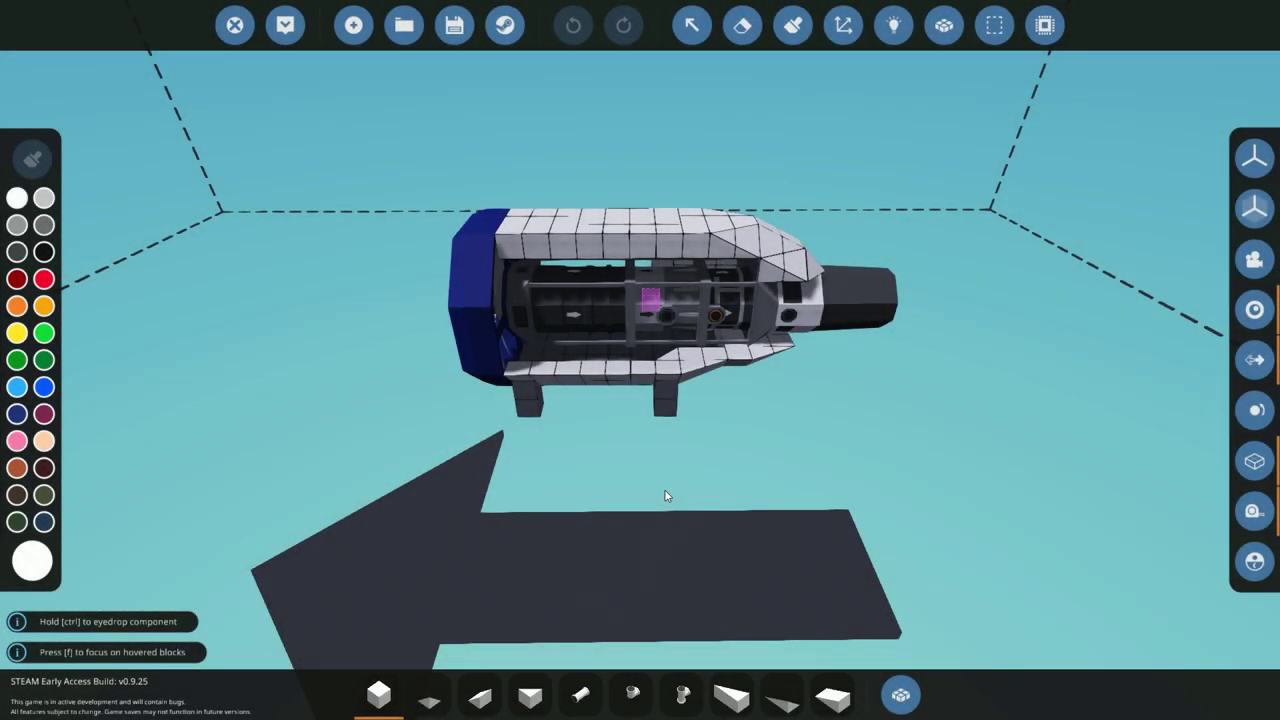
# - Examine the completed jet engine assembly from the fan intake end and along its open side
pyautogui.moveTo(667, 496); pyautogui.dragTo(731, 517)
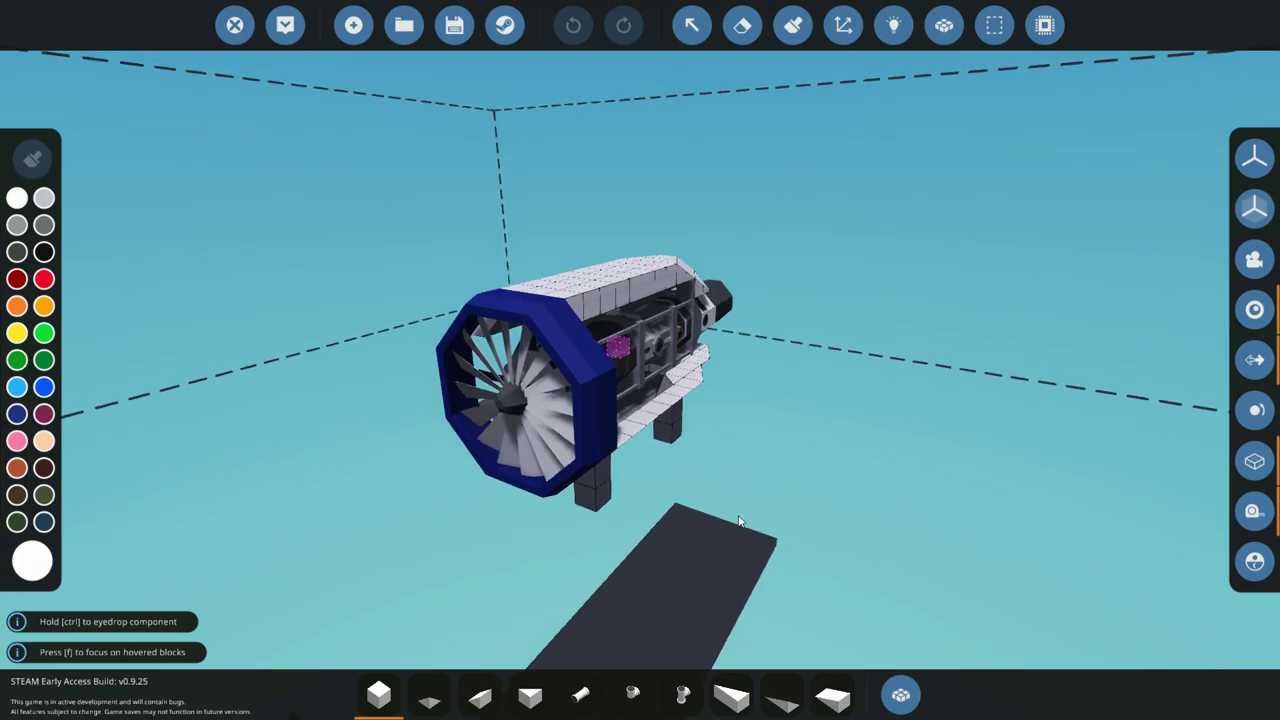
pyautogui.moveTo(823, 538); pyautogui.dragTo(700, 505)
pyautogui.scroll(5, 807, 544)
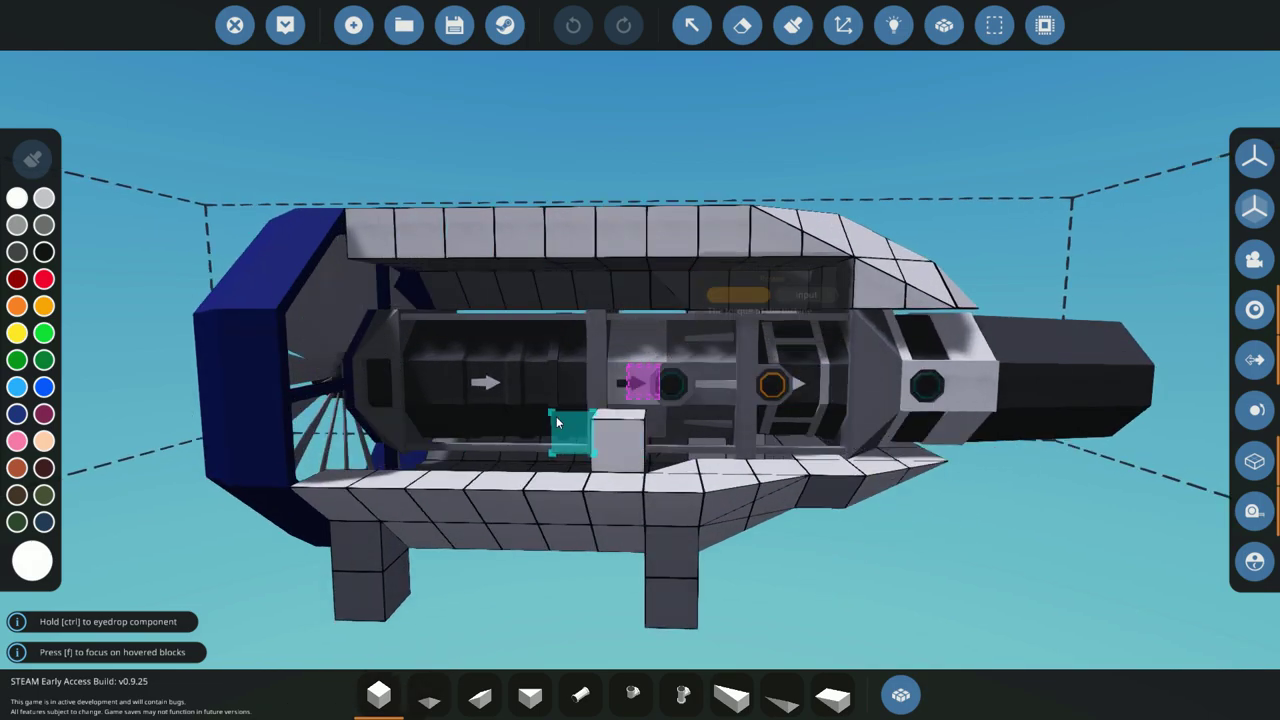
pyautogui.moveTo(685, 546); pyautogui.dragTo(691, 583)
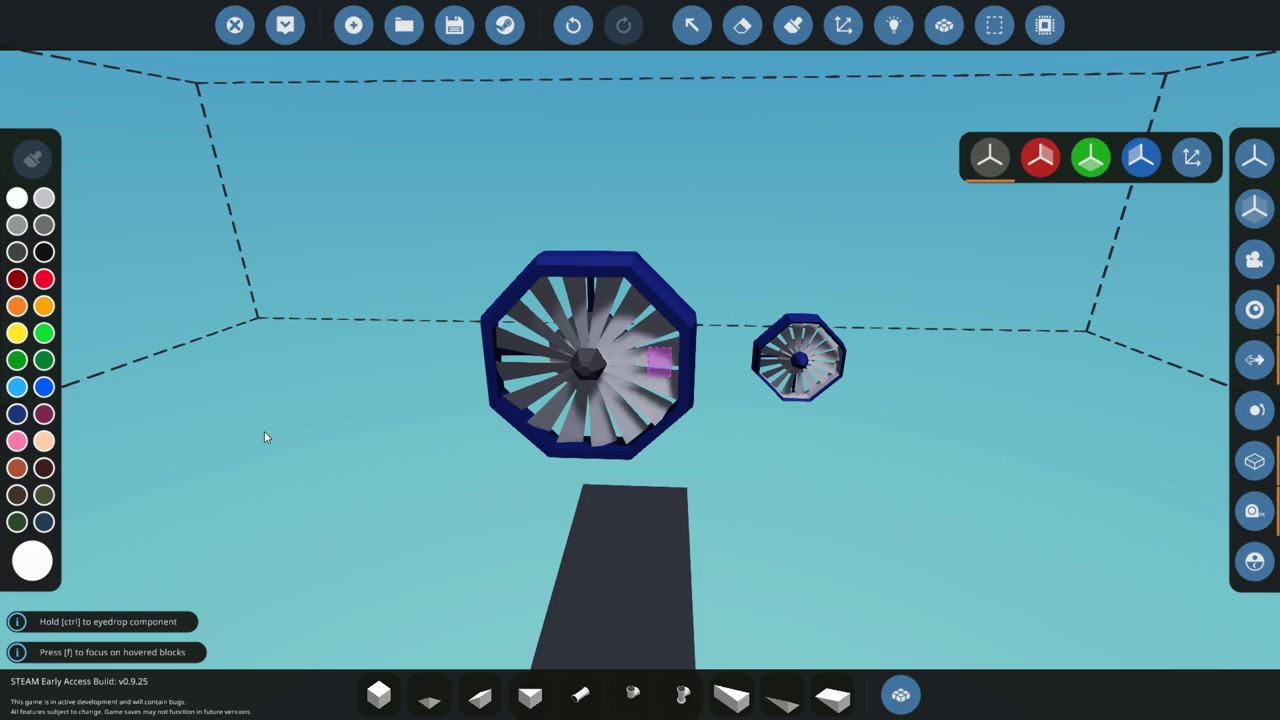
# - Search the component inventory for "intake" and read the Large Jet Intake's description
pyautogui.moveTo(264, 435); pyautogui.dragTo(208, 457)
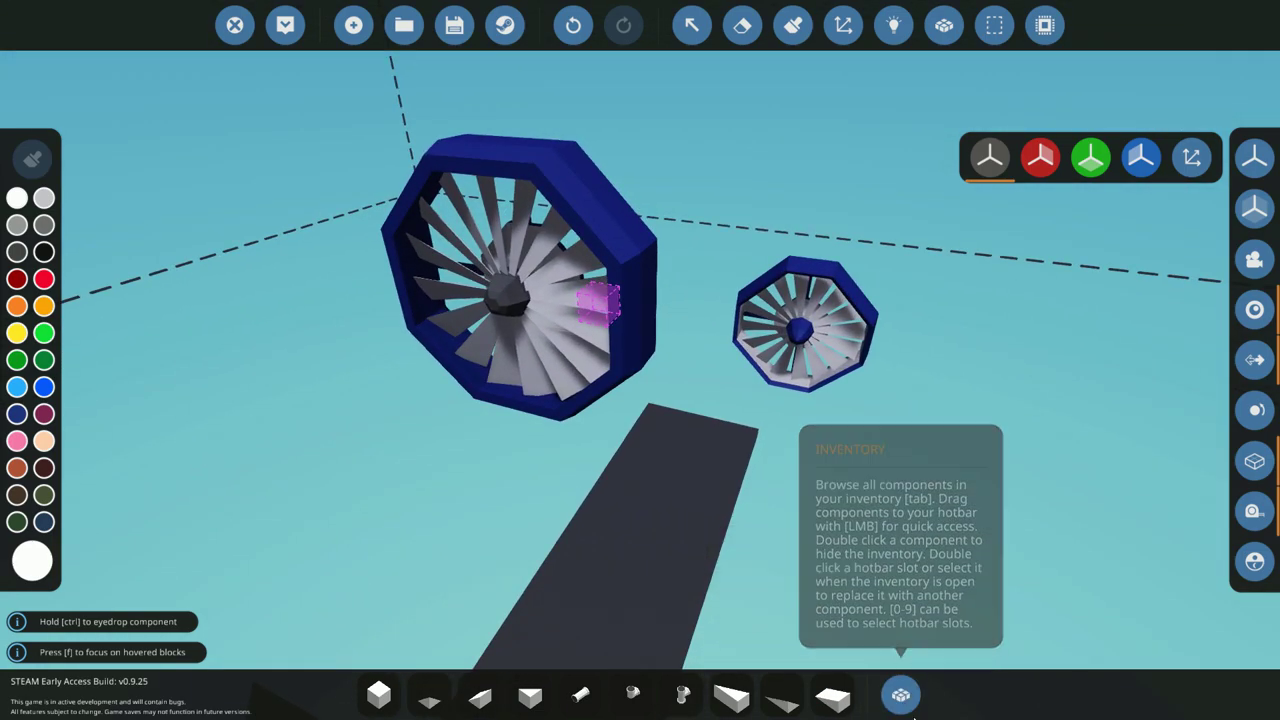
pyautogui.click(900, 695)
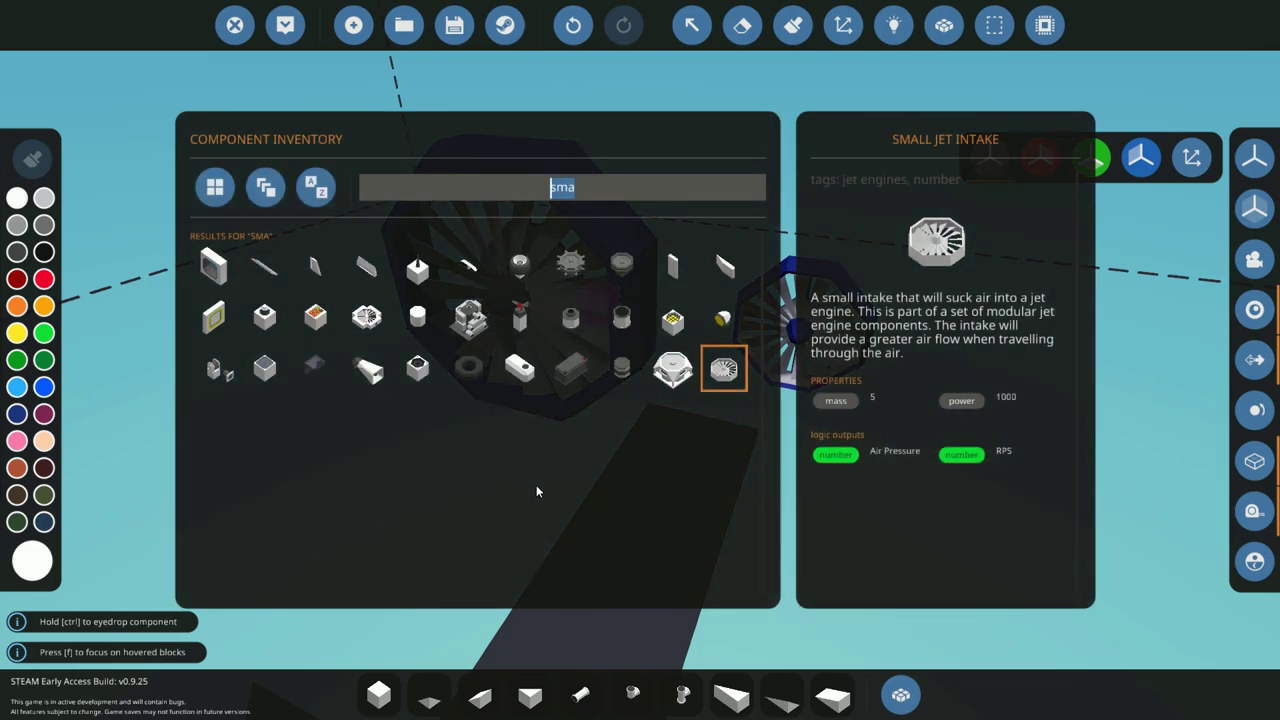
pyautogui.write('intake')
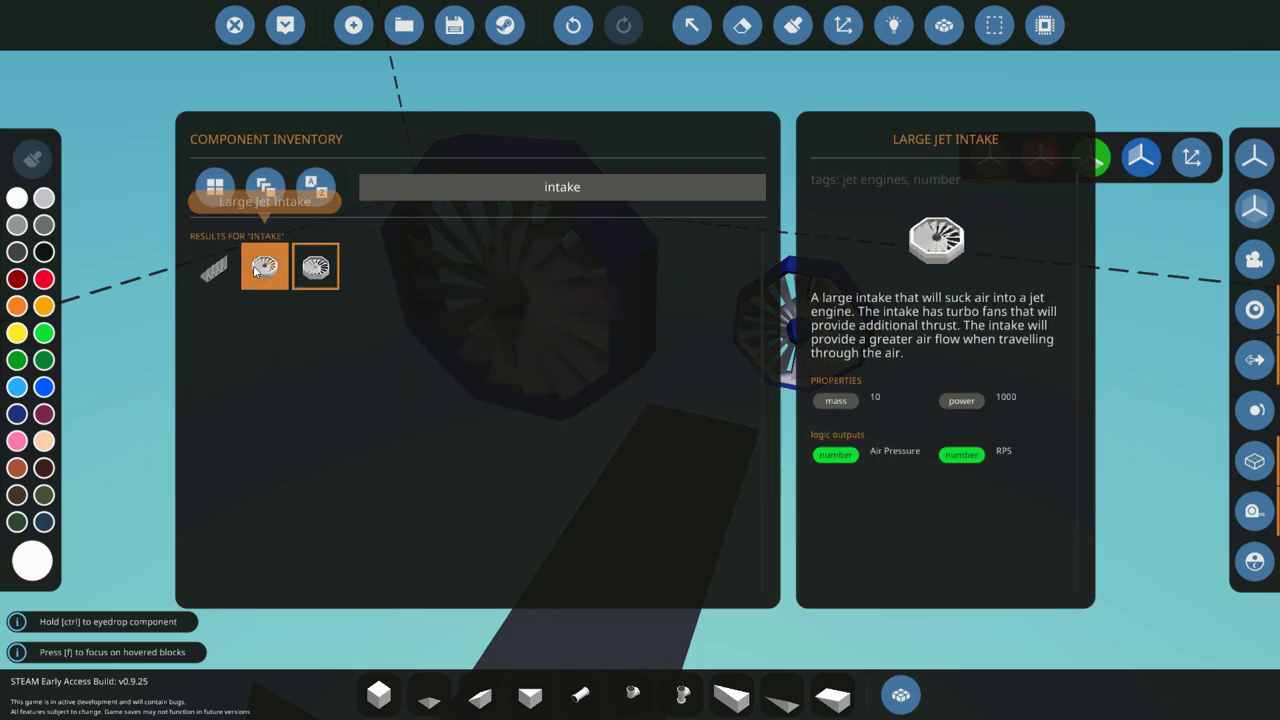
pyautogui.click(900, 695)
# - Compare the large and small jet intakes' fans, housings and relative sizes from several angles
pyautogui.press('d')
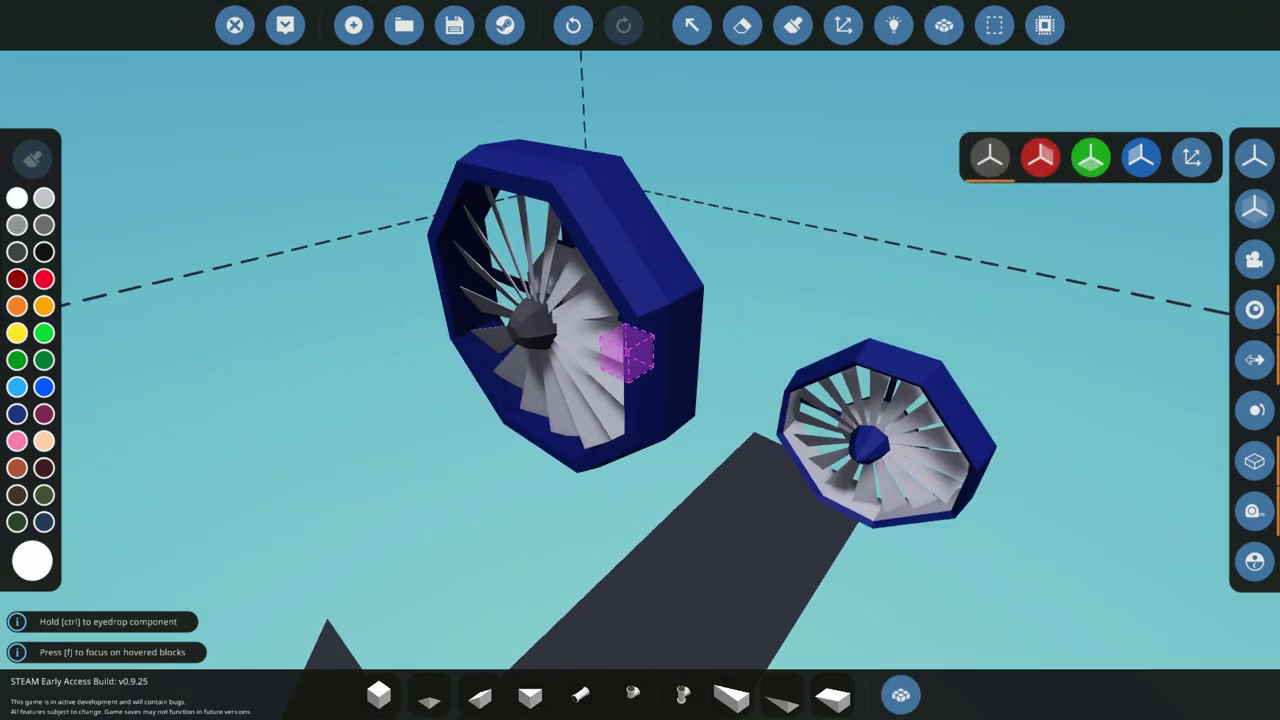
pyautogui.scroll(-1, 856, 605)
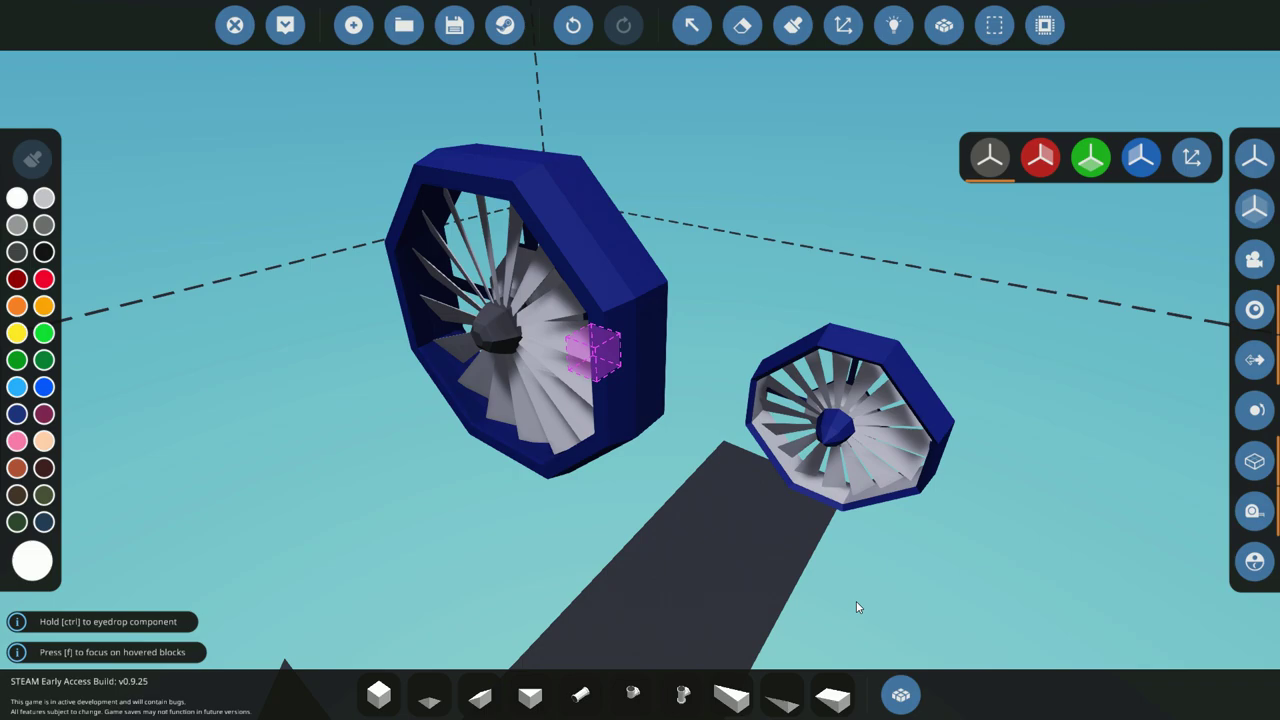
pyautogui.press('a')
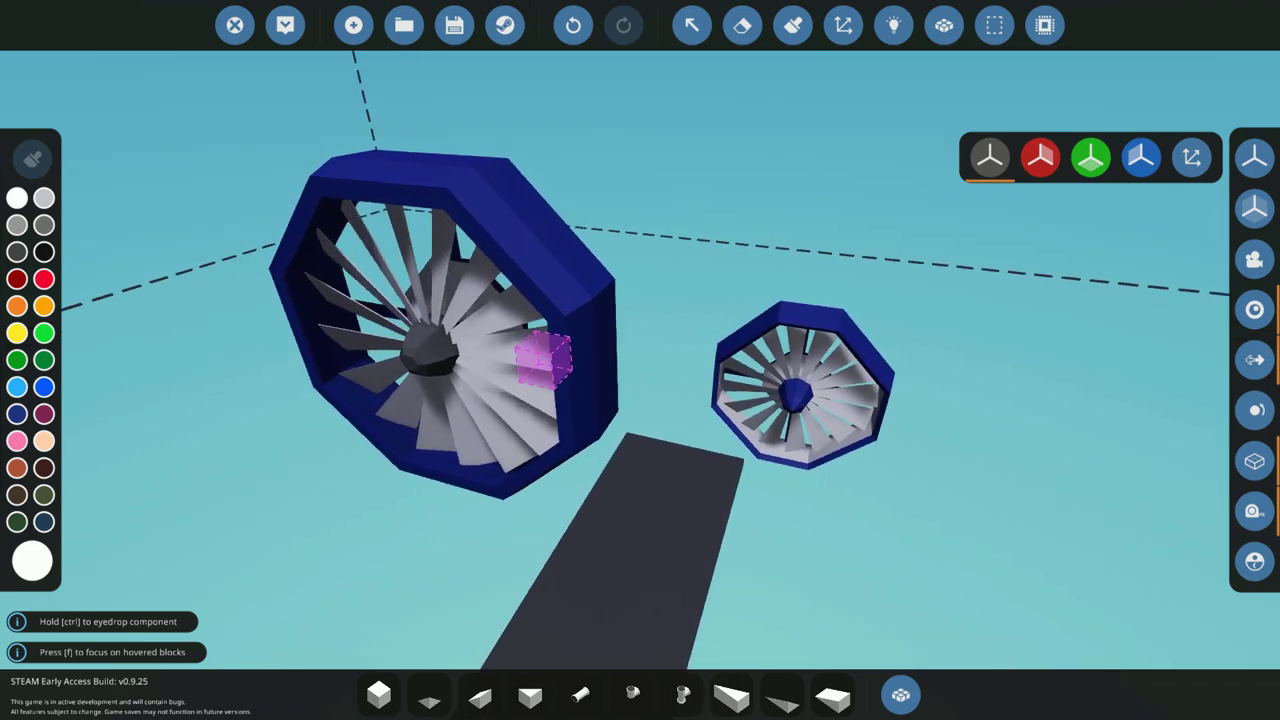
pyautogui.press('a')
pyautogui.press('d')
pyautogui.press('d')
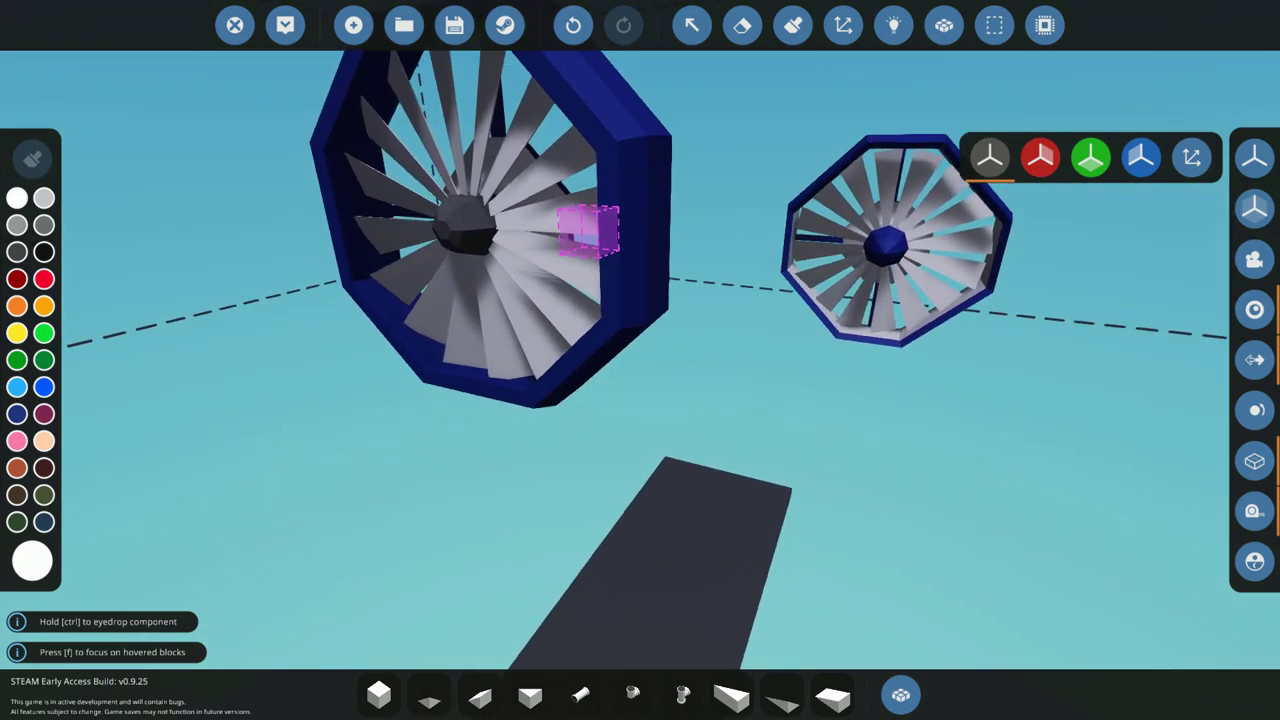
pyautogui.press('a')
pyautogui.press('d')
pyautogui.press('d')
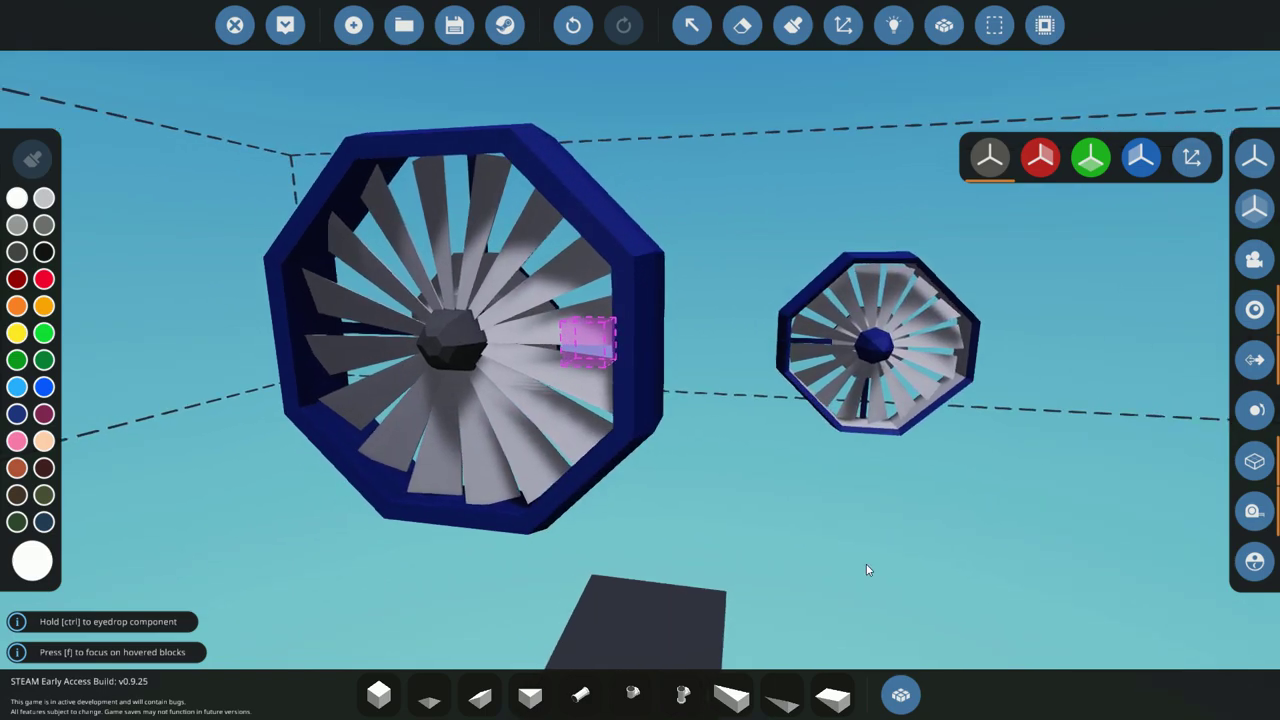
pyautogui.press('d')
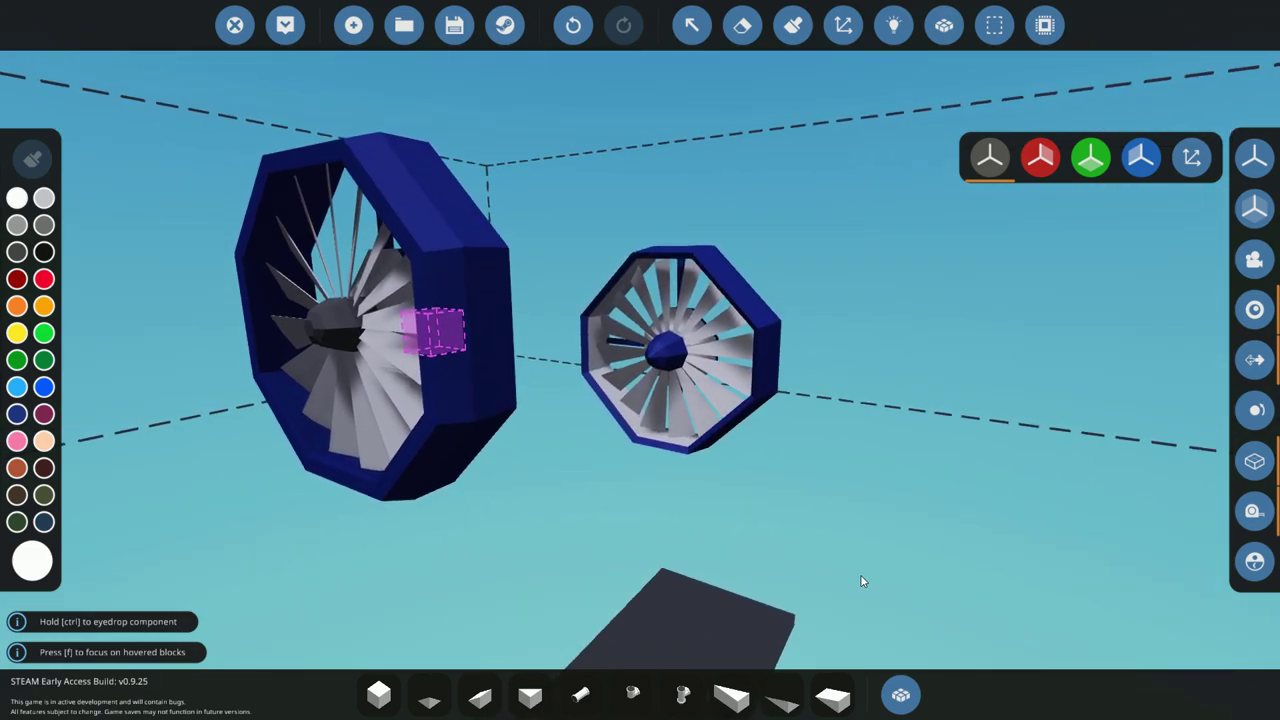
pyautogui.press('d')
pyautogui.press('a')
pyautogui.press('d')
pyautogui.click(379, 695)
pyautogui.press('a')
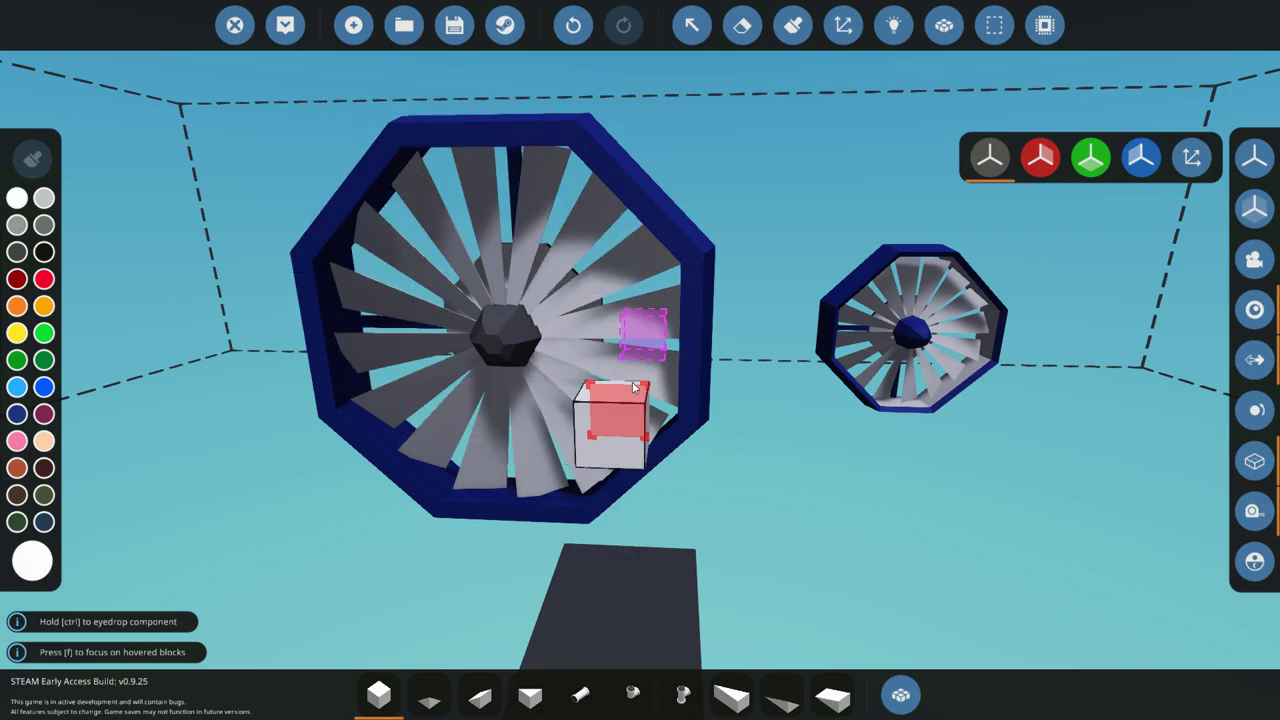
pyautogui.press('a')
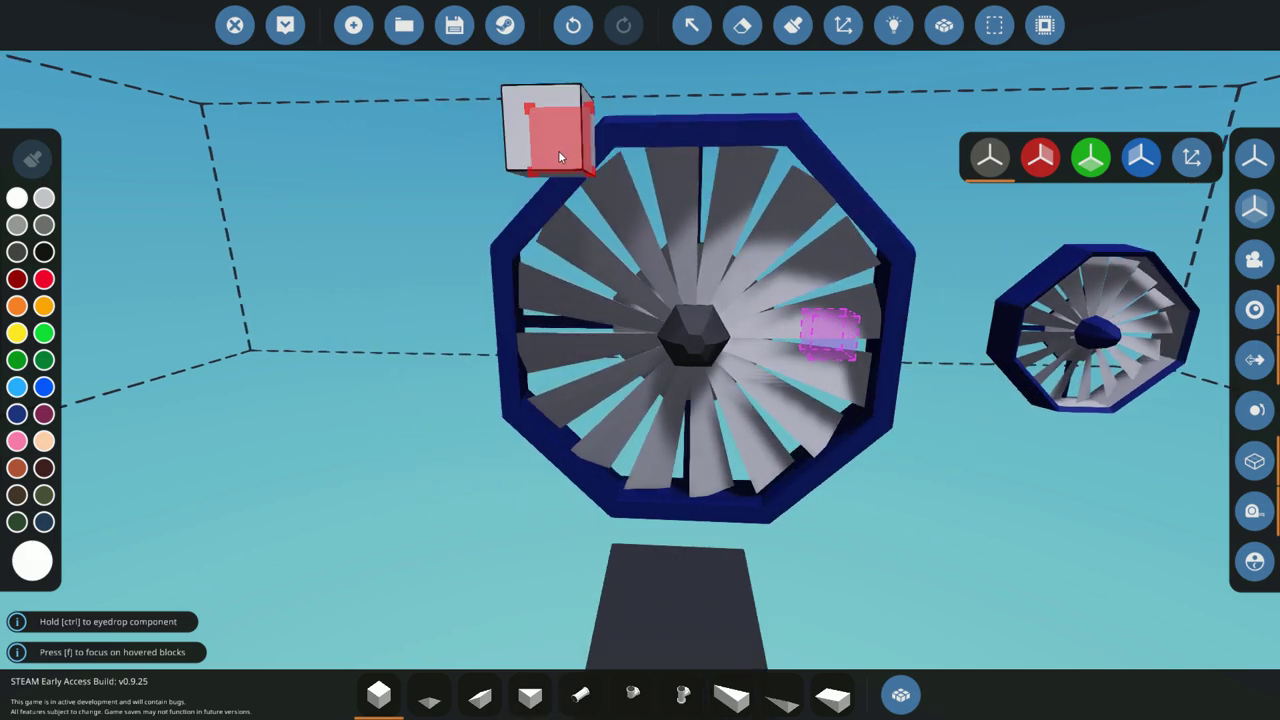
pyautogui.press('d')
pyautogui.press('d')
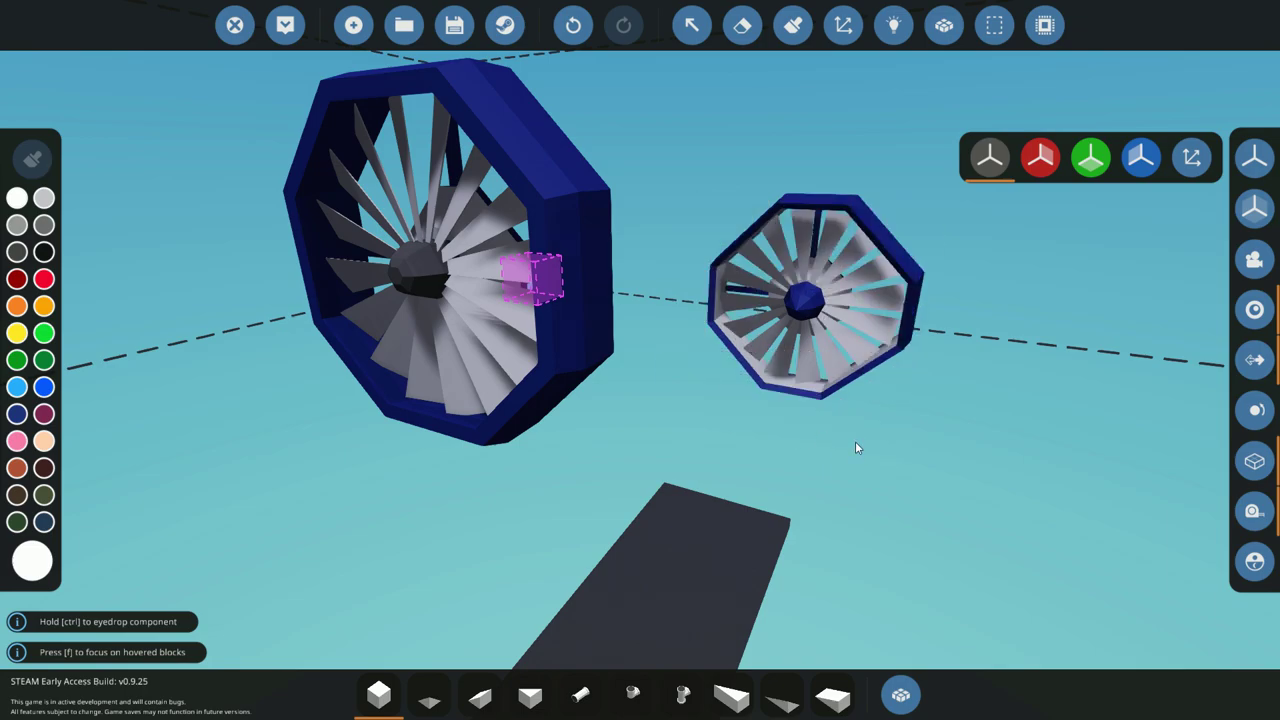
pyautogui.press('s')
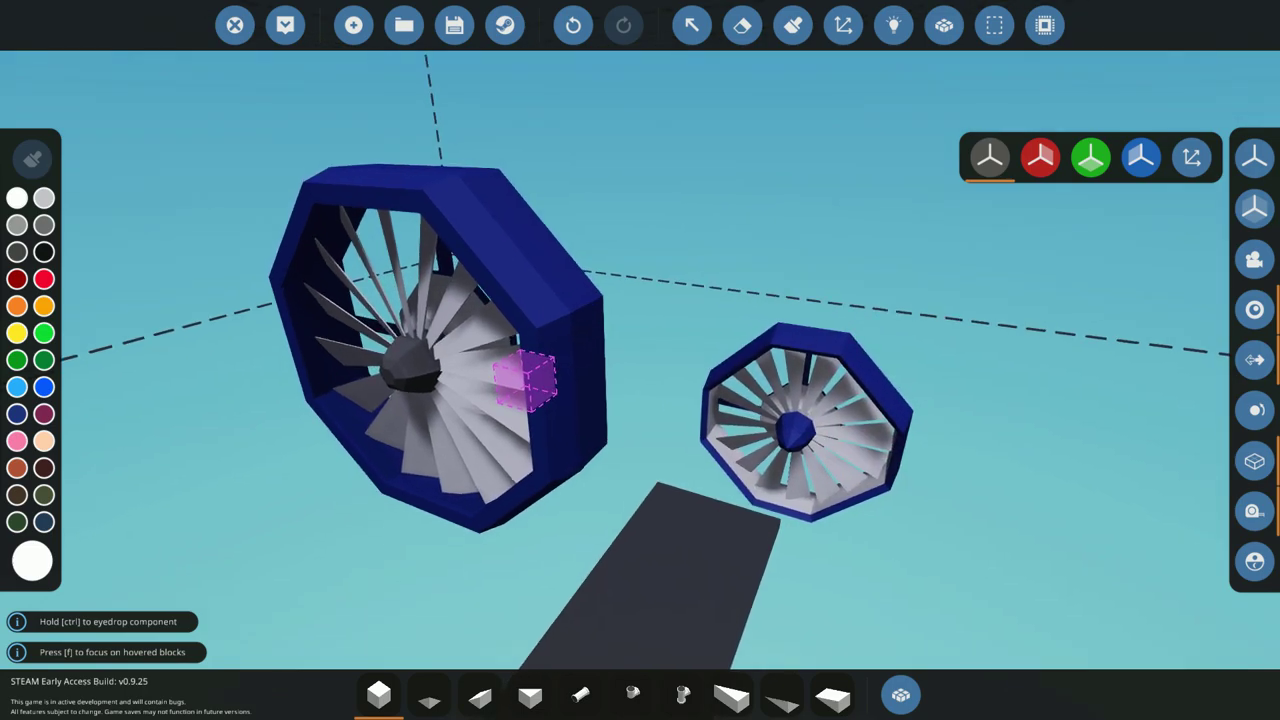
pyautogui.press('d')
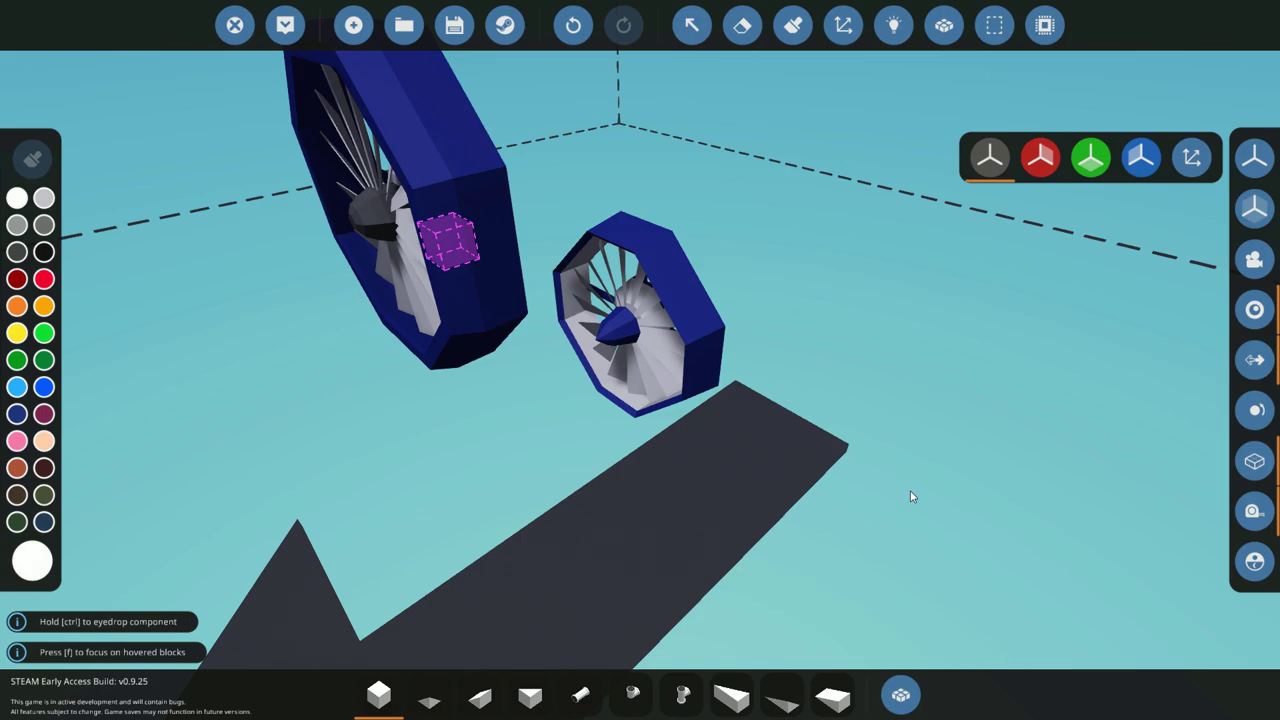
pyautogui.press('s')
pyautogui.press('d')
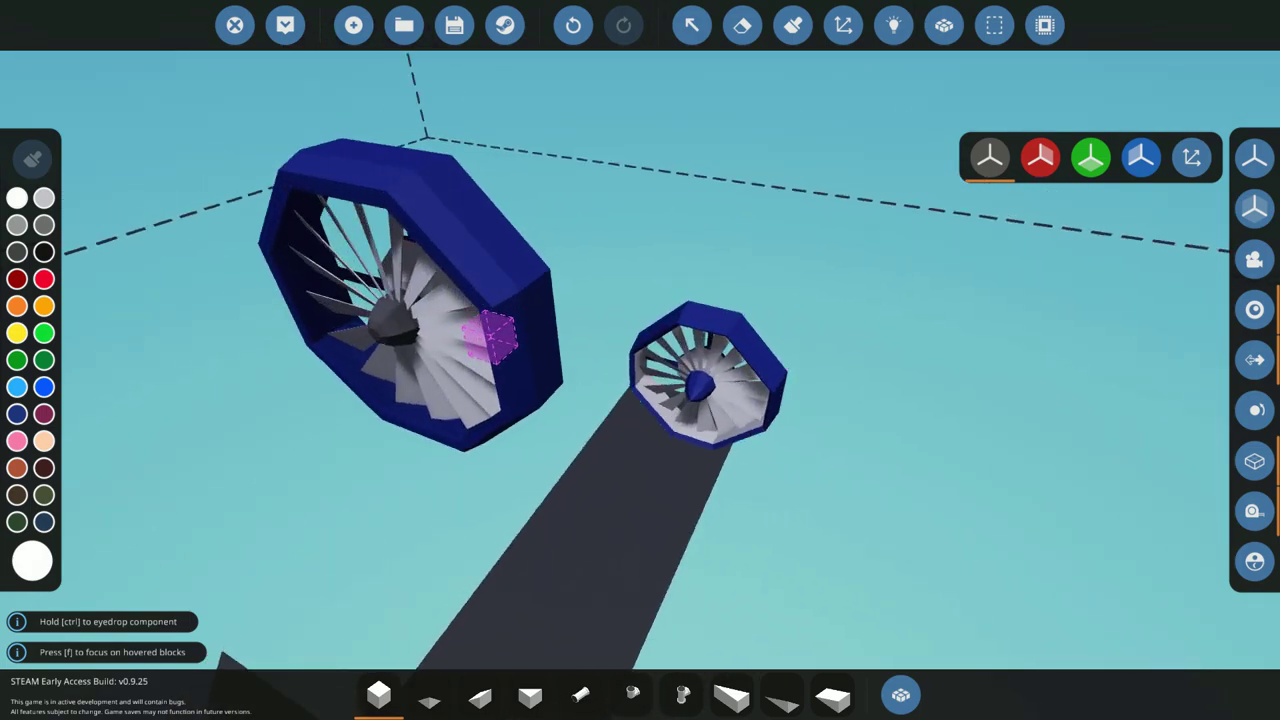
pyautogui.press('s')
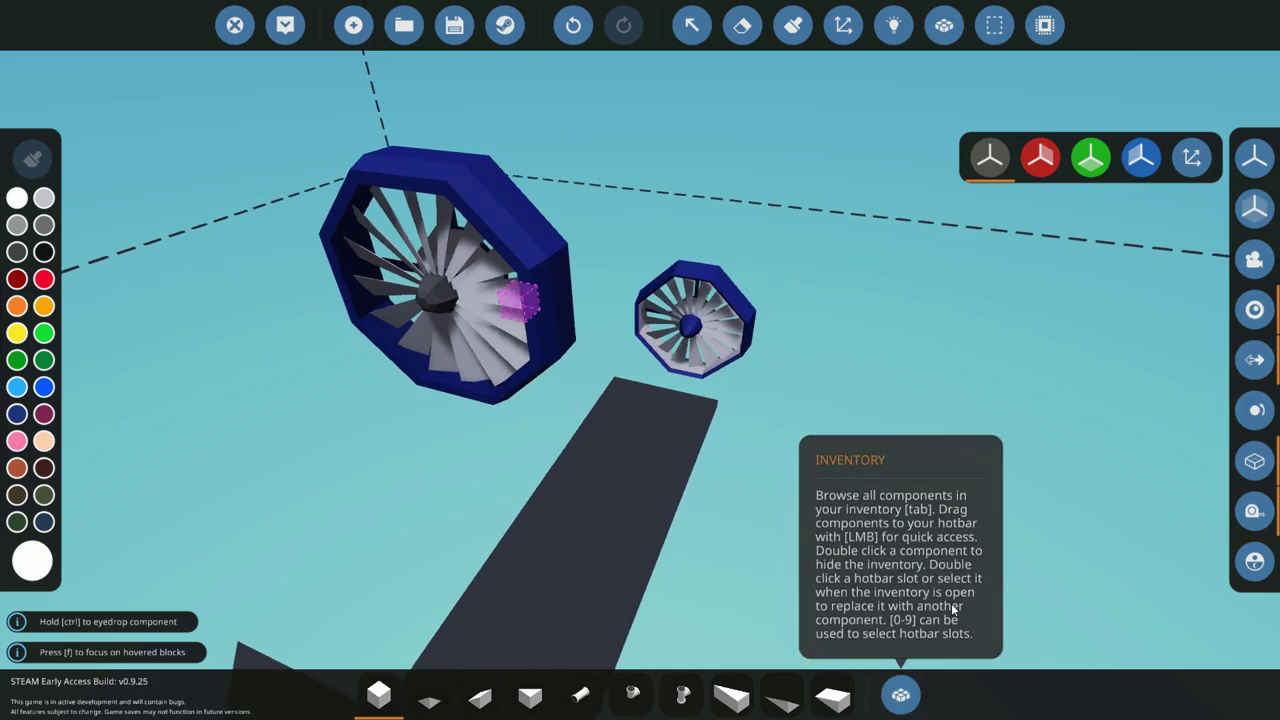
# - Delete the large jet intake and keep the small one
pyautogui.press('Delete')
pyautogui.click(465, 300)
pyautogui.press('w')
pyautogui.press('d')
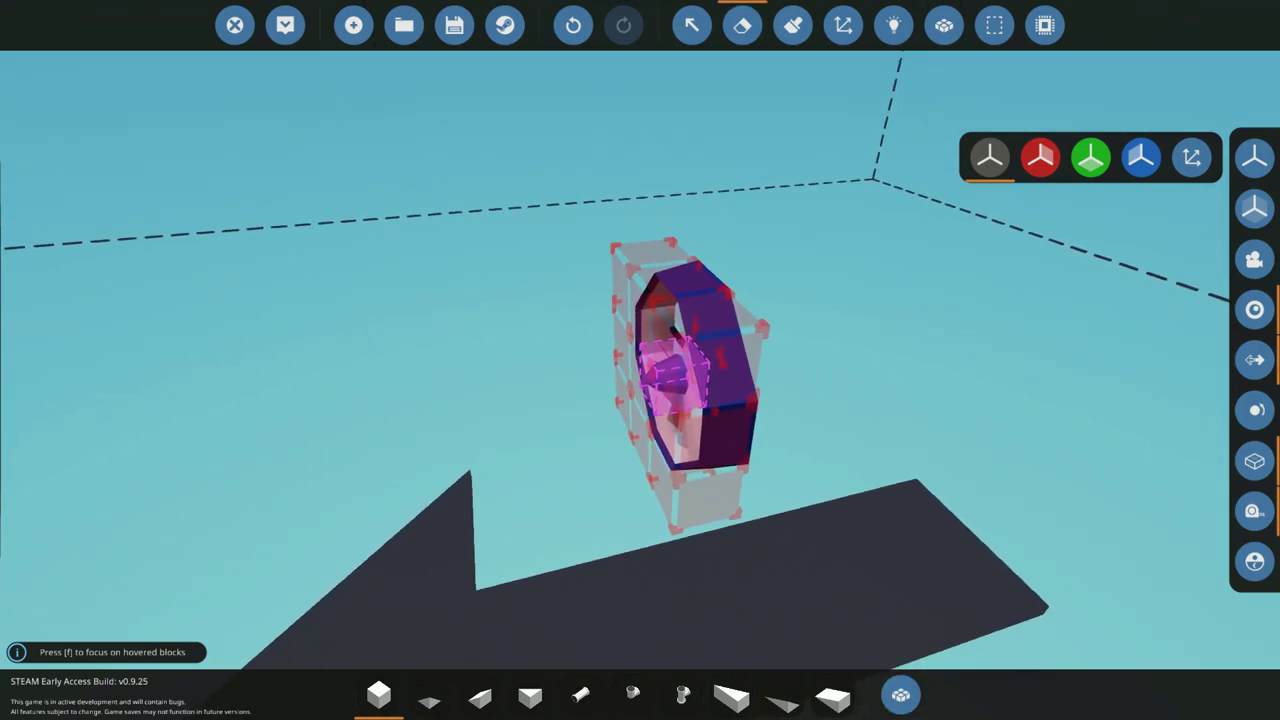
pyautogui.press('a')
pyautogui.press('d')
pyautogui.press('d')
pyautogui.press('a')
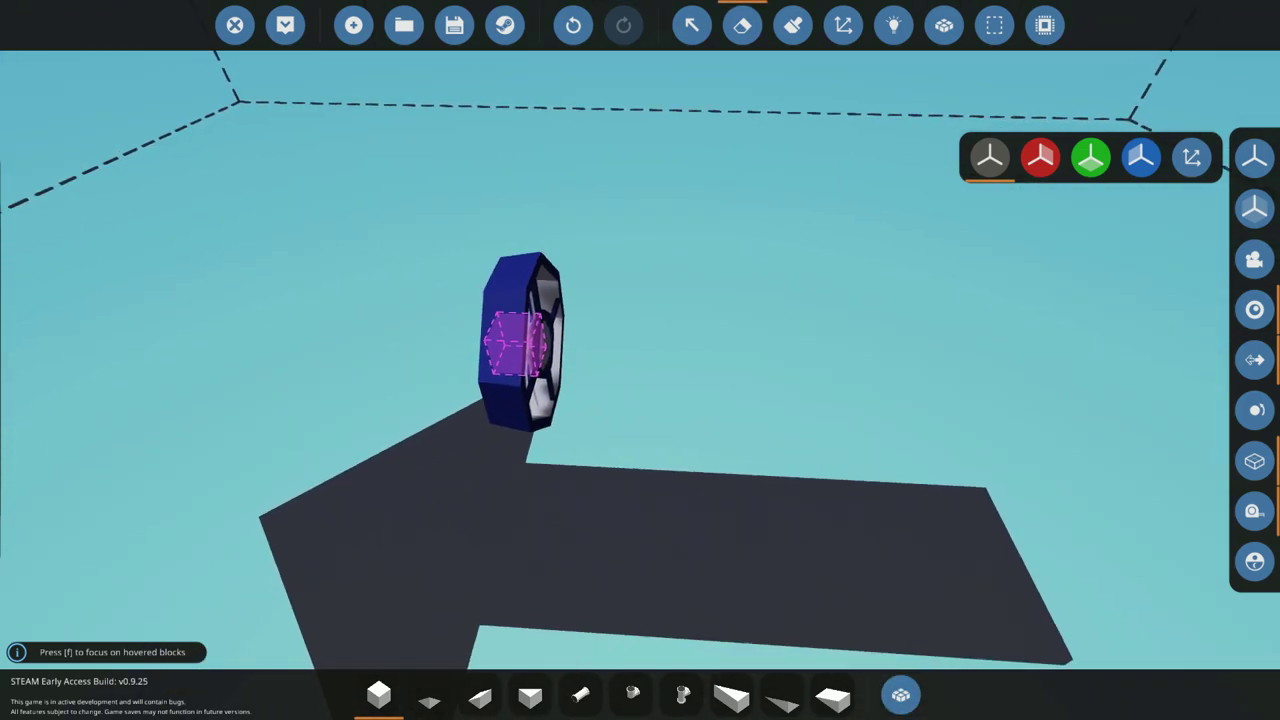
pyautogui.press('d')
pyautogui.press('w')
pyautogui.press('Delete')
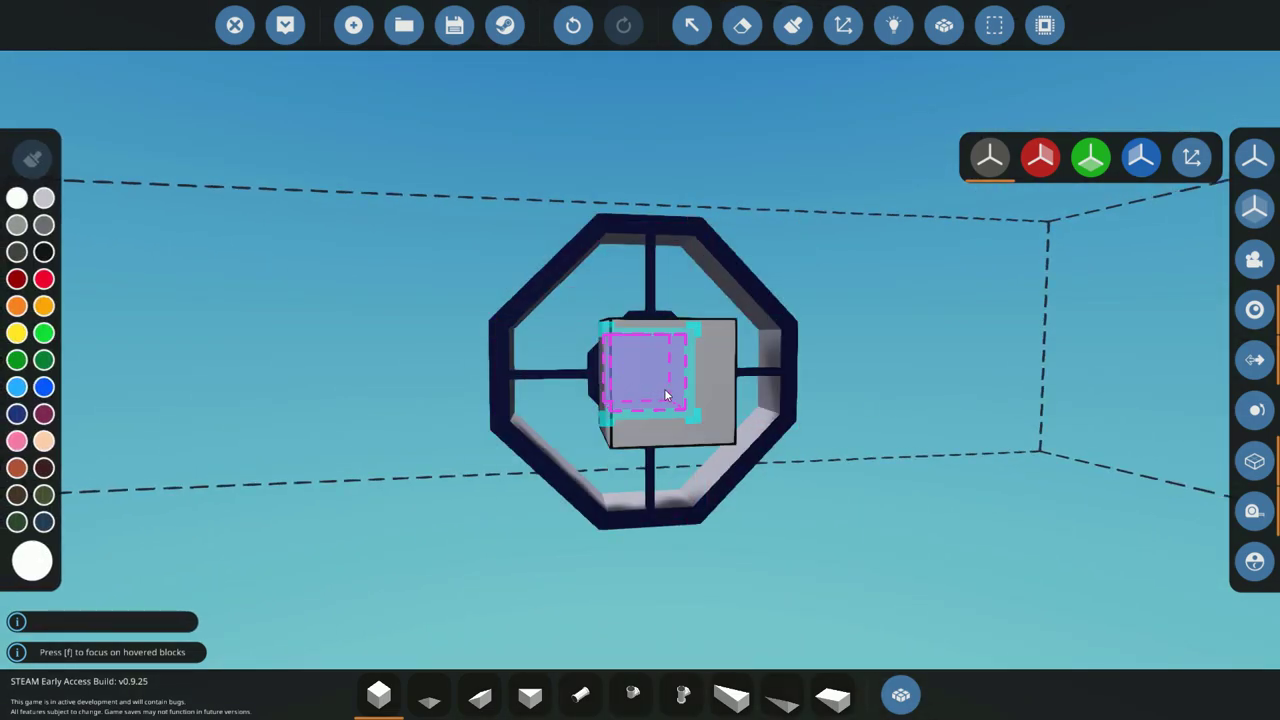
# - Examine the small jet intake's fan side and the connection hub at its rear
pyautogui.moveTo(832, 475); pyautogui.dragTo(543, 363)
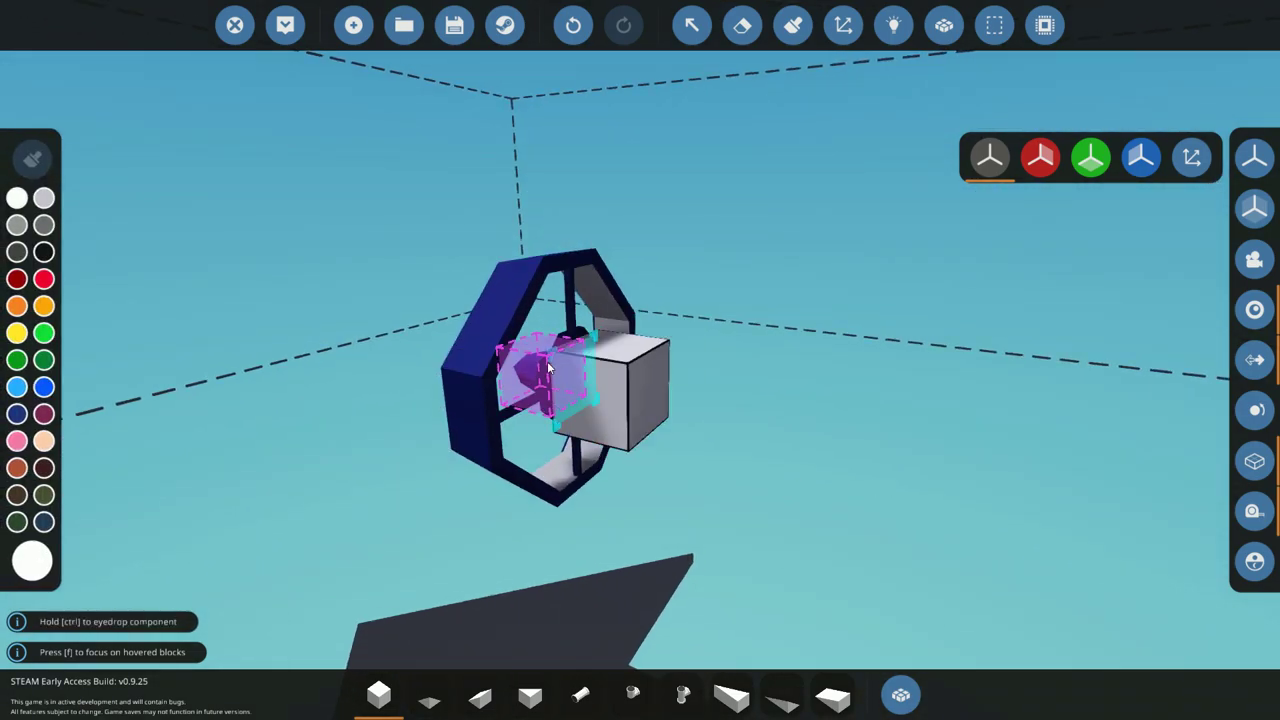
pyautogui.press('d')
pyautogui.press('a')
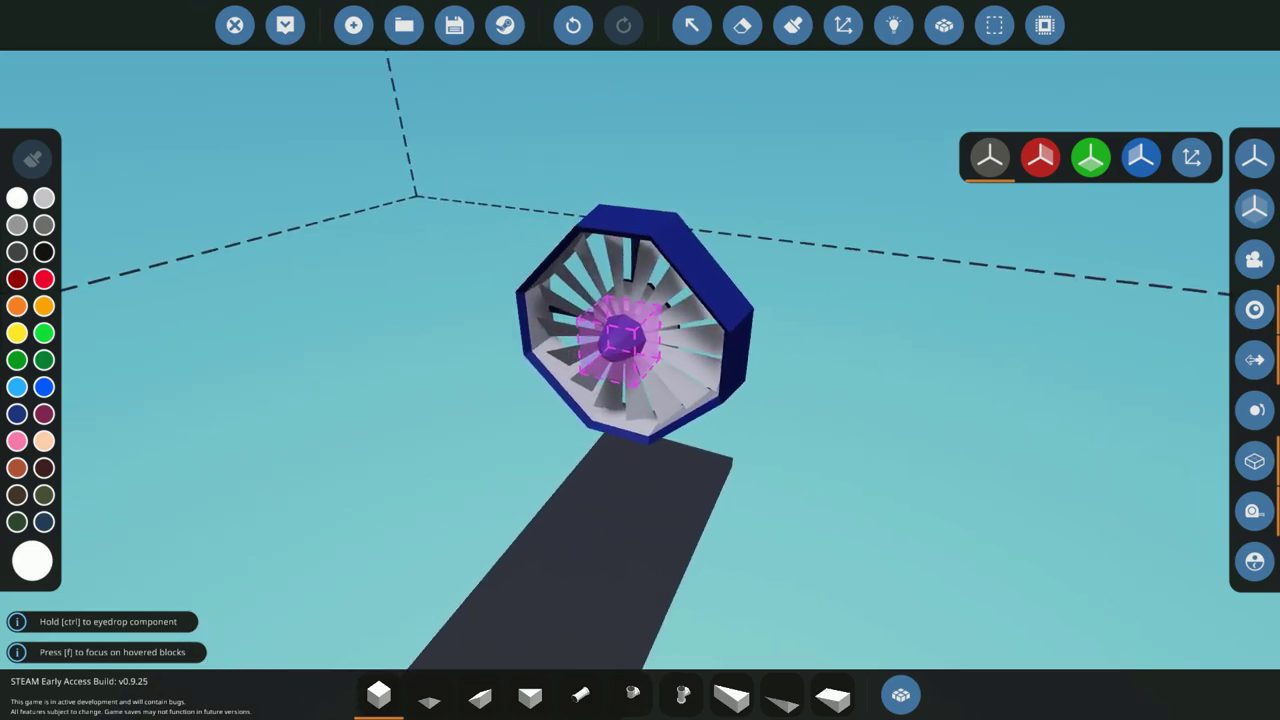
pyautogui.press('d')
pyautogui.press('d')
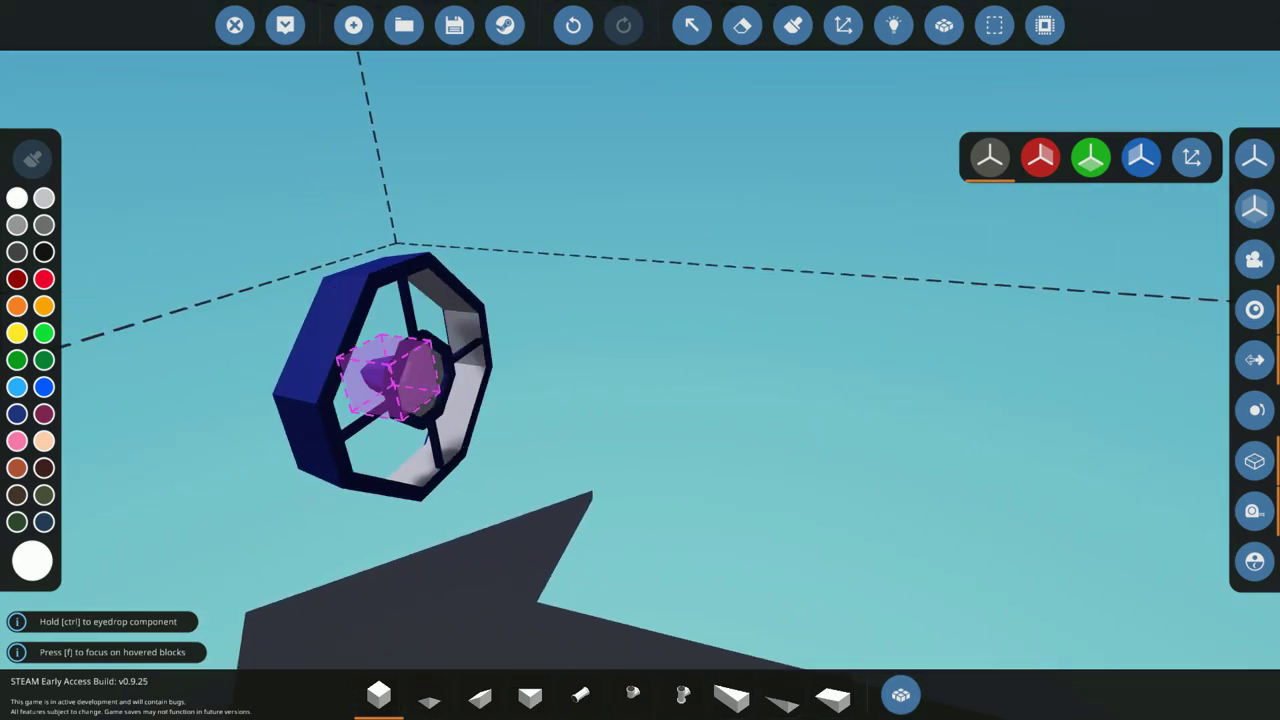
pyautogui.press('d')
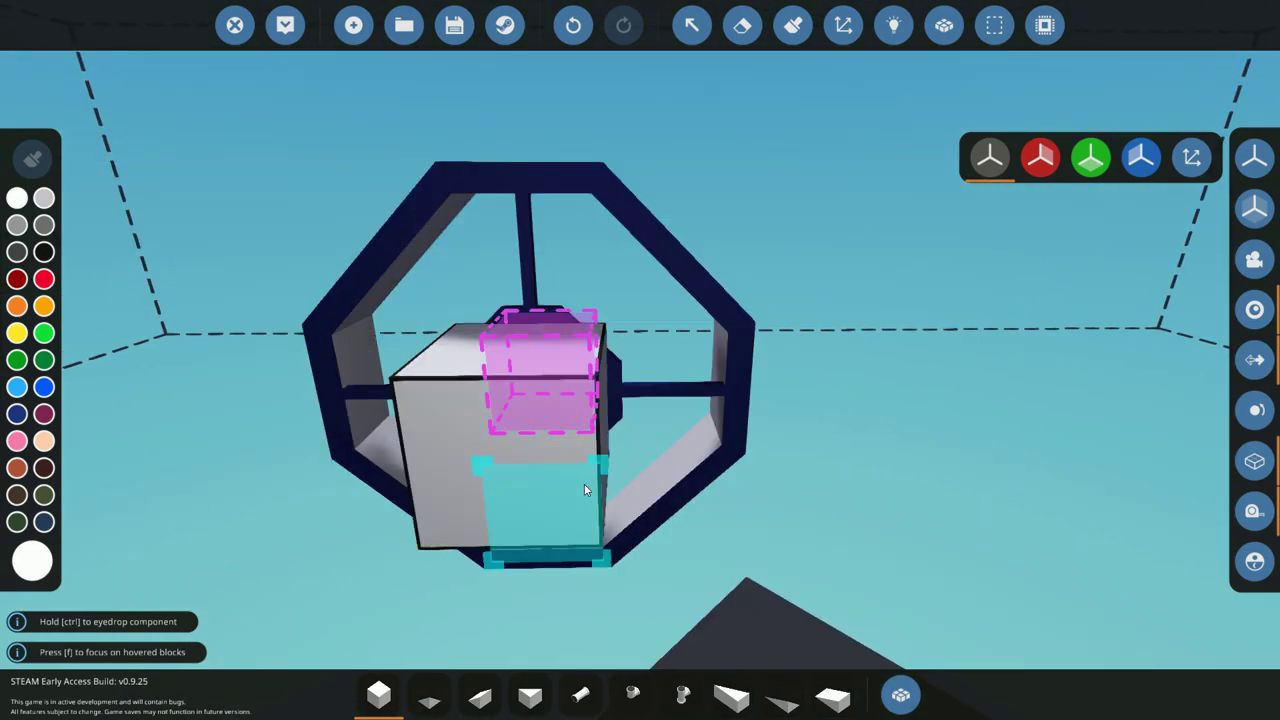
# - Try a straight pipe against the rear hub of the small jet intake
pyautogui.moveTo(569, 425); pyautogui.dragTo(617, 657)
pyautogui.click(581, 693)
pyautogui.press('f')
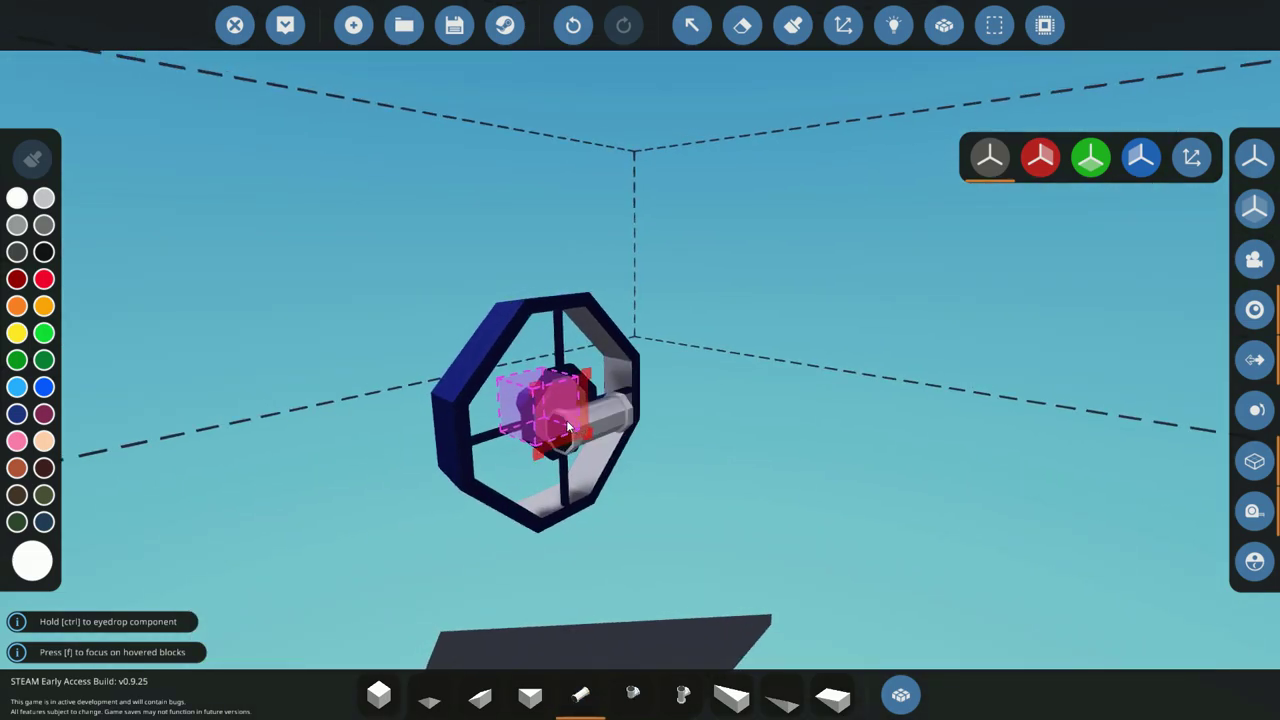
pyautogui.press('l')
pyautogui.click(567, 423)
pyautogui.scroll(5, 750, 521)
pyautogui.moveTo(704, 554); pyautogui.dragTo(705, 556)
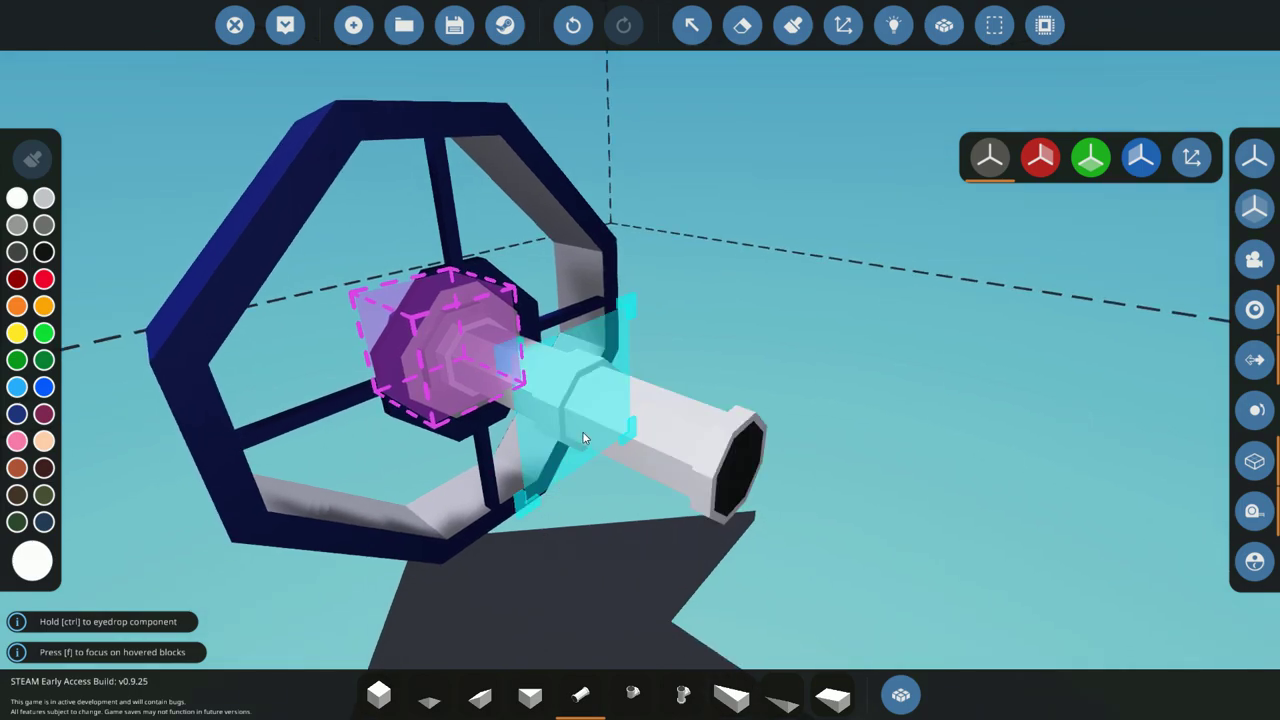
pyautogui.press('x')
pyautogui.click(543, 400)
pyautogui.scroll(-5, 543, 400)
# - Search the component inventory for "jet" and attach a Jet Compressor directly behind the small jet intake
pyautogui.click(880, 680)
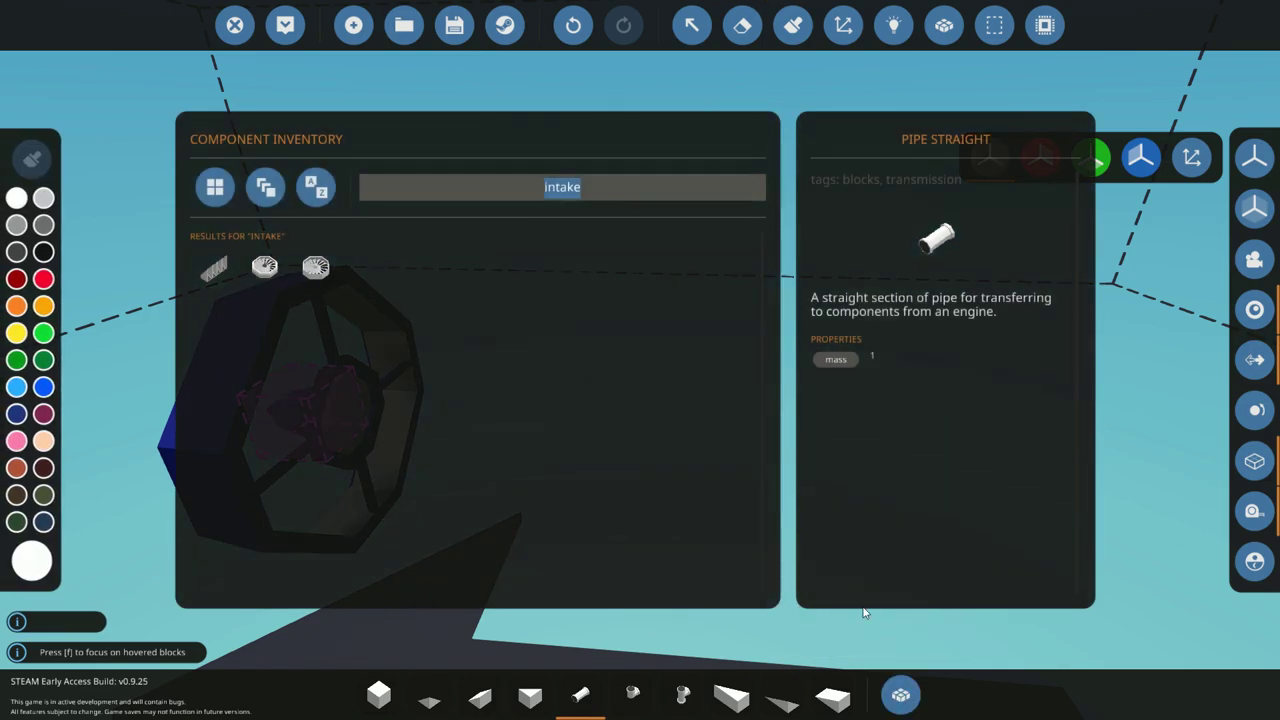
pyautogui.write('jet')
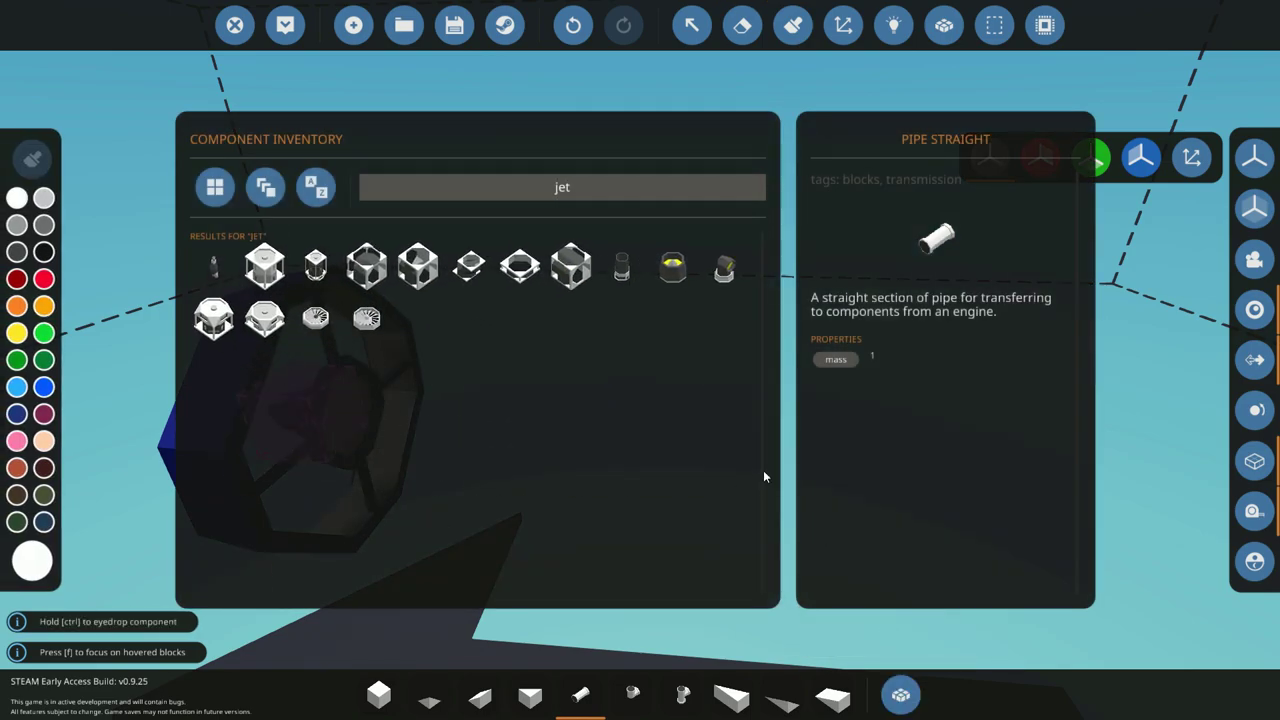
pyautogui.click(278, 265)
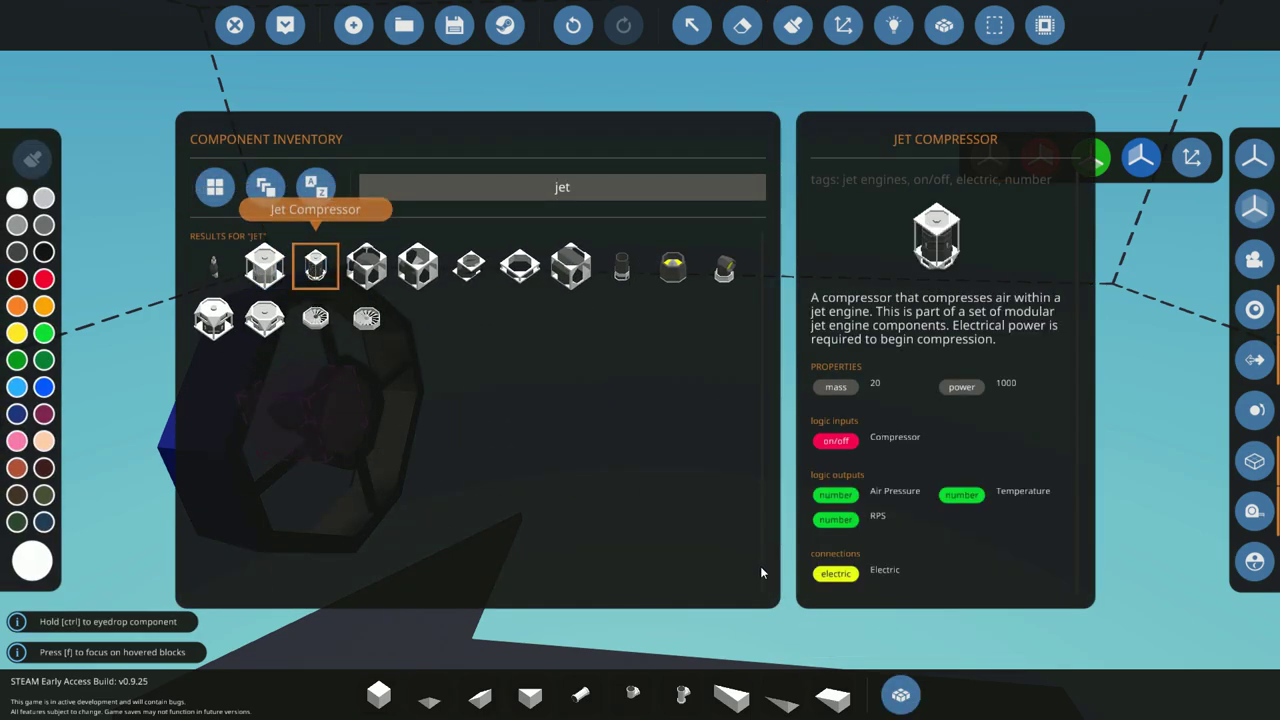
pyautogui.click(900, 694)
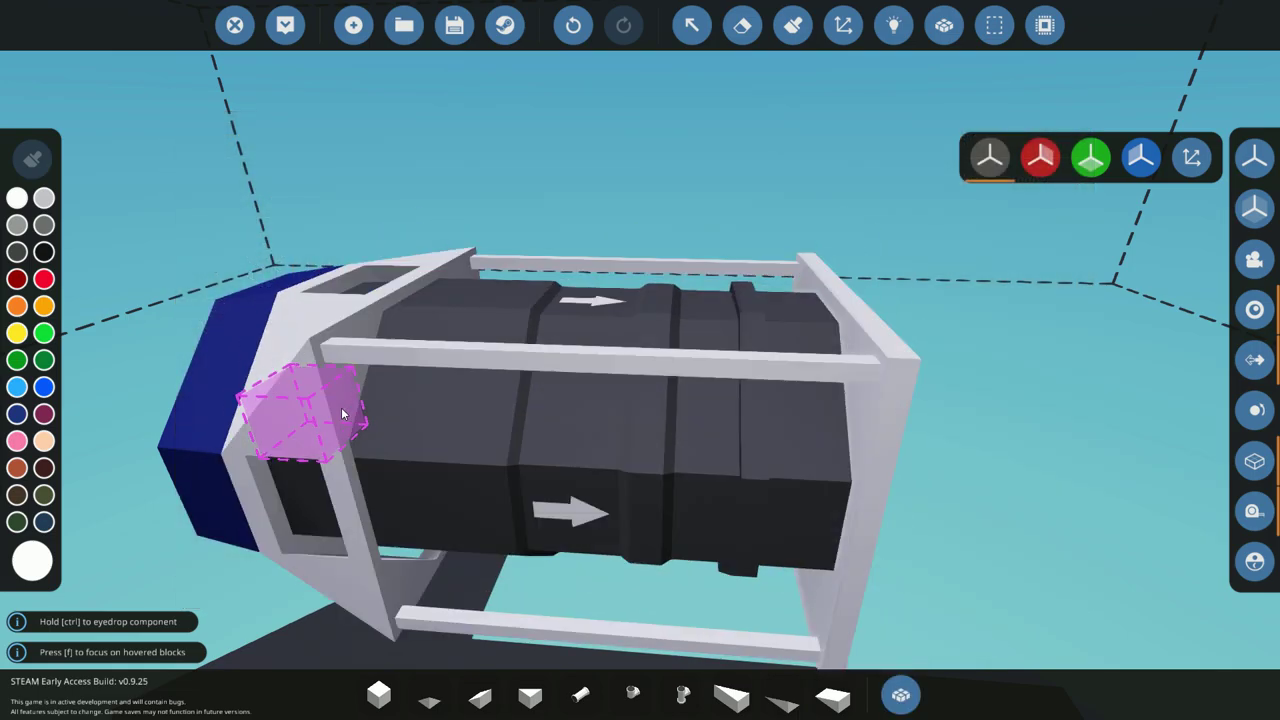
pyautogui.moveTo(342, 414); pyautogui.dragTo(780, 330)
# - Show the logic nodes and inspect the Jet Compressor's on/off input
pyautogui.moveTo(781, 235); pyautogui.dragTo(717, 362)
pyautogui.click(893, 24)
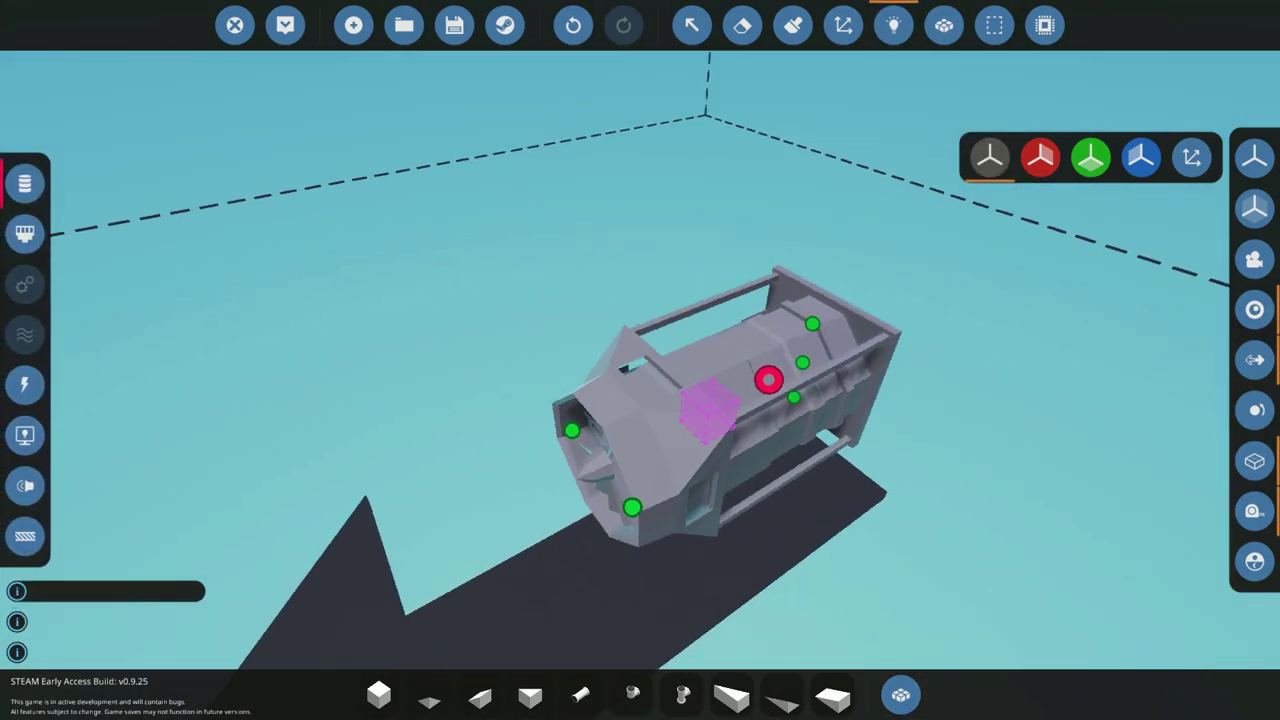
pyautogui.moveTo(689, 381)
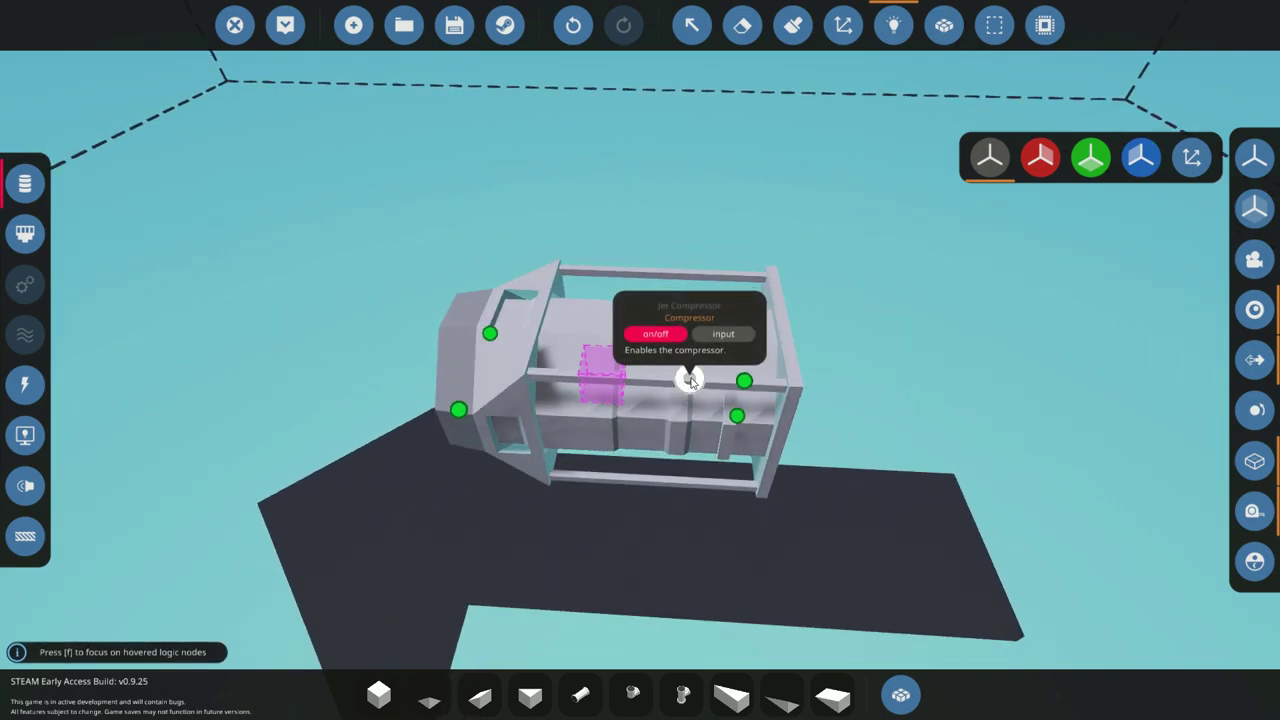
pyautogui.scroll(1, 748, 345)
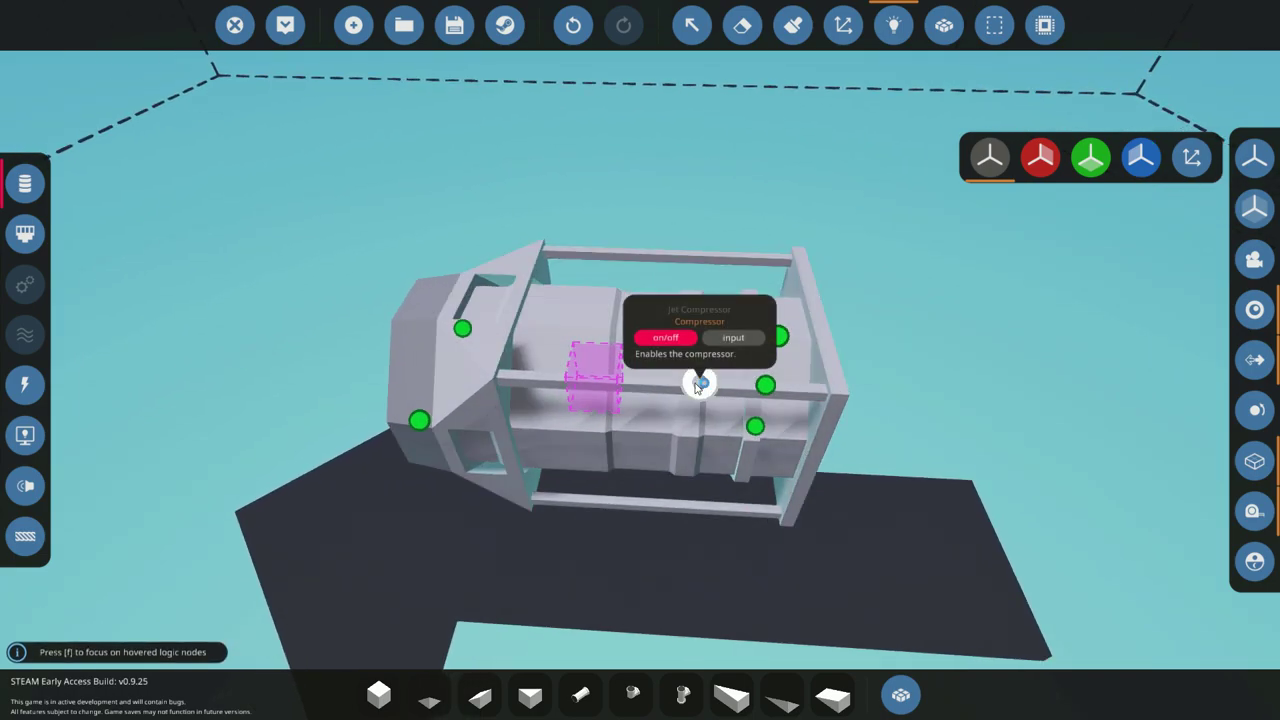
# - Check the Jet Compressor's on/off input, hide the logic nodes, and examine the assembly from the fan side to the compressor's rear
pyautogui.scroll(2, 700, 382)
pyautogui.moveTo(700, 382); pyautogui.dragTo(697, 388)
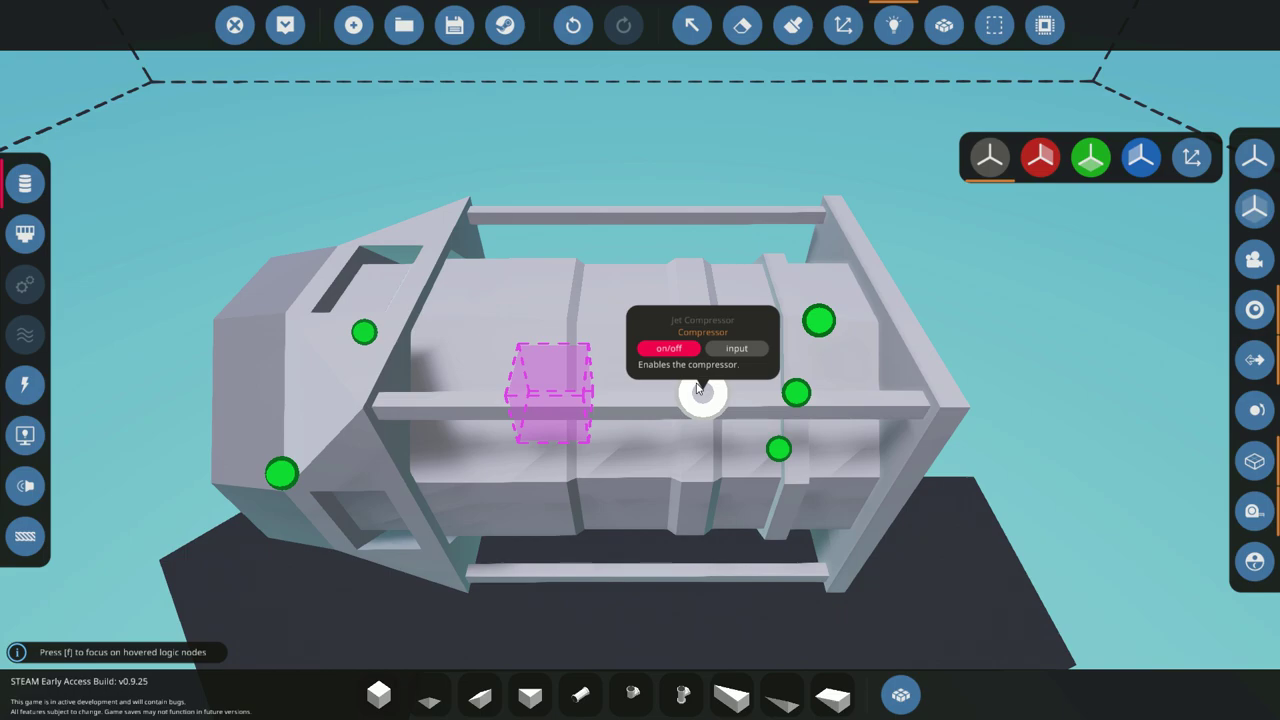
pyautogui.click(893, 24)
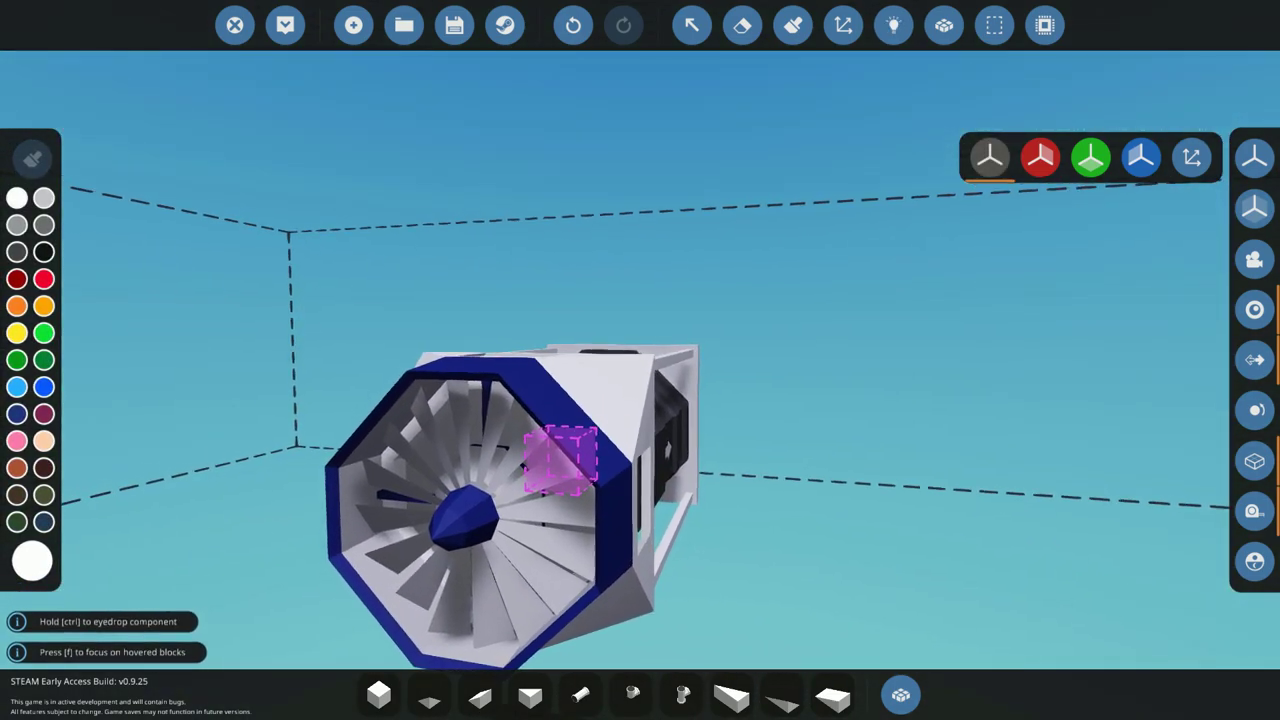
pyautogui.press('Down')
pyautogui.press('d')
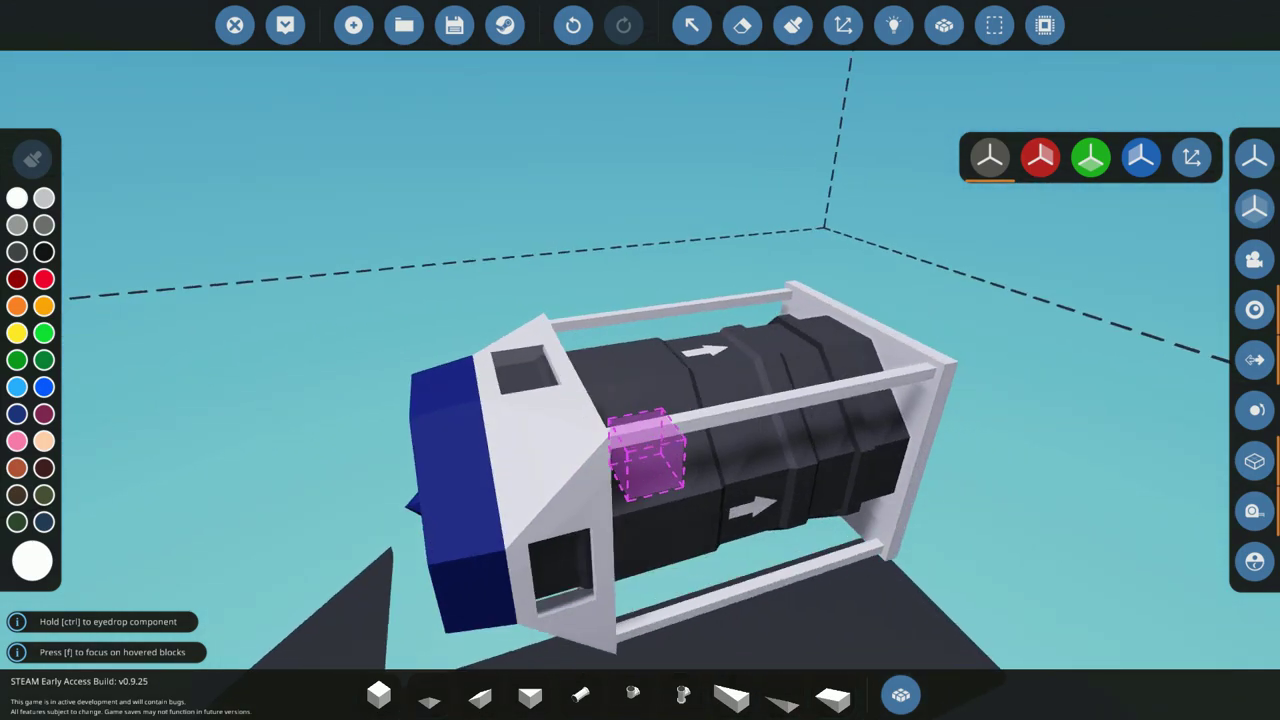
pyautogui.press('d')
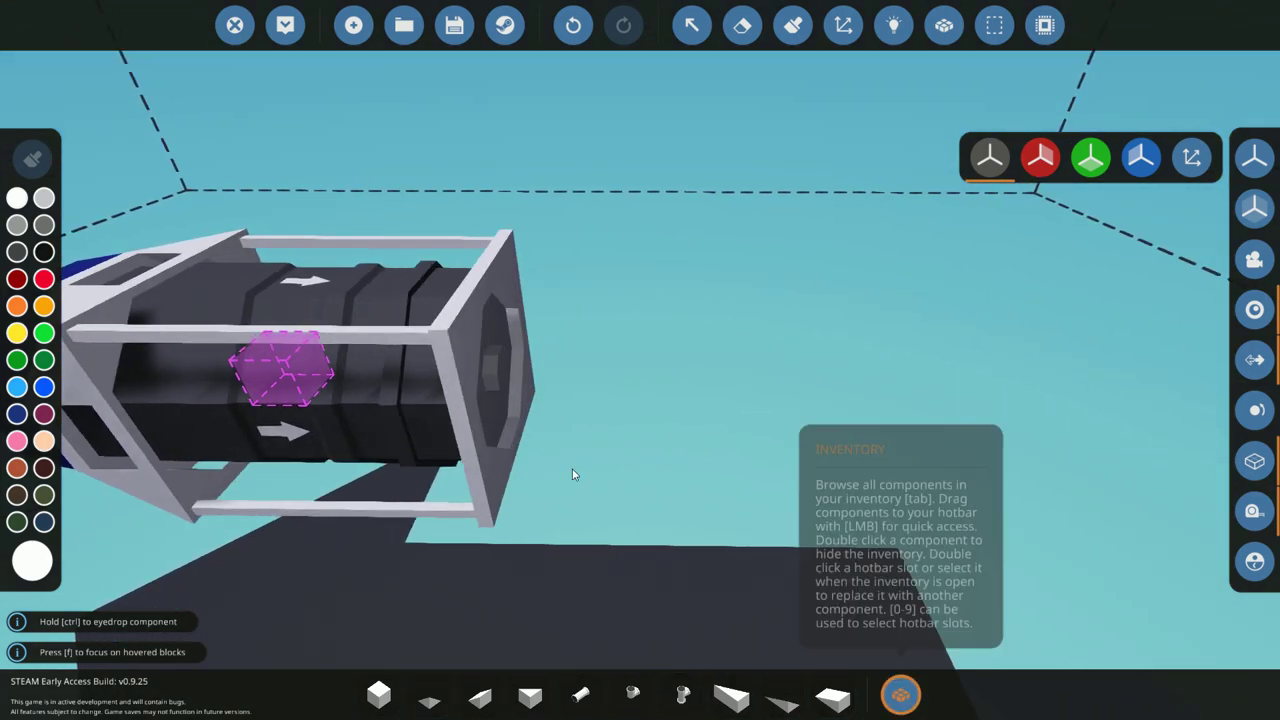
# - Attach a Jet Combustion Chamber directly behind the Jet Compressor, with its round port facing up
pyautogui.click(898, 692)
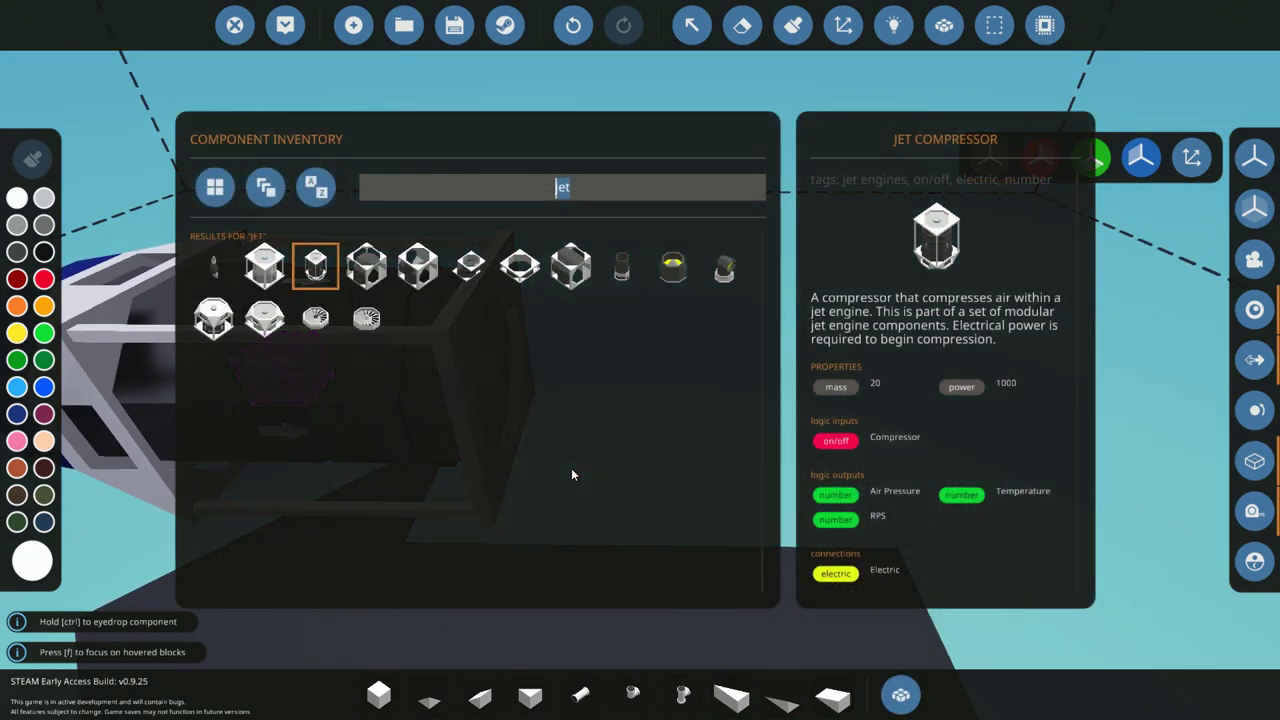
pyautogui.click(900, 694)
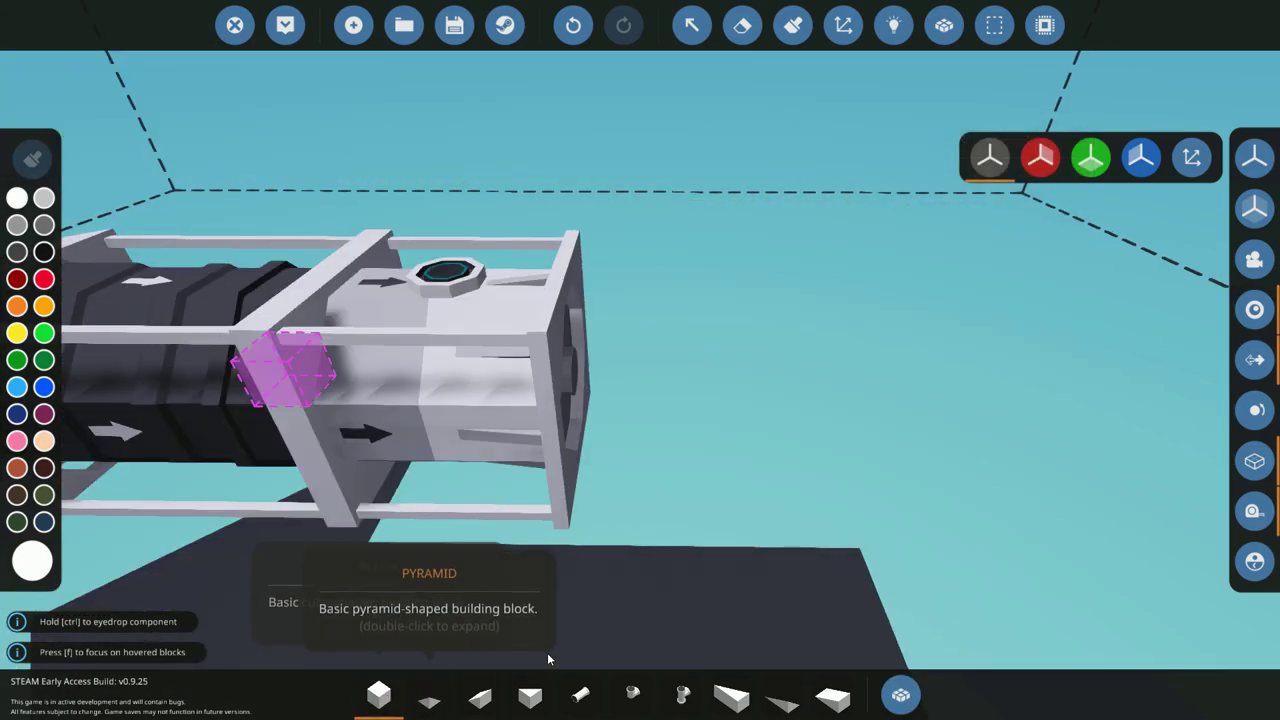
pyautogui.click(530, 695)
pyautogui.moveTo(530, 695); pyautogui.dragTo(530, 715)
pyautogui.moveTo(634, 322); pyautogui.dragTo(632, 220)
pyautogui.moveTo(632, 293); pyautogui.dragTo(633, 315)
# - Show the logic nodes, inspect the Jet Combustion Chamber's inputs and outputs, including Temperature, and hide the nodes again
pyautogui.click(893, 25)
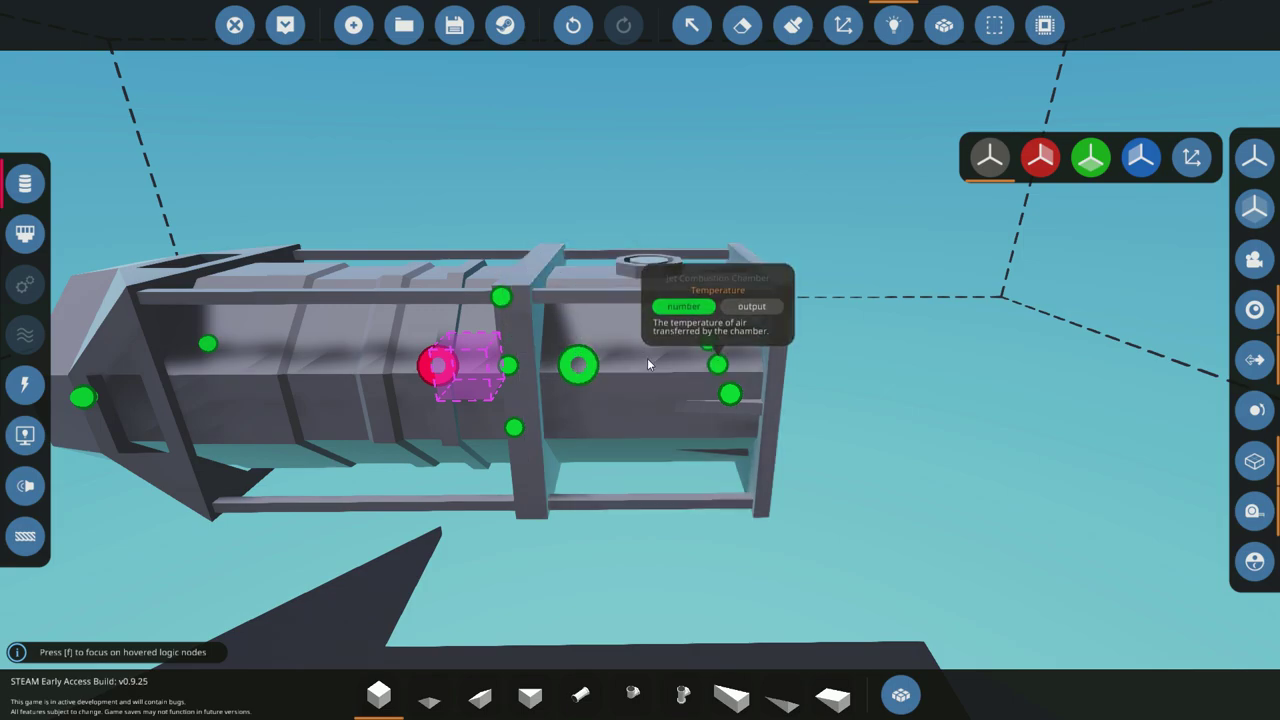
pyautogui.moveTo(584, 370); pyautogui.dragTo(579, 420)
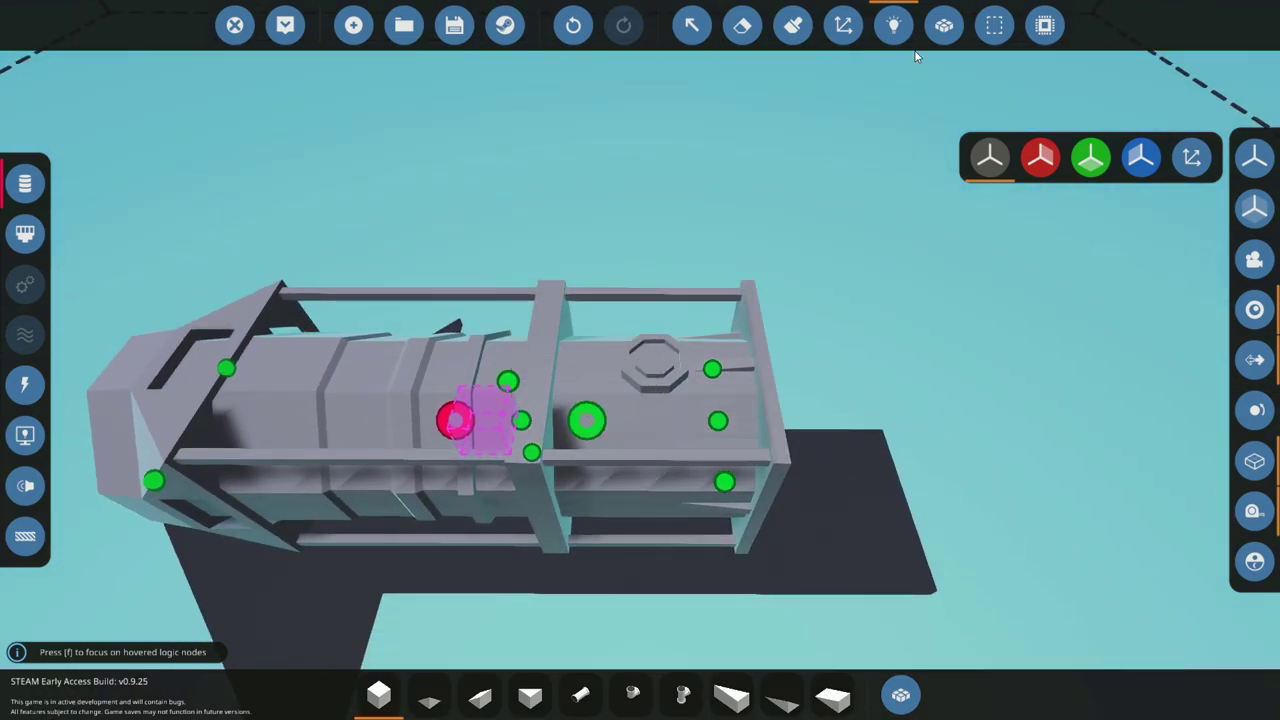
pyautogui.click(895, 27)
# - Examine the airflow path from the intake fan through the compressor to the combustion chamber from several sides
pyautogui.moveTo(708, 430)
pyautogui.mouseDown()
pyautogui.moveTo(706, 375)
pyautogui.moveTo(784, 474)
pyautogui.mouseUp()
pyautogui.moveTo(776, 520); pyautogui.dragTo(742, 555)
pyautogui.press('w')
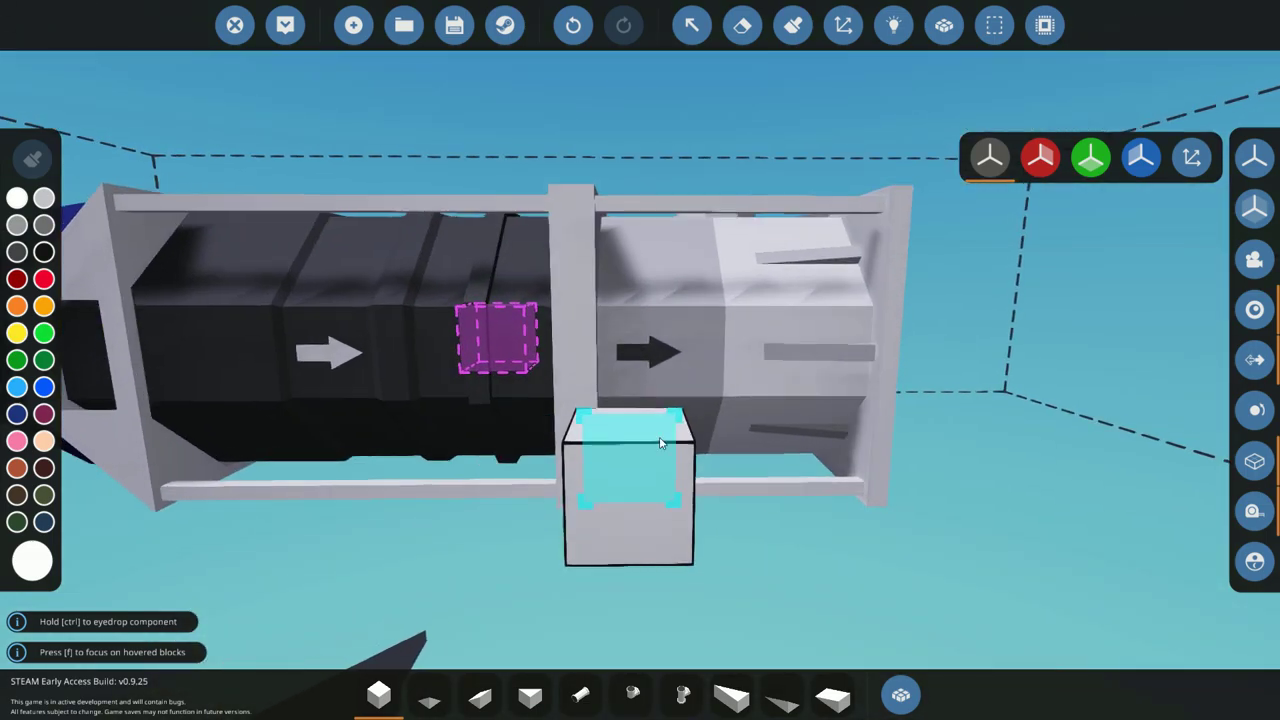
pyautogui.press('a')
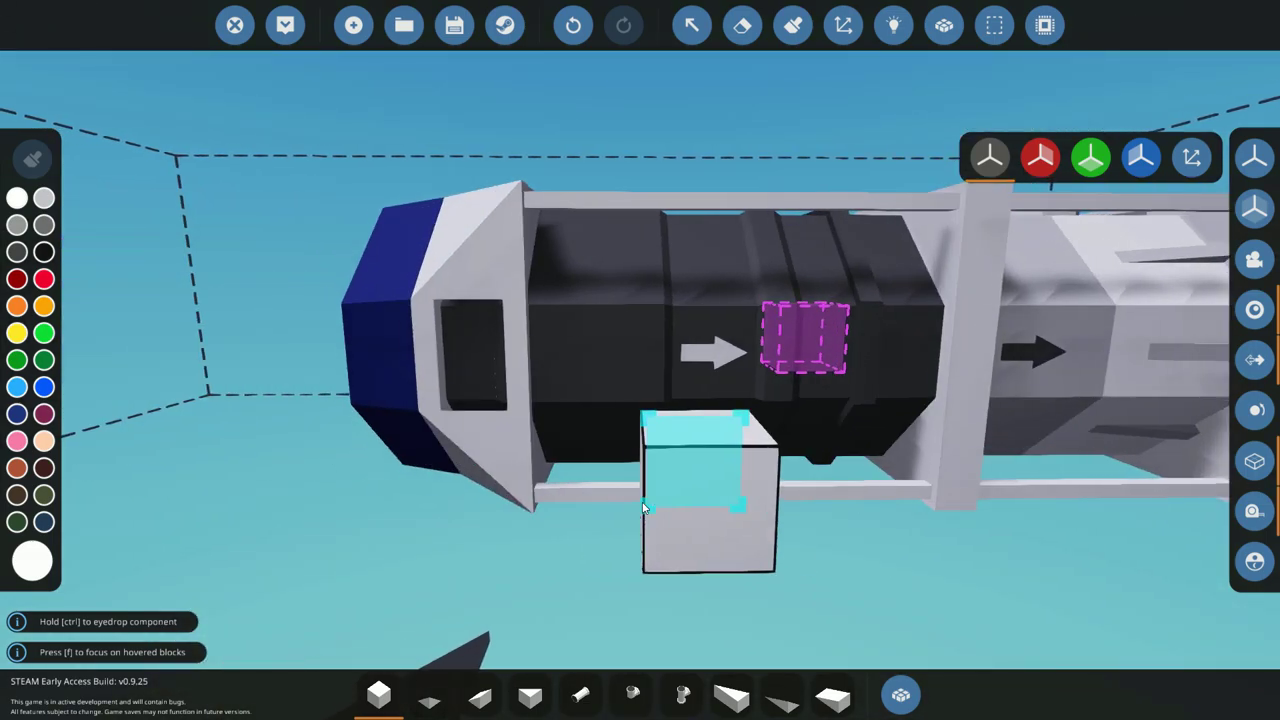
pyautogui.press('a')
pyautogui.moveTo(647, 500); pyautogui.dragTo(810, 490)
pyautogui.moveTo(517, 374); pyautogui.dragTo(538, 369)
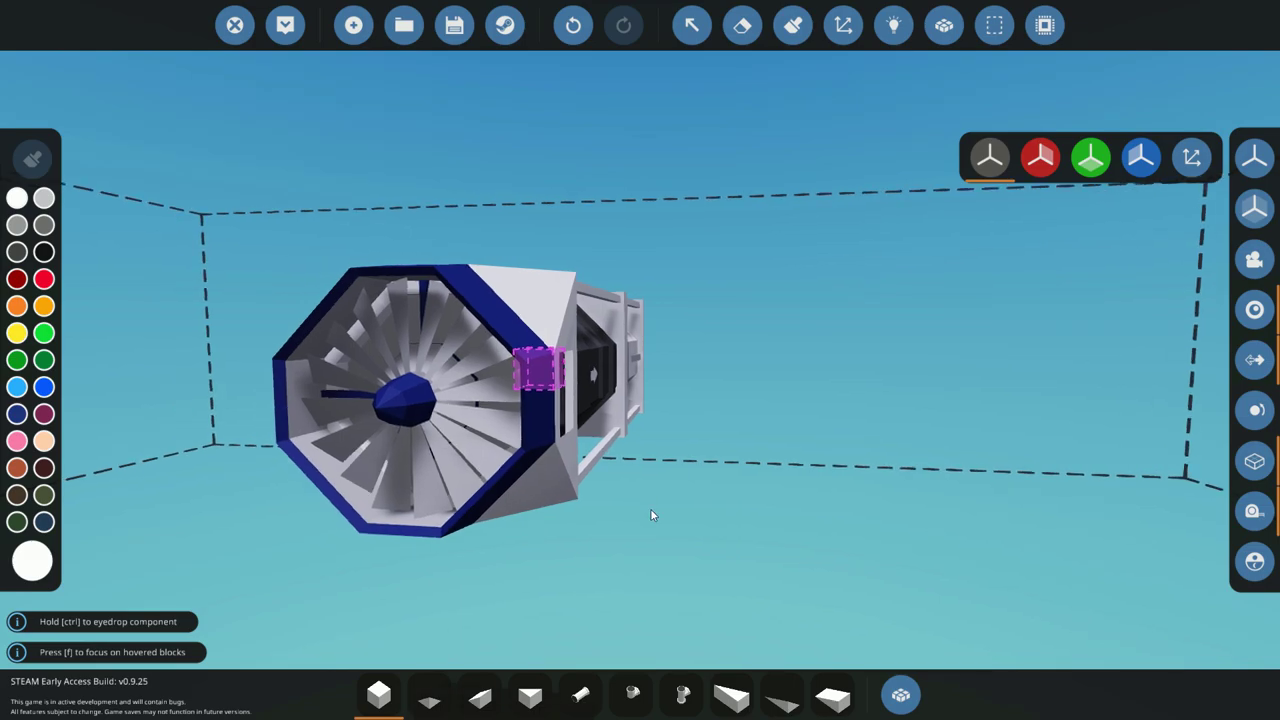
pyautogui.press('d')
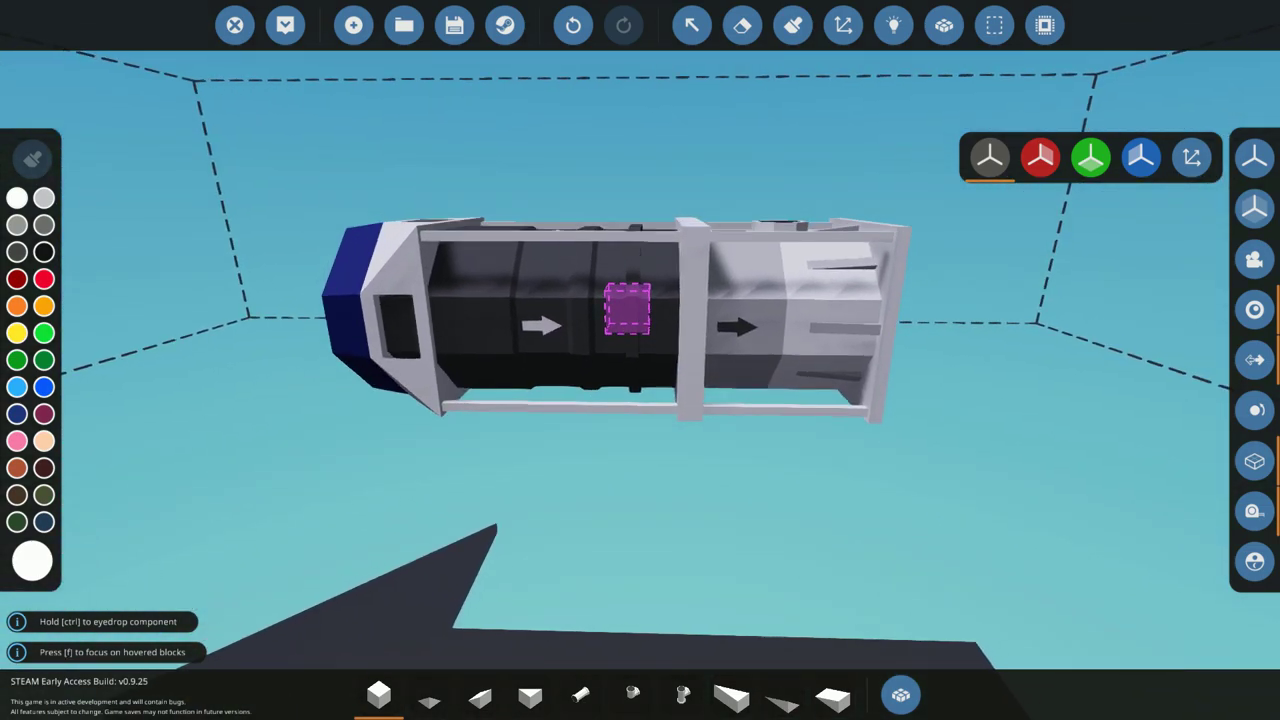
pyautogui.press('space')
pyautogui.press('space')
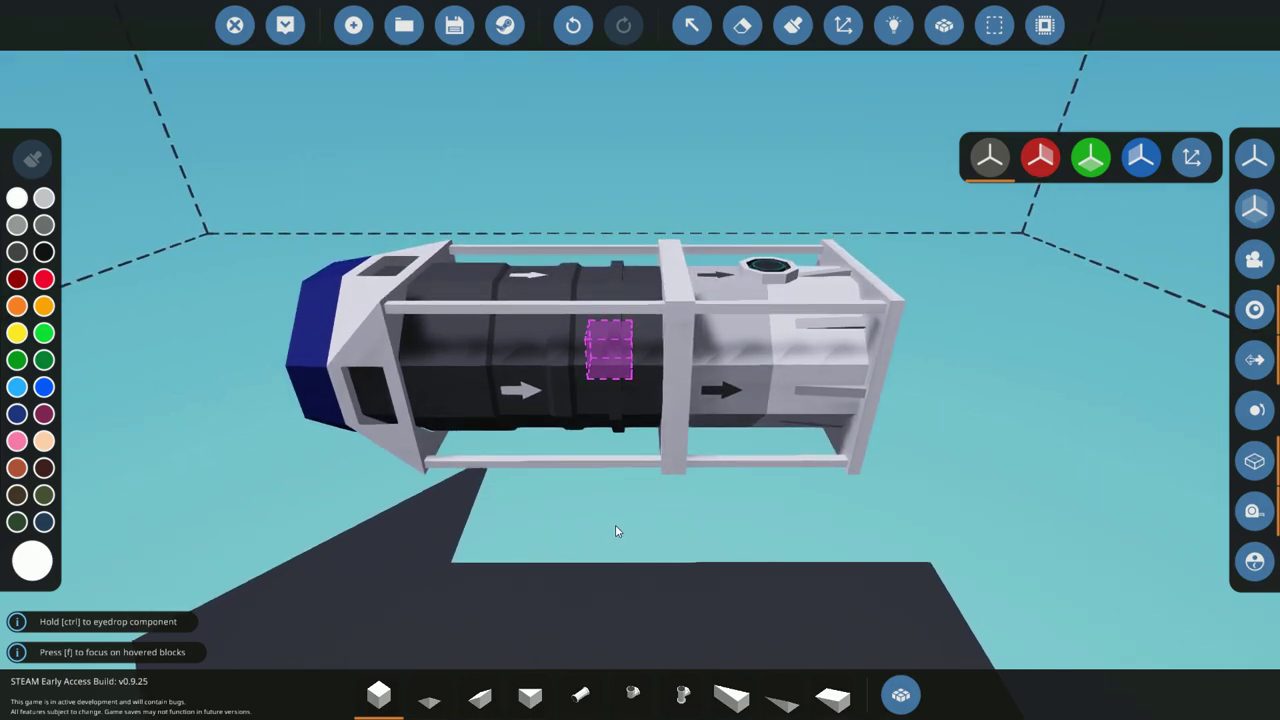
pyautogui.press('d')
pyautogui.press('a')
pyautogui.press('a')
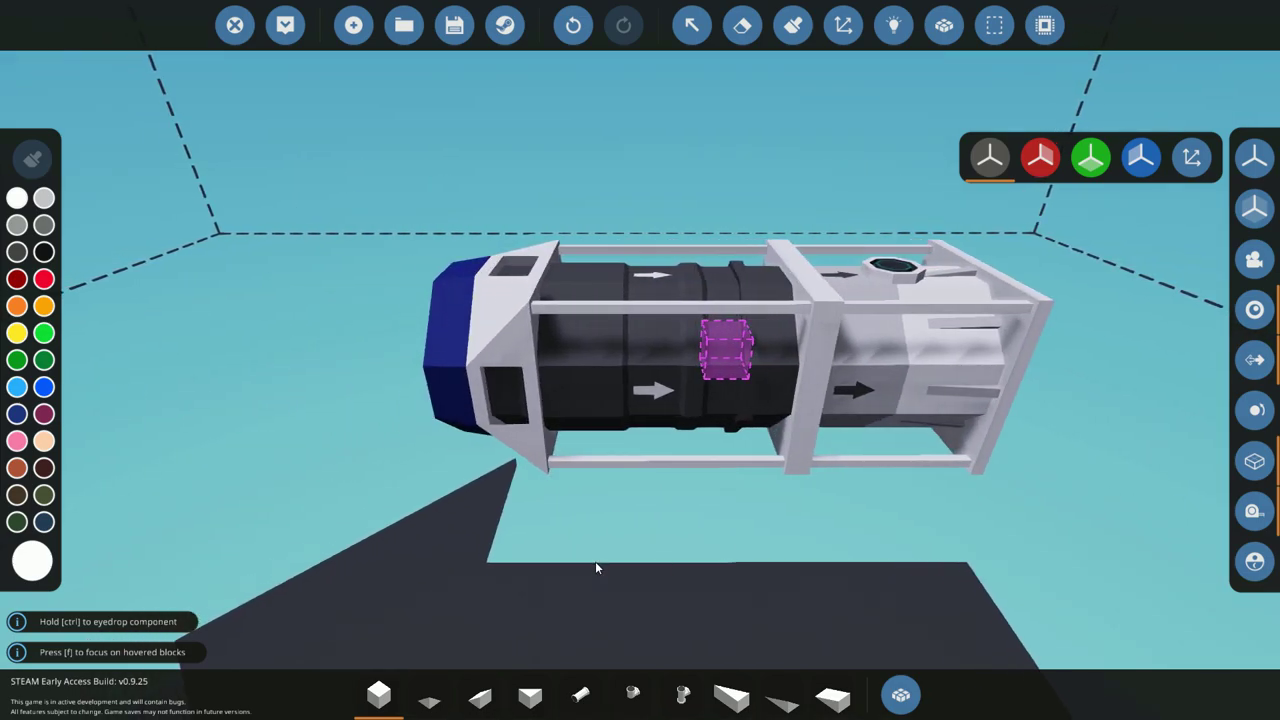
pyautogui.press('d')
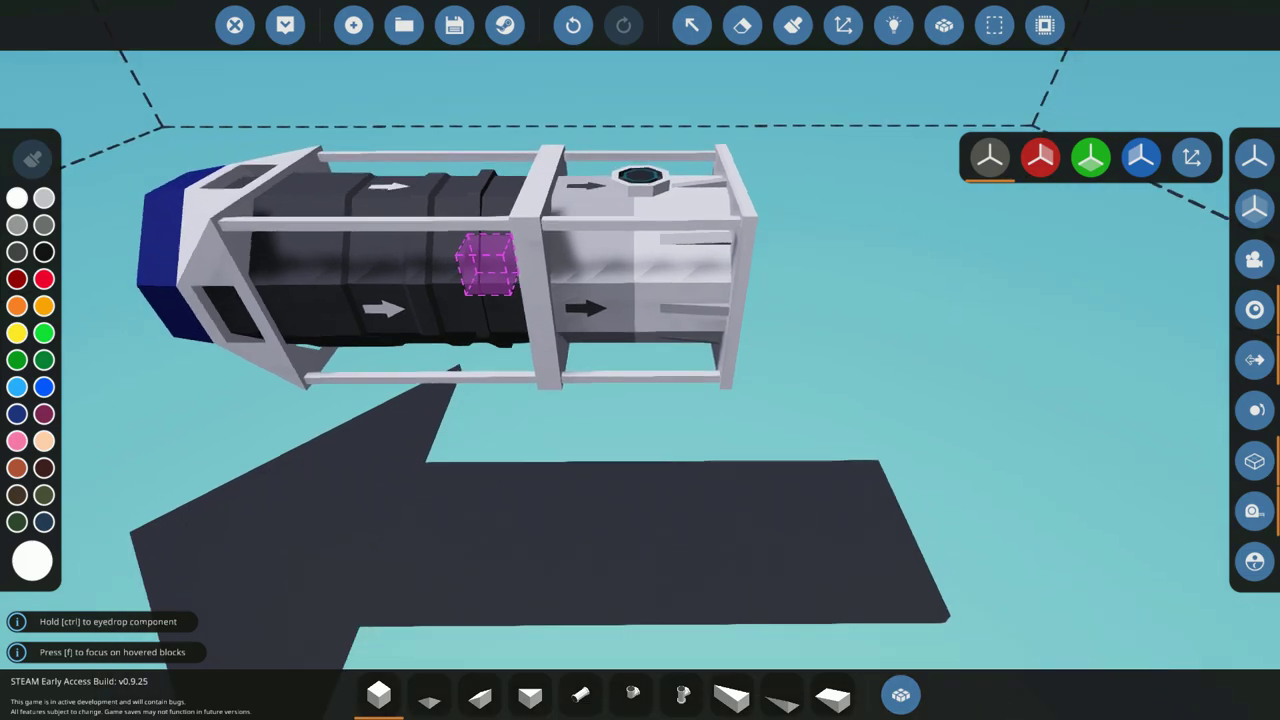
pyautogui.press('space')
pyautogui.press('ctrl')
# - Try a Jet Turbine Small behind the combustion chamber and erase it again
pyautogui.click(897, 695)
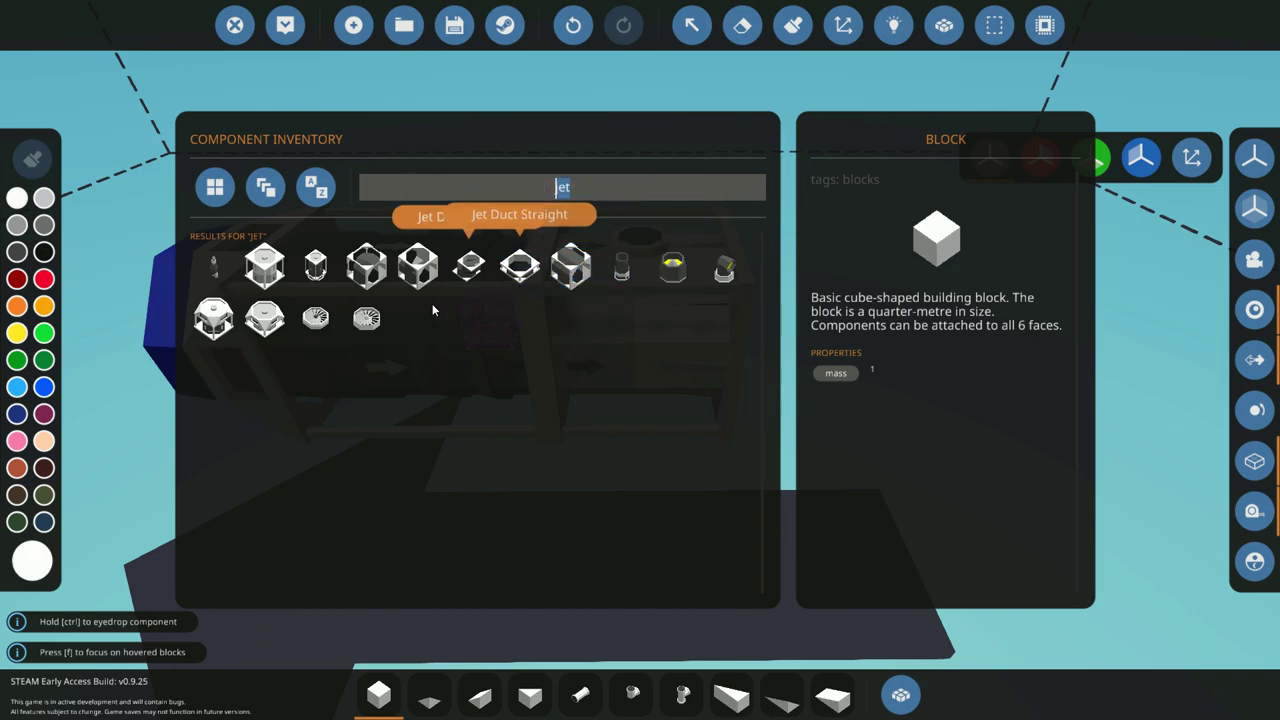
pyautogui.click(213, 318)
pyautogui.click(264, 318)
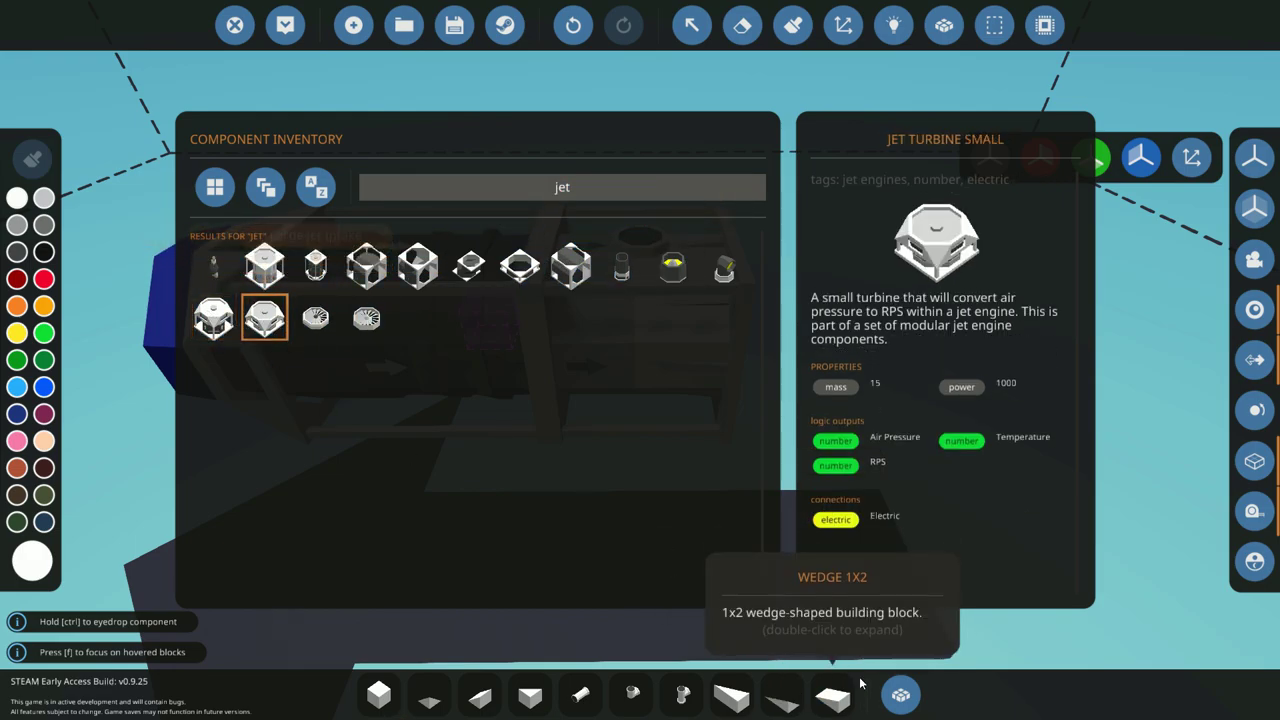
pyautogui.click(900, 695)
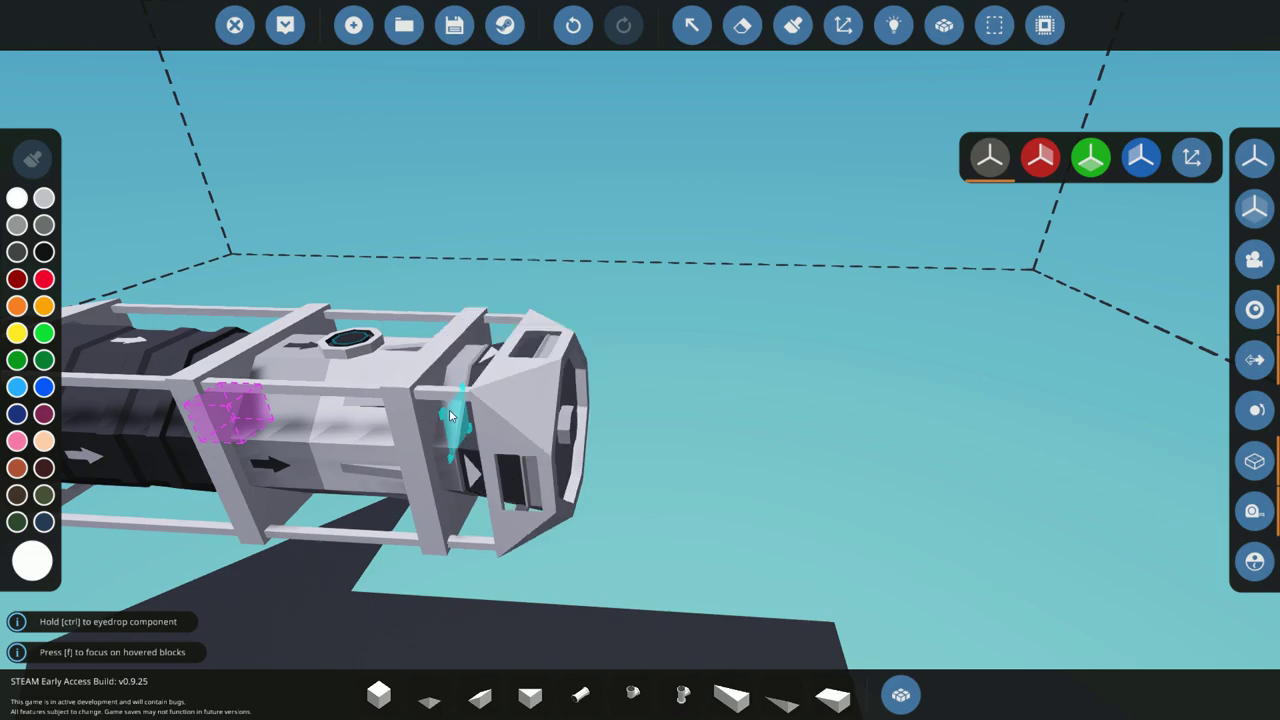
pyautogui.moveTo(691, 495)
pyautogui.mouseDown()
pyautogui.moveTo(755, 440)
pyautogui.moveTo(760, 380)
pyautogui.moveTo(760, 440)
pyautogui.moveTo(691, 490)
pyautogui.moveTo(840, 455)
pyautogui.mouseUp()
pyautogui.press('Delete')
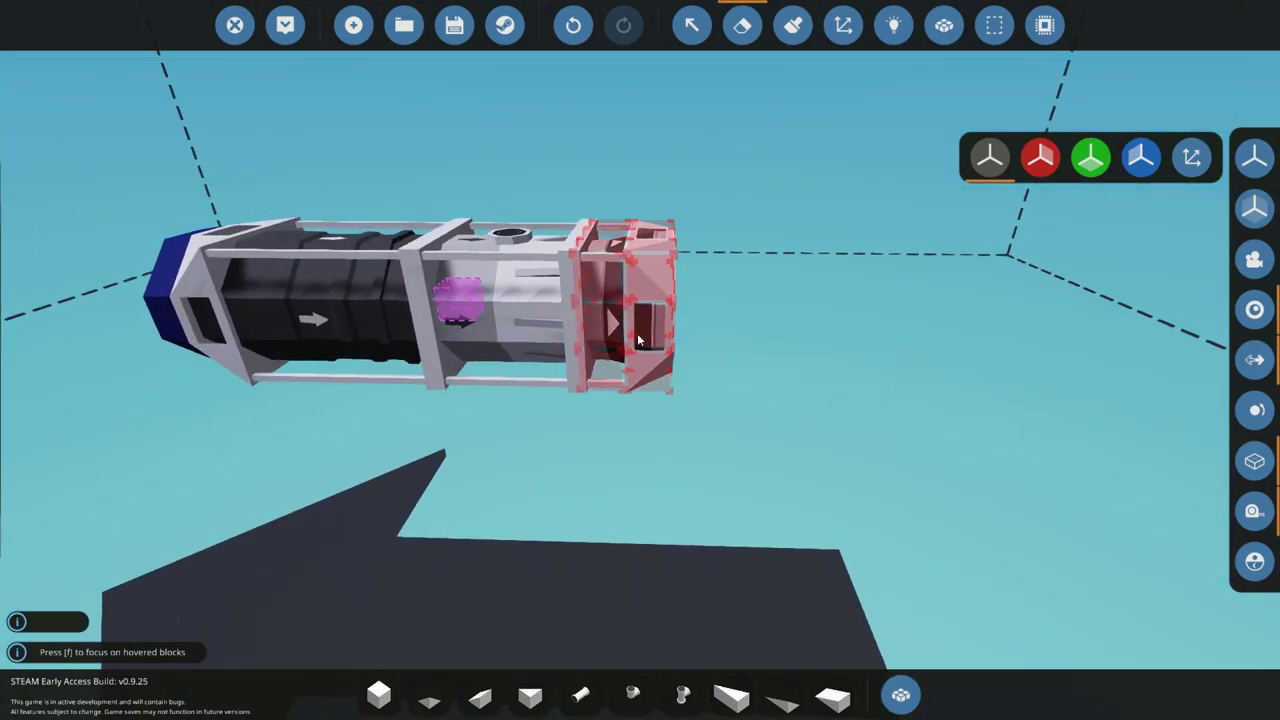
pyautogui.click(640, 338)
# - Attach a Jet Turbine Medium behind the combustion chamber, rotated so its power connection faces up
pyautogui.click(887, 695)
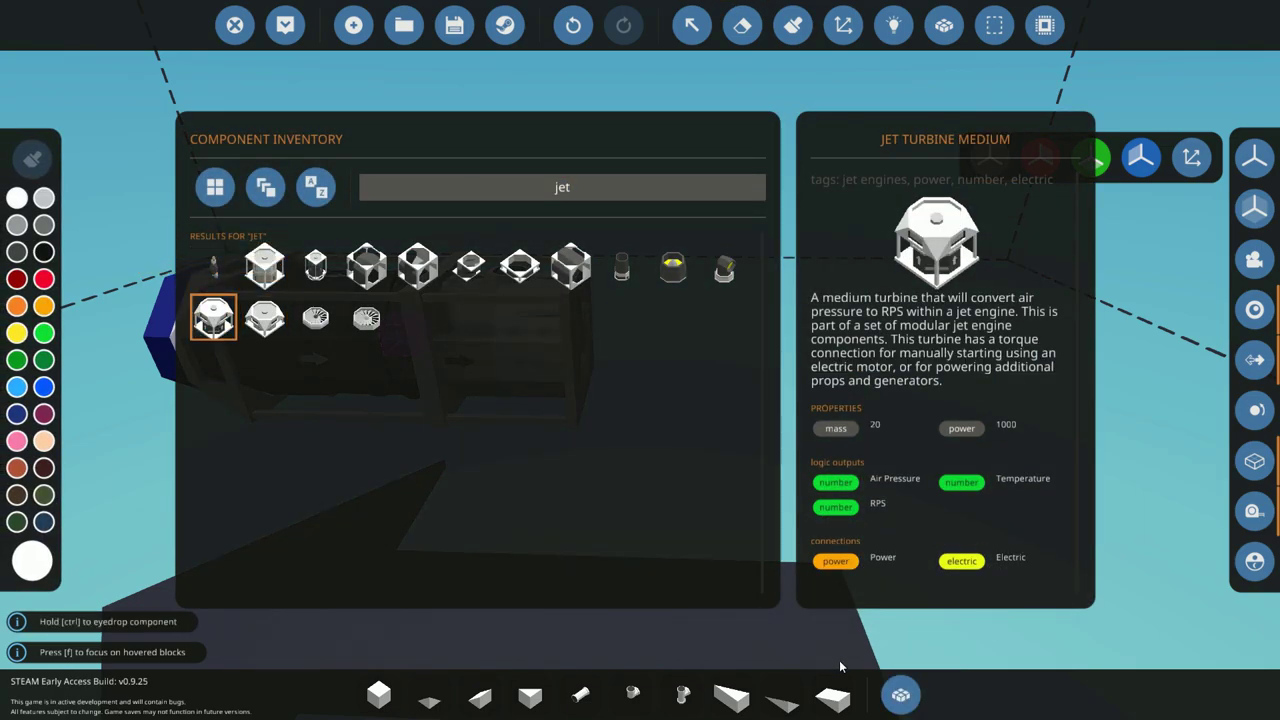
pyautogui.click(901, 695)
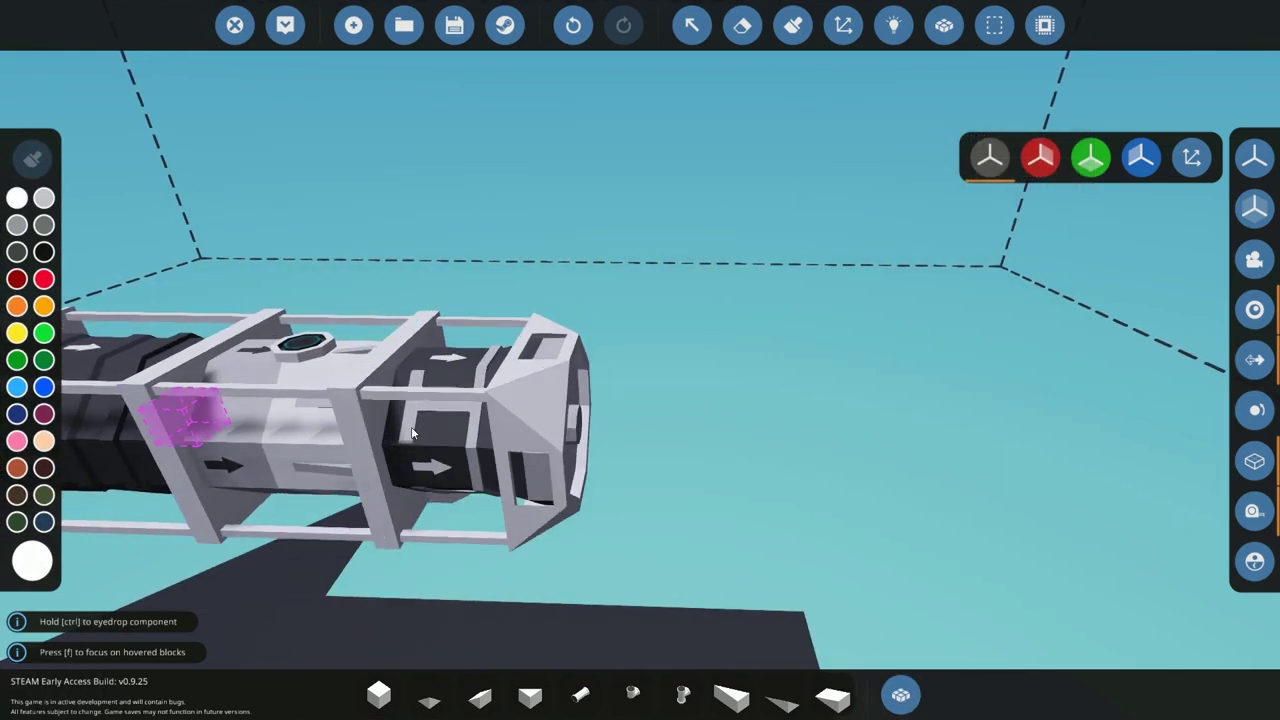
pyautogui.press('k')
pyautogui.press('k')
pyautogui.click(412, 430)
# - Examine the assembled intake, compressor, combustion chamber and medium turbine along the engine's full length
pyautogui.press('a')
pyautogui.moveTo(699, 557); pyautogui.dragTo(708, 586)
pyautogui.press('a')
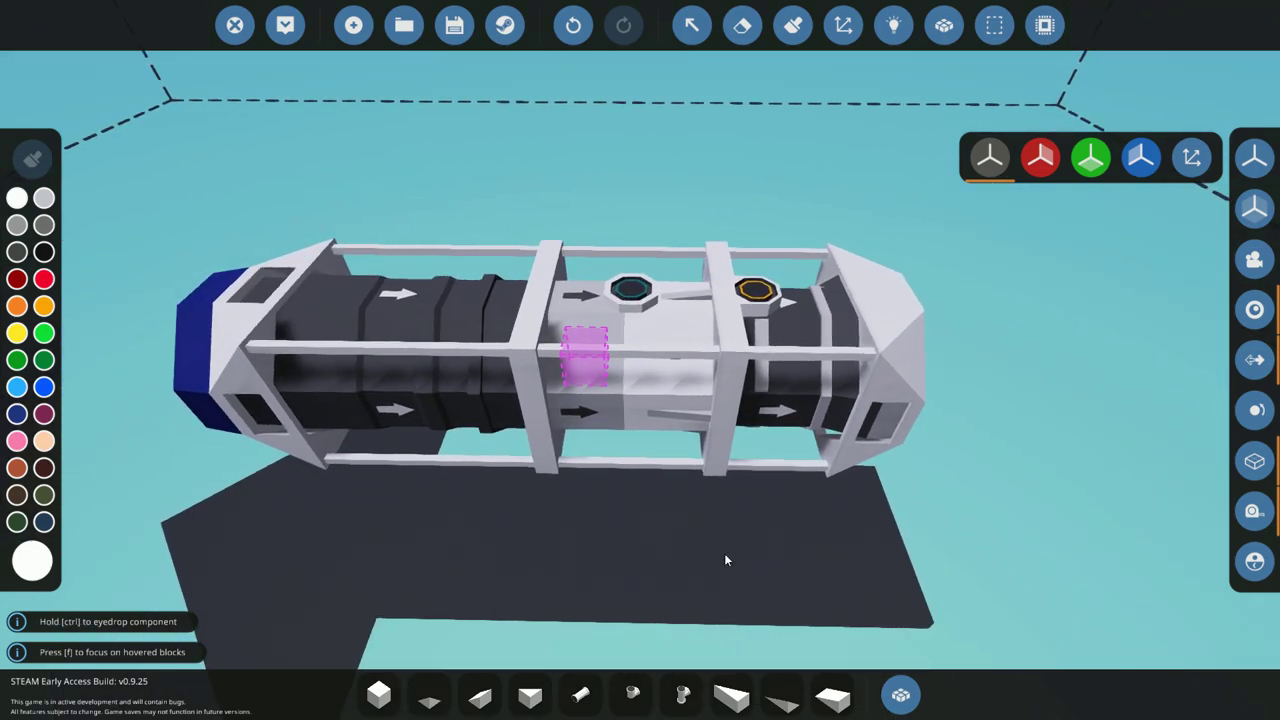
pyautogui.click(381, 692)
pyautogui.moveTo(703, 590)
pyautogui.mouseDown()
pyautogui.moveTo(830, 600)
pyautogui.moveTo(845, 560)
pyautogui.moveTo(825, 585)
pyautogui.moveTo(700, 588)
pyautogui.moveTo(700, 605)
pyautogui.moveTo(706, 562)
pyautogui.moveTo(706, 586)
pyautogui.moveTo(640, 596)
pyautogui.moveTo(692, 581)
pyautogui.mouseUp()
pyautogui.press('a')
pyautogui.press('d')
pyautogui.press('d')
pyautogui.press('a')
pyautogui.moveTo(577, 536); pyautogui.dragTo(577, 488)
pyautogui.press('d')
pyautogui.press('a')
pyautogui.press('d')
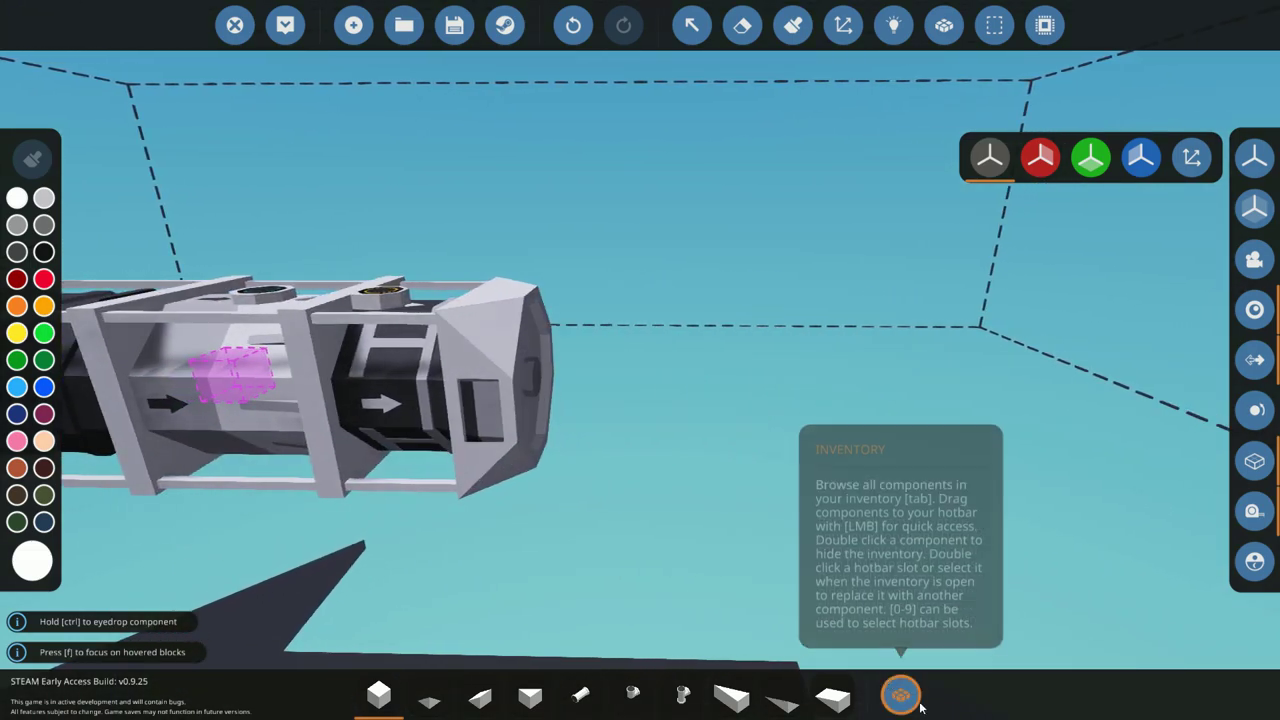
# - Attach a Jet Exhaust Afterburner to the rear of the medium turbine, with its fluid port facing up
pyautogui.click(901, 695)
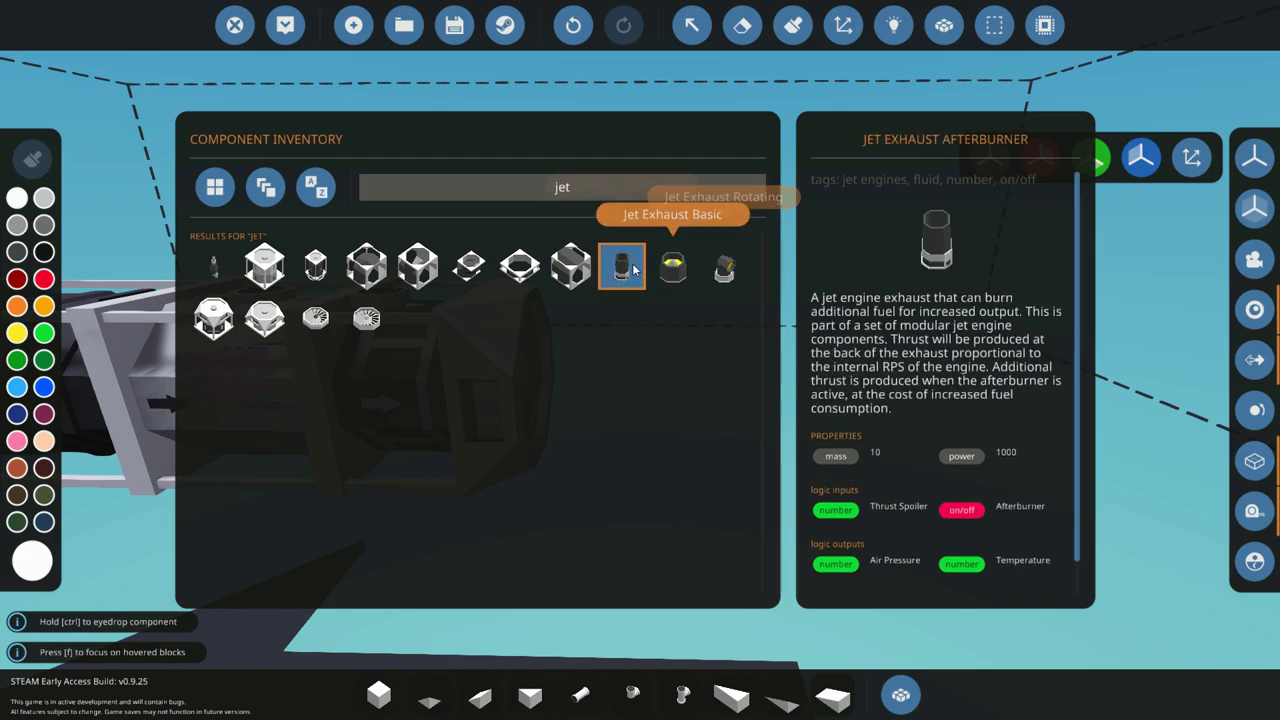
pyautogui.click(900, 694)
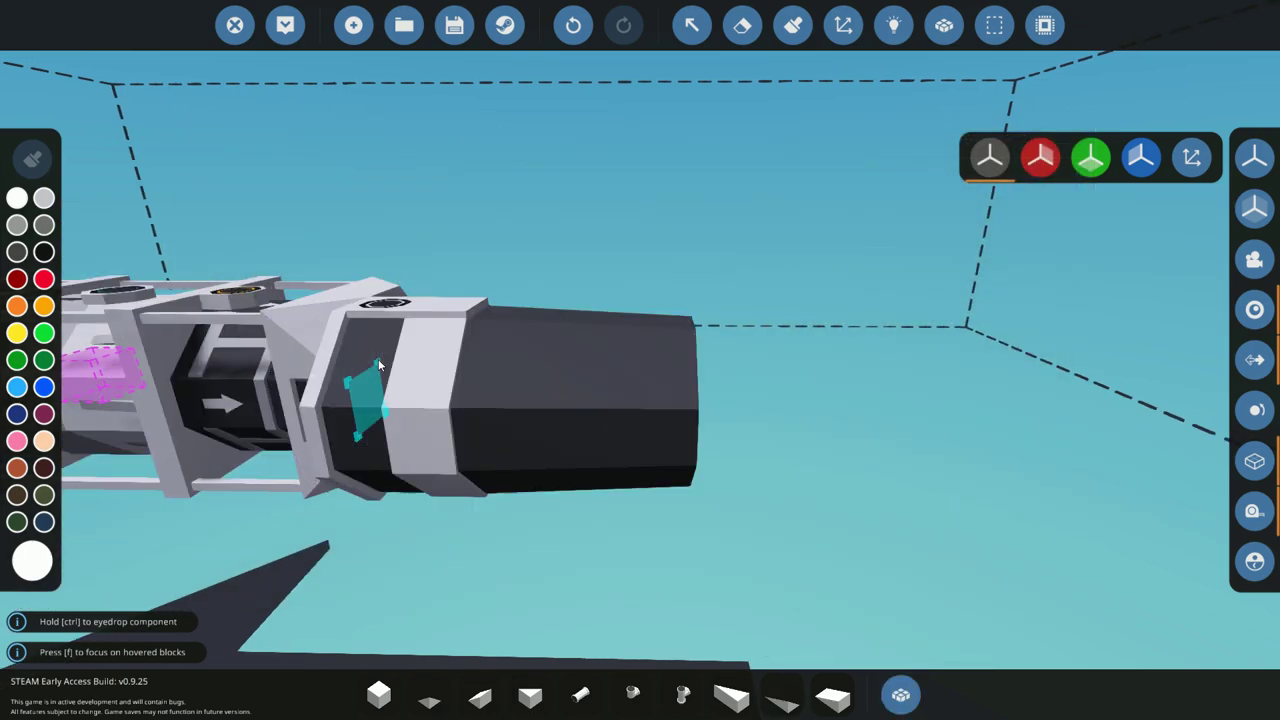
pyautogui.moveTo(646, 503)
pyautogui.mouseDown()
pyautogui.moveTo(700, 503)
pyautogui.moveTo(705, 432)
pyautogui.moveTo(647, 501)
pyautogui.mouseUp()
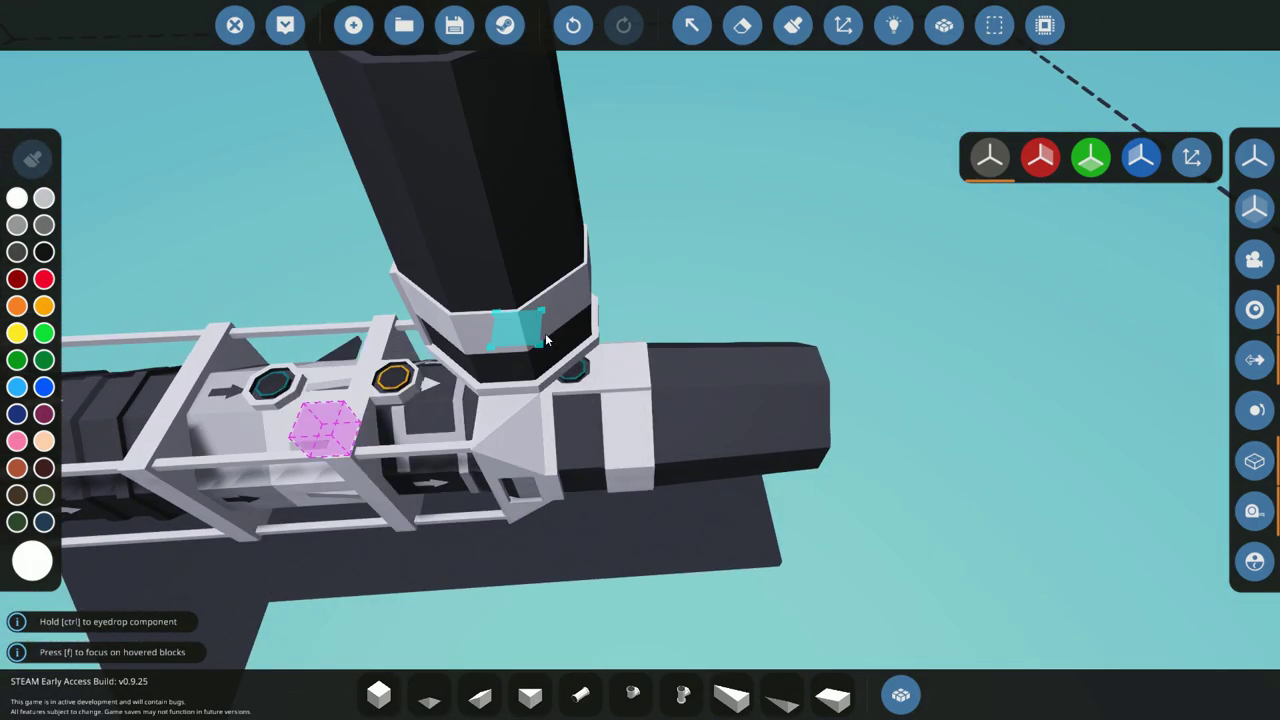
pyautogui.moveTo(590, 390); pyautogui.dragTo(600, 310)
pyautogui.moveTo(640, 395); pyautogui.dragTo(625, 415)
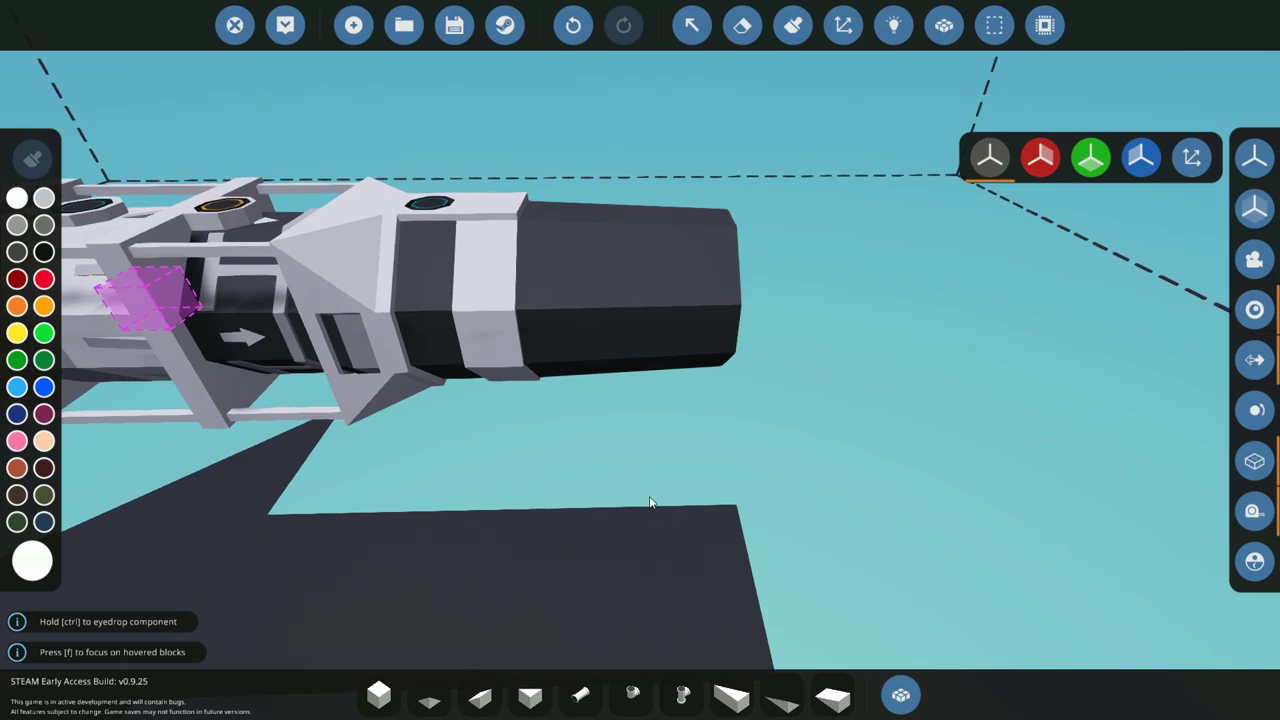
# - Look into the afterburner exhaust's nozzle from behind and erase the exhaust from the turbine
pyautogui.moveTo(724, 512); pyautogui.dragTo(632, 605)
pyautogui.press('1')
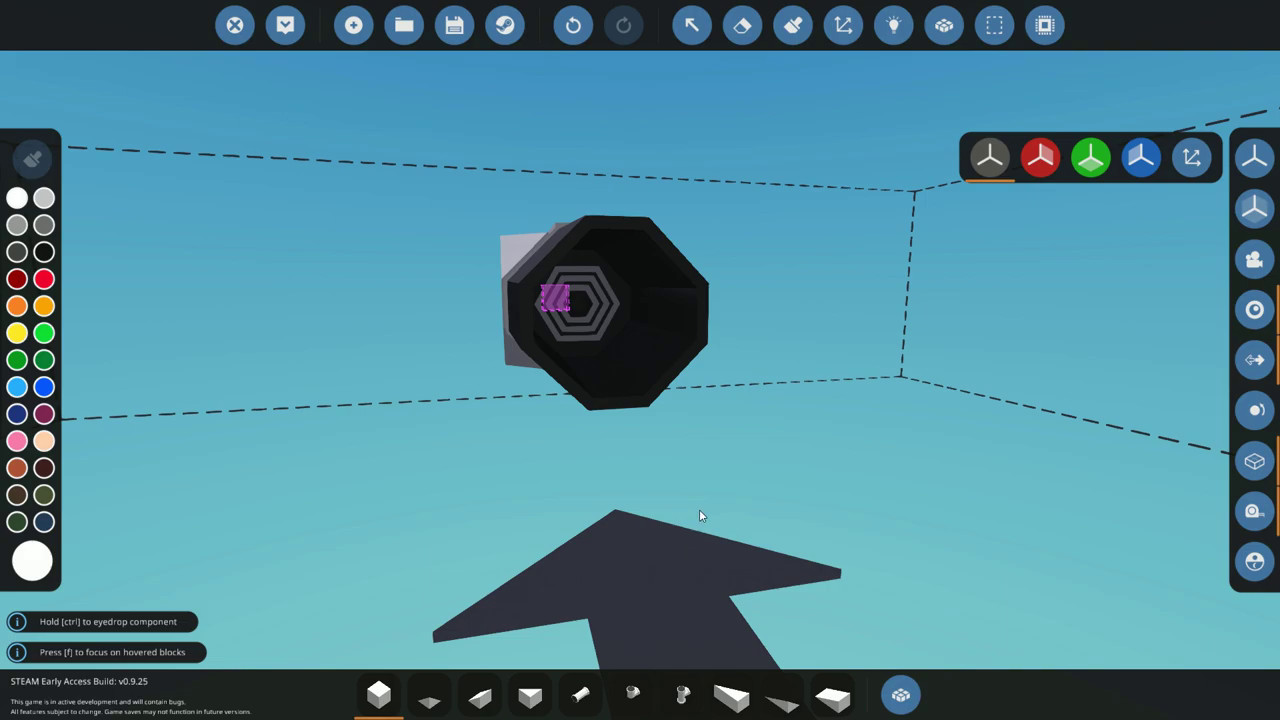
pyautogui.moveTo(701, 509); pyautogui.dragTo(912, 592)
pyautogui.moveTo(703, 506); pyautogui.dragTo(704, 510)
pyautogui.press('2')
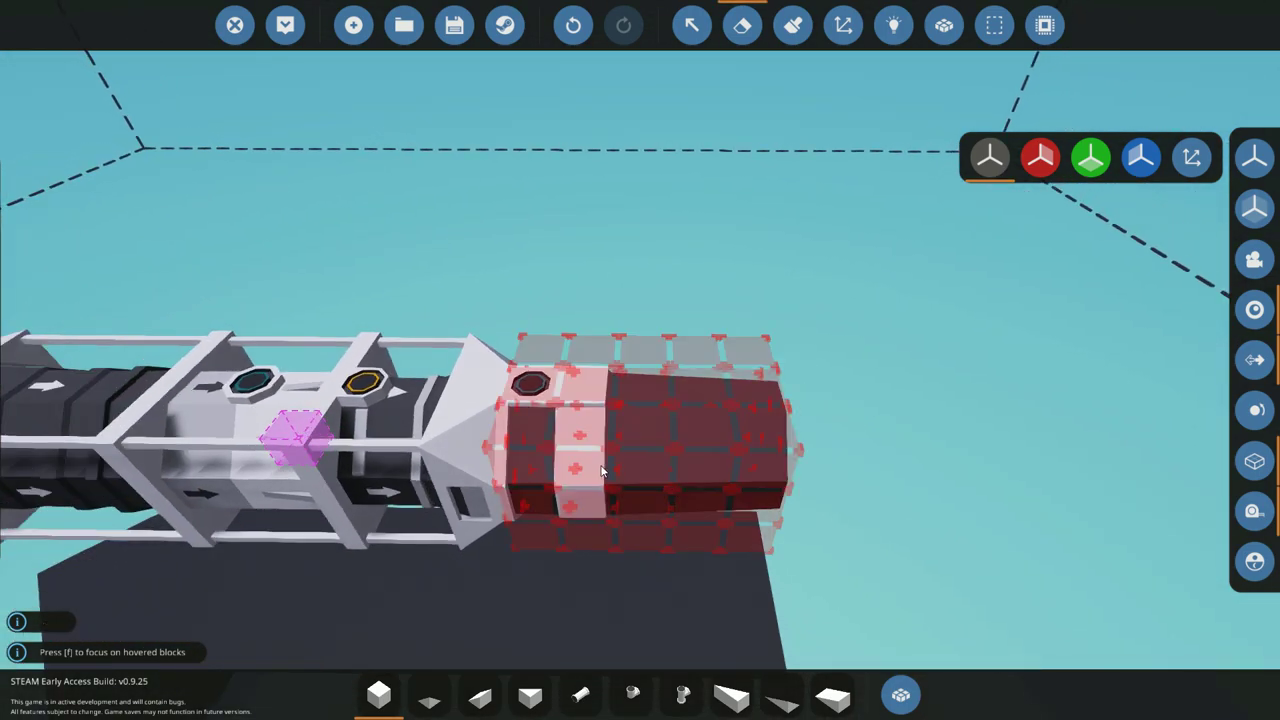
pyautogui.click(598, 470)
# - Try a Jet Exhaust Basic on the rear of the medium turbine and erase it again
pyautogui.click(901, 692)
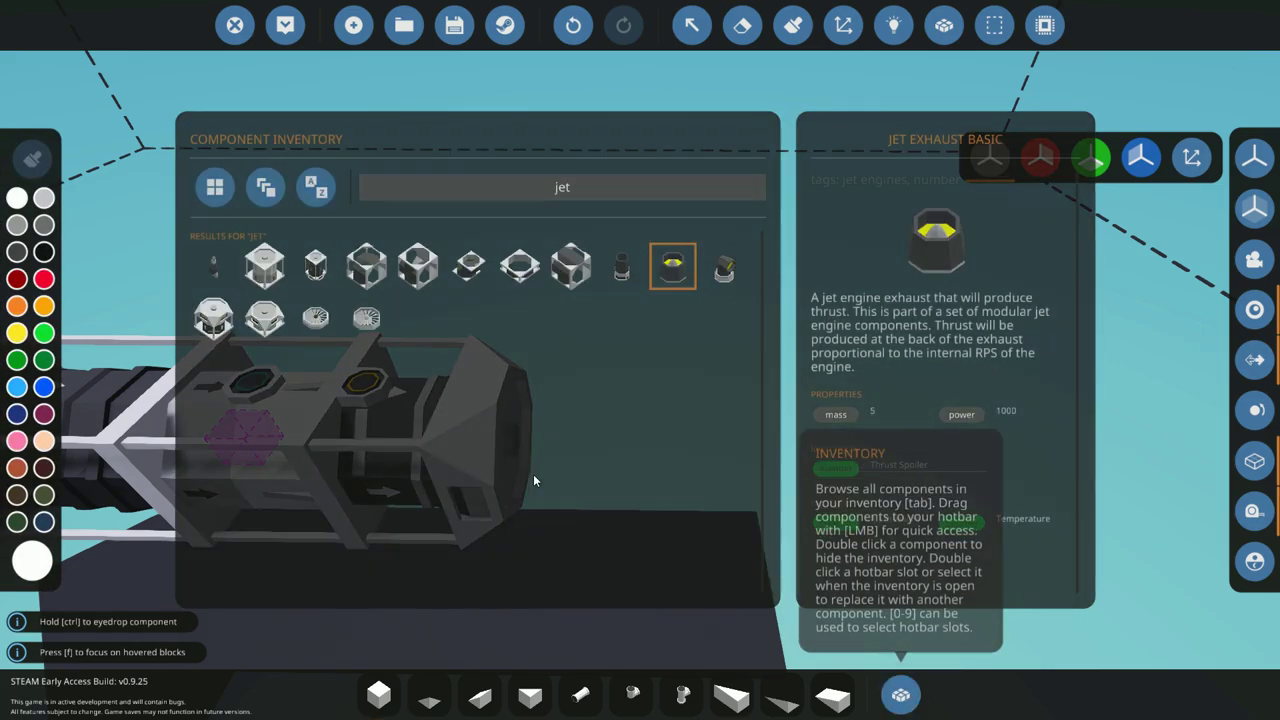
pyautogui.click(901, 692)
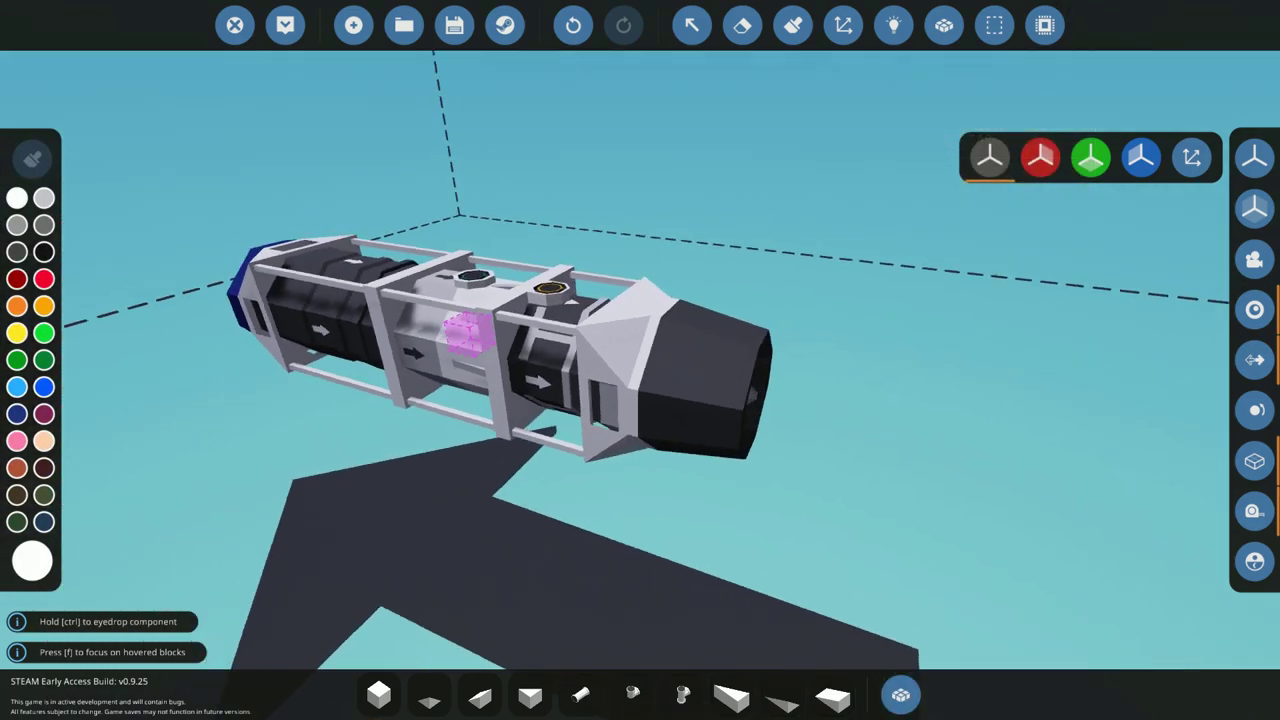
pyautogui.moveTo(800, 515)
pyautogui.mouseDown()
pyautogui.moveTo(500, 510)
pyautogui.moveTo(728, 523)
pyautogui.moveTo(900, 495)
pyautogui.moveTo(500, 510)
pyautogui.moveTo(698, 536)
pyautogui.mouseUp()
pyautogui.press('2')
pyautogui.click(487, 466)
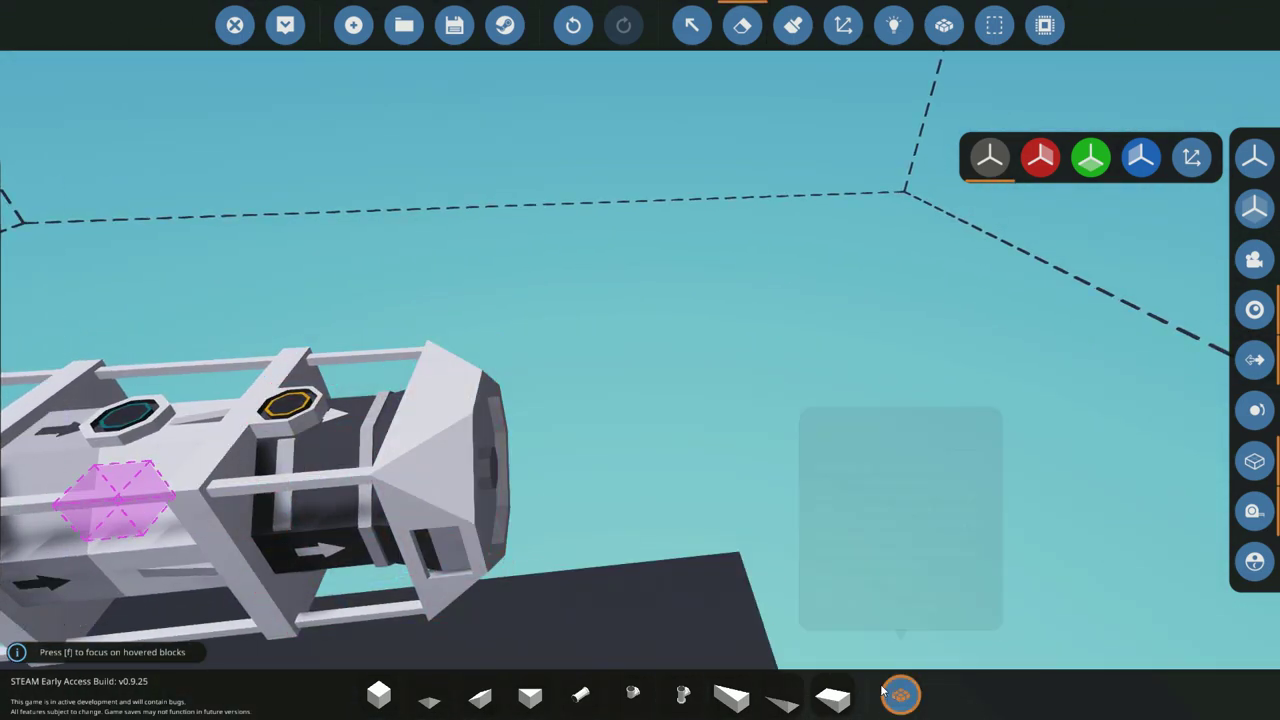
# - Attach a Jet Exhaust Rotating to the rear of the medium turbine, rotated so its nozzle points down
pyautogui.click(886, 695)
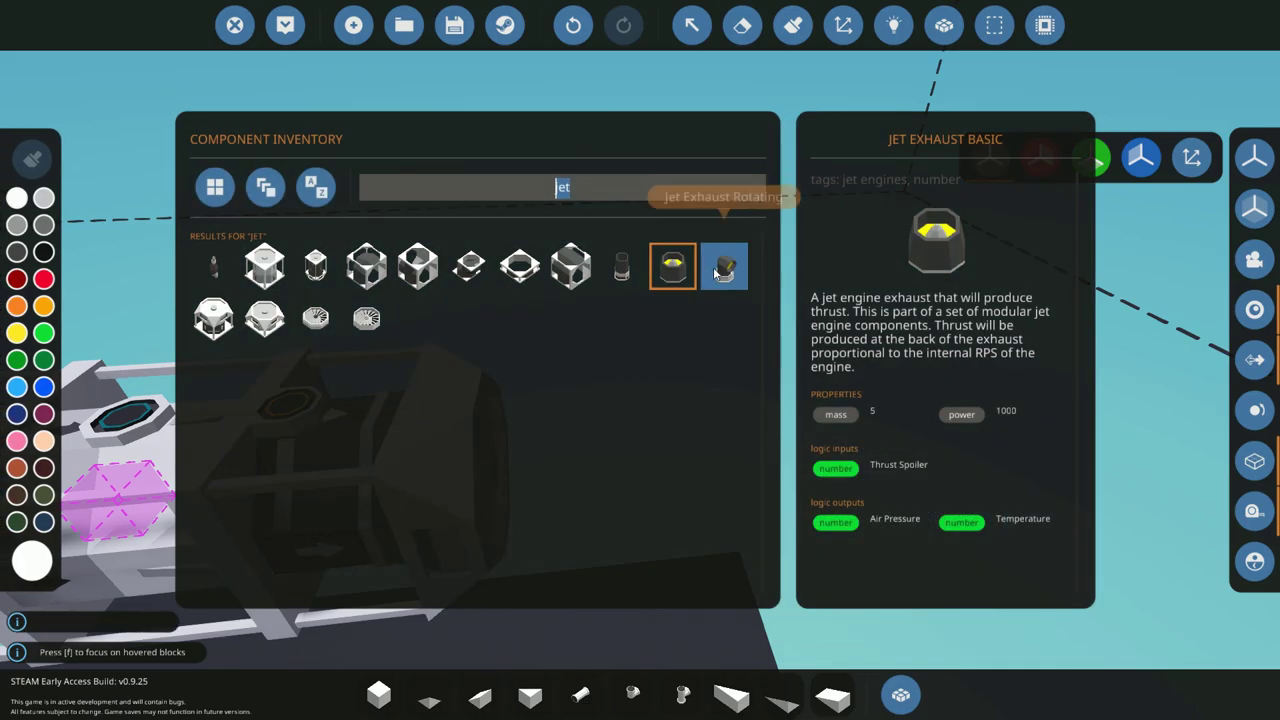
pyautogui.click(888, 706)
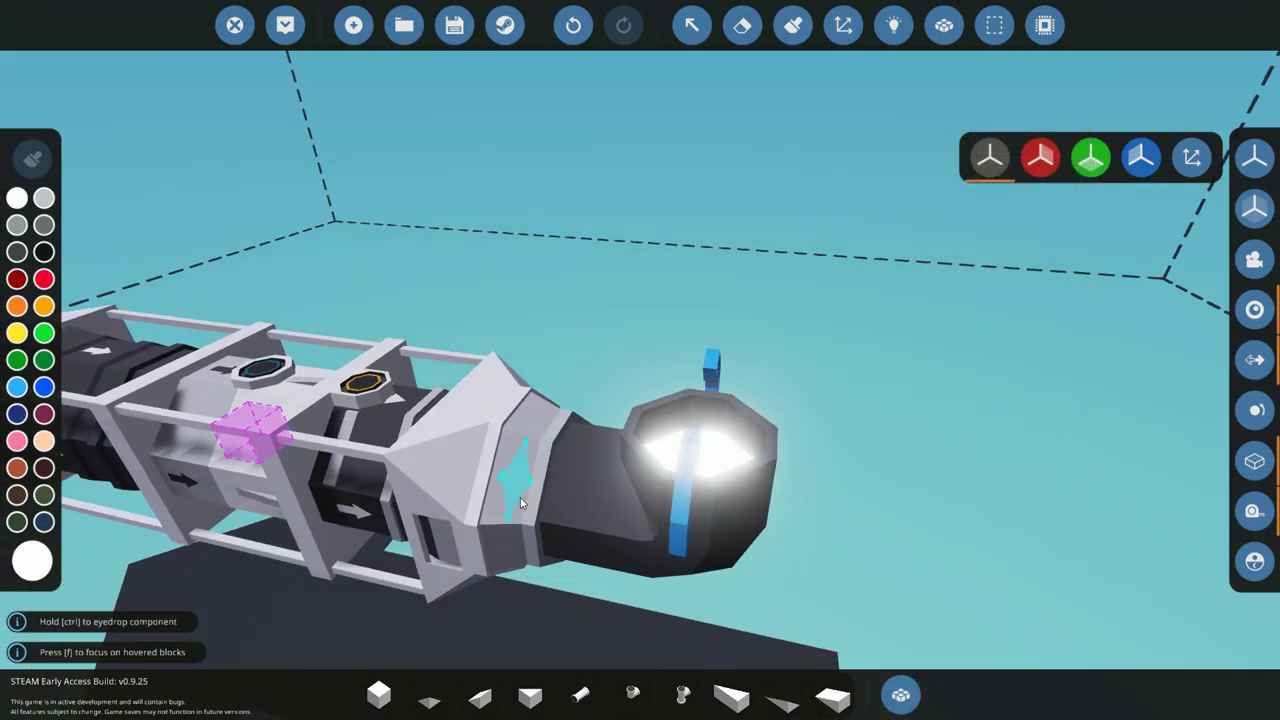
pyautogui.press('u')
pyautogui.press('u')
pyautogui.click(520, 497)
pyautogui.press('f')
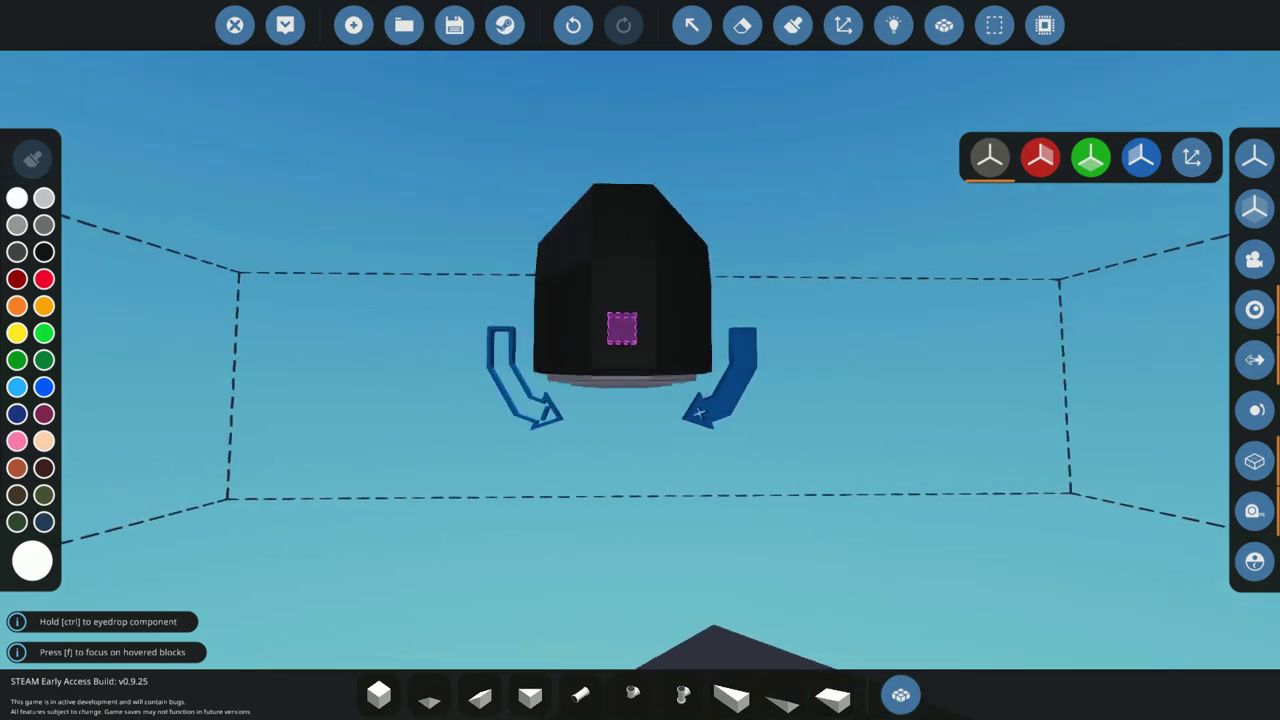
# - Look over the rotating exhaust's downward-facing nozzle from the side and erase the exhaust from the medium turbine
pyautogui.press('a')
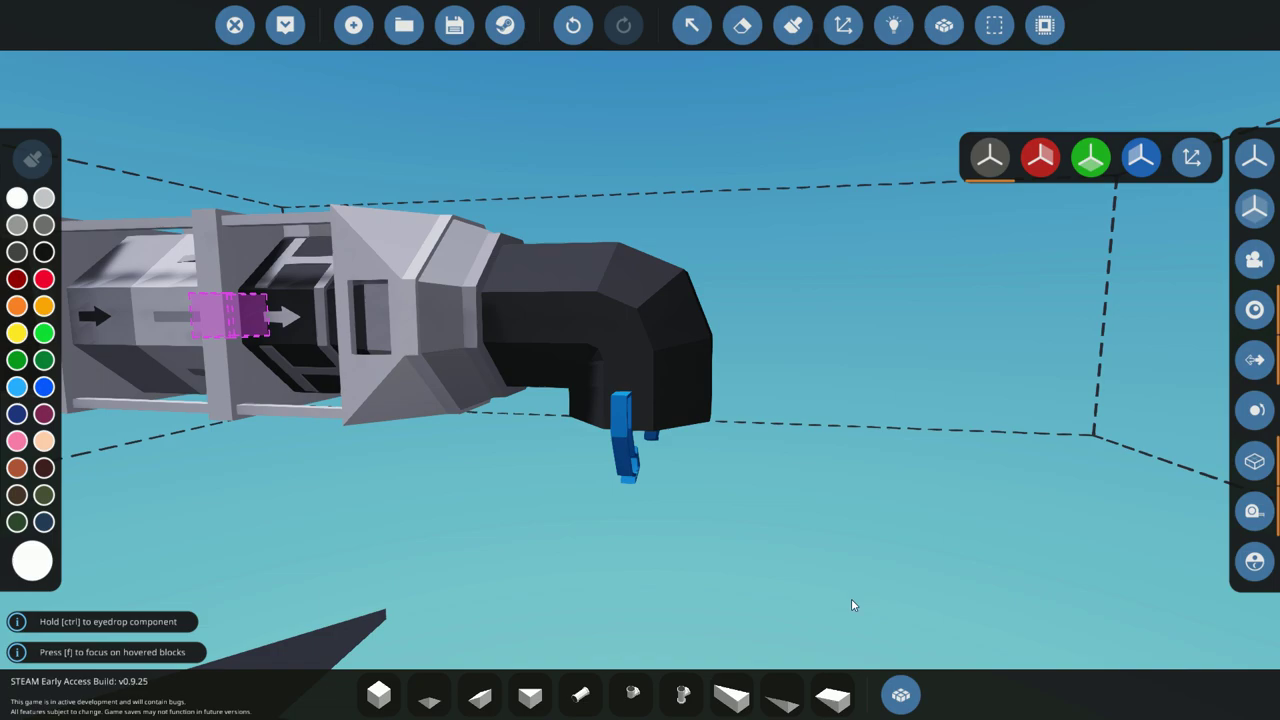
pyautogui.rightClick(854, 602)
pyautogui.press('d')
pyautogui.press('a')
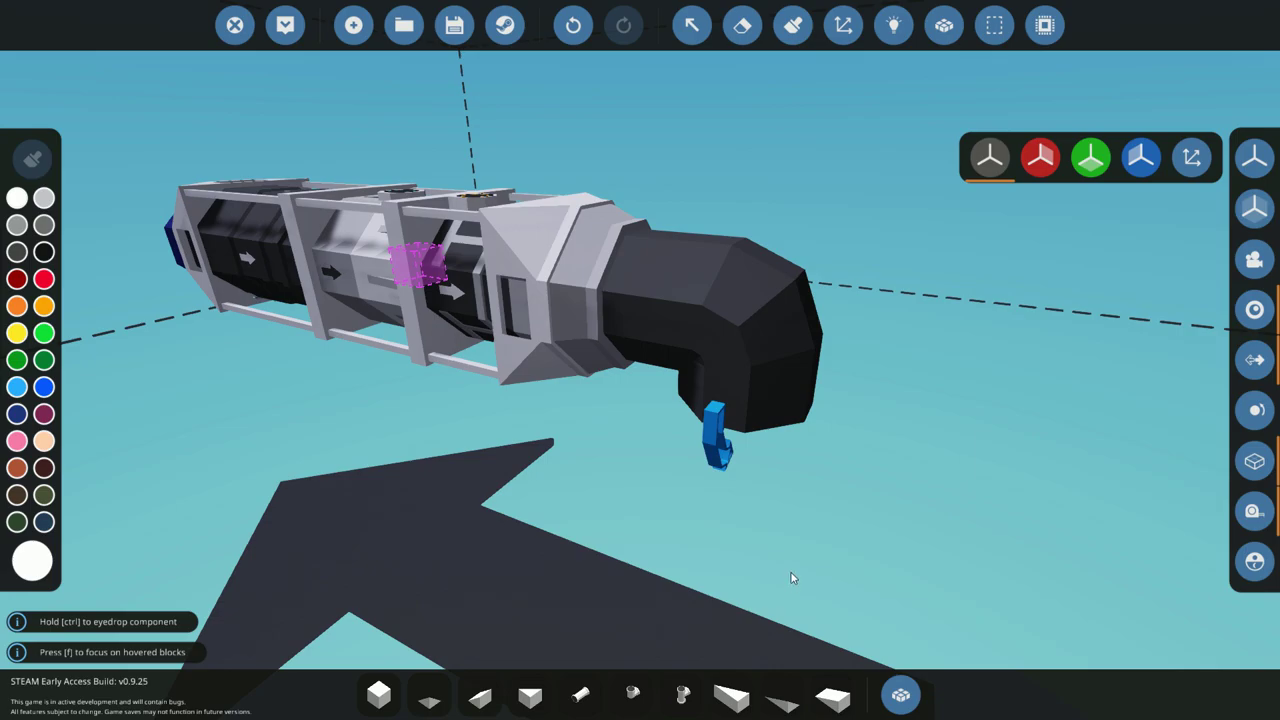
pyautogui.press('x')
pyautogui.click(647, 277)
pyautogui.rightClick(647, 277)
pyautogui.press('a')
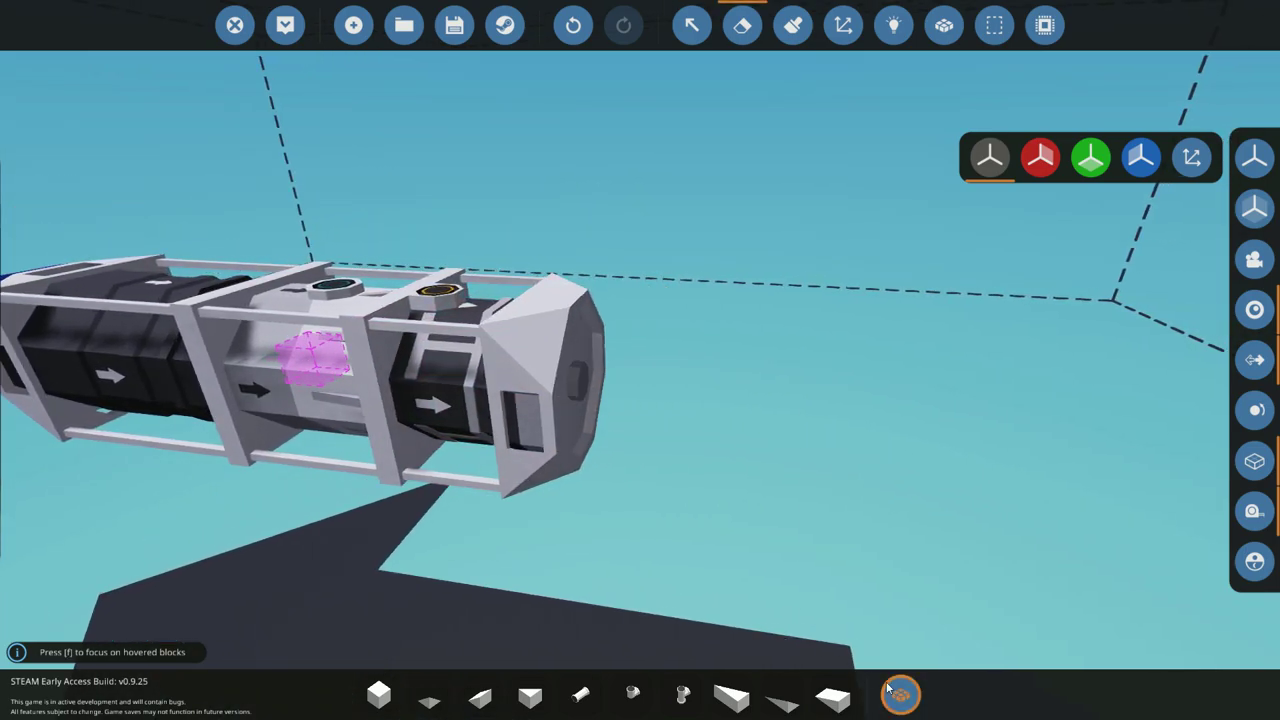
# - Mount a Jet Exhaust Afterburner on the rear of the medium turbine with its fluid port facing up
pyautogui.click(900, 695)
pyautogui.click(620, 273)
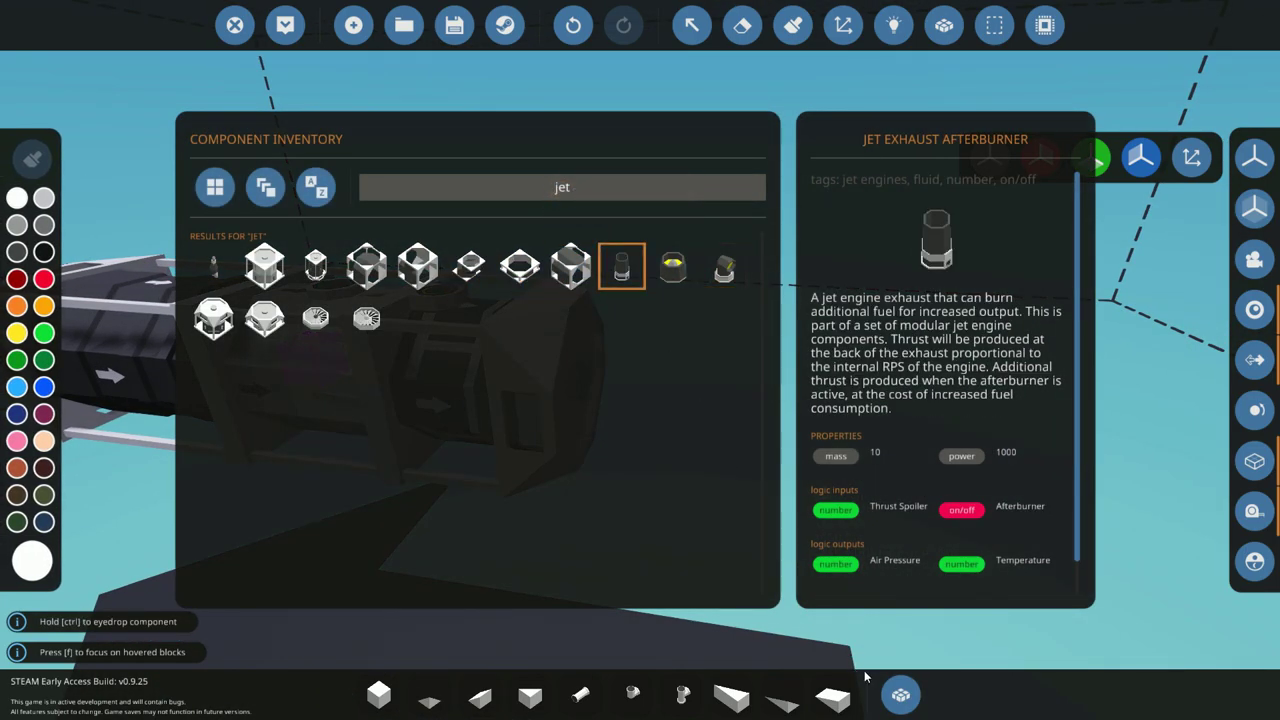
pyautogui.click(900, 695)
pyautogui.click(583, 382)
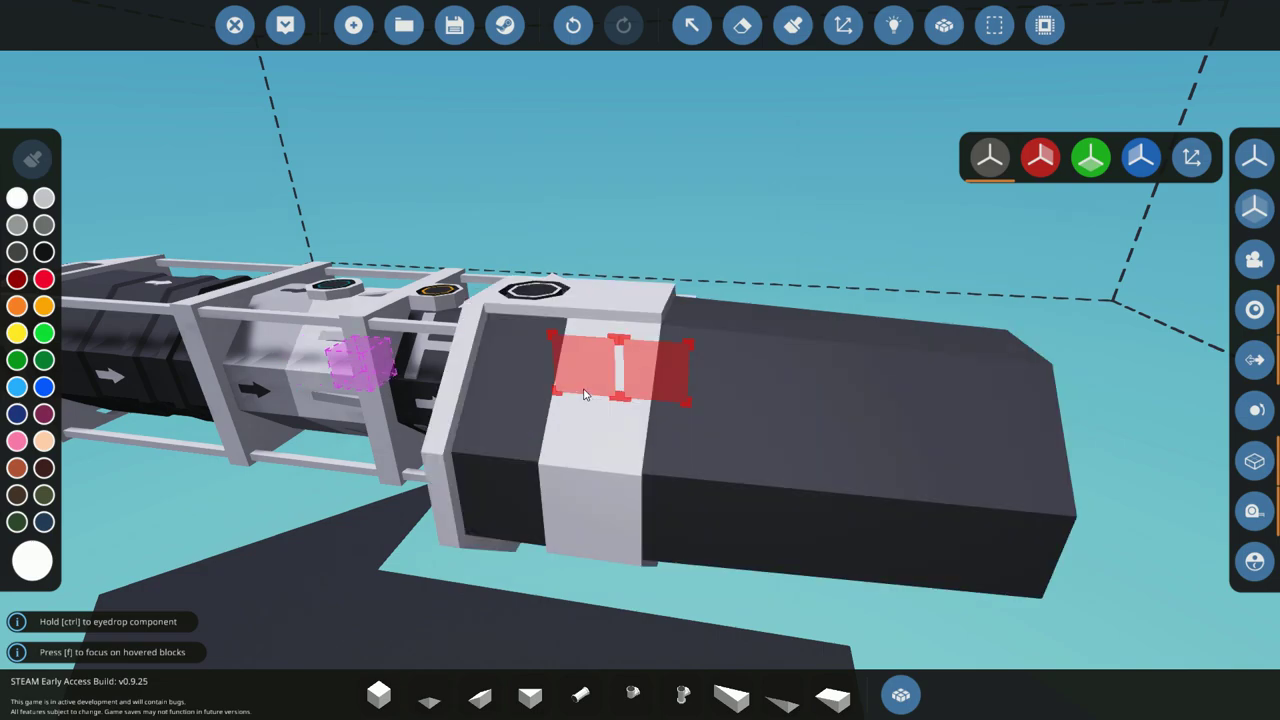
# - Display the engine's logic nodes and read the description of the afterburner exhaust's Thrust Spoiler input
pyautogui.press('s')
pyautogui.click(893, 25)
pyautogui.press('w')
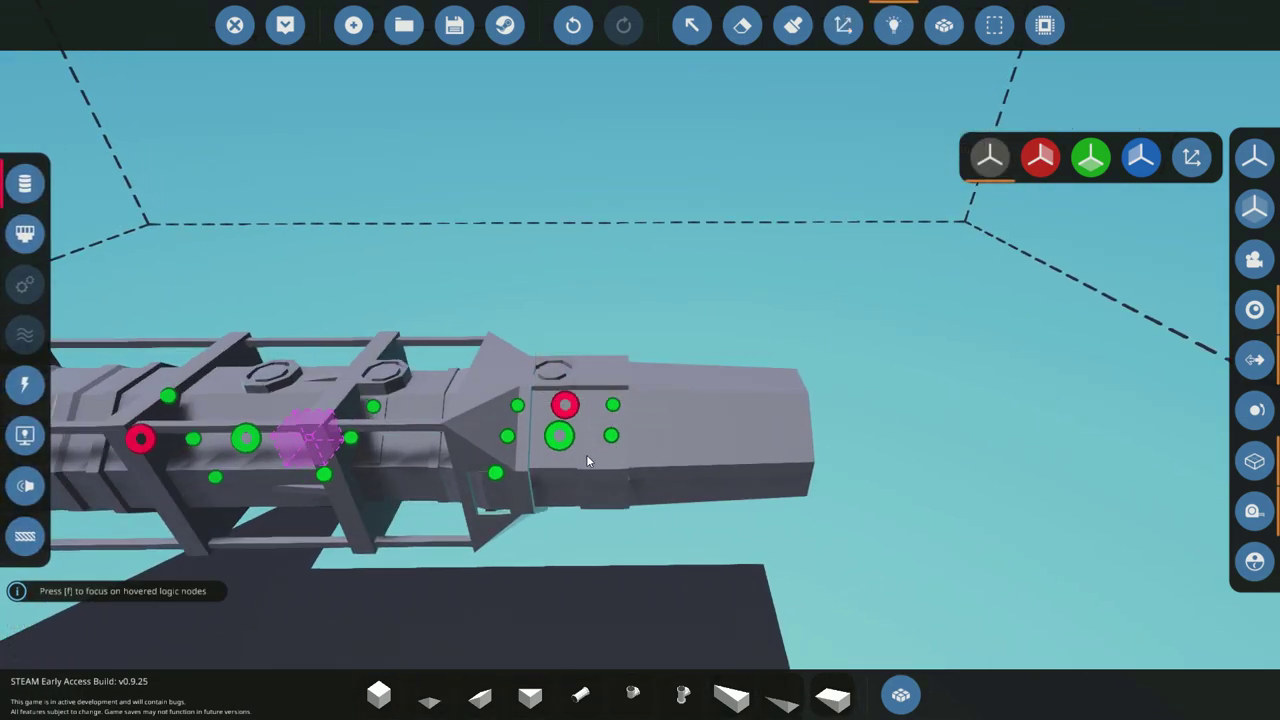
pyautogui.moveTo(560, 447)
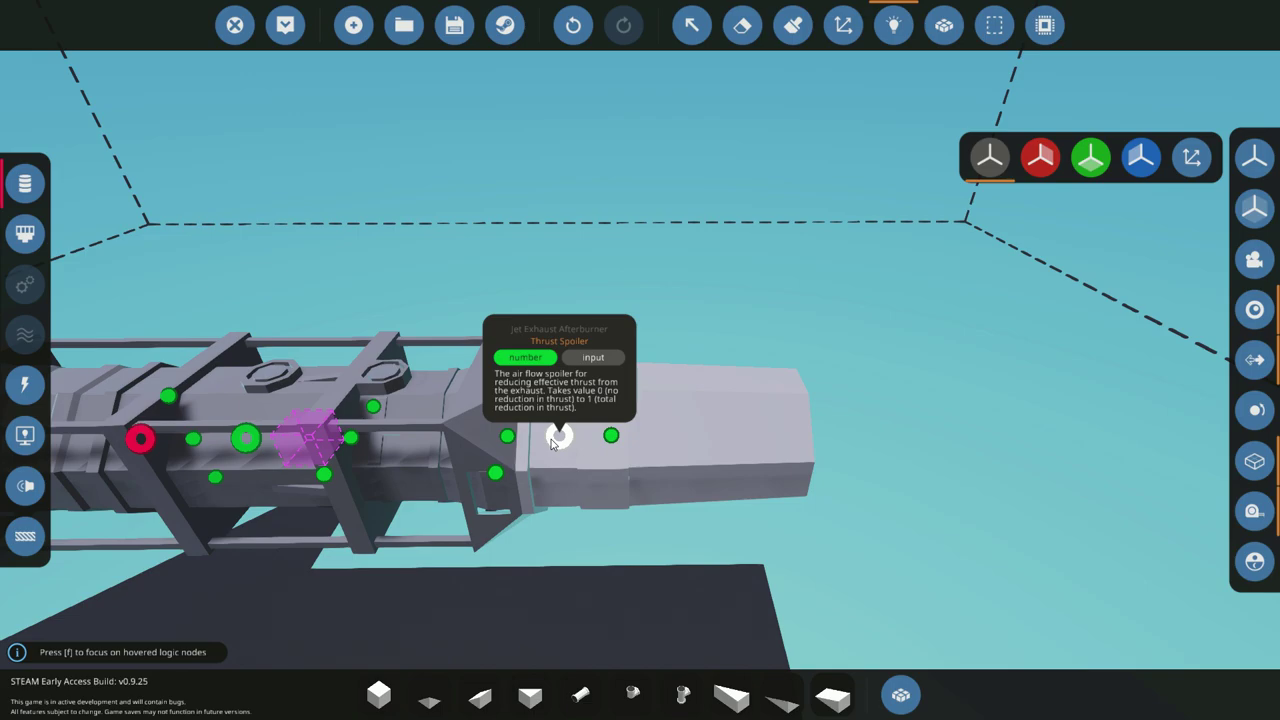
pyautogui.click(894, 25)
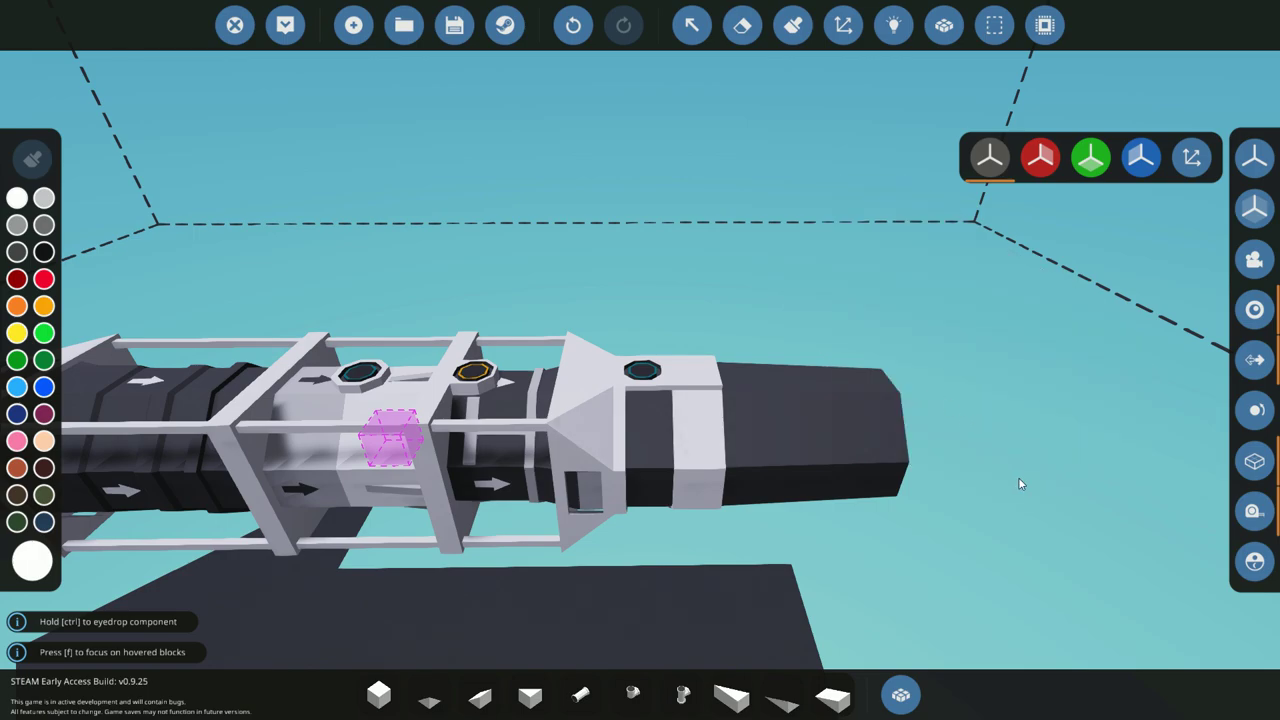
# - Examine the assembled engine from intake to afterburner exhaust from the side, above and the front
pyautogui.press('d')
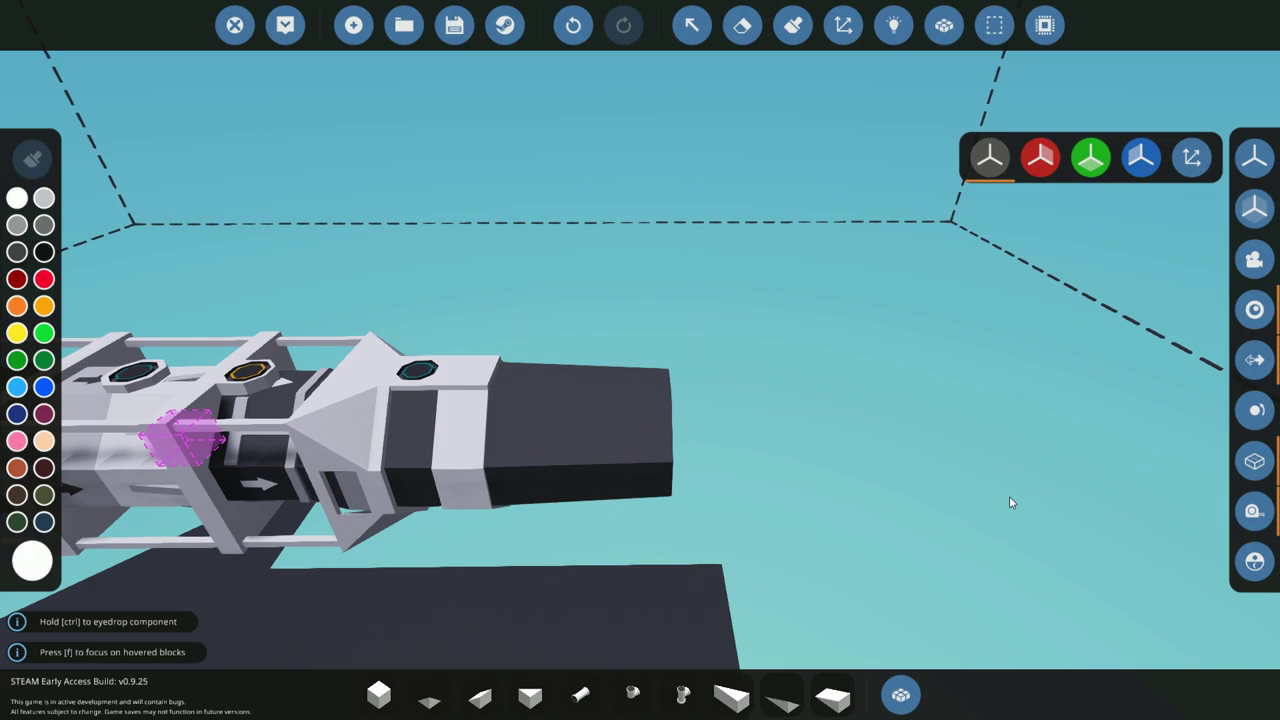
pyautogui.press('a')
pyautogui.rightClick(1126, 611)
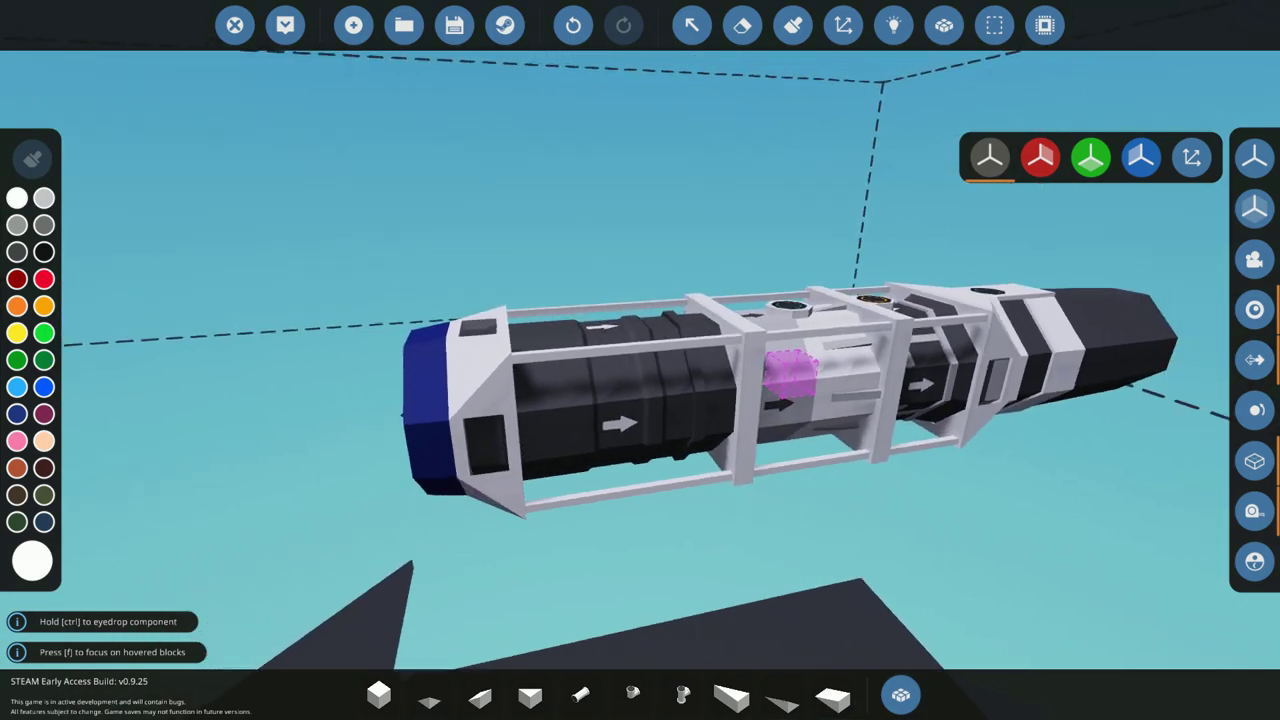
pyautogui.click(379, 695)
pyautogui.press('d')
pyautogui.rightClick(750, 595)
pyautogui.press('d')
pyautogui.press('a')
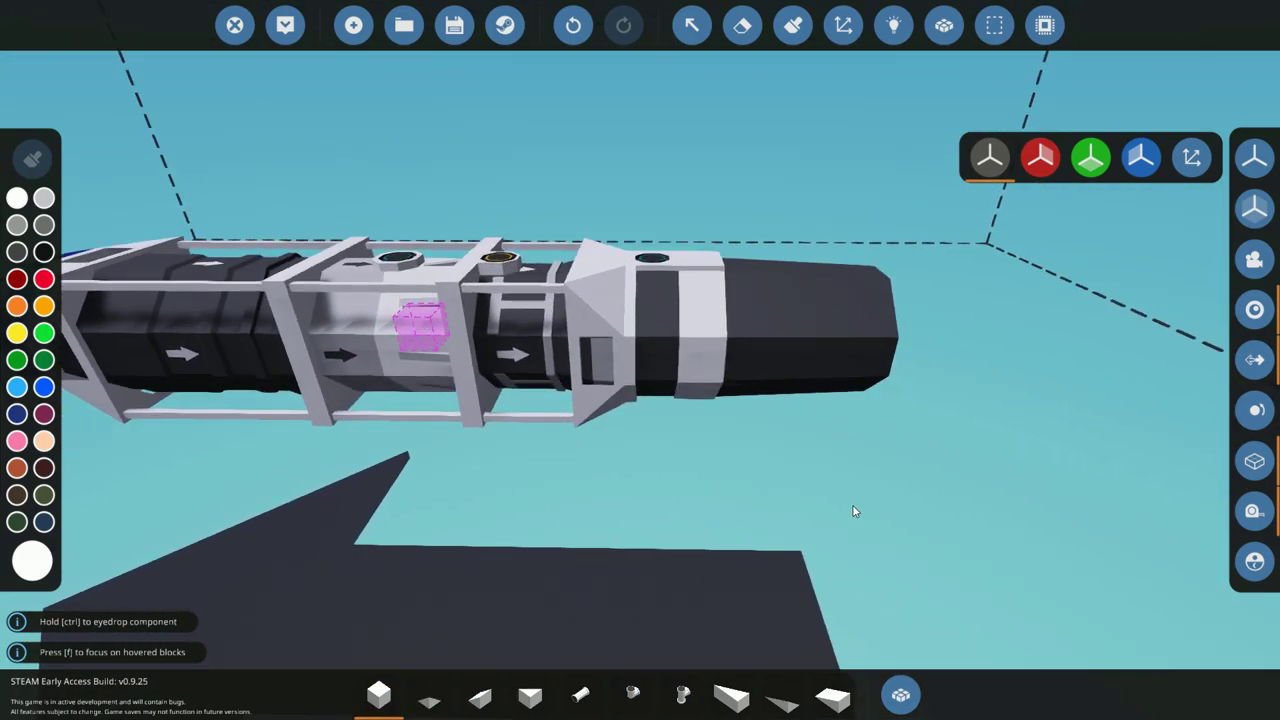
pyautogui.press('space')
pyautogui.rightClick(868, 482)
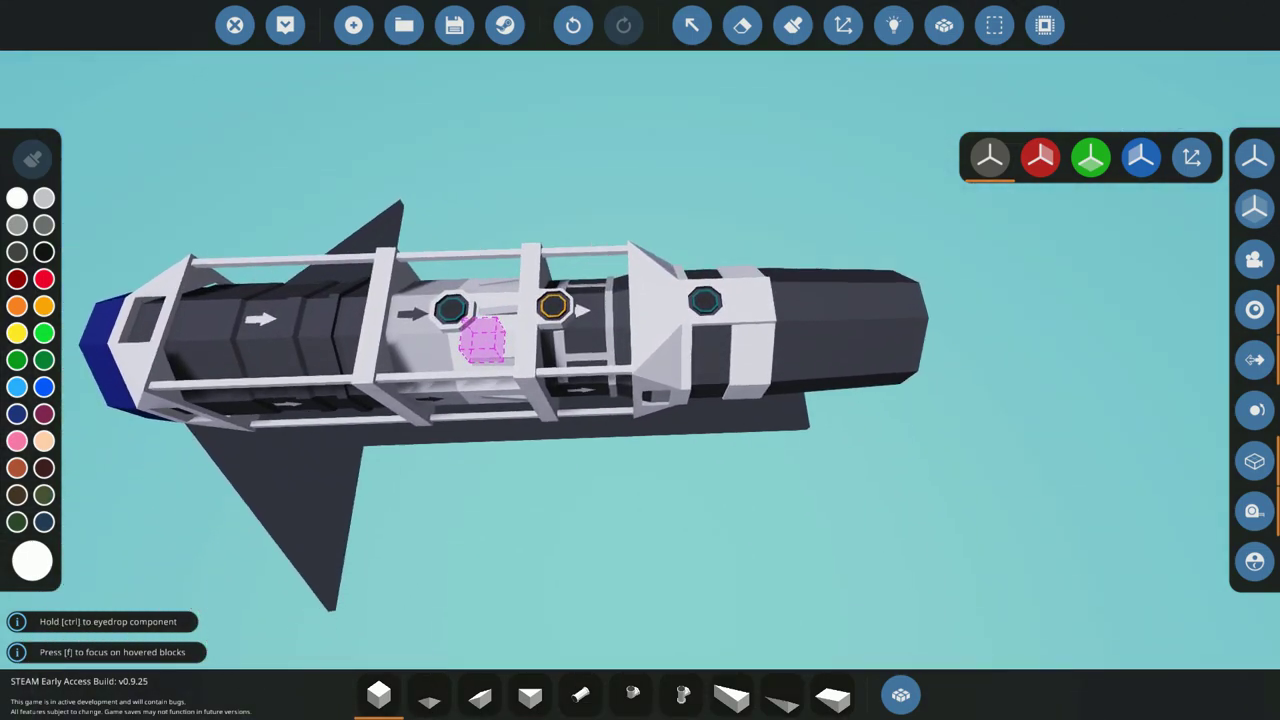
pyautogui.press('d')
pyautogui.press('a')
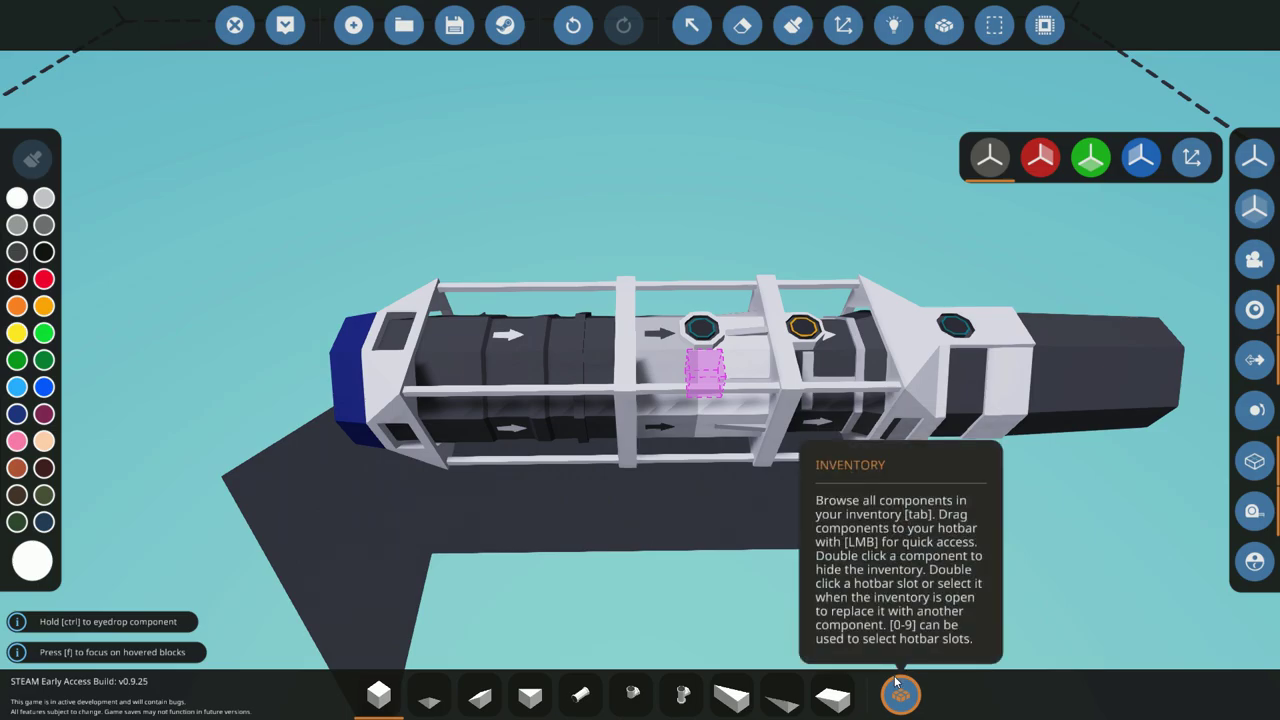
pyautogui.press('s')
pyautogui.press('a')
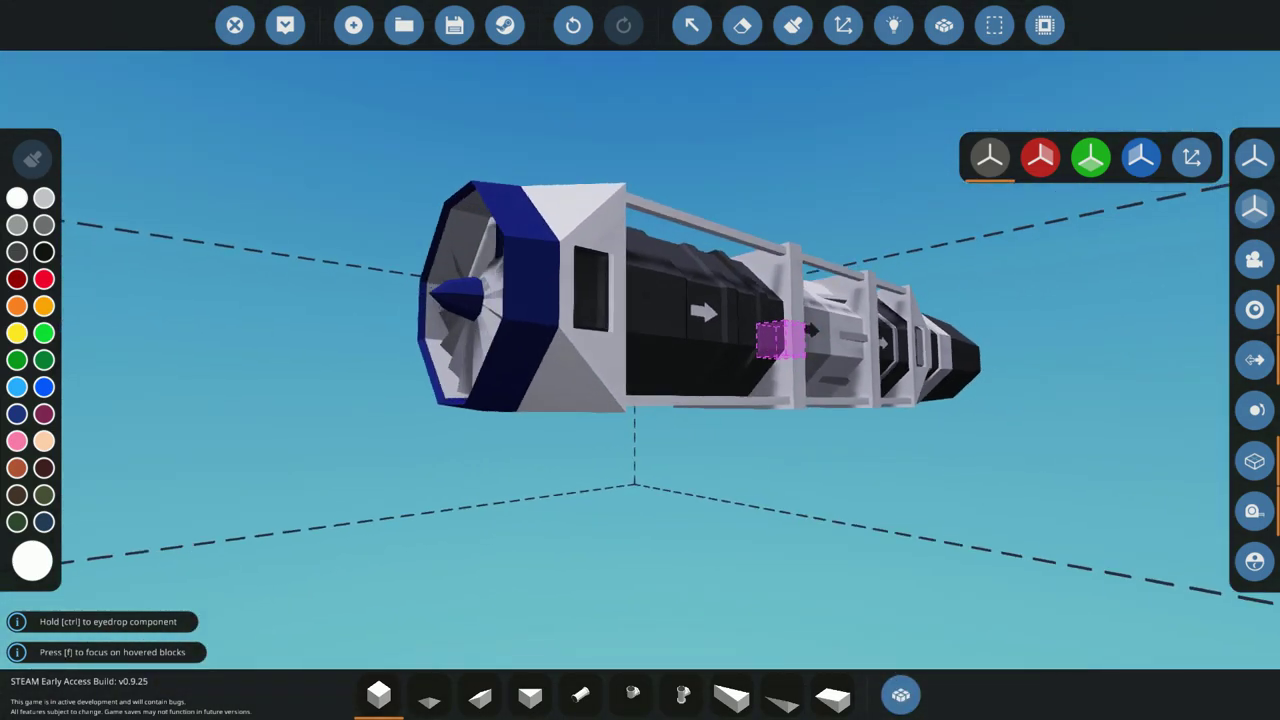
pyautogui.press('d')
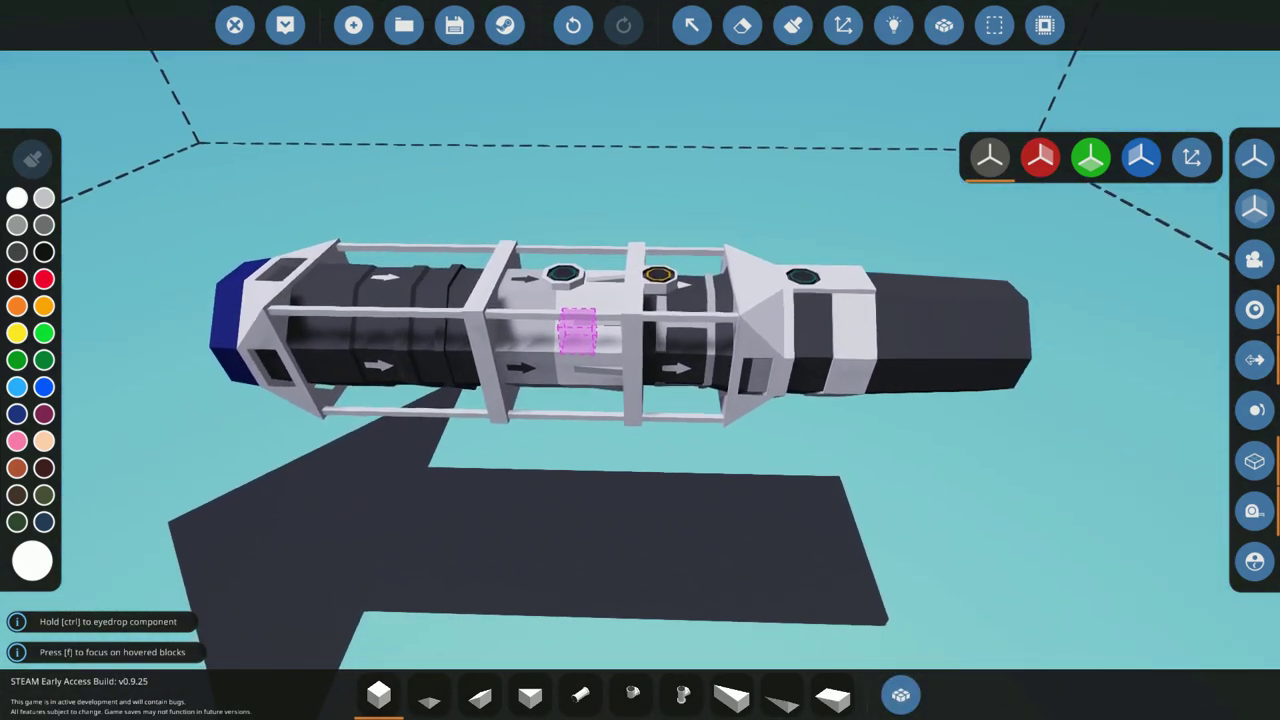
pyautogui.press('d')
pyautogui.press('a')
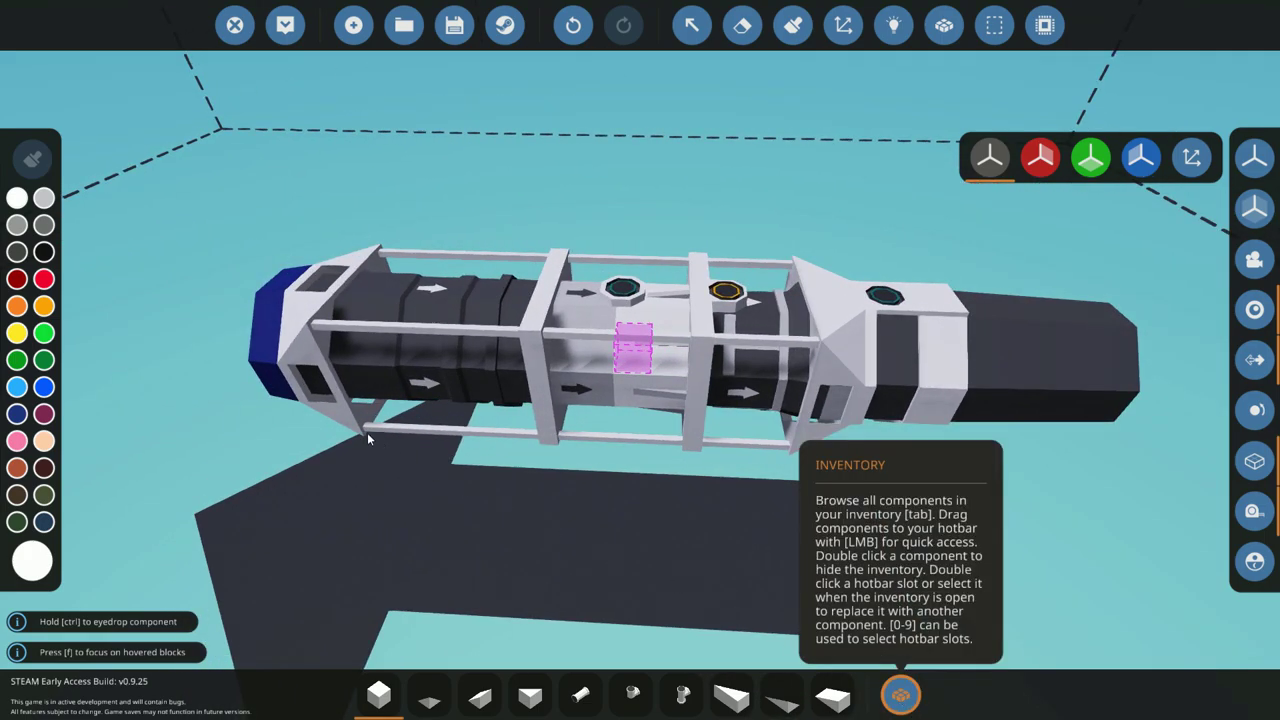
# - Erase the afterburner exhaust and try a Jet Duct Diagonal on the rear of the medium turbine
pyautogui.press('Tab')
pyautogui.click(378, 267)
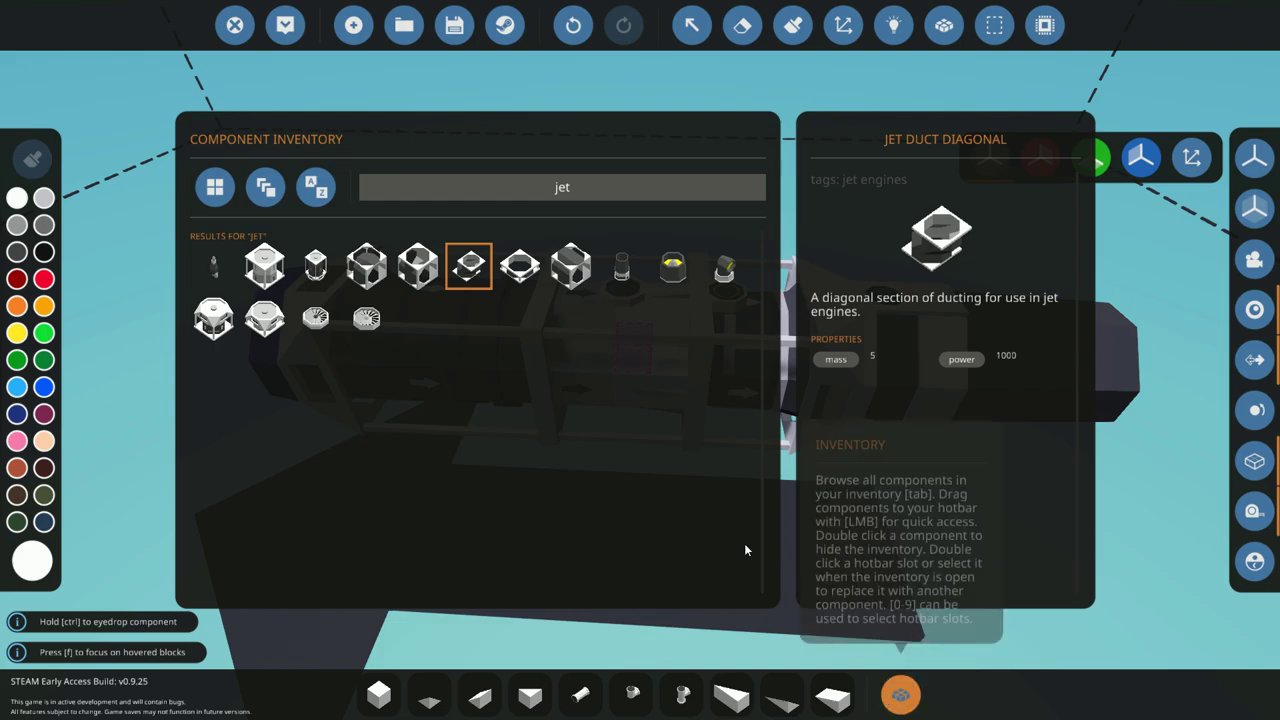
pyautogui.click(888, 698)
pyautogui.press('Delete')
pyautogui.click(602, 403)
pyautogui.press('d')
pyautogui.click(771, 372)
pyautogui.press('d')
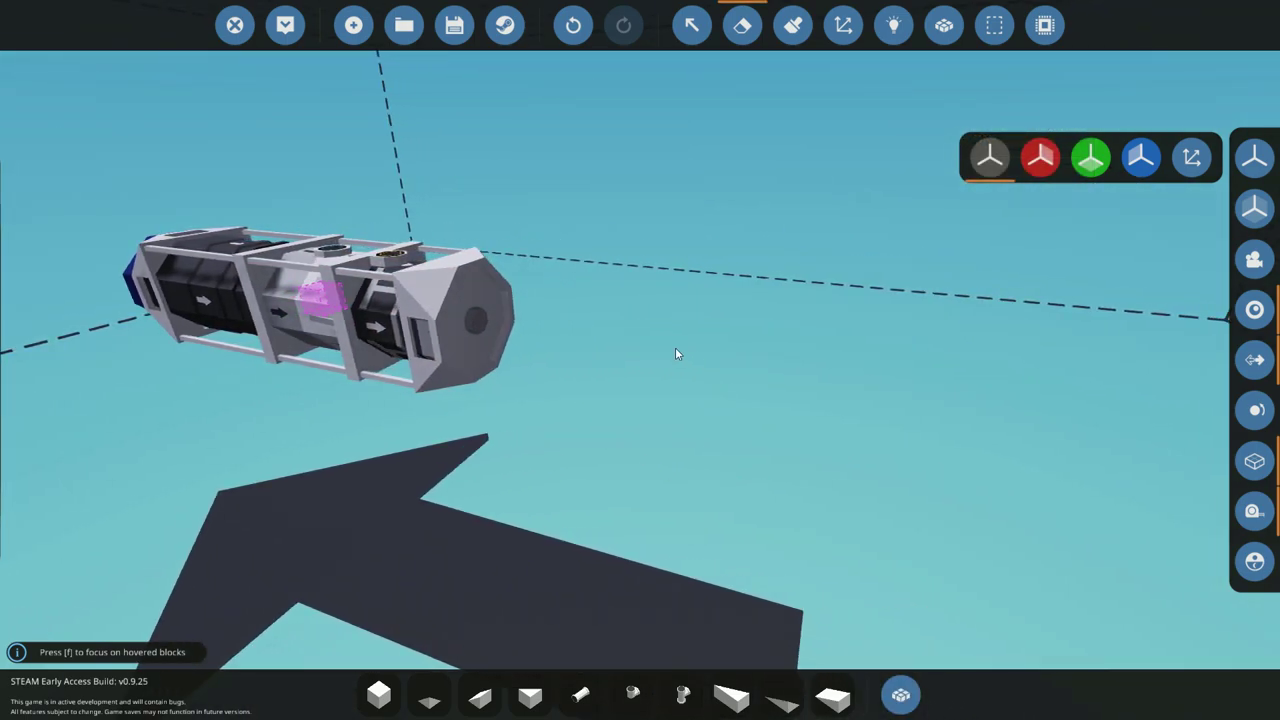
pyautogui.hotkey('ctrl', 'z')
pyautogui.hotkey('ctrl', 'z')
pyautogui.press('w')
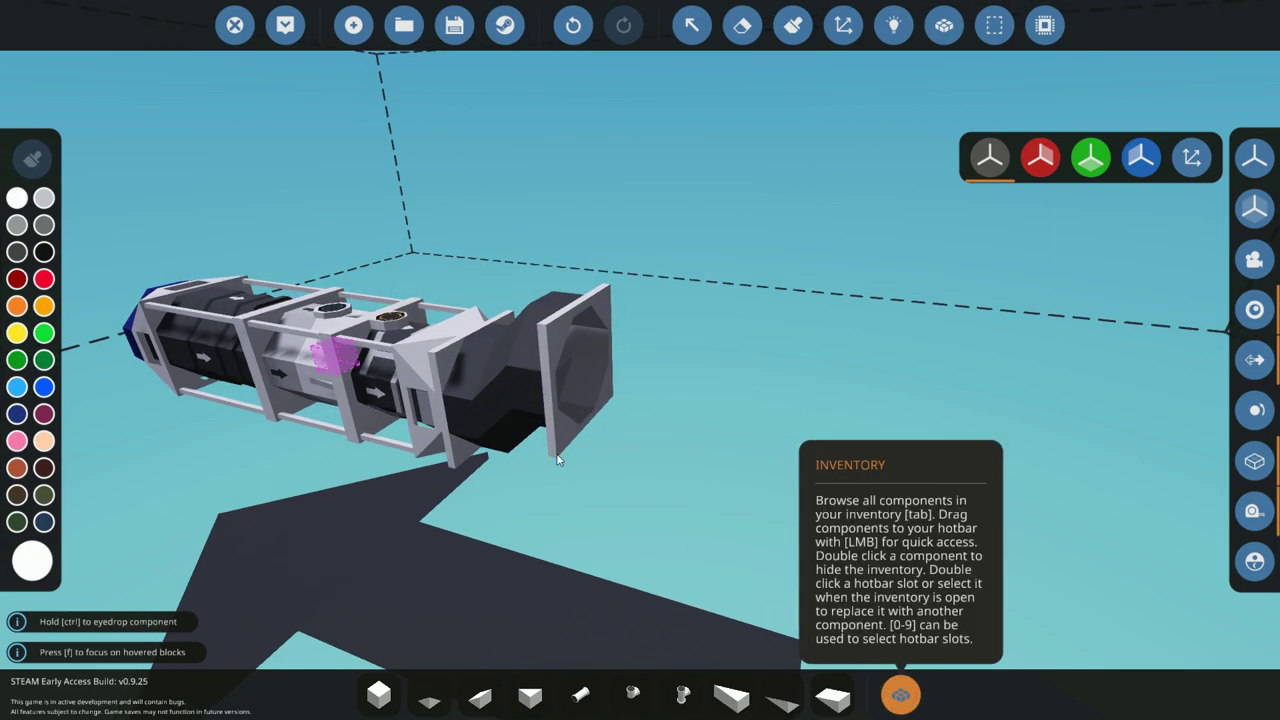
# - Attach a Jet Duct T to the open end of the diagonal duct, with one opening facing up
pyautogui.press('Tab')
pyautogui.click(565, 265)
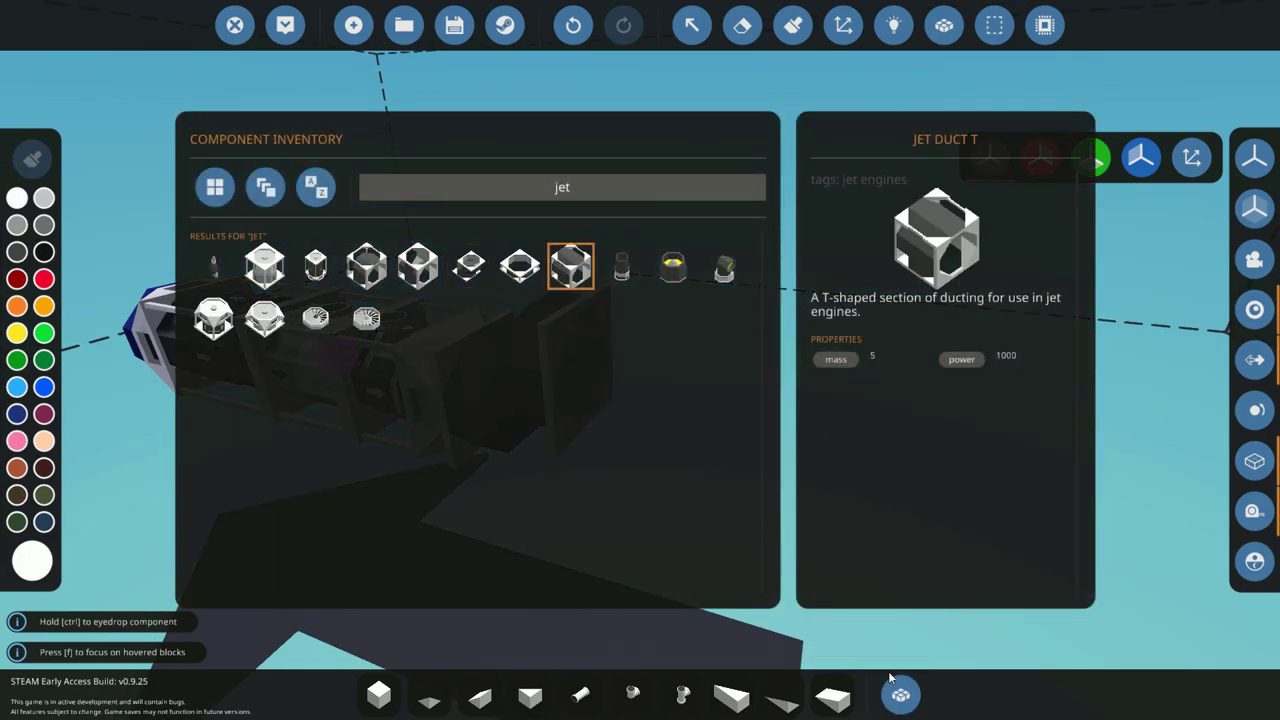
pyautogui.press('Tab')
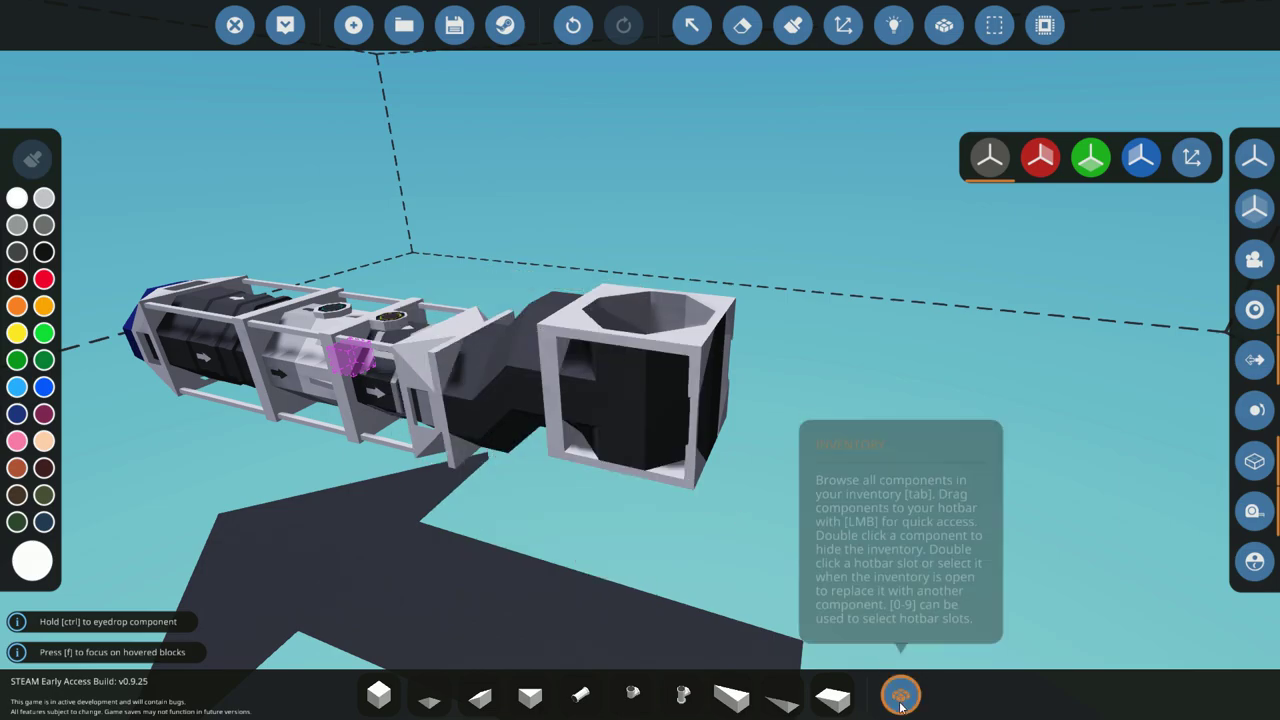
# - Try a Jet Exhaust Basic on both the upward and the downward opening of the T duct
pyautogui.click(900, 698)
pyautogui.click(672, 265)
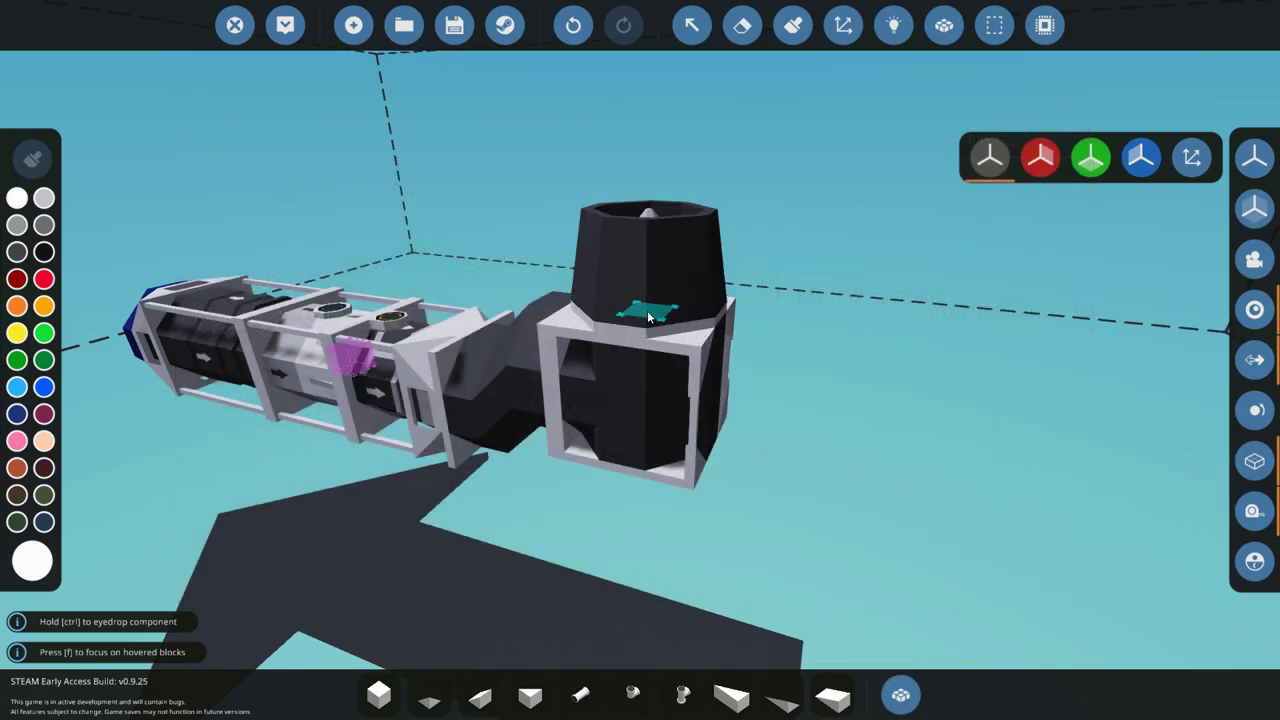
pyautogui.click(648, 316)
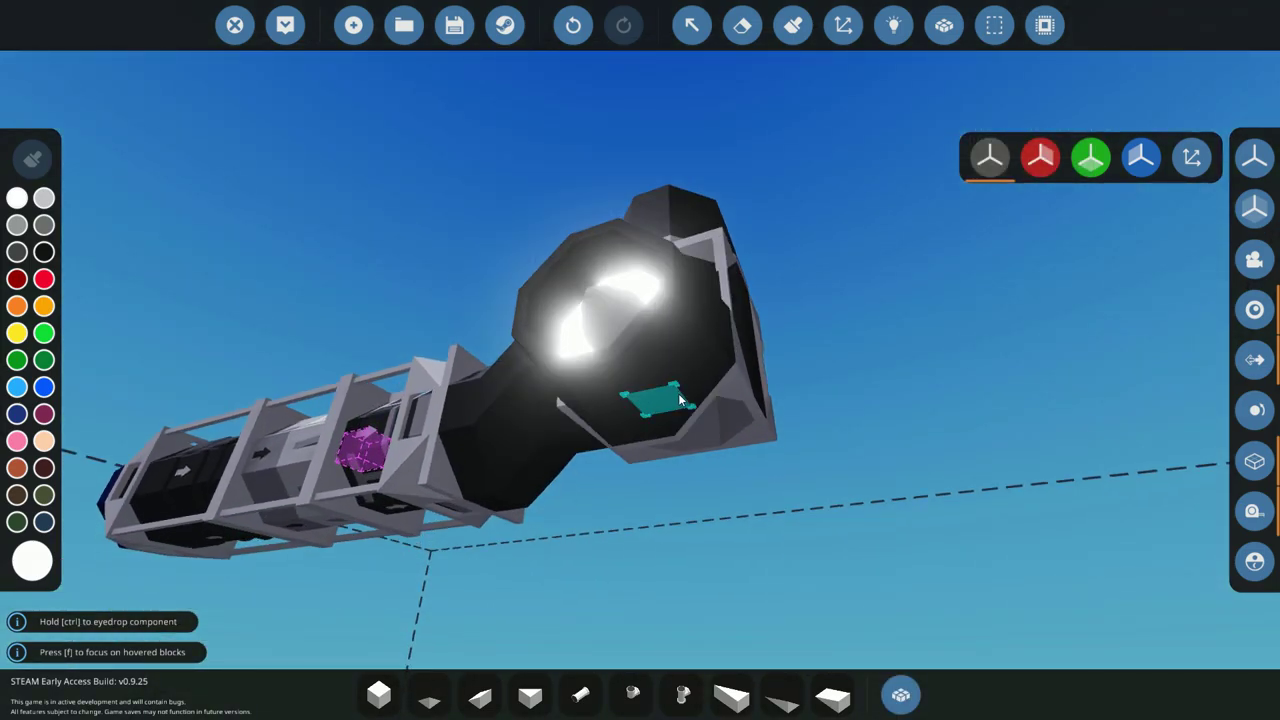
pyautogui.press('k')
pyautogui.click(680, 429)
pyautogui.press('s')
pyautogui.press('w')
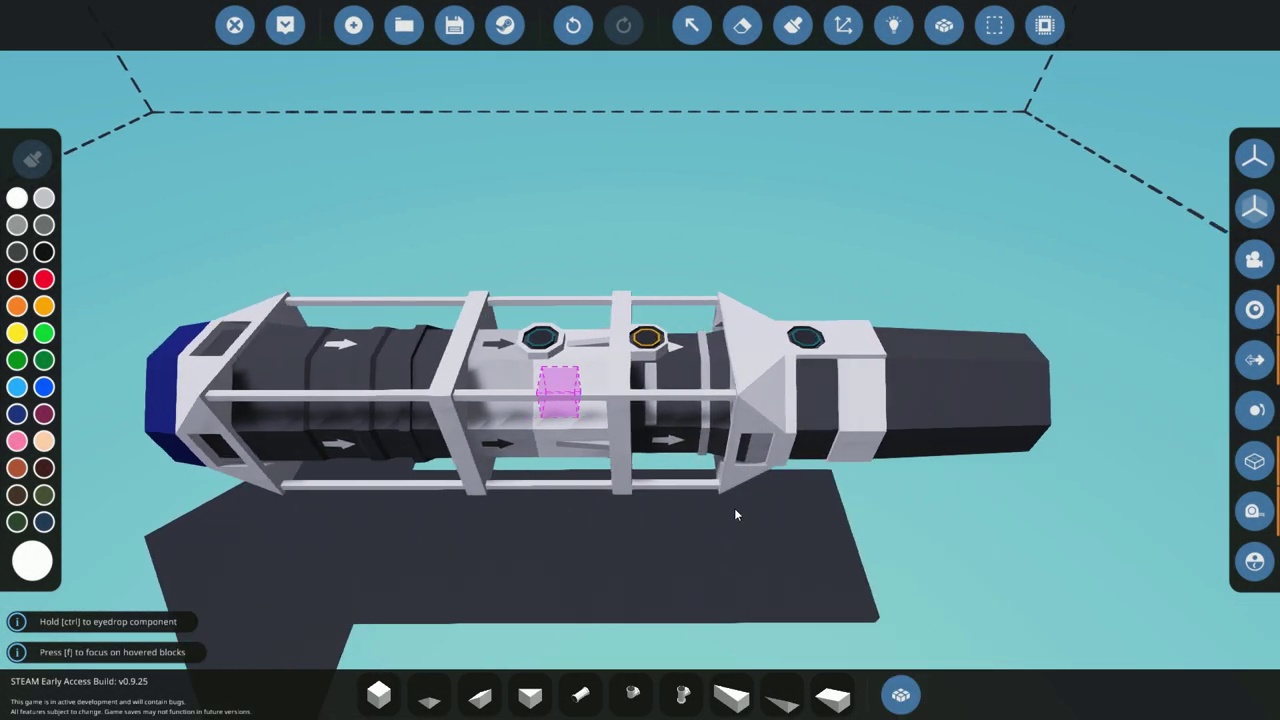
# - Place a Fluid Tank Medium on top of the engine in front of the combustion chamber's fuel port, rotated so its own port faces the rear
pyautogui.press('1')
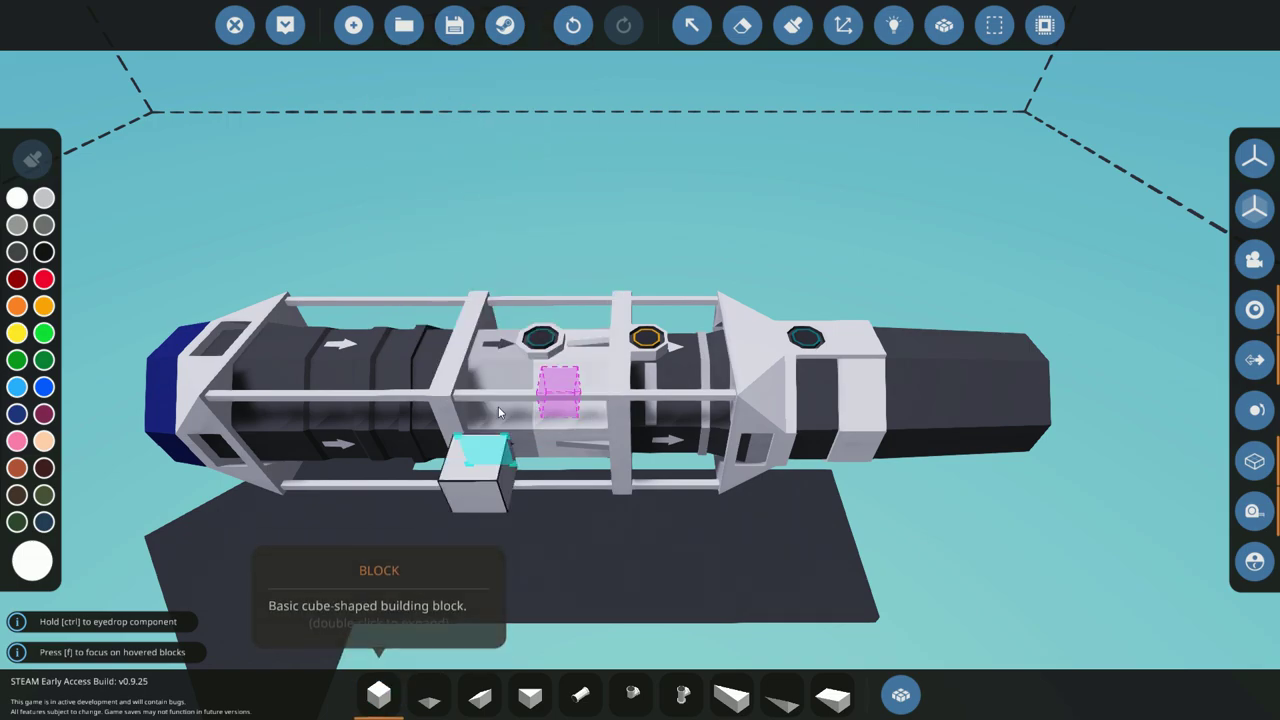
pyautogui.click(533, 330)
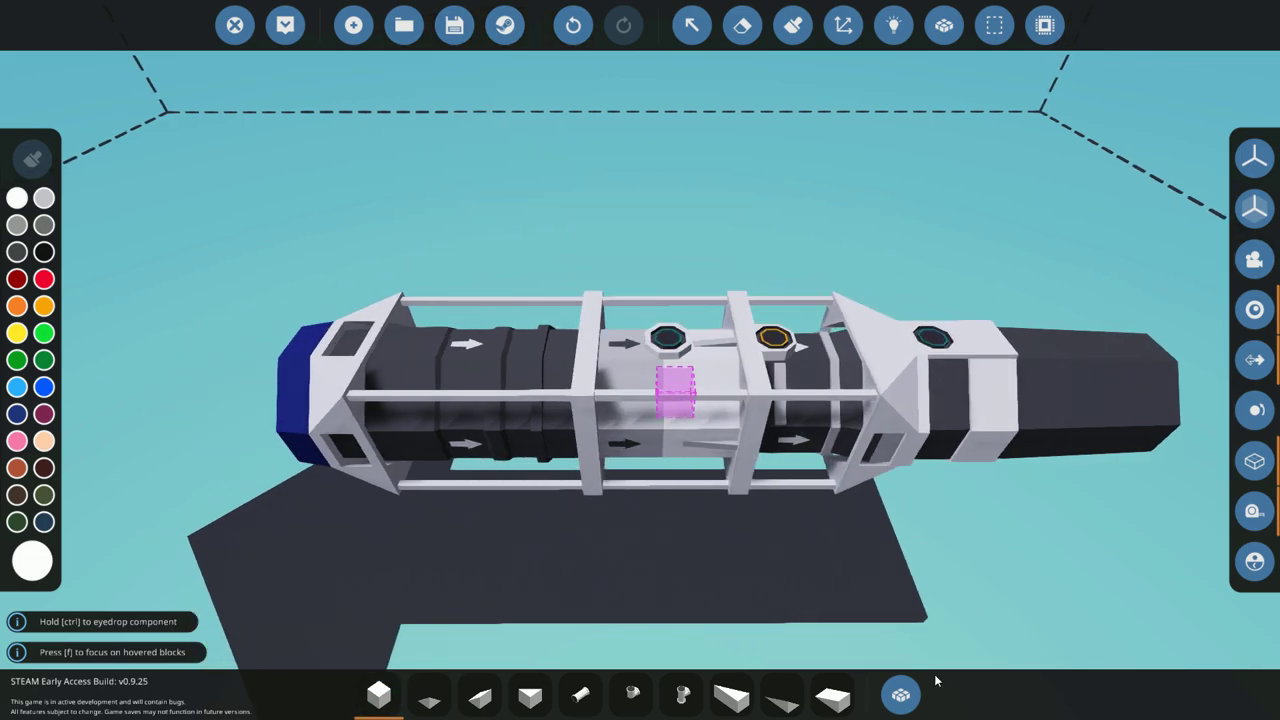
pyautogui.click(921, 702)
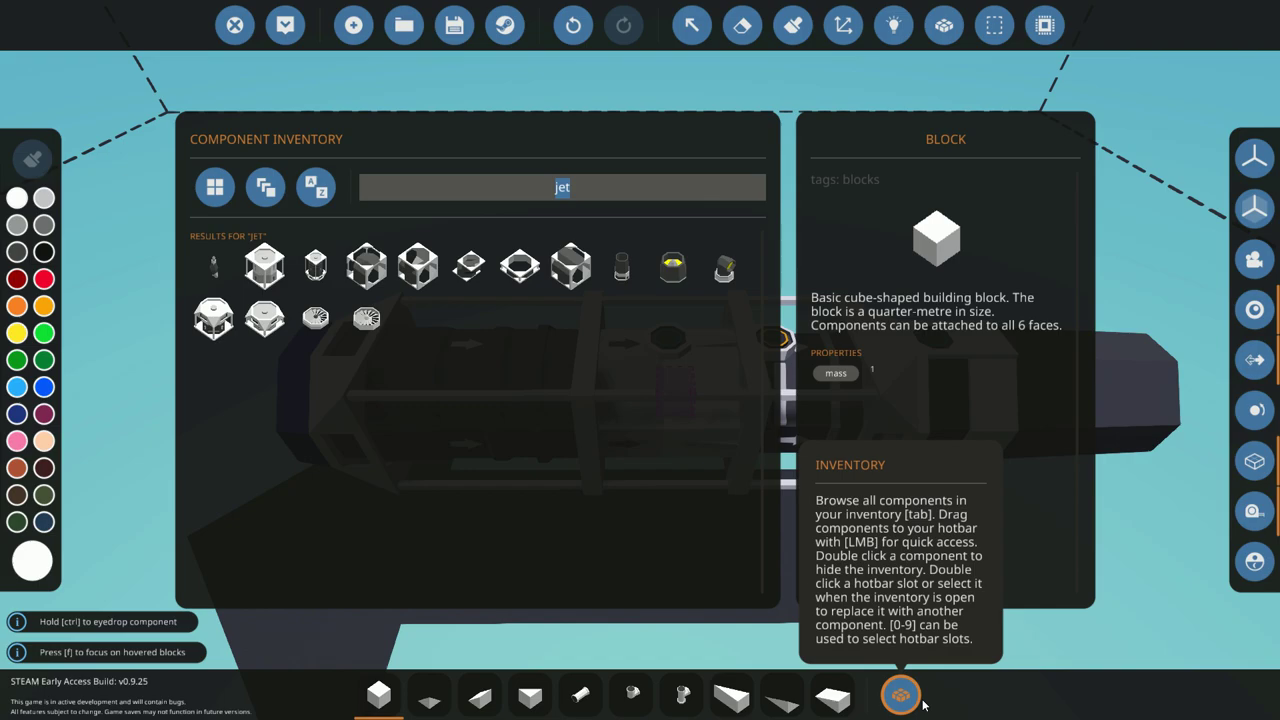
pyautogui.write('tank')
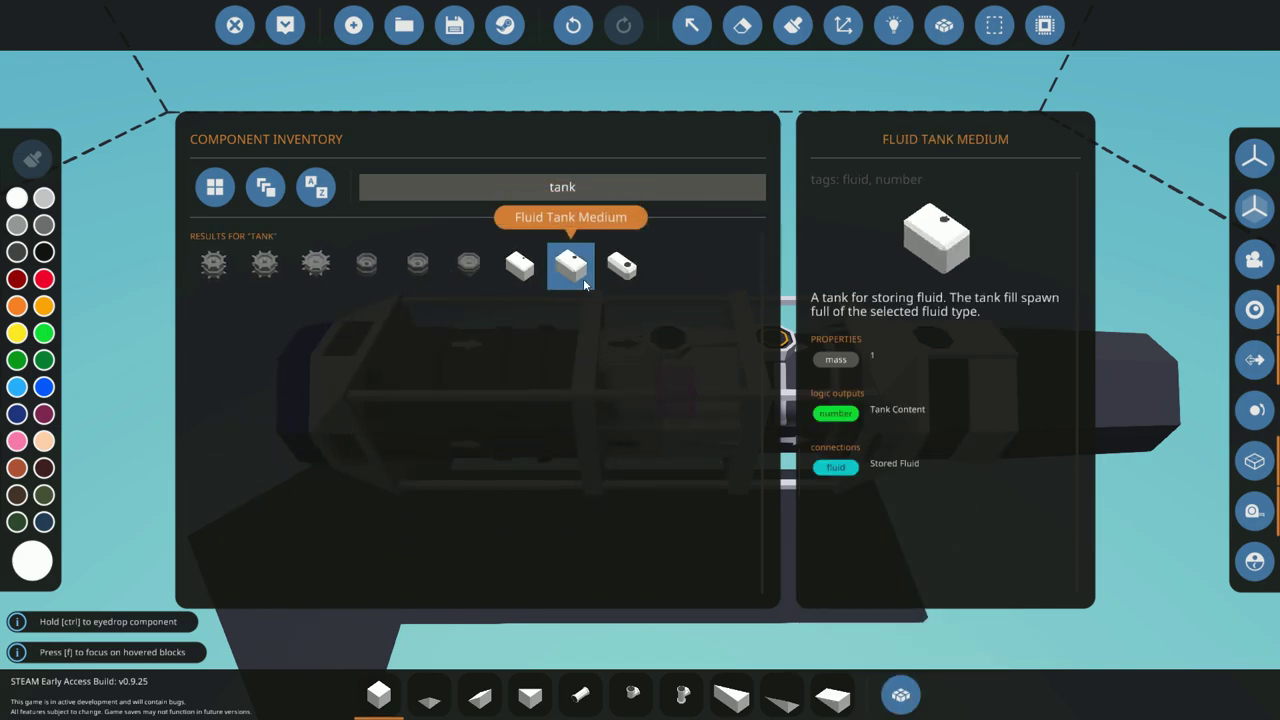
pyautogui.click(908, 694)
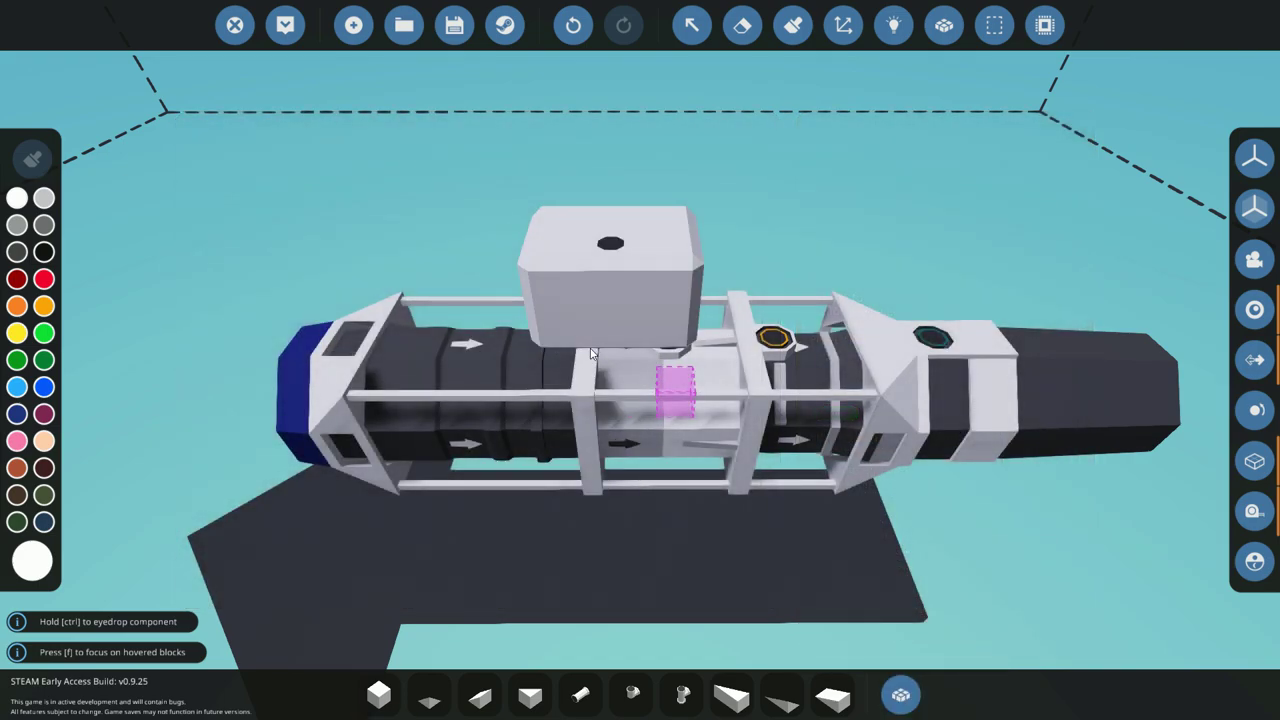
pyautogui.press('k')
pyautogui.press('l')
pyautogui.press('k')
pyautogui.press('l')
pyautogui.press('k')
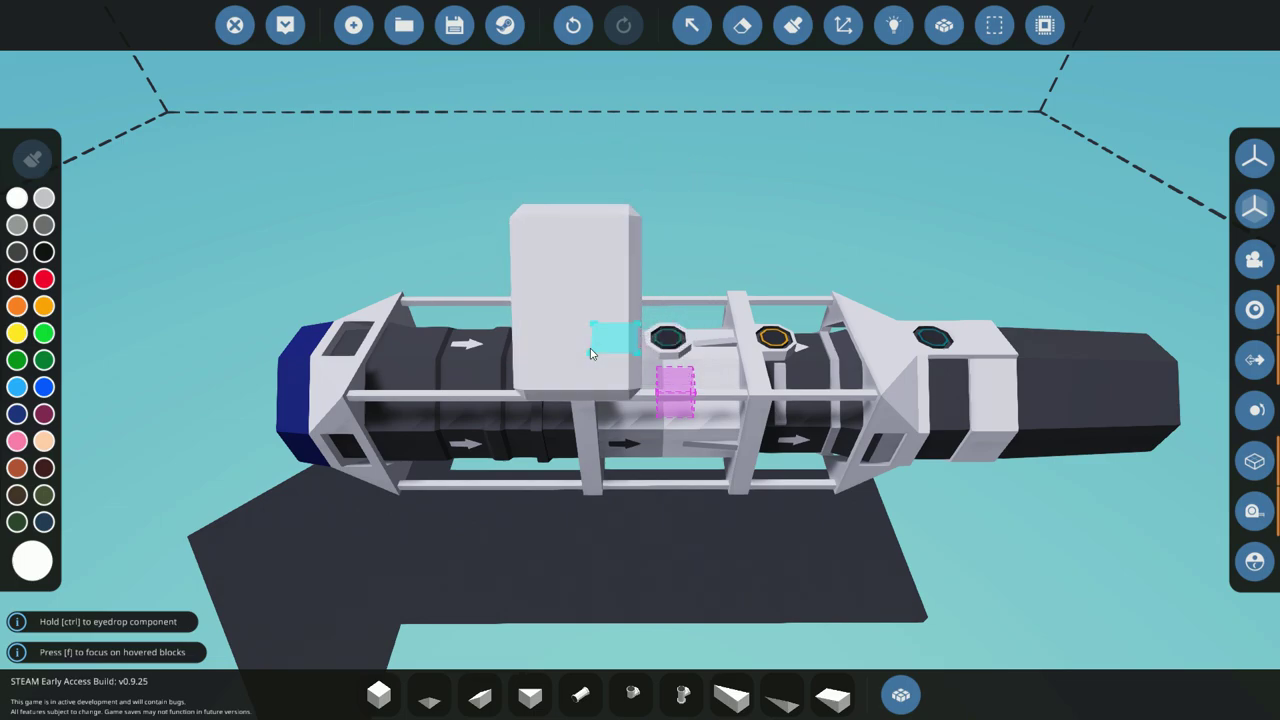
pyautogui.click(612, 348)
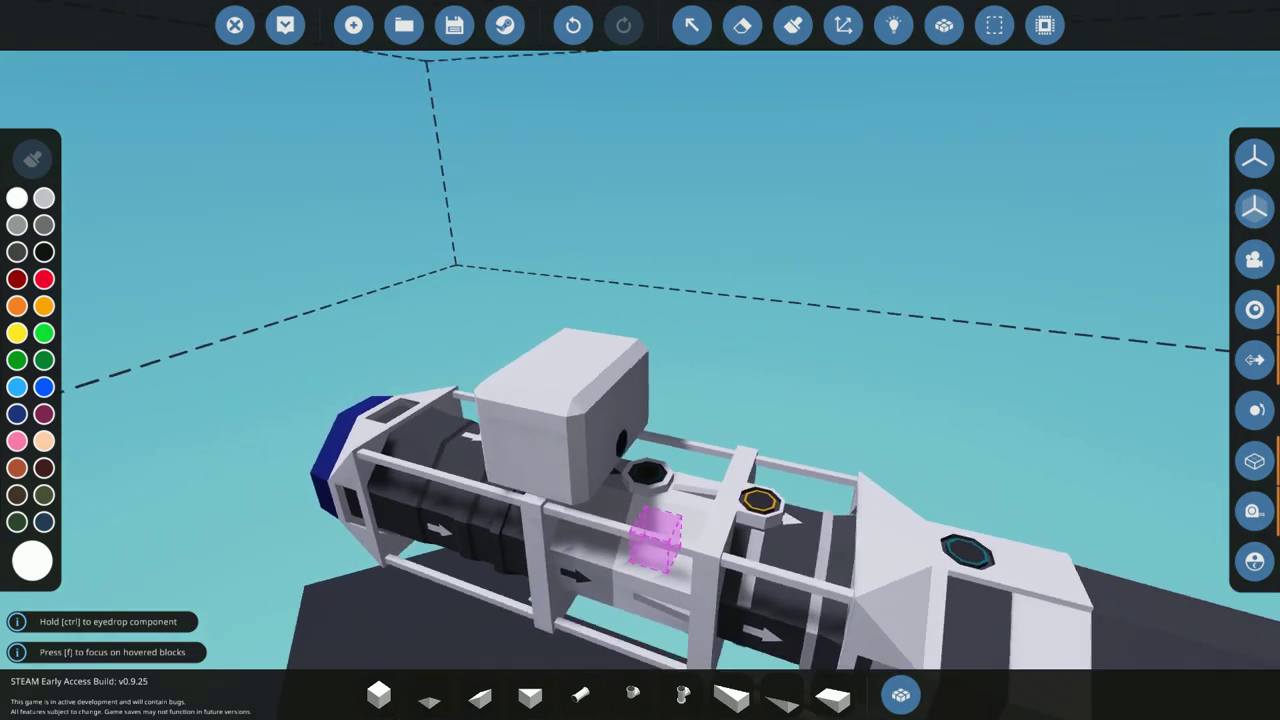
# - Set the medium fluid tank's fluid type to Jet Fuel
pyautogui.click(381, 692)
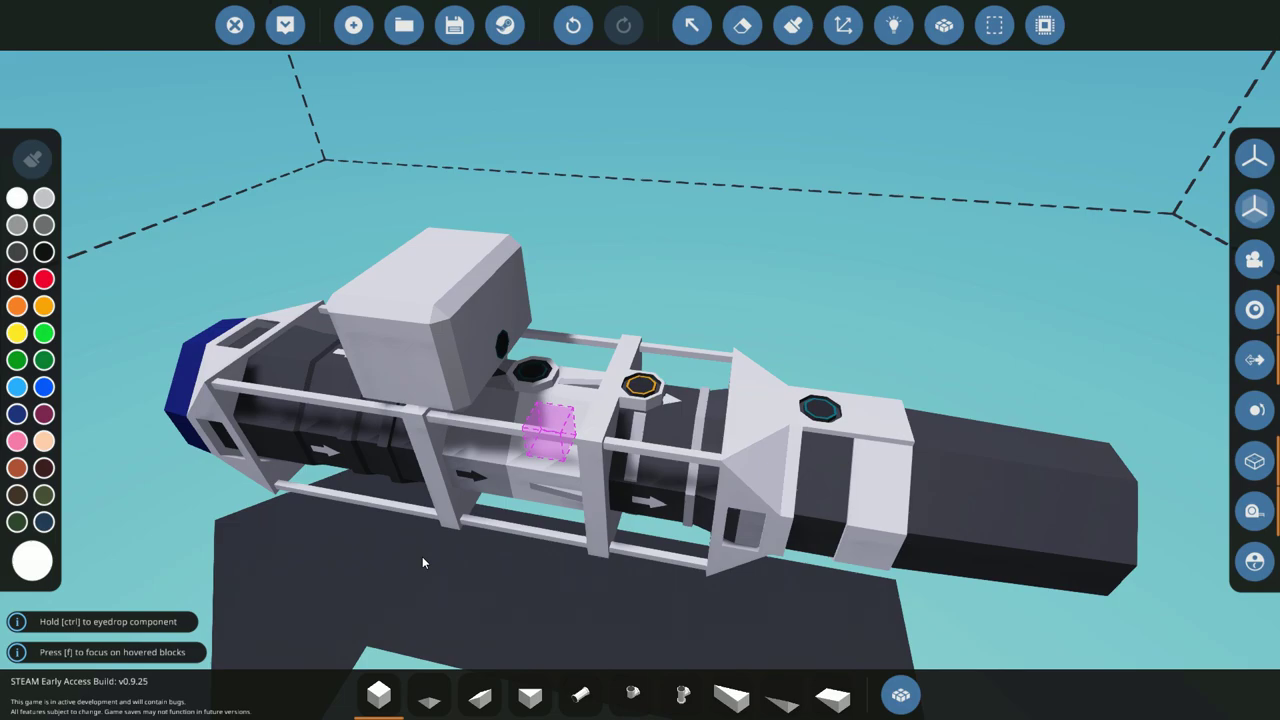
pyautogui.click(690, 28)
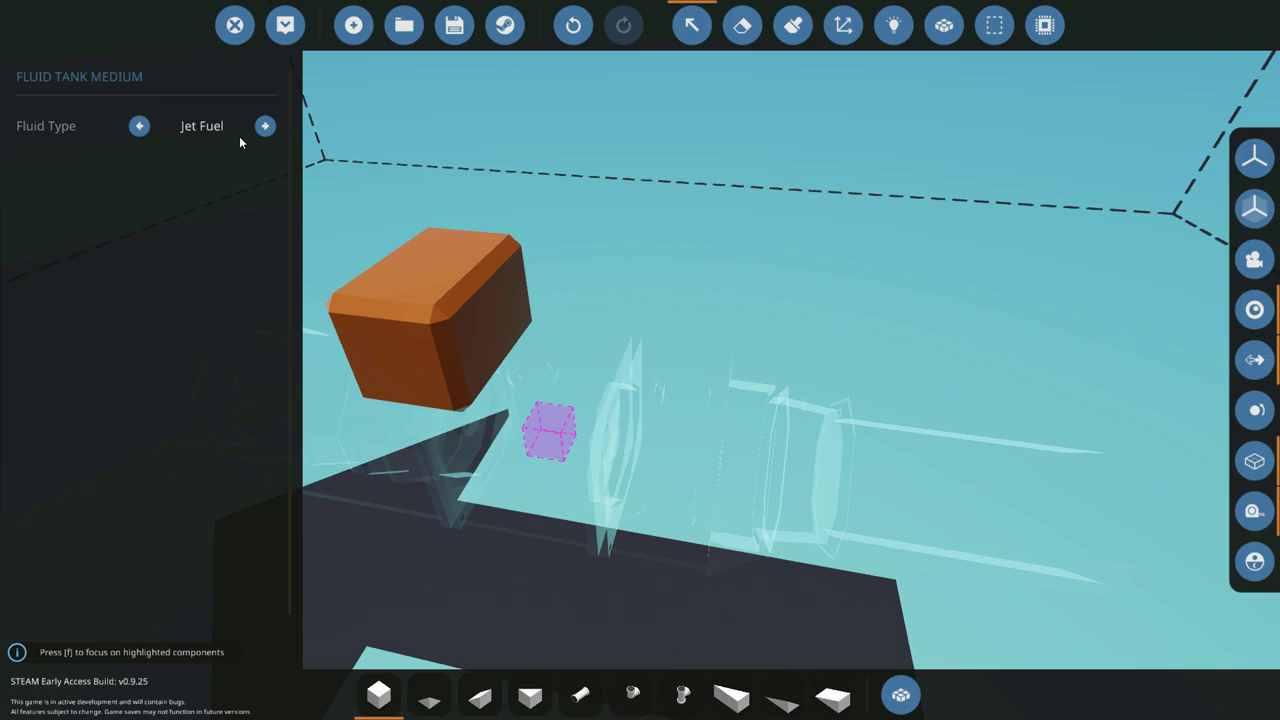
pyautogui.click(697, 29)
# - Place a T-shaped pipe on the combustion chamber's fuel port so one arm joins the fluid tank's port and the other faces the rear
pyautogui.moveTo(692, 256); pyautogui.dragTo(677, 311)
pyautogui.click(682, 695)
pyautogui.press('a')
pyautogui.moveTo(455, 455)
pyautogui.mouseDown()
pyautogui.moveTo(470, 510)
pyautogui.moveTo(452, 458)
pyautogui.mouseUp()
pyautogui.press('w')
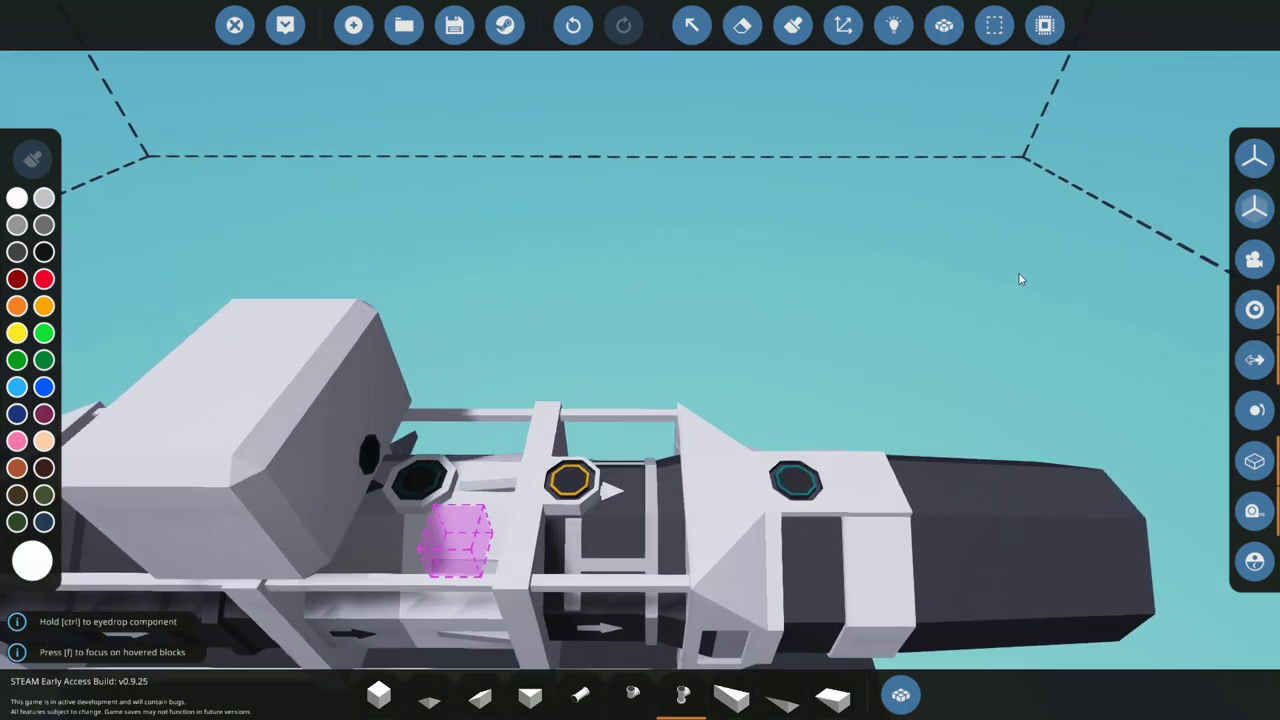
pyautogui.press('s')
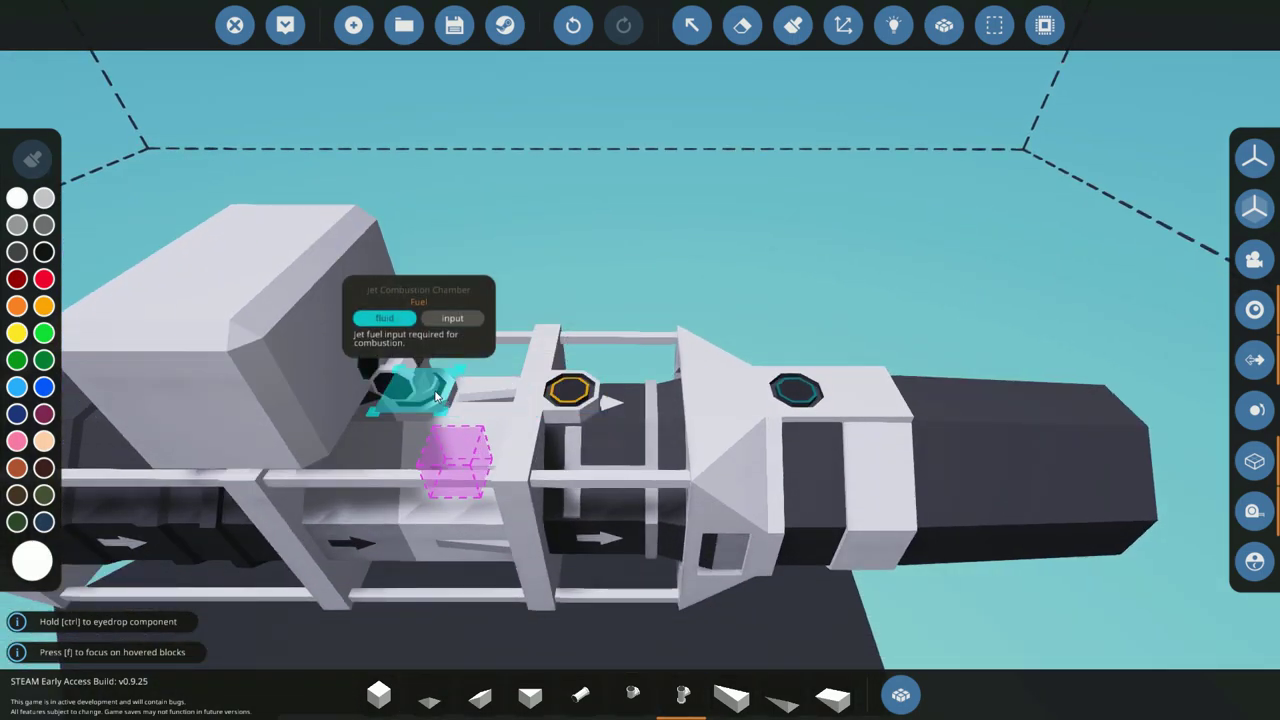
pyautogui.click(435, 397)
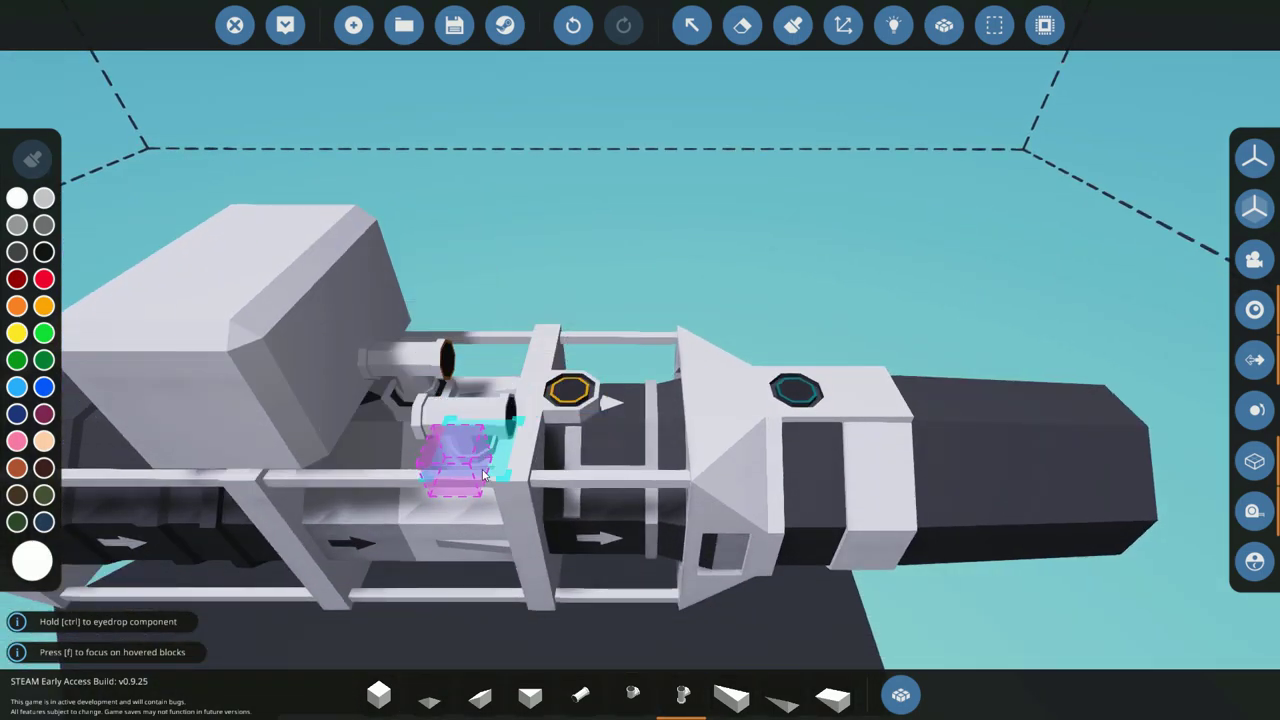
# - Place an elbow pipe on the T pipe's open end and another on the afterburner's fuel port
pyautogui.press('w')
pyautogui.click(622, 692)
pyautogui.press('l')
pyautogui.press('l')
pyautogui.press('l')
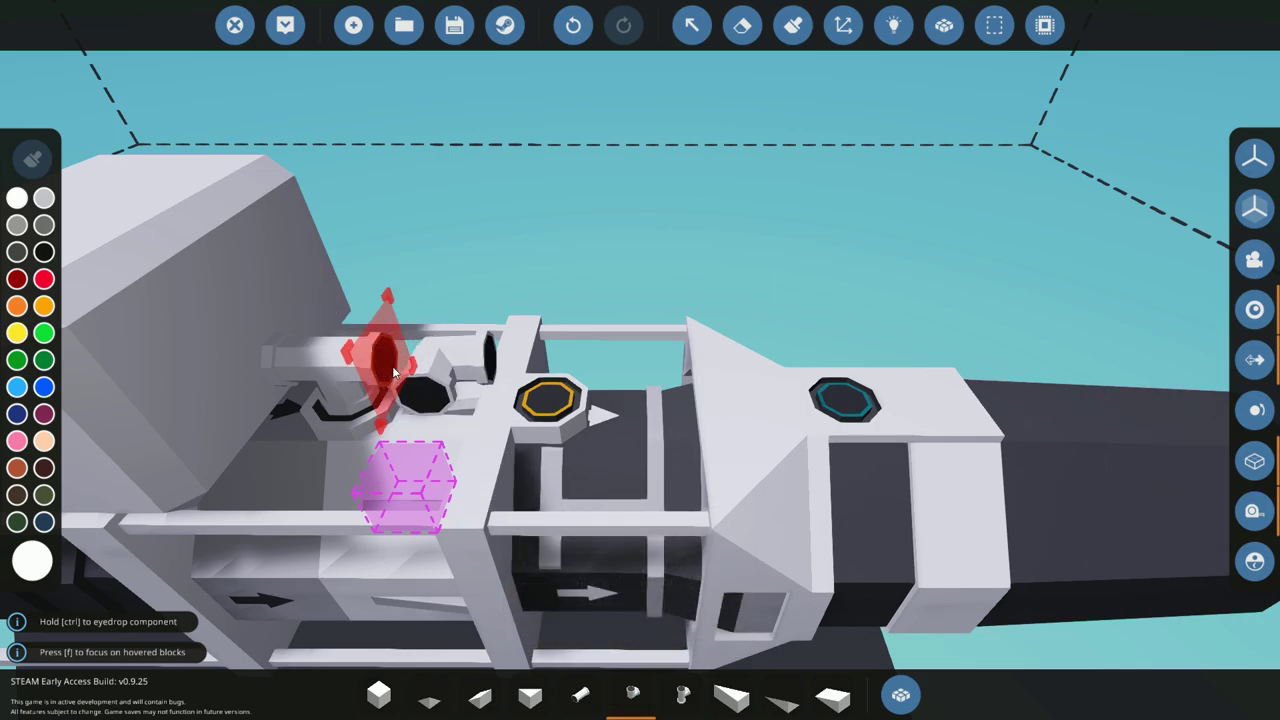
pyautogui.click(393, 367)
pyautogui.click(843, 428)
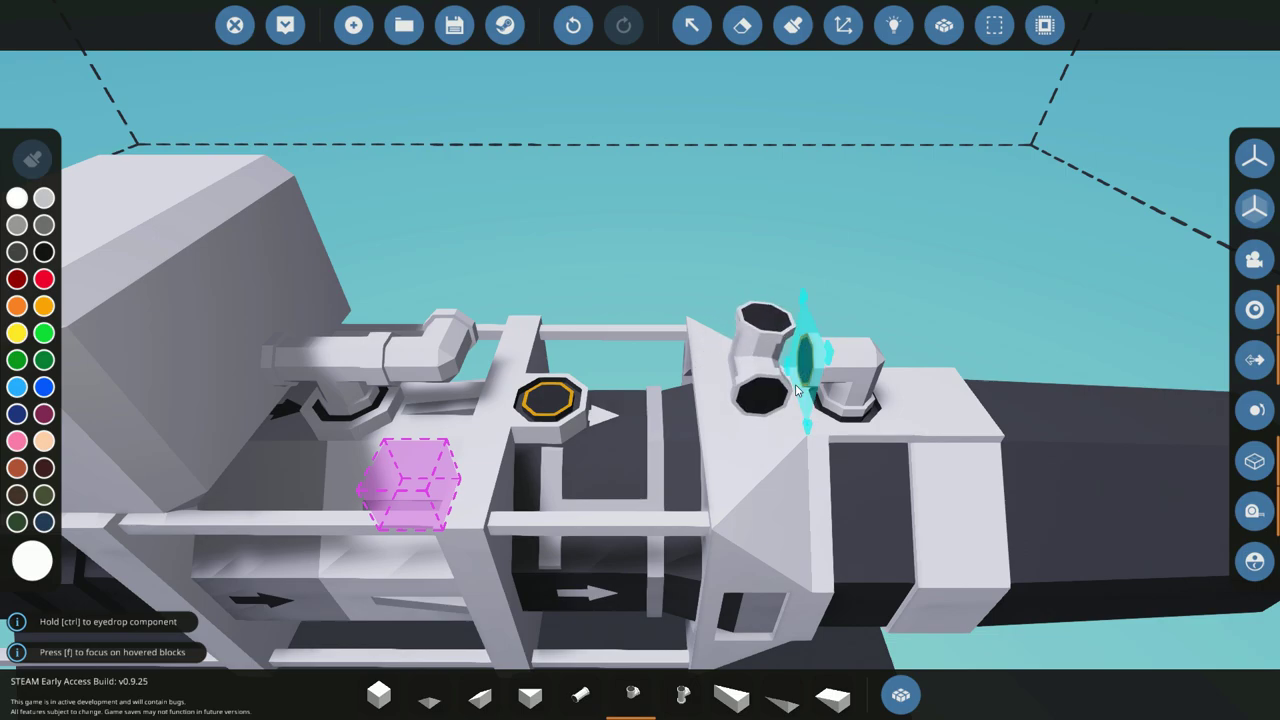
# - Extend both pipe runs to the engine's far side with further elbow pipes so their open ends face each other
pyautogui.moveTo(796, 391); pyautogui.dragTo(800, 340)
pyautogui.click(714, 316)
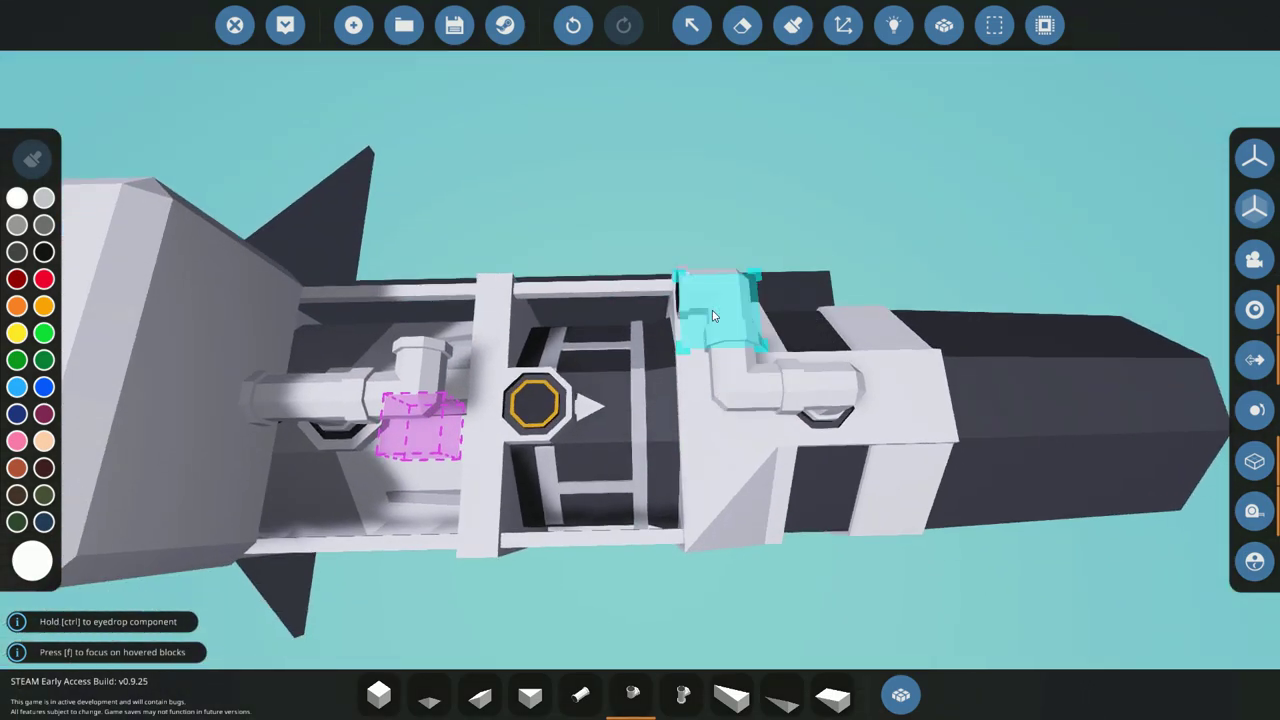
pyautogui.click(713, 316)
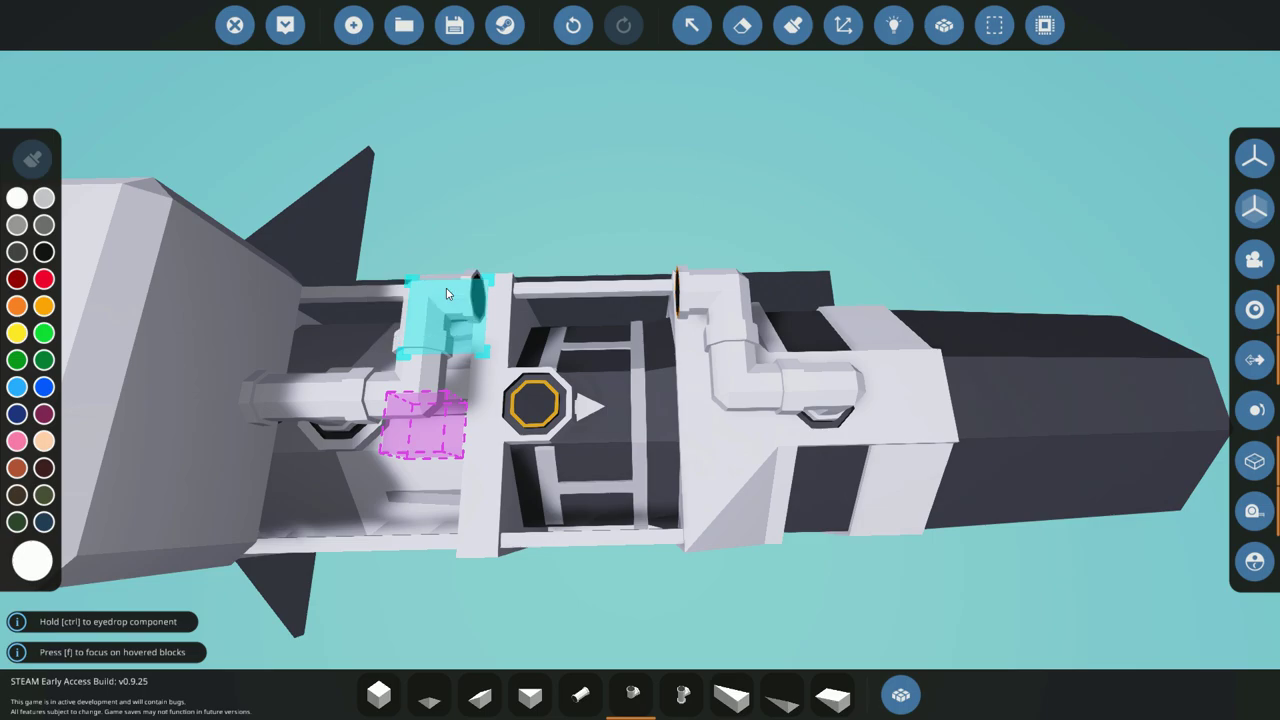
pyautogui.click(446, 288)
# - Bridge the gap between the two facing elbow pipes with straight pipes to complete the afterburner's fuel line
pyautogui.press('5')
pyautogui.click(473, 312)
pyautogui.click(583, 306)
pyautogui.moveTo(583, 306); pyautogui.dragTo(580, 304)
pyautogui.press('a')
pyautogui.moveTo(572, 598); pyautogui.dragTo(572, 596)
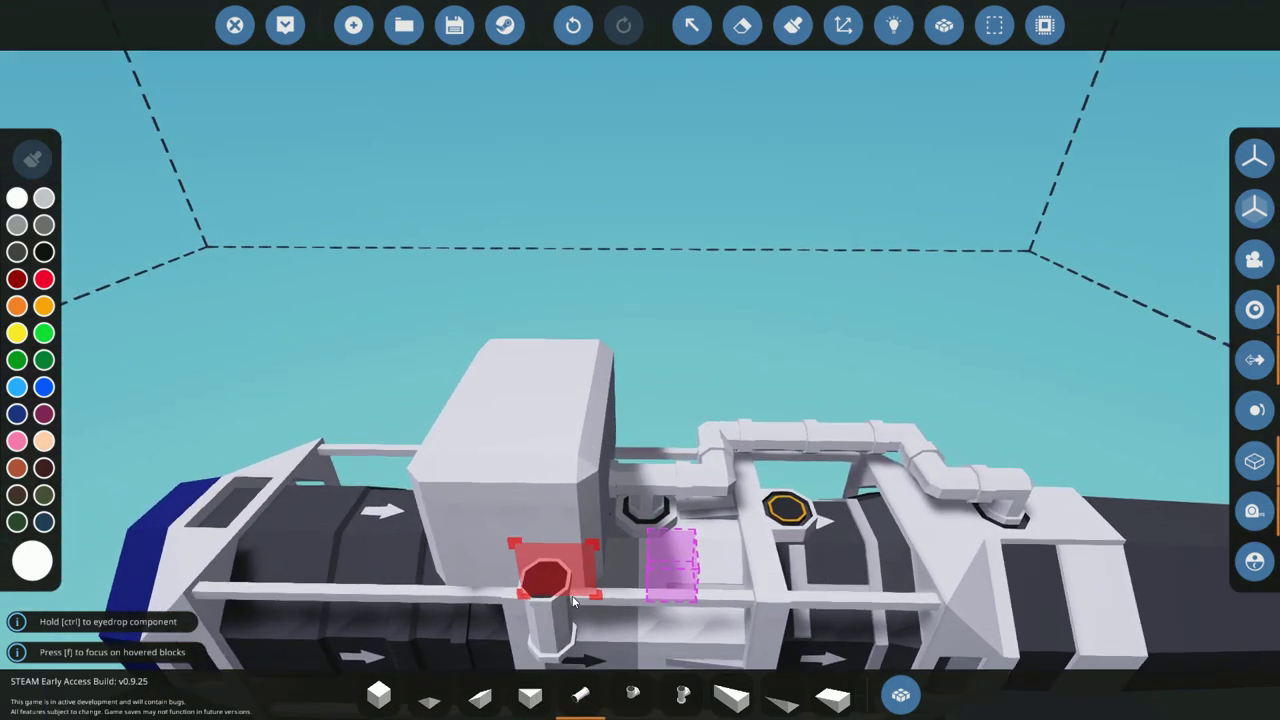
# - Search the component inventory for "gen" and place a Small Generator on the yellow-ringed port on top of the engine
pyautogui.click(379, 695)
pyautogui.press('d')
pyautogui.press('s')
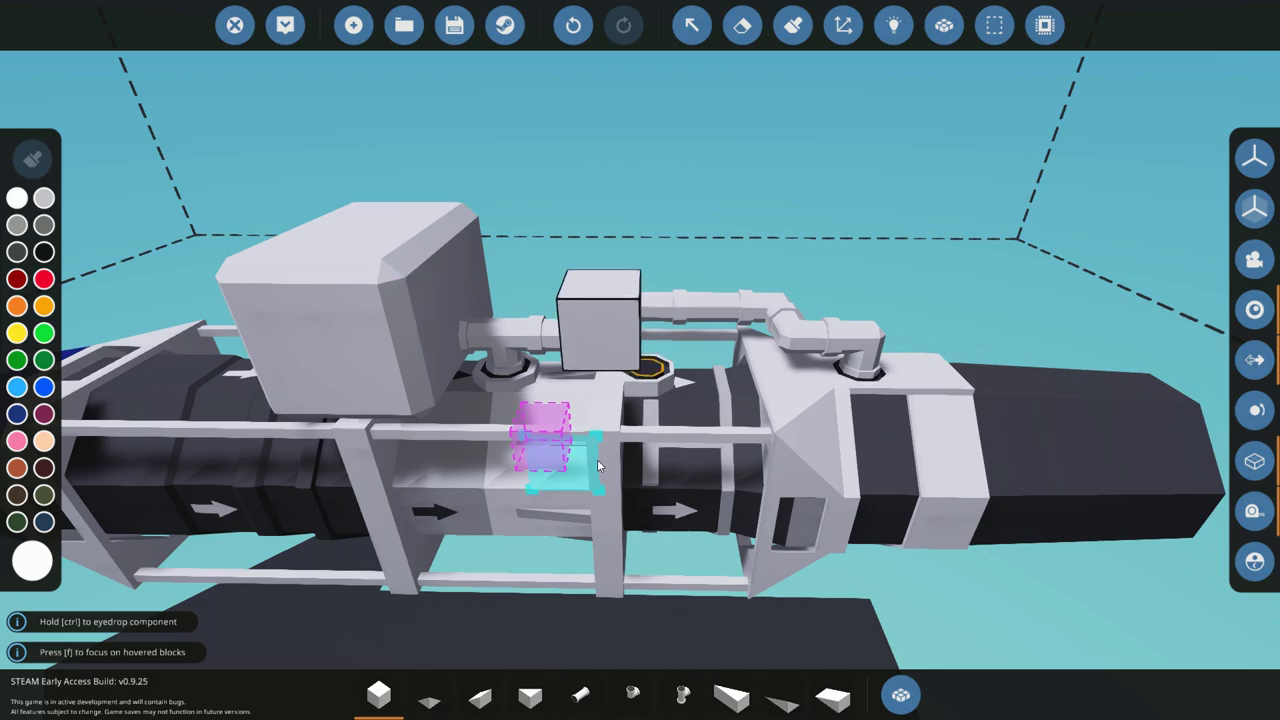
pyautogui.press('a')
pyautogui.press('d')
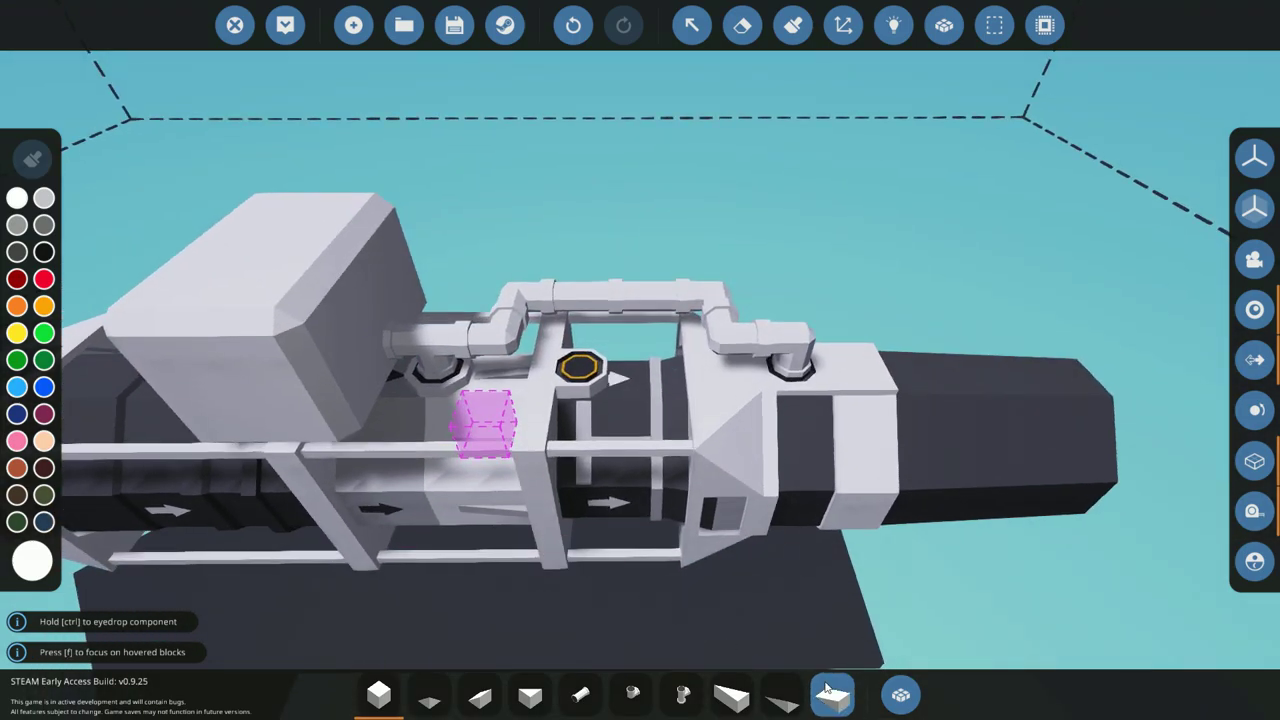
pyautogui.click(907, 707)
pyautogui.write('gen')
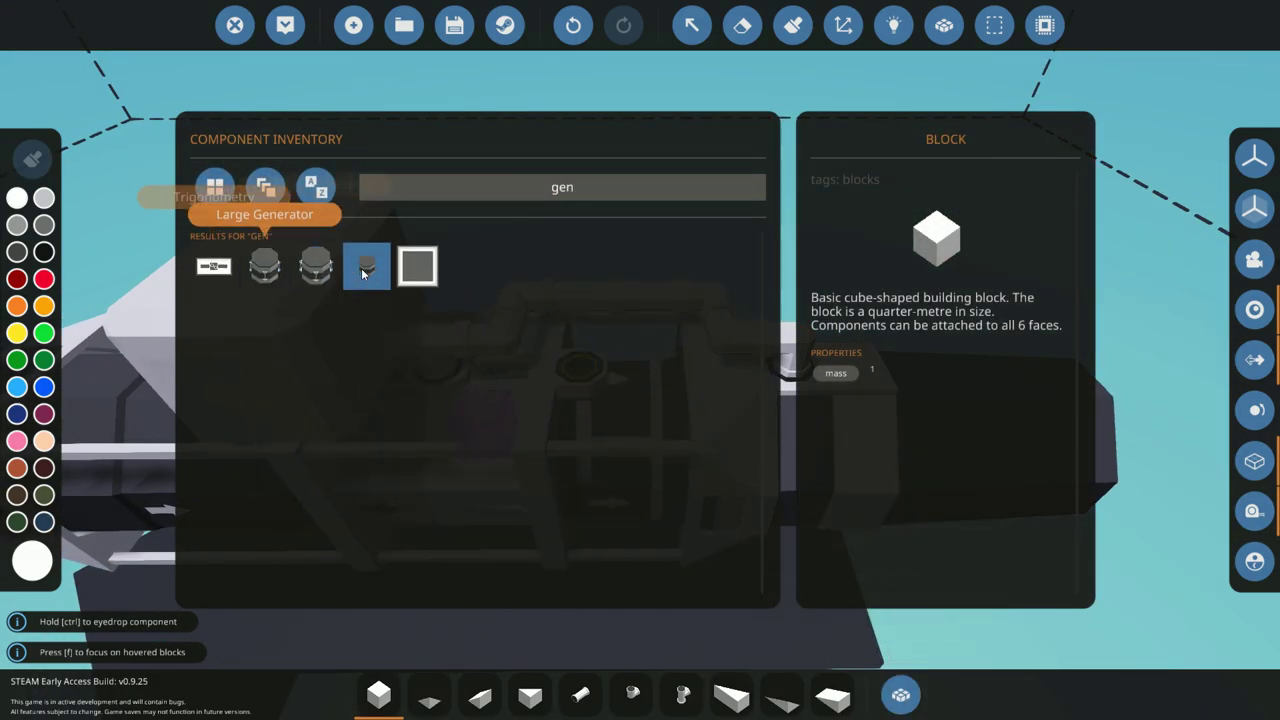
pyautogui.click(368, 266)
pyautogui.click(900, 693)
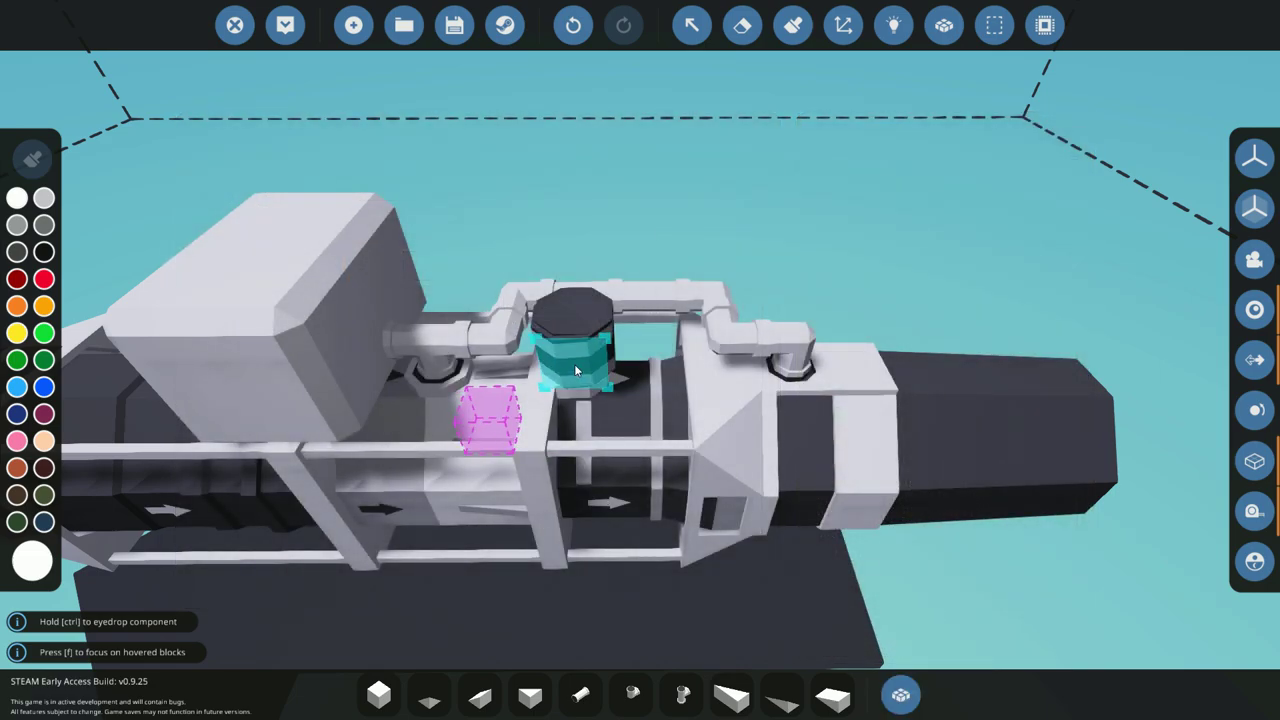
# - Search the component inventory for "bat" and place an electric battery on top of the engine directly behind the generator
pyautogui.press('a')
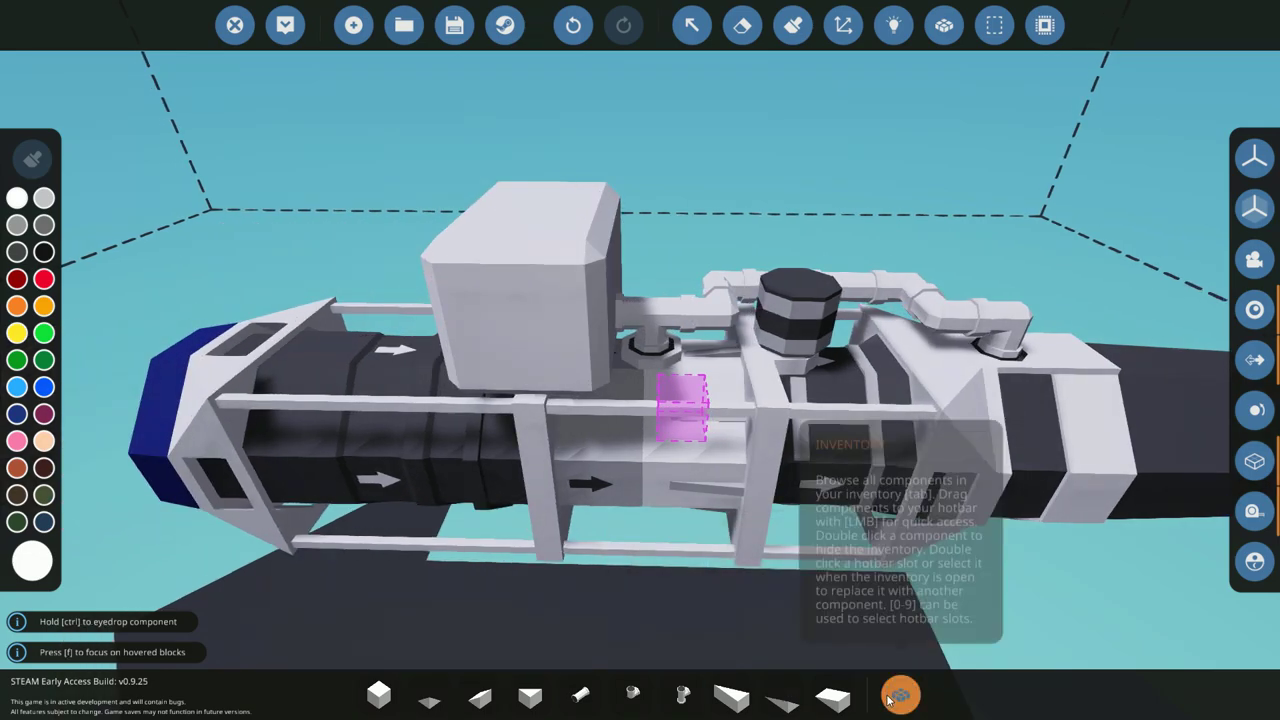
pyautogui.click(900, 693)
pyautogui.write('bat')
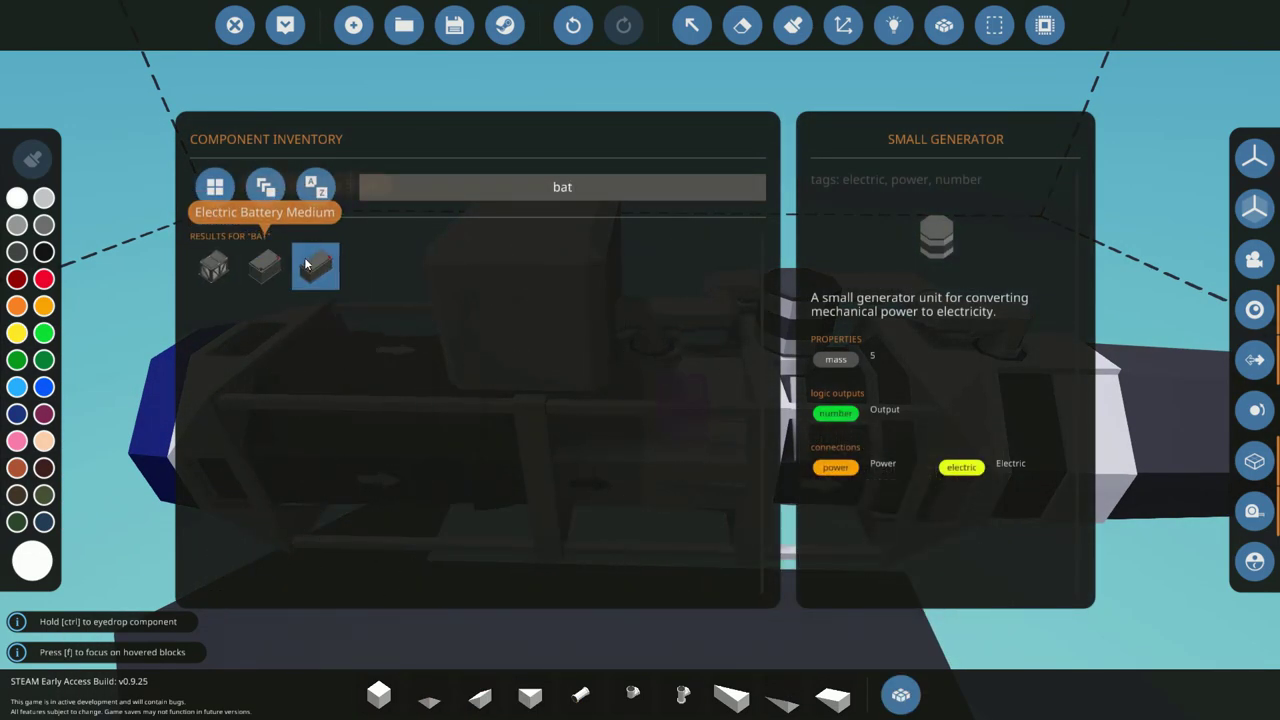
pyautogui.click(902, 688)
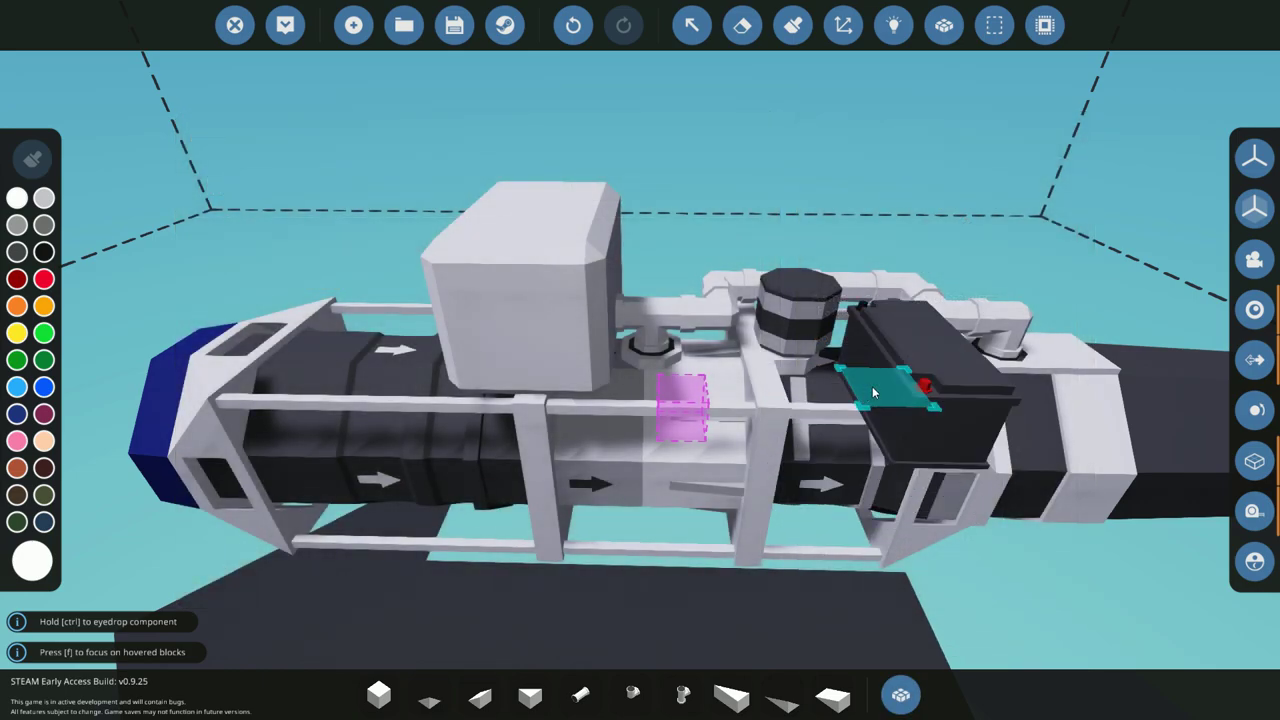
pyautogui.click(872, 386)
pyautogui.press('s')
pyautogui.press('d')
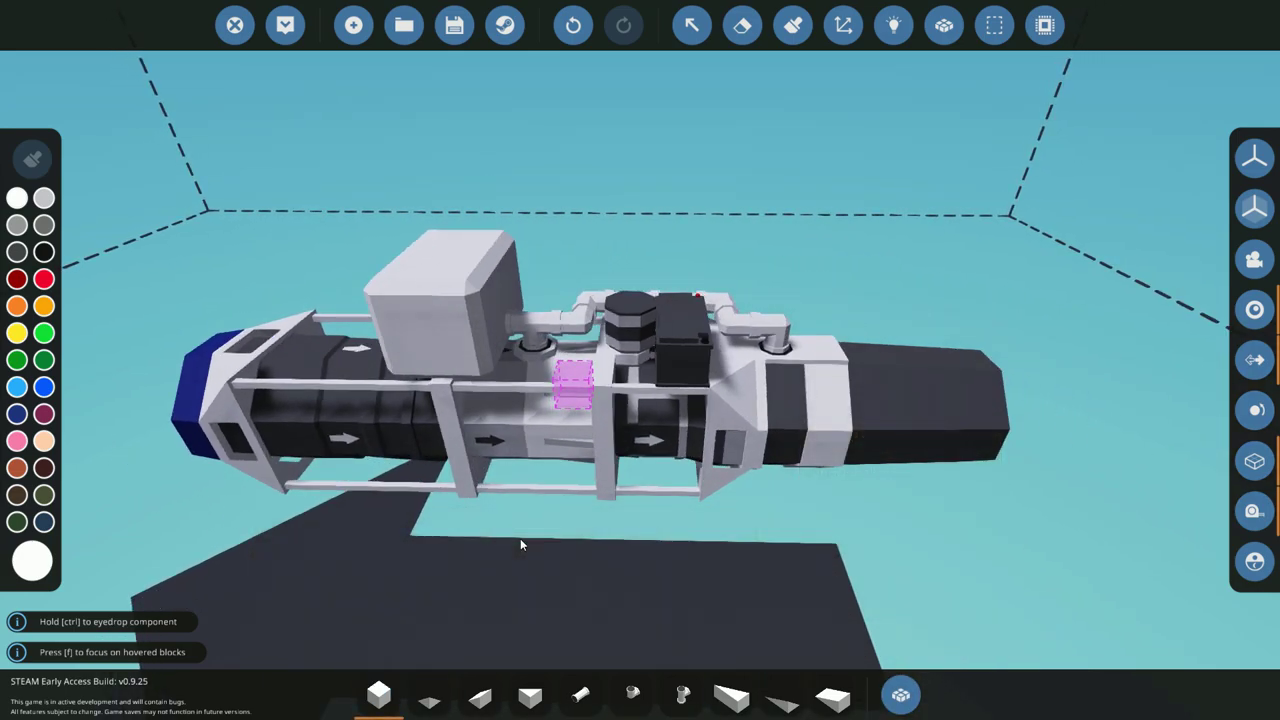
# - Examine the assembled engine and the logic nodes of its compressor, combustion chamber and afterburner
pyautogui.press('a')
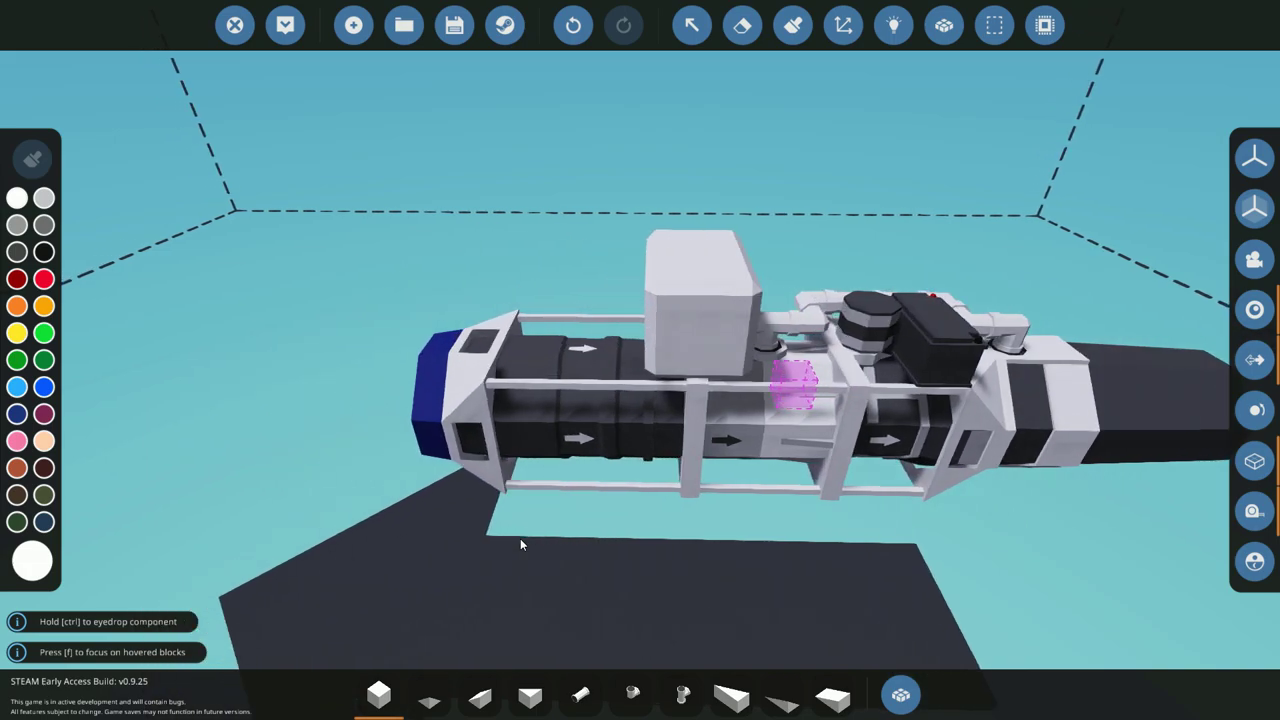
pyautogui.press('d')
pyautogui.press('q')
pyautogui.press('a')
pyautogui.moveTo(467, 573); pyautogui.dragTo(600, 560)
pyautogui.press('d')
pyautogui.press('a')
pyautogui.click(894, 26)
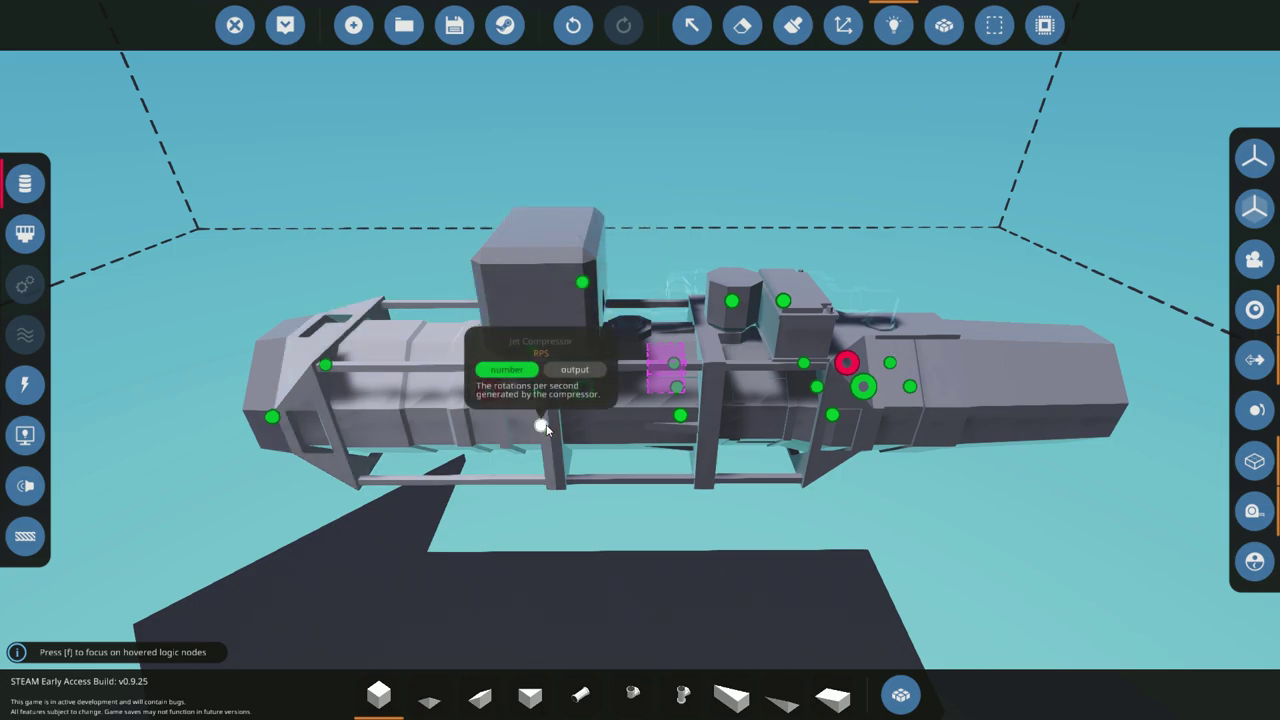
pyautogui.moveTo(530, 349)
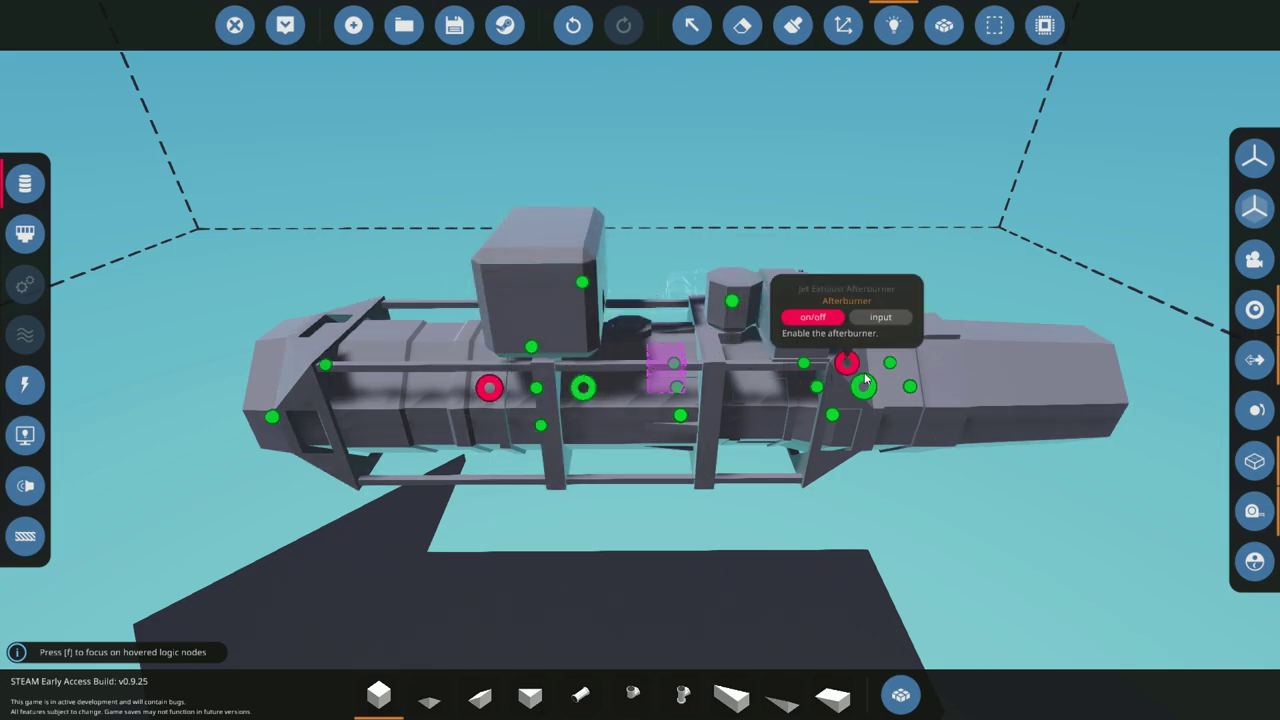
pyautogui.press('d')
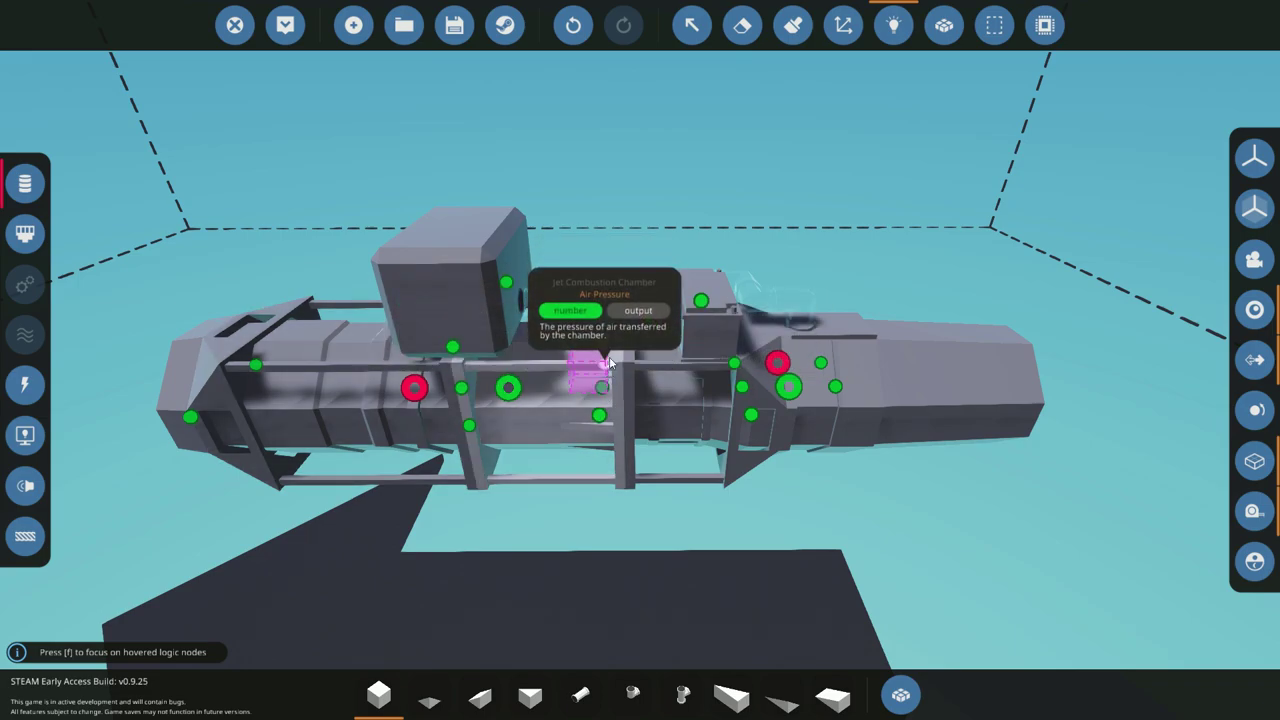
pyautogui.click(793, 25)
pyautogui.moveTo(799, 535); pyautogui.dragTo(829, 608)
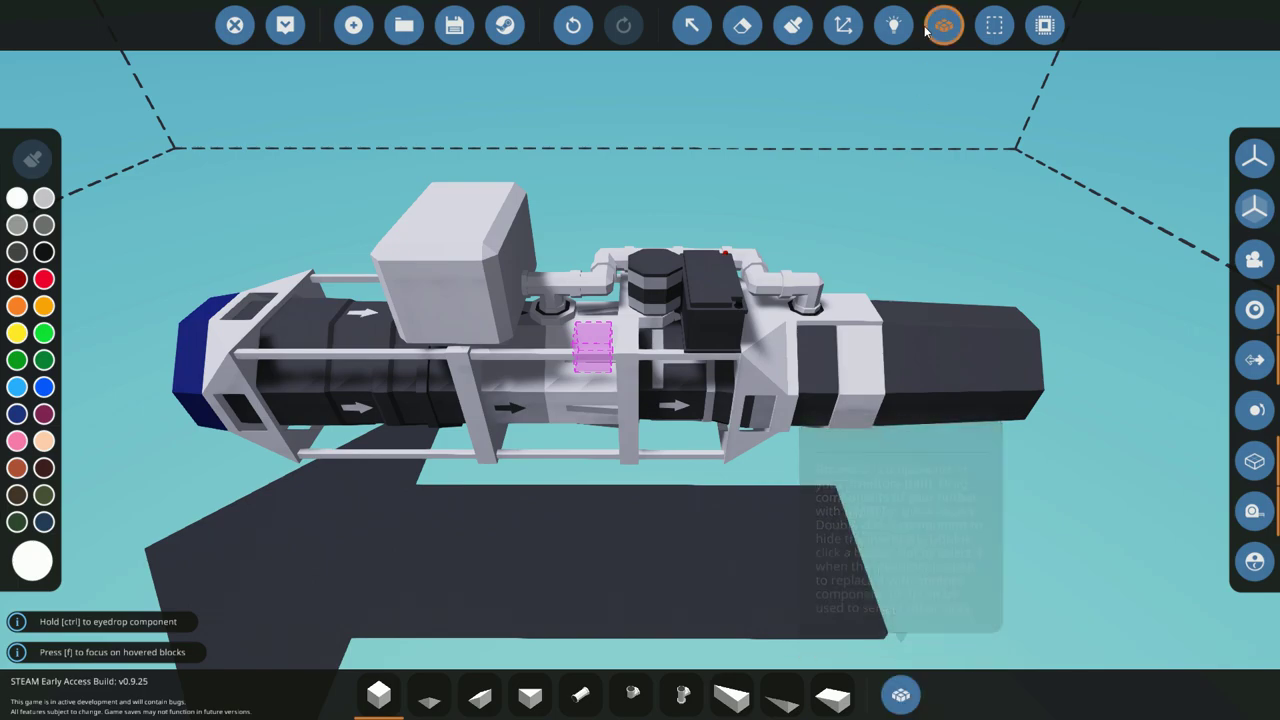
# - Wire the electric nodes in a chain from the compressor to the turbine, the battery and the small generator
pyautogui.click(894, 25)
pyautogui.click(25, 385)
pyautogui.moveTo(373, 366); pyautogui.dragTo(697, 399)
pyautogui.moveTo(697, 399); pyautogui.dragTo(711, 314)
pyautogui.moveTo(711, 314); pyautogui.dragTo(672, 304)
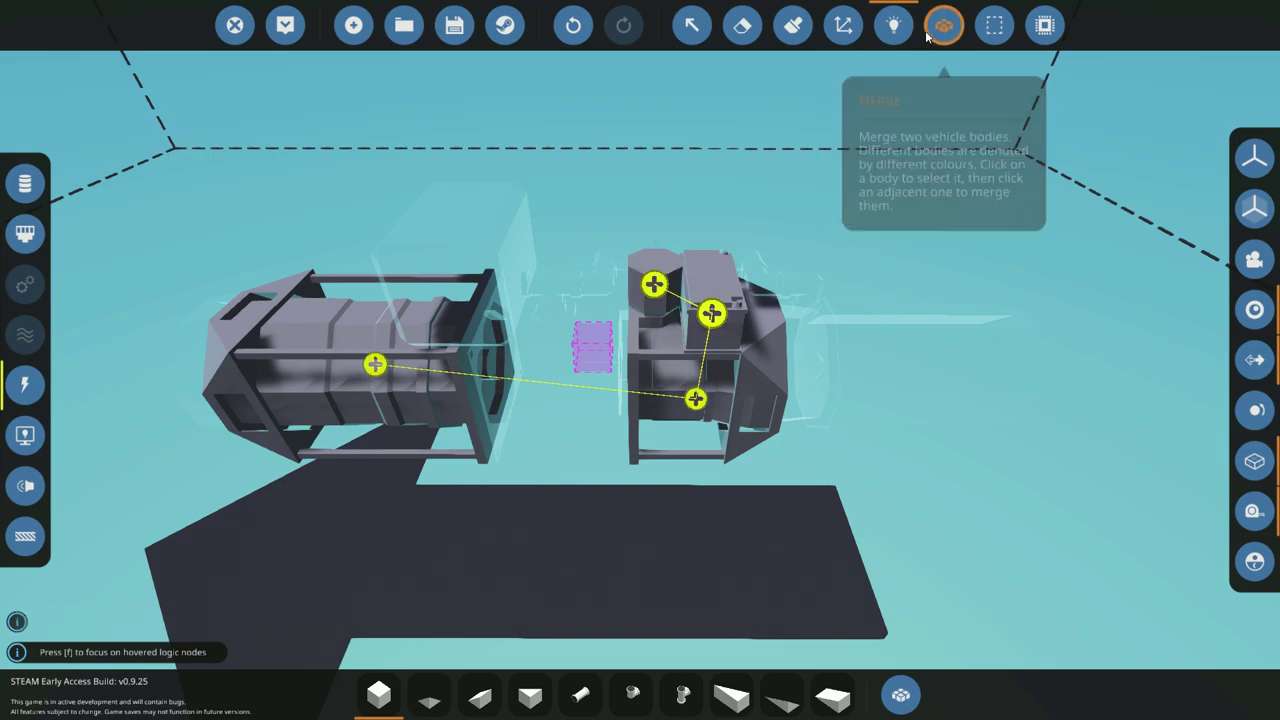
# - Search the component inventory for "dia" and place a row of four Dials along the engine's side below the fluid tank
pyautogui.click(25, 183)
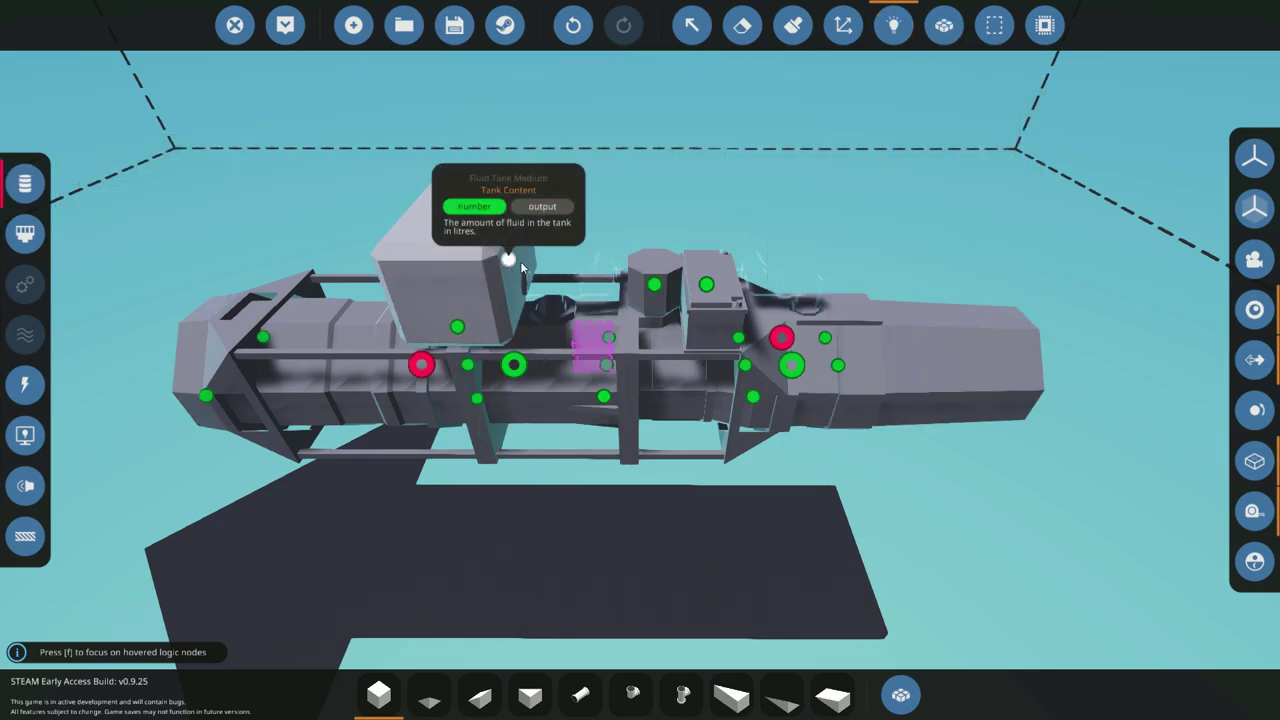
pyautogui.click(900, 32)
pyautogui.click(900, 695)
pyautogui.write('dia')
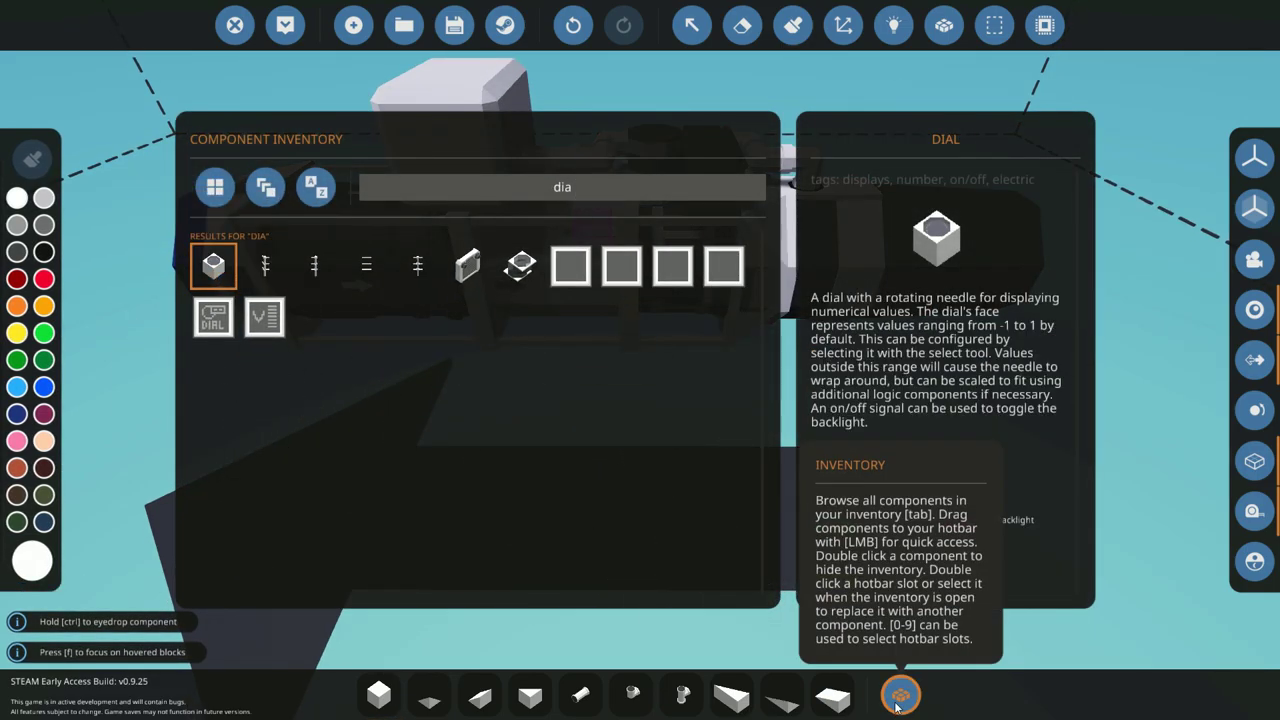
pyautogui.click(900, 695)
pyautogui.press('d')
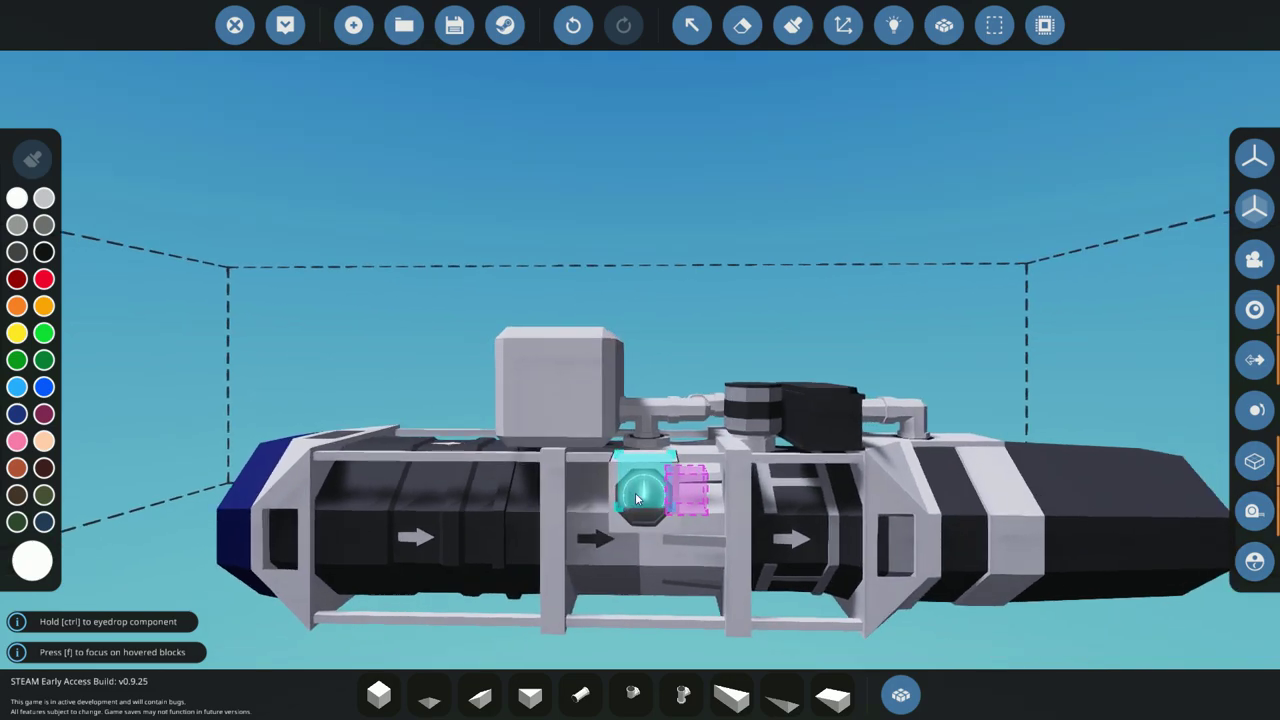
pyautogui.click(522, 491)
pyautogui.click(584, 494)
pyautogui.click(654, 496)
# - Set the display name of the first dial from the front to Fuel and of the second to Batt
pyautogui.click(691, 25)
pyautogui.click(530, 462)
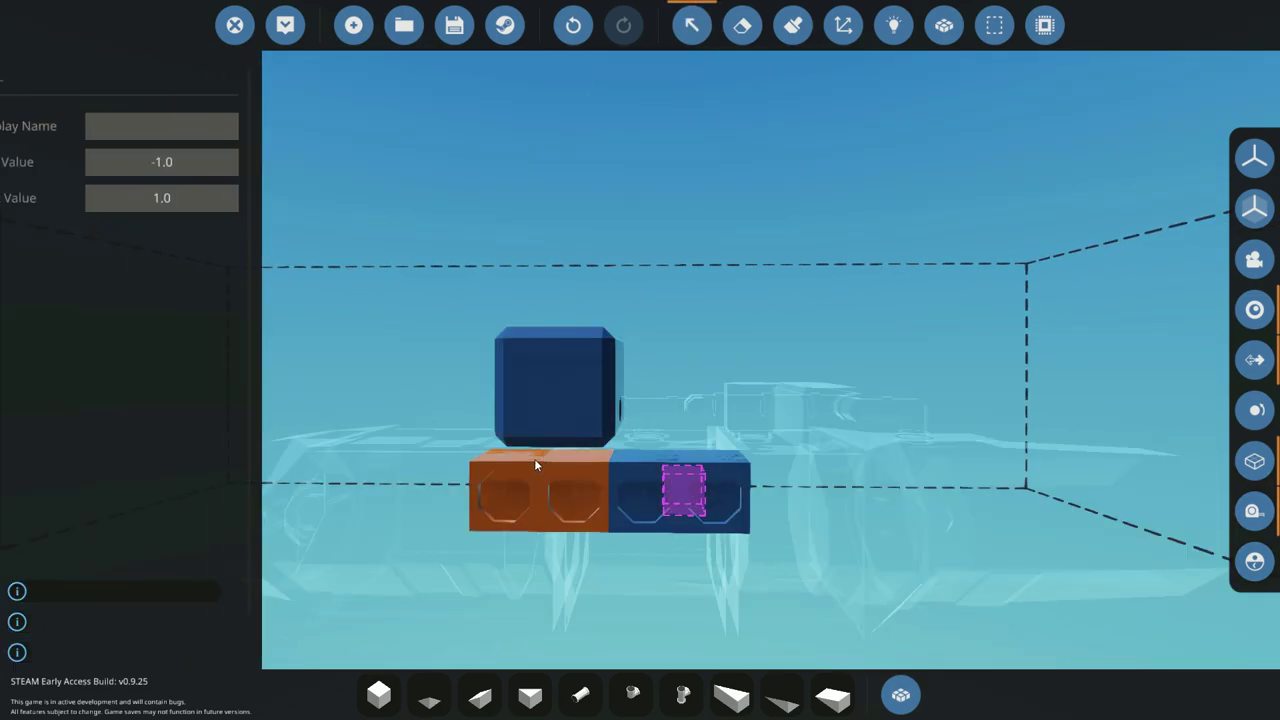
pyautogui.click(197, 132)
pyautogui.write('Fuel')
pyautogui.press('Return')
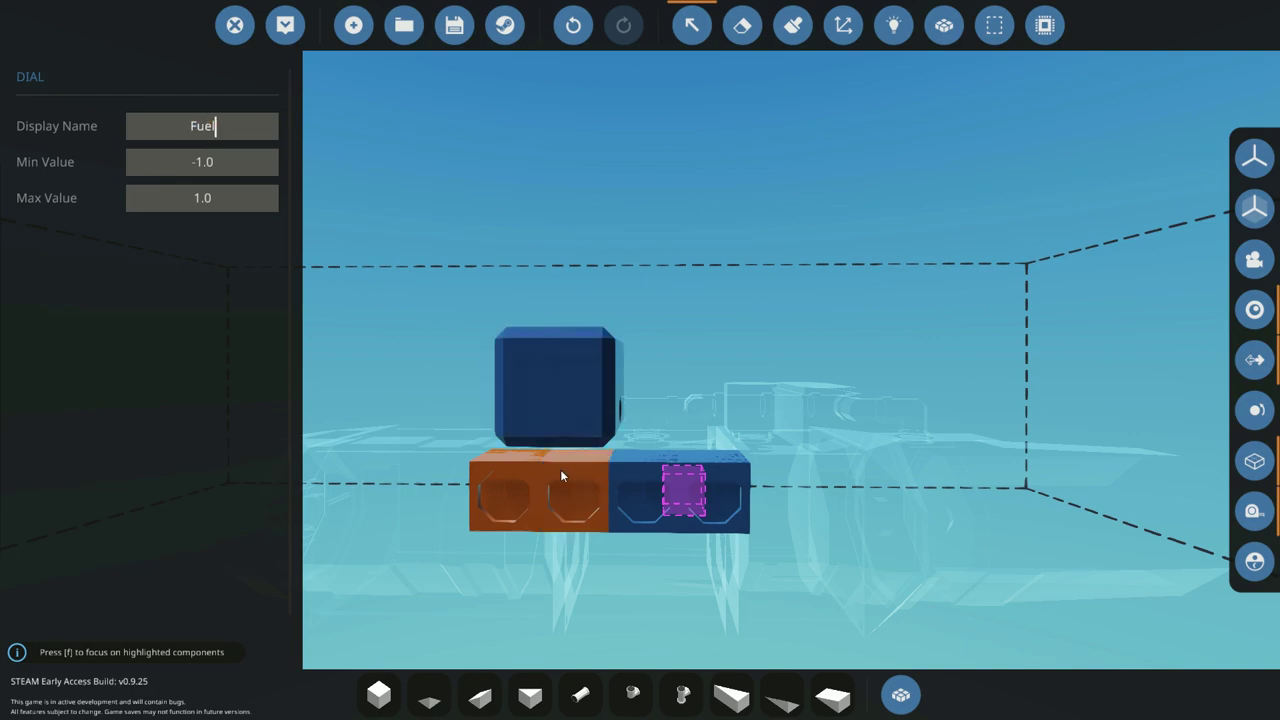
pyautogui.click(560, 505)
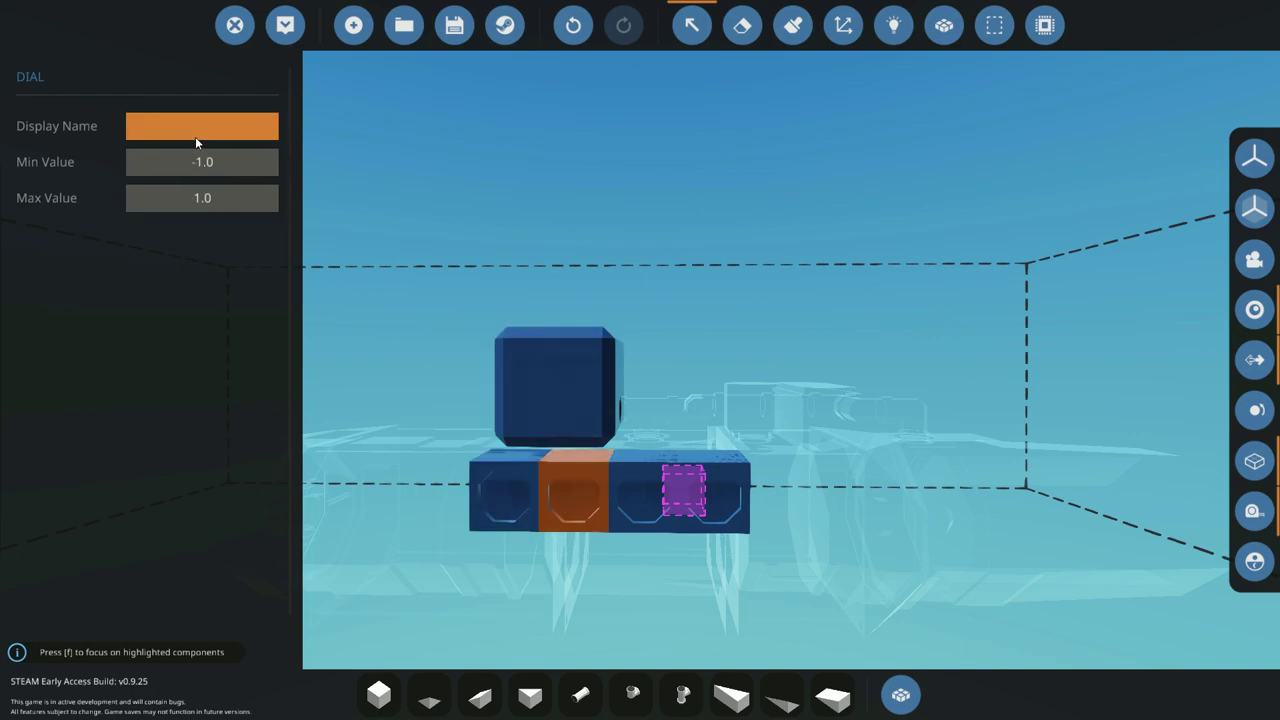
pyautogui.click(214, 136)
pyautogui.write('Batt')
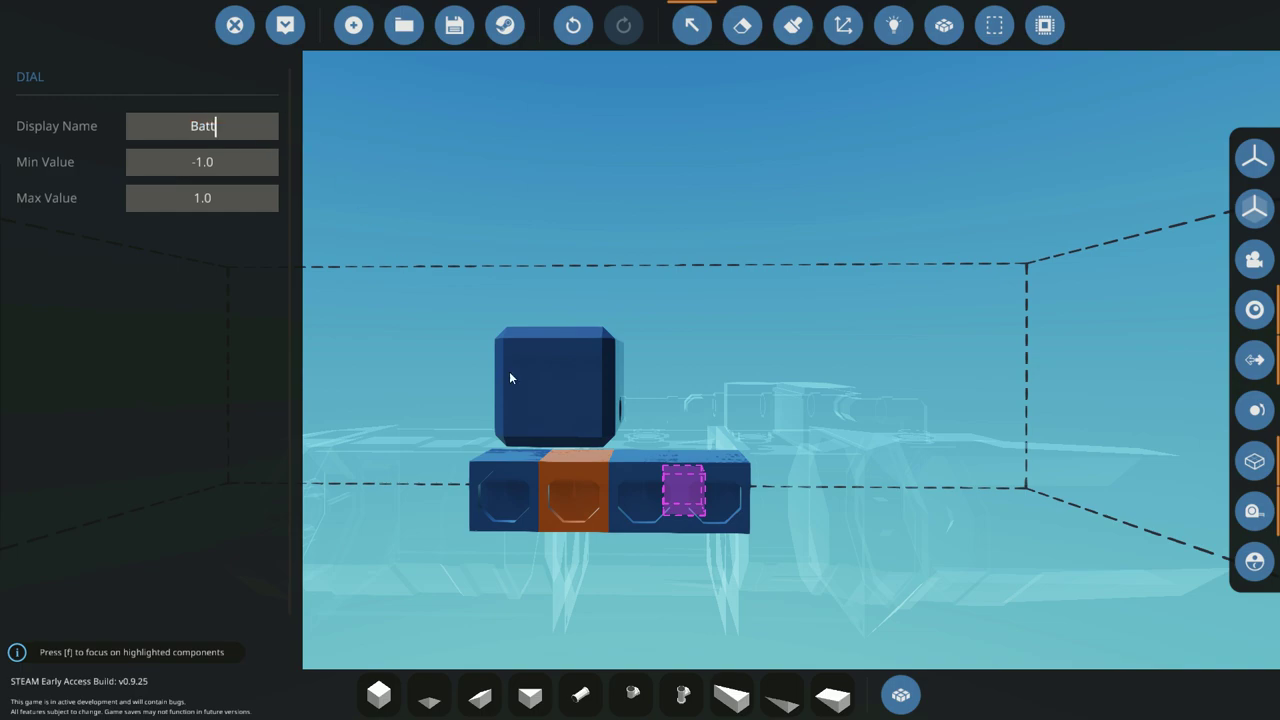
# - Set the third dial's display name to Combustion Chamber RPS and the fourth dial's to Engine Temp
pyautogui.click(648, 497)
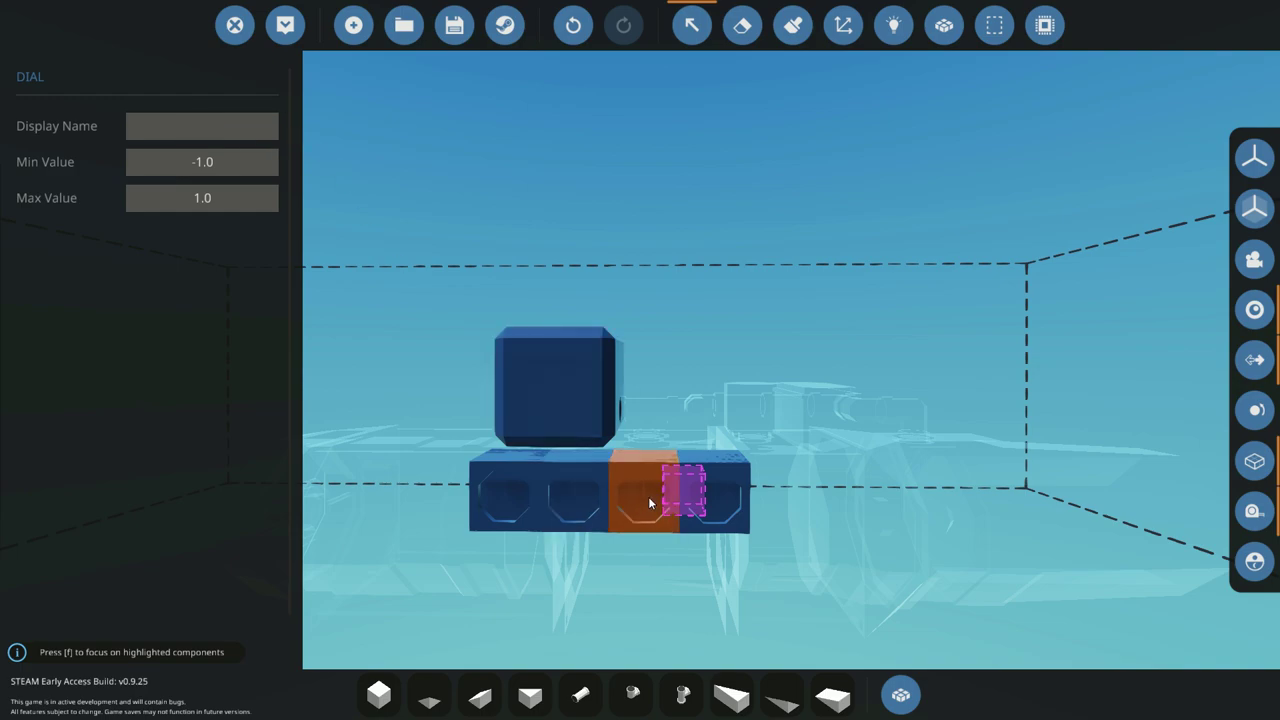
pyautogui.click(236, 117)
pyautogui.write('Engine RPS')
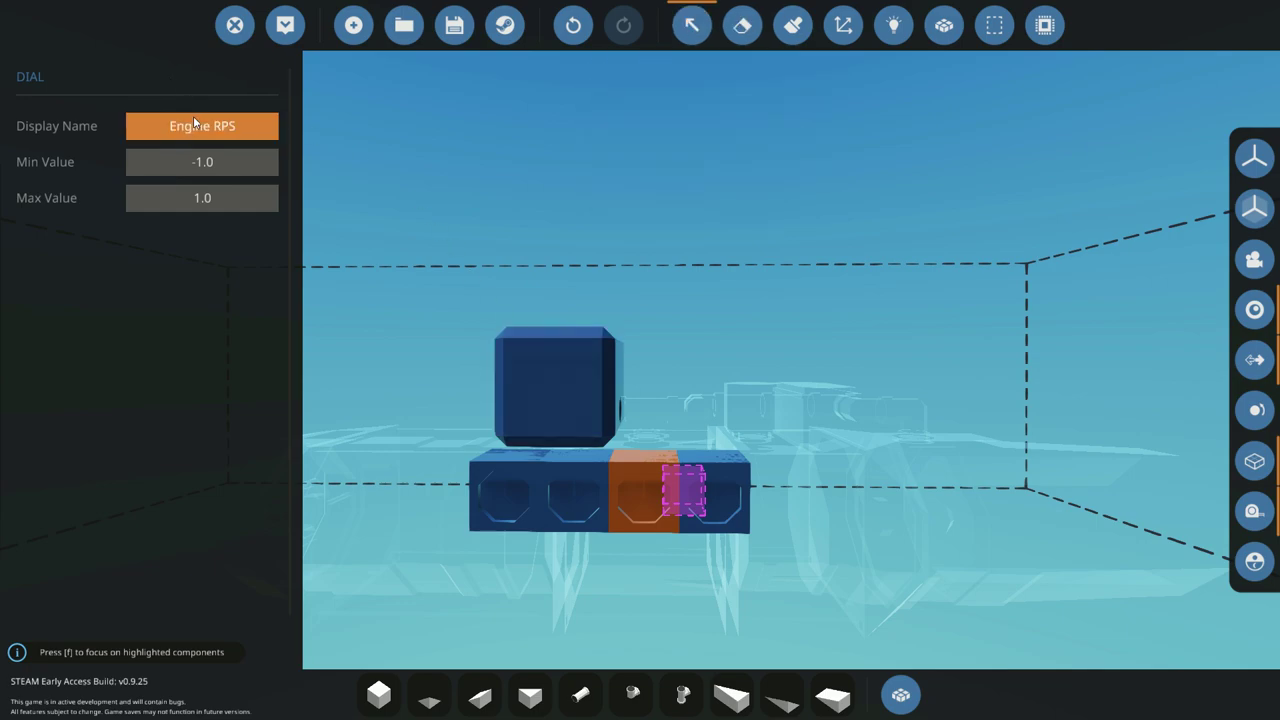
pyautogui.moveTo(193, 133); pyautogui.dragTo(126, 158)
pyautogui.write('Combustio')
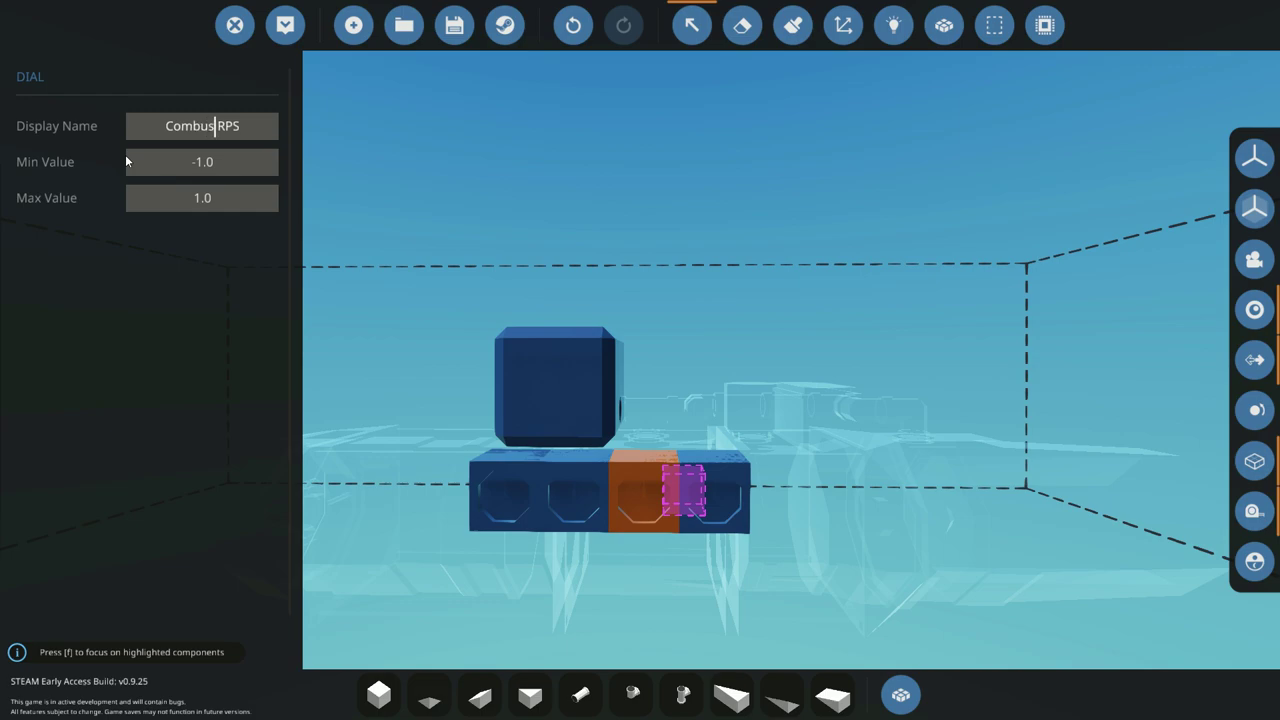
pyautogui.write('n Chamber')
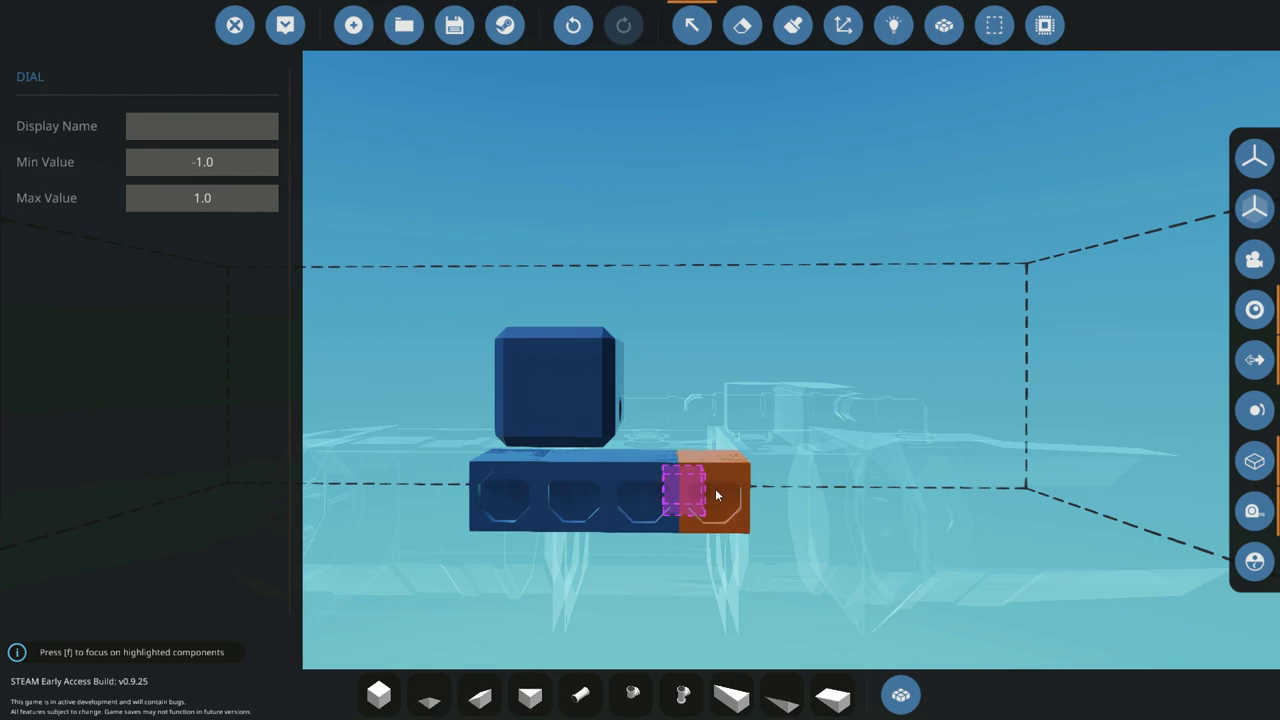
pyautogui.click(257, 135)
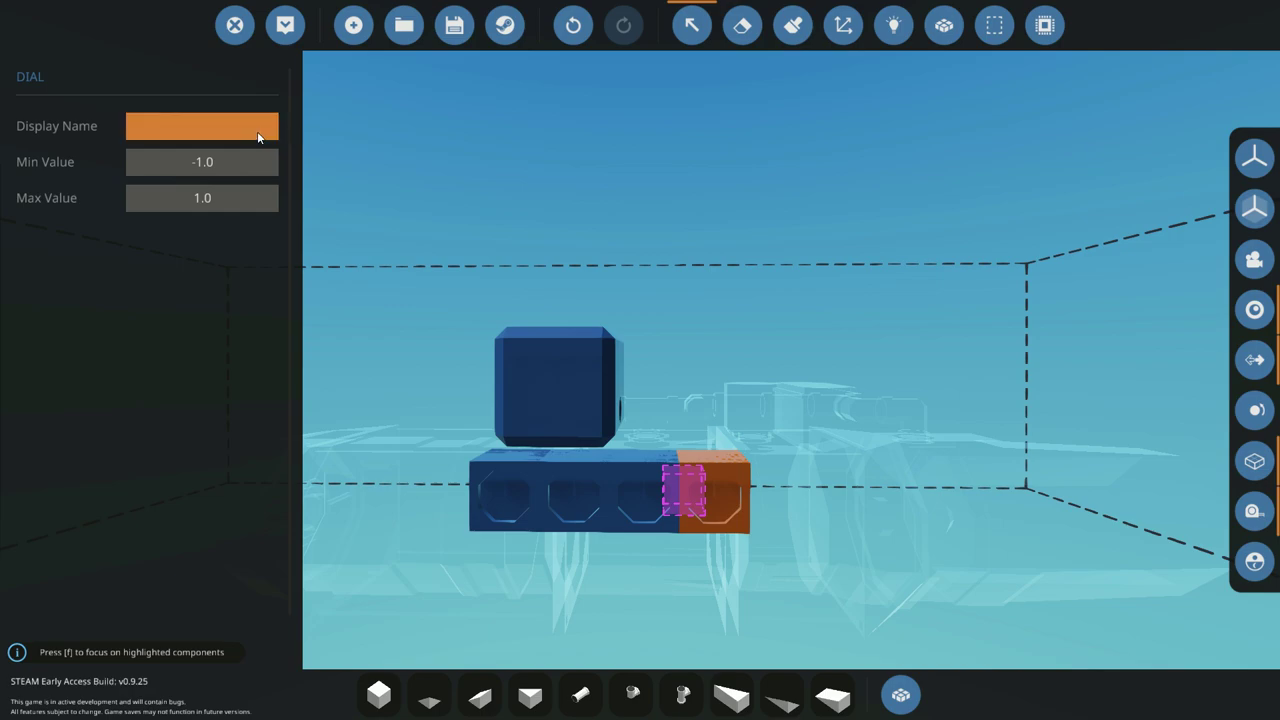
pyautogui.write('Engine Temp')
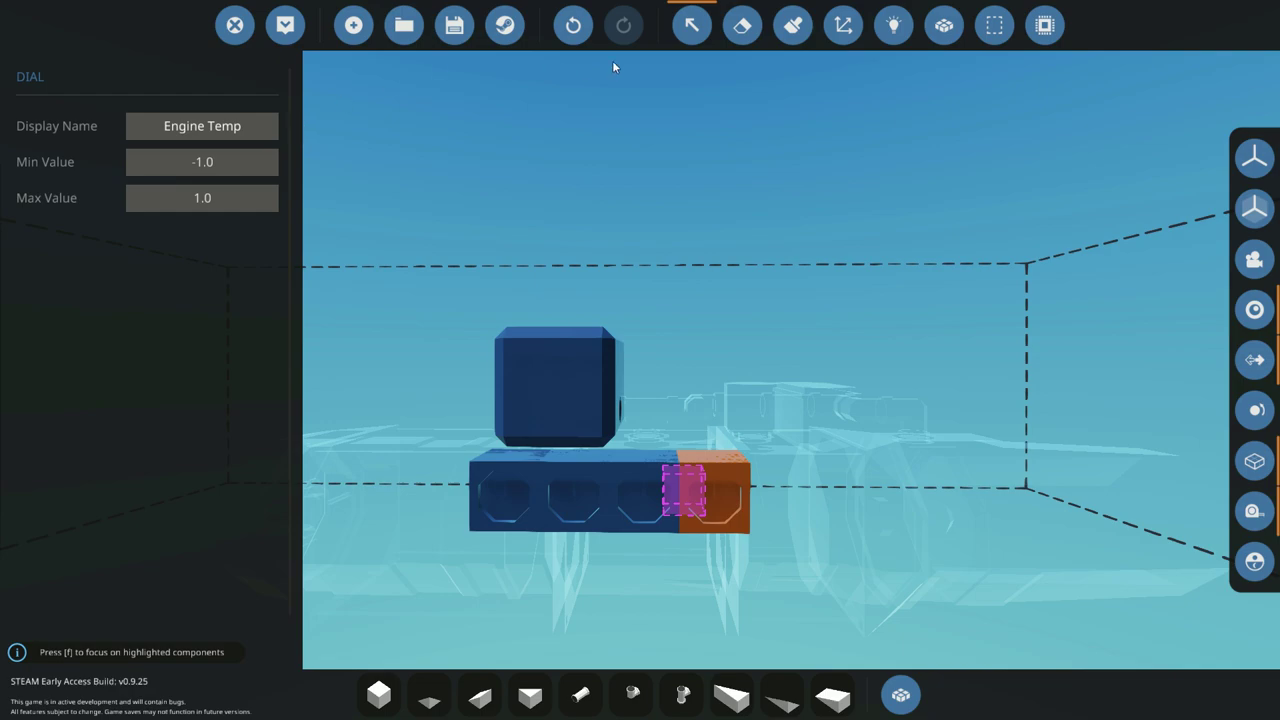
# - Inspect the properties of the third dial in the row
pyautogui.click(673, 17)
pyautogui.moveTo(675, 60); pyautogui.dragTo(674, 258)
pyautogui.click(690, 25)
pyautogui.click(691, 25)
pyautogui.click(627, 357)
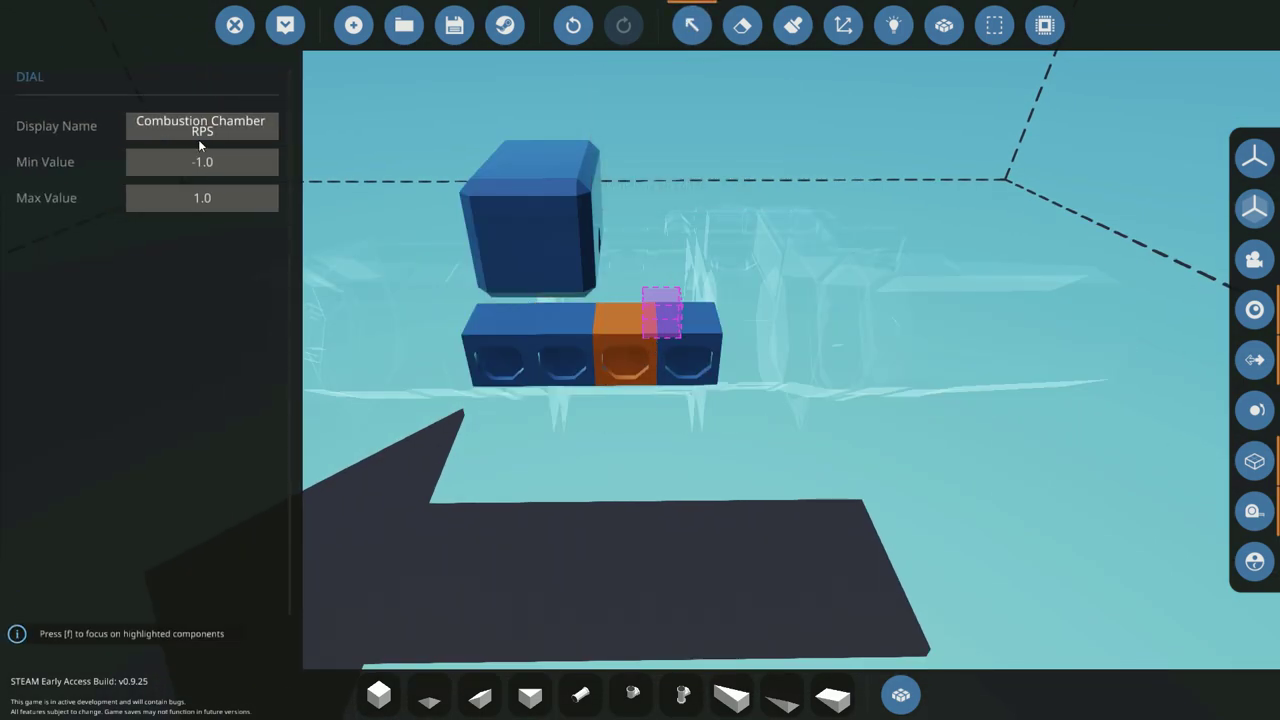
pyautogui.click(691, 25)
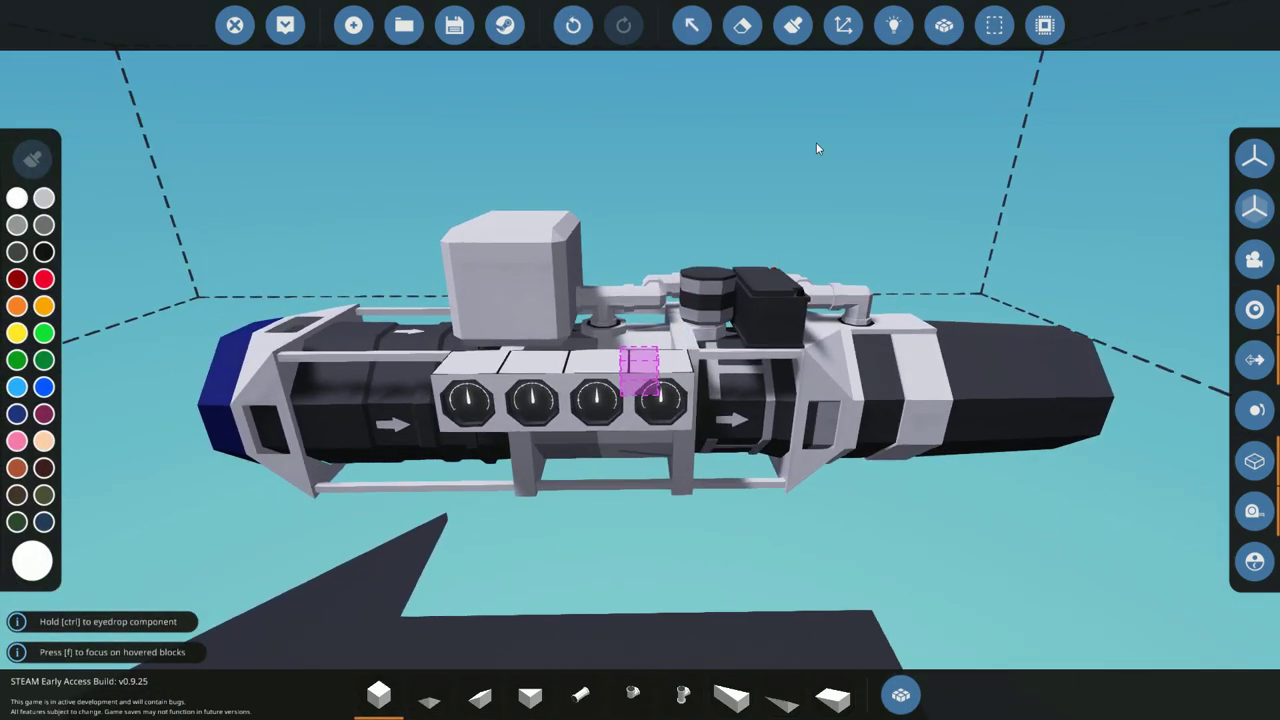
# - Wire the fluid tank to the Fuel dial, the battery to the Batt dial, and the combustion chamber's outputs to the remaining dials
pyautogui.click(889, 32)
pyautogui.moveTo(558, 286); pyautogui.dragTo(475, 394)
pyautogui.moveTo(533, 428); pyautogui.dragTo(727, 347)
pyautogui.moveTo(772, 310); pyautogui.dragTo(762, 304)
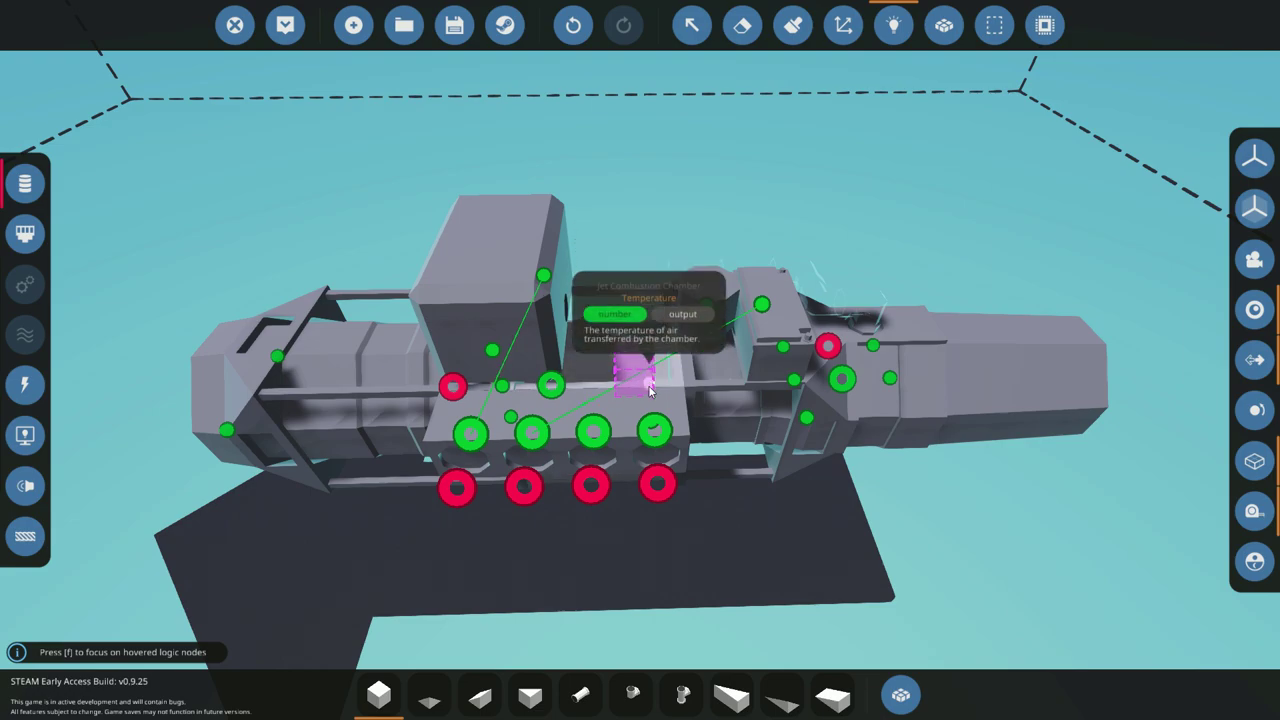
pyautogui.press('a')
pyautogui.moveTo(690, 421); pyautogui.dragTo(610, 383)
pyautogui.press('d')
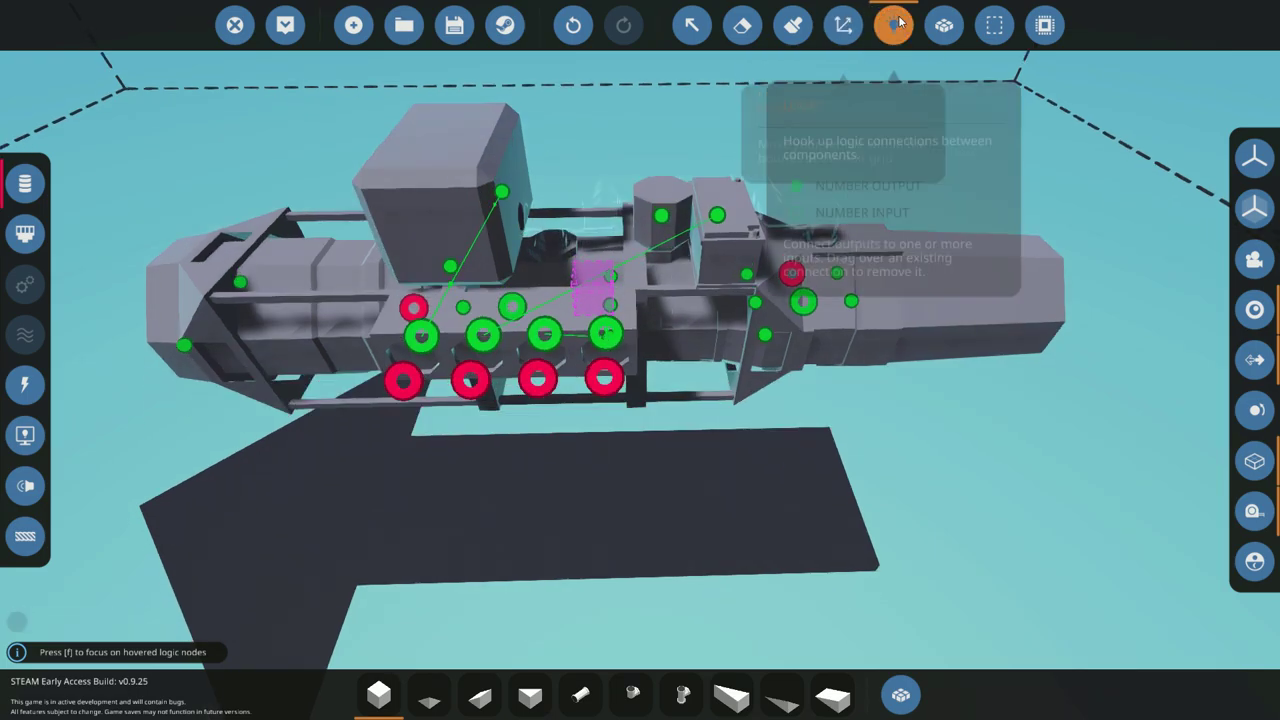
# - Search the component inventory for "pus" and place a push button below the fourth dial
pyautogui.click(894, 25)
pyautogui.click(898, 695)
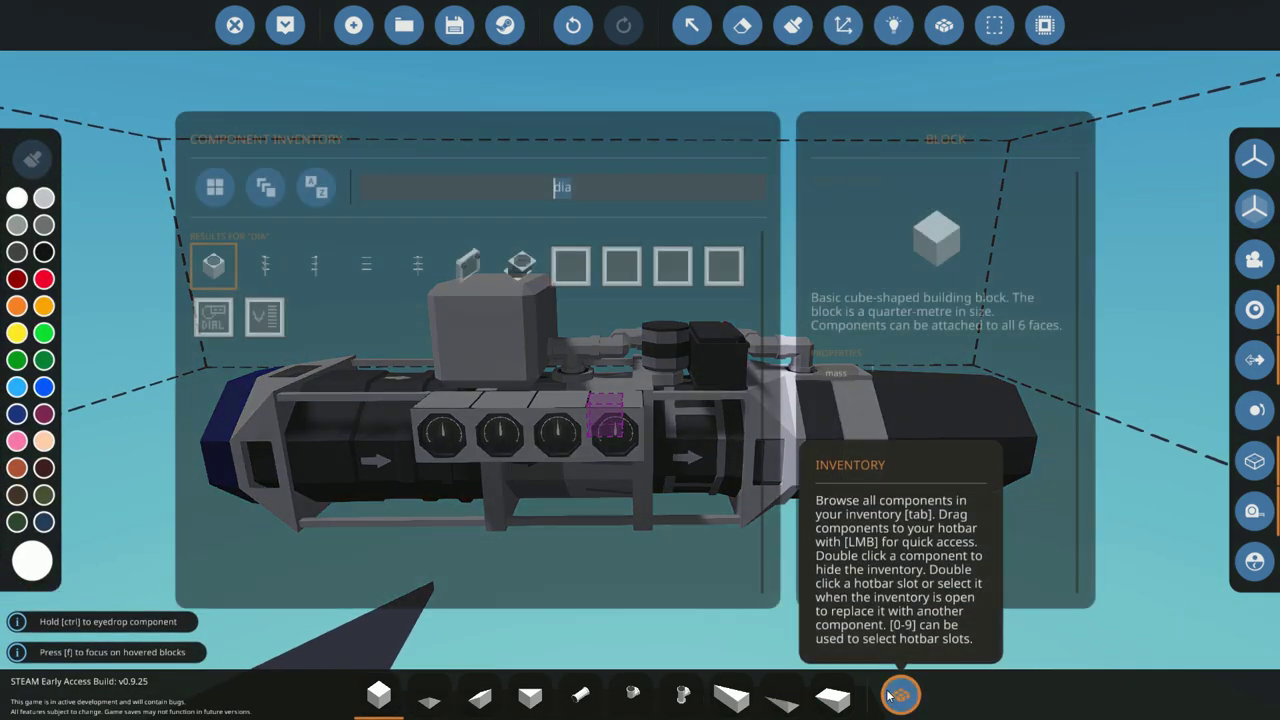
pyautogui.write('tog')
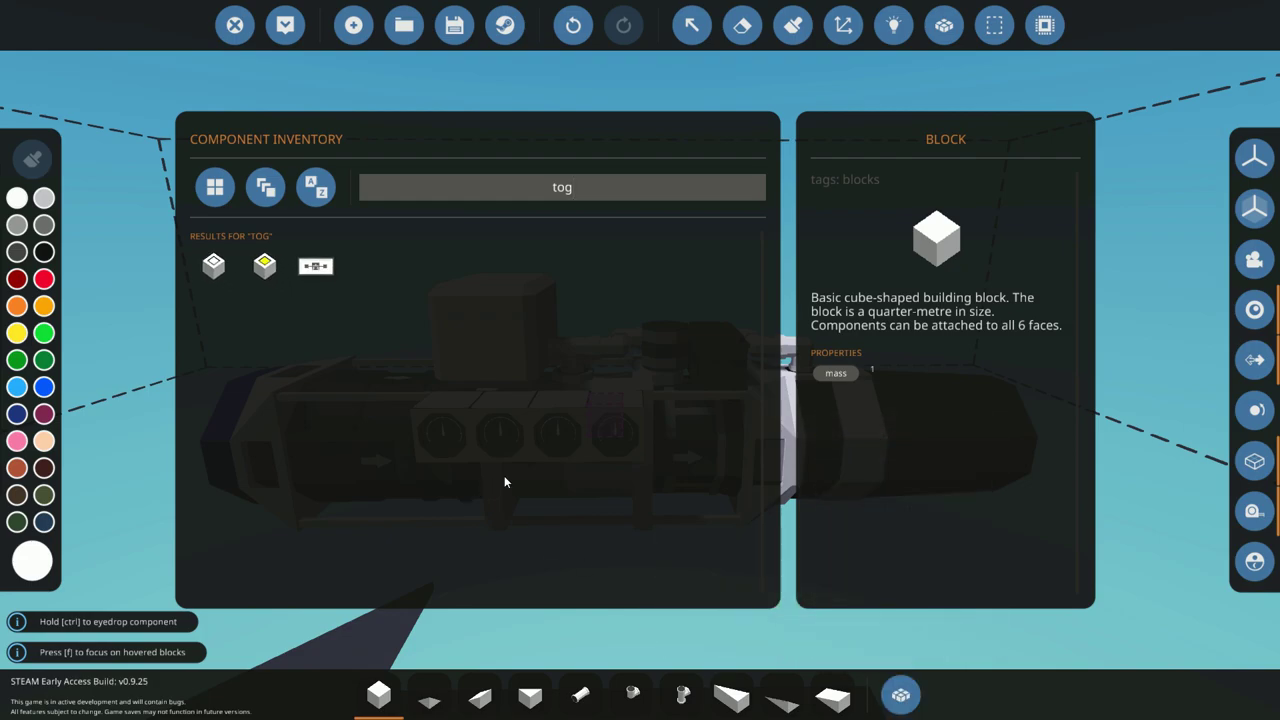
pyautogui.press('BackSpace')
pyautogui.press('BackSpace')
pyautogui.press('BackSpace')
pyautogui.write('pus')
pyautogui.click(230, 274)
pyautogui.click(900, 695)
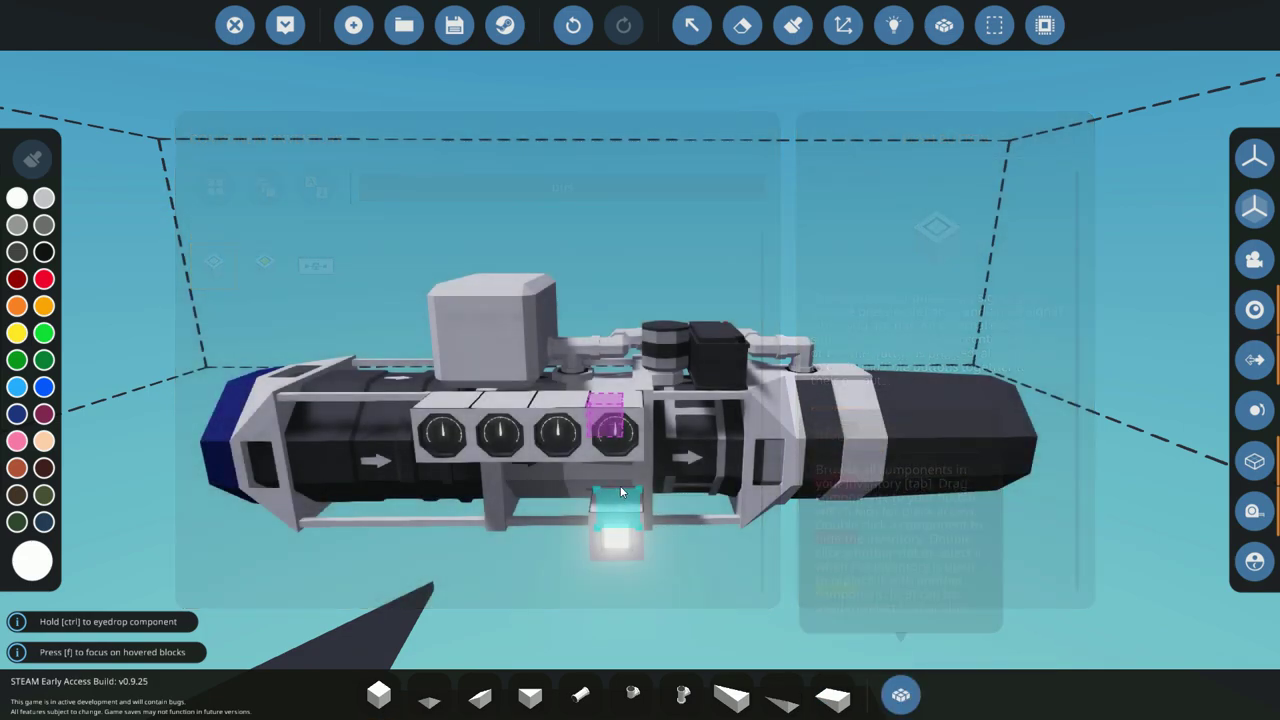
# - Search the component inventory for "tog" and place a Toggle Button below the third dial
pyautogui.click(904, 698)
pyautogui.write('tog')
pyautogui.click(214, 264)
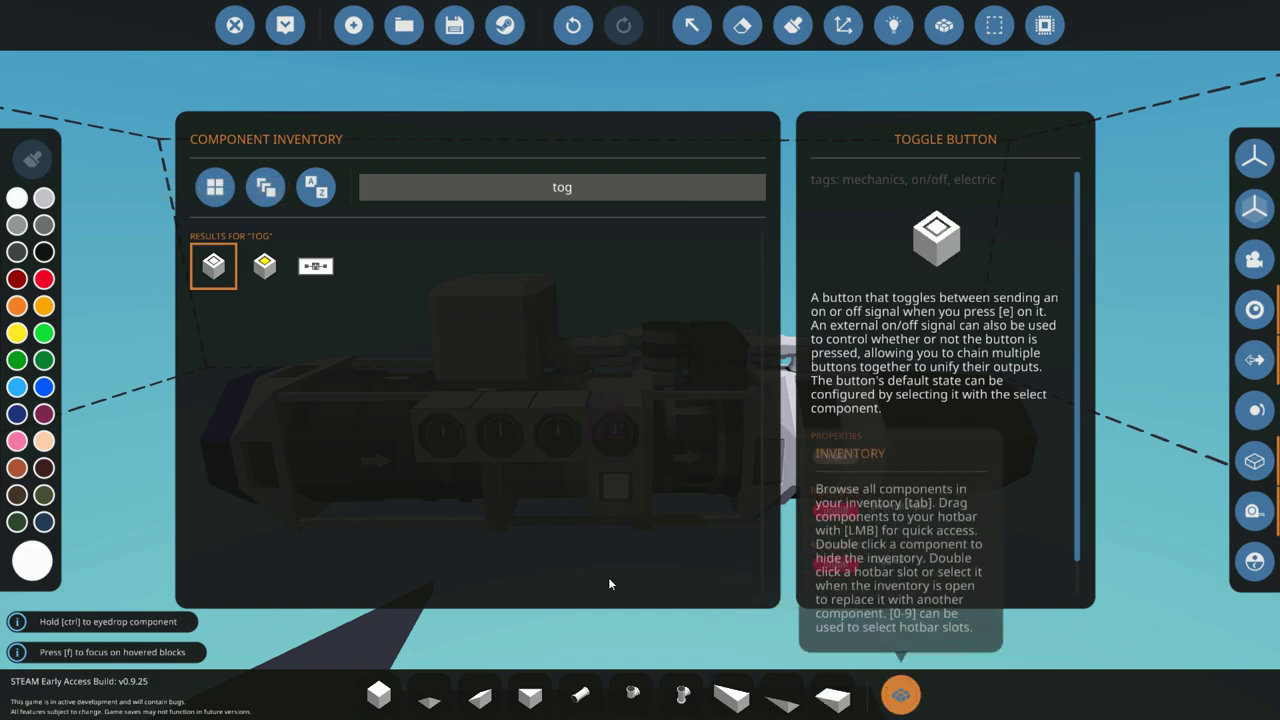
pyautogui.click(900, 695)
pyautogui.click(568, 478)
# - Name the button below the fourth dial Compressor and the one below the third Afterburner, and wire both buttons to the engine's on/off inputs
pyautogui.click(691, 24)
pyautogui.click(615, 487)
pyautogui.click(226, 126)
pyautogui.write('Compressor')
pyautogui.click(552, 450)
pyautogui.click(238, 126)
pyautogui.write('Afterburner')
pyautogui.press('Return')
pyautogui.click(691, 25)
pyautogui.click(893, 25)
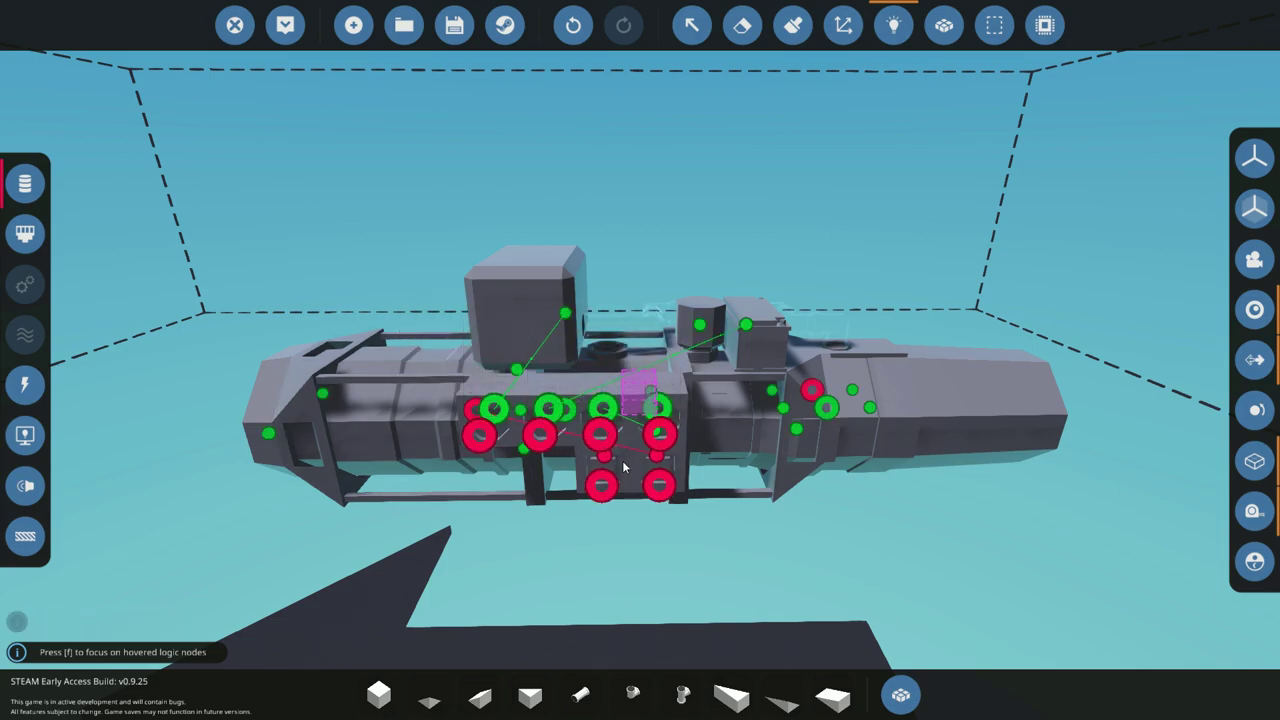
pyautogui.click(903, 12)
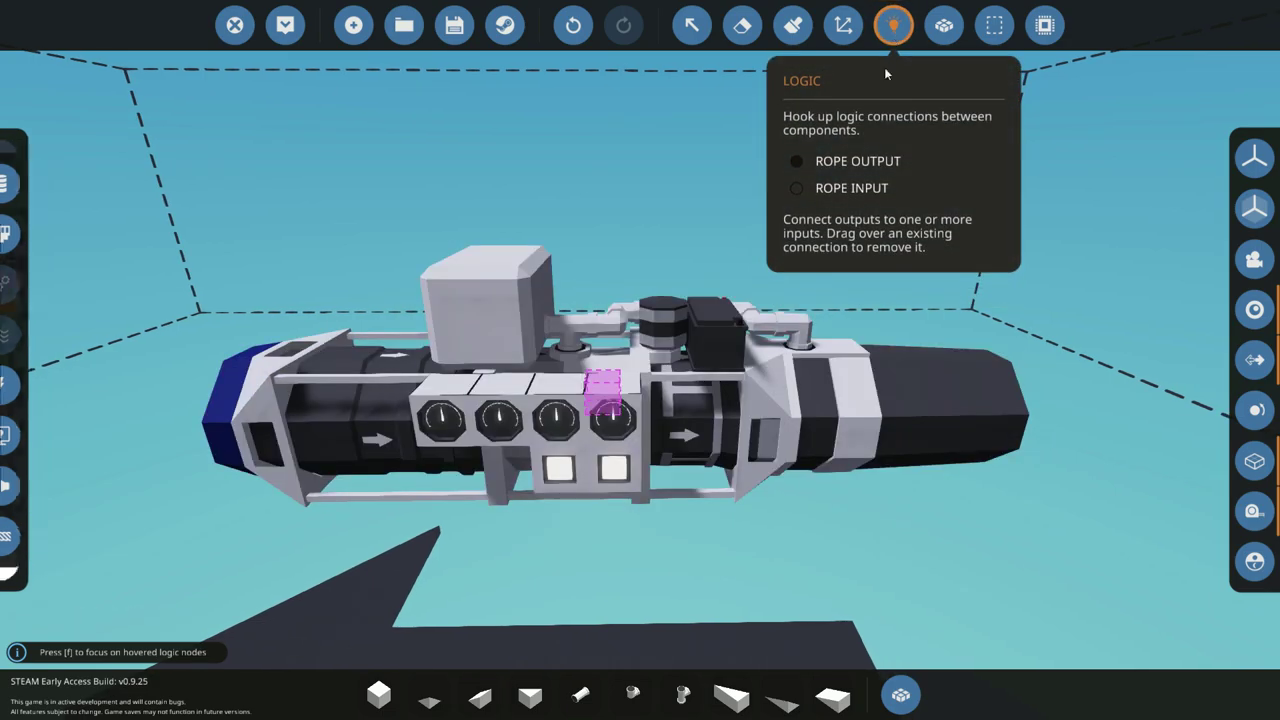
# - Search the component inventory for "thr" and place a Throttle Lever horizontally below the first two dials
pyautogui.click(899, 694)
pyautogui.write('thr')
pyautogui.press('Return')
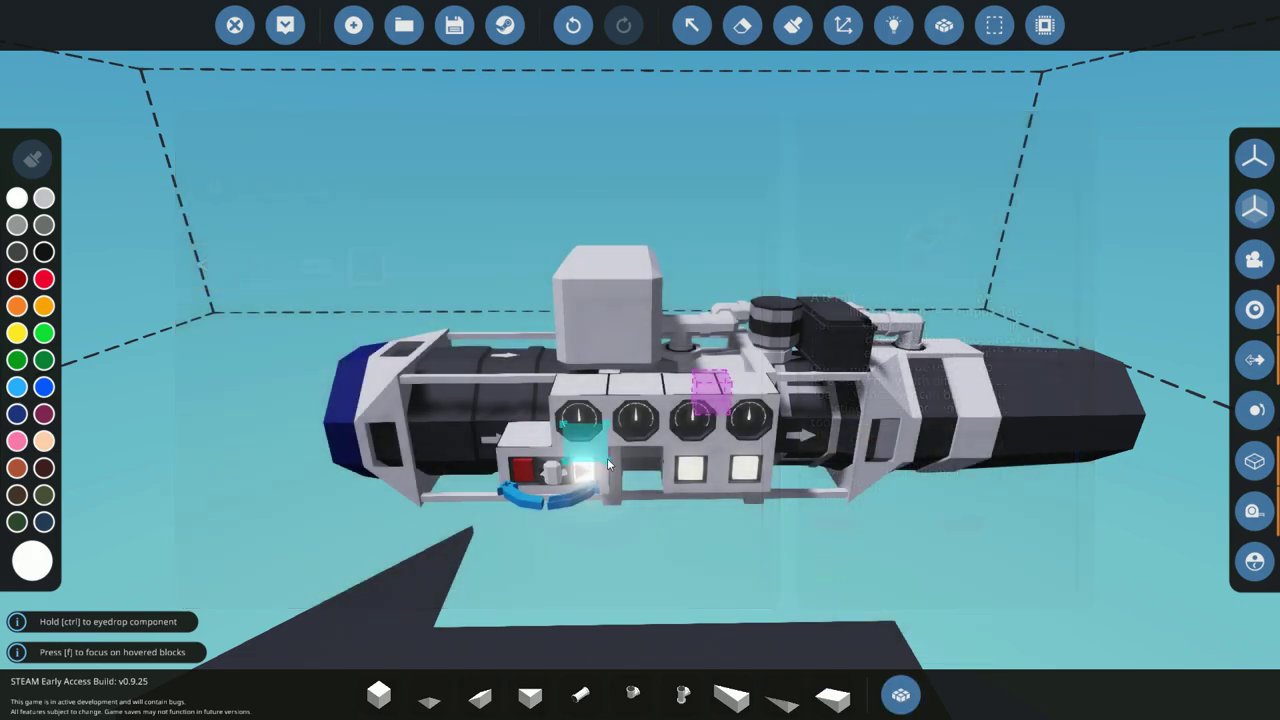
pyautogui.click(596, 463)
pyautogui.press('d')
pyautogui.press('w')
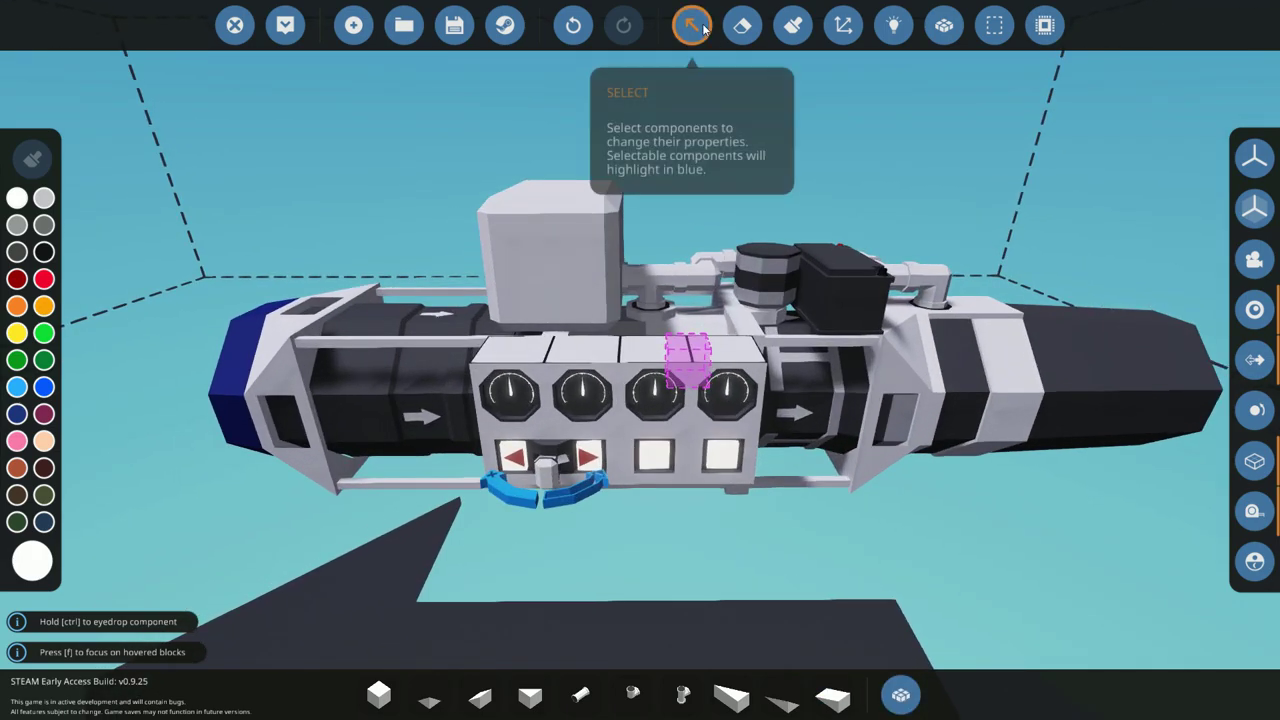
# - Set the throttle lever's display name to Engine Throttle and its max value to 85
pyautogui.click(691, 24)
pyautogui.click(540, 436)
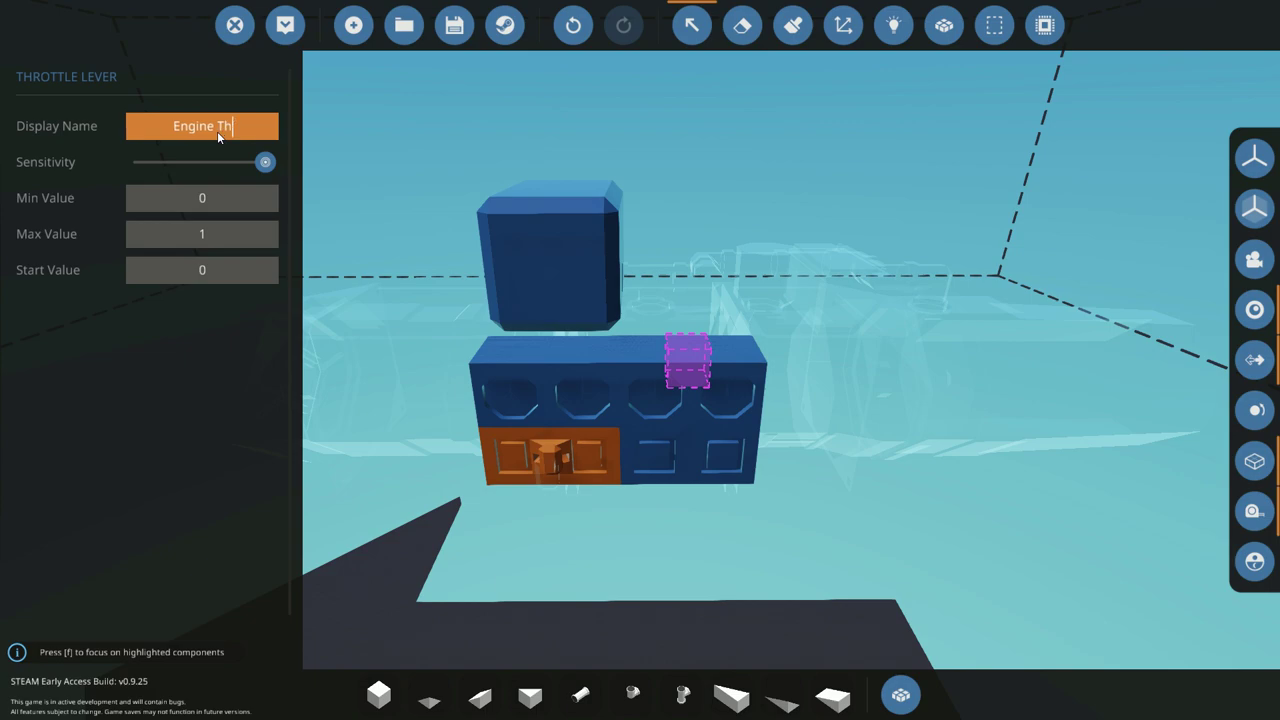
pyautogui.click(217, 131)
pyautogui.write('Engine Throttle')
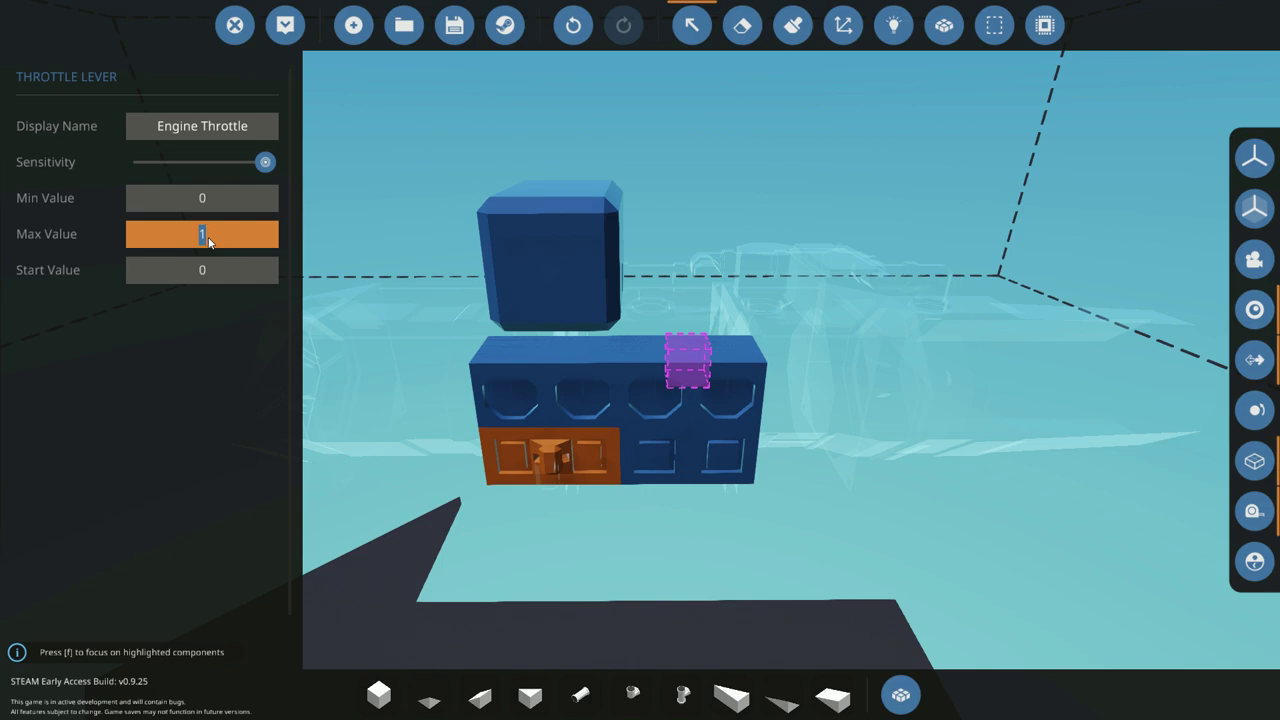
pyautogui.write('85')
pyautogui.click(215, 266)
pyautogui.click(231, 238)
pyautogui.click(243, 206)
pyautogui.click(220, 238)
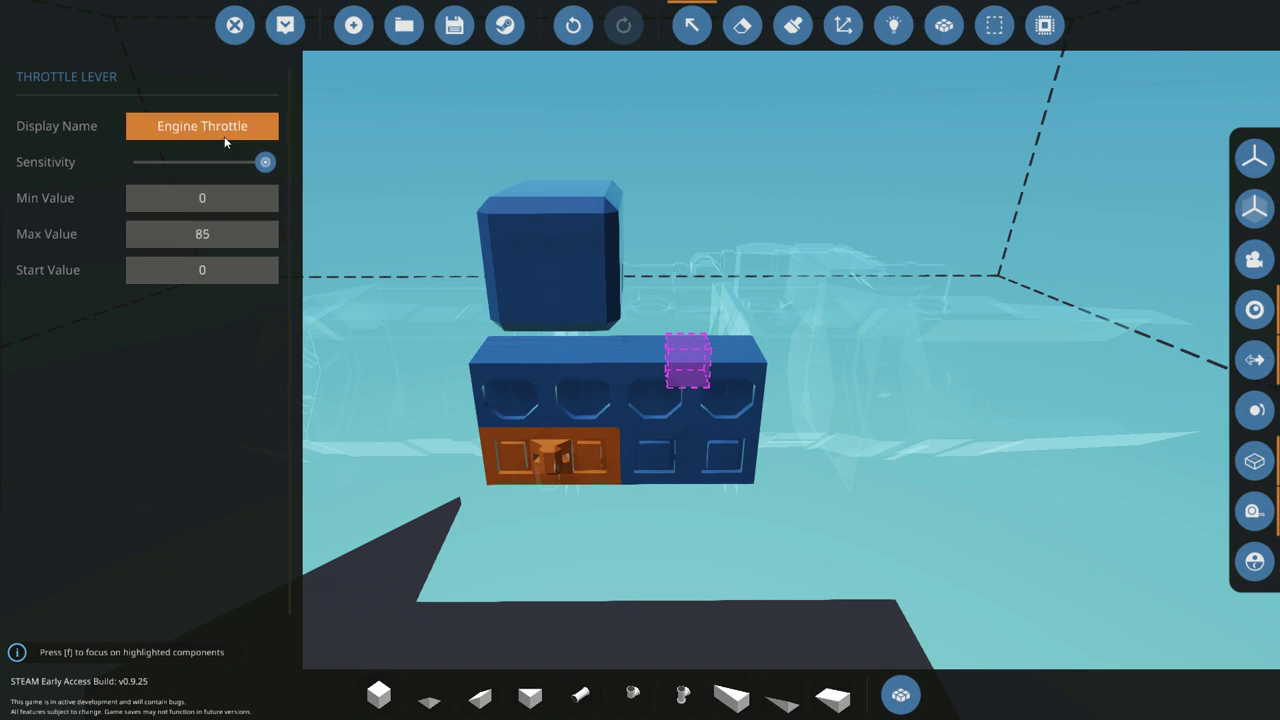
pyautogui.click(693, 28)
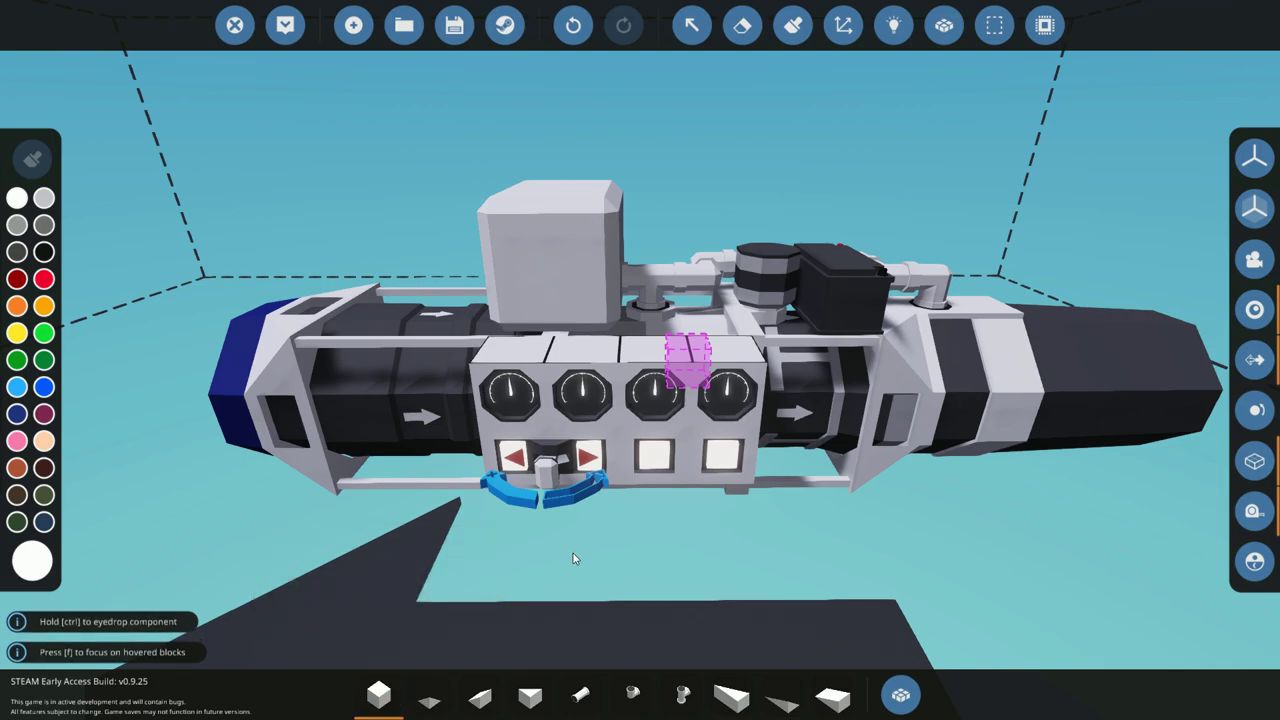
# - Rotate a second Throttle Lever upright and place it at the rear end of the control panel beside the fourth dial
pyautogui.press('a')
pyautogui.press('d')
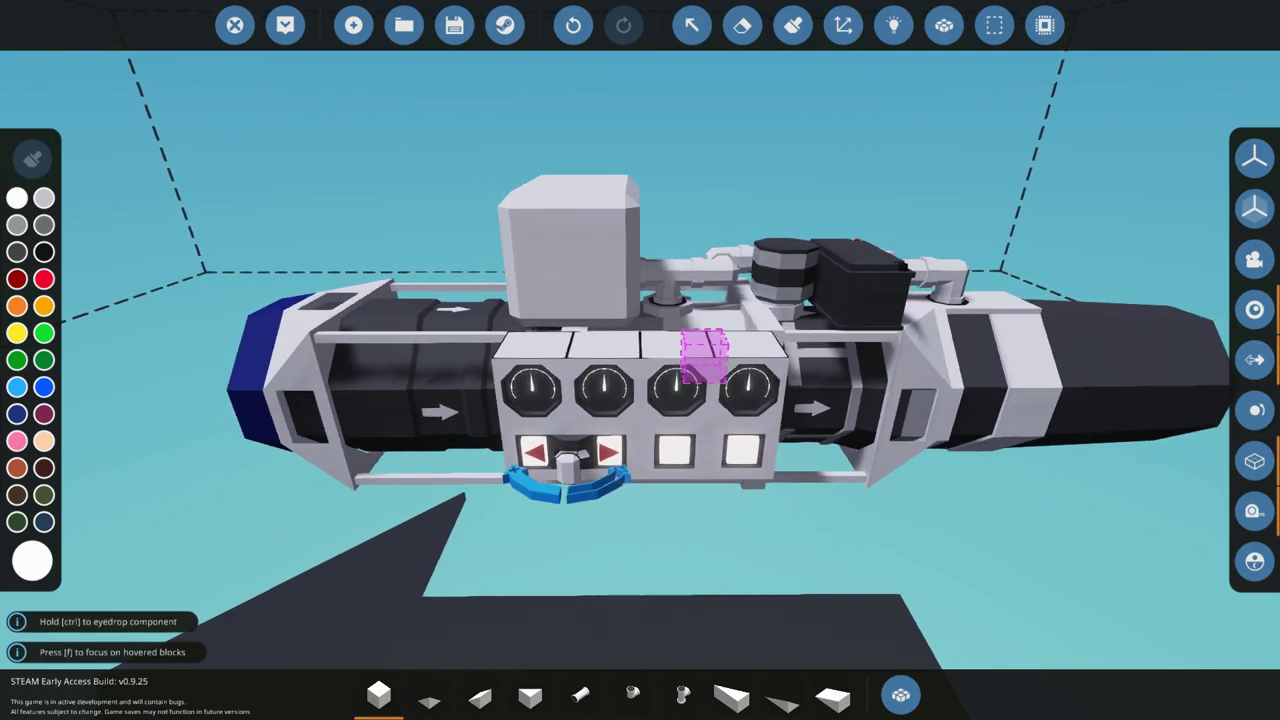
pyautogui.press('a')
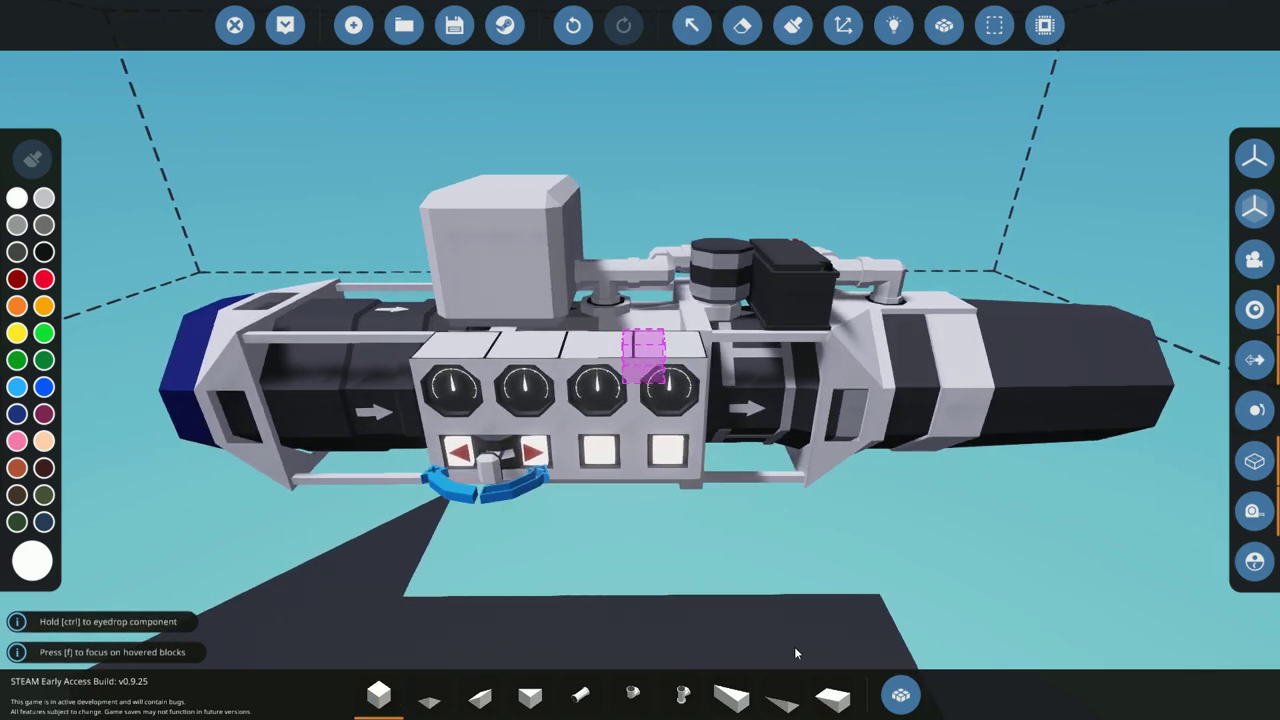
pyautogui.click(888, 692)
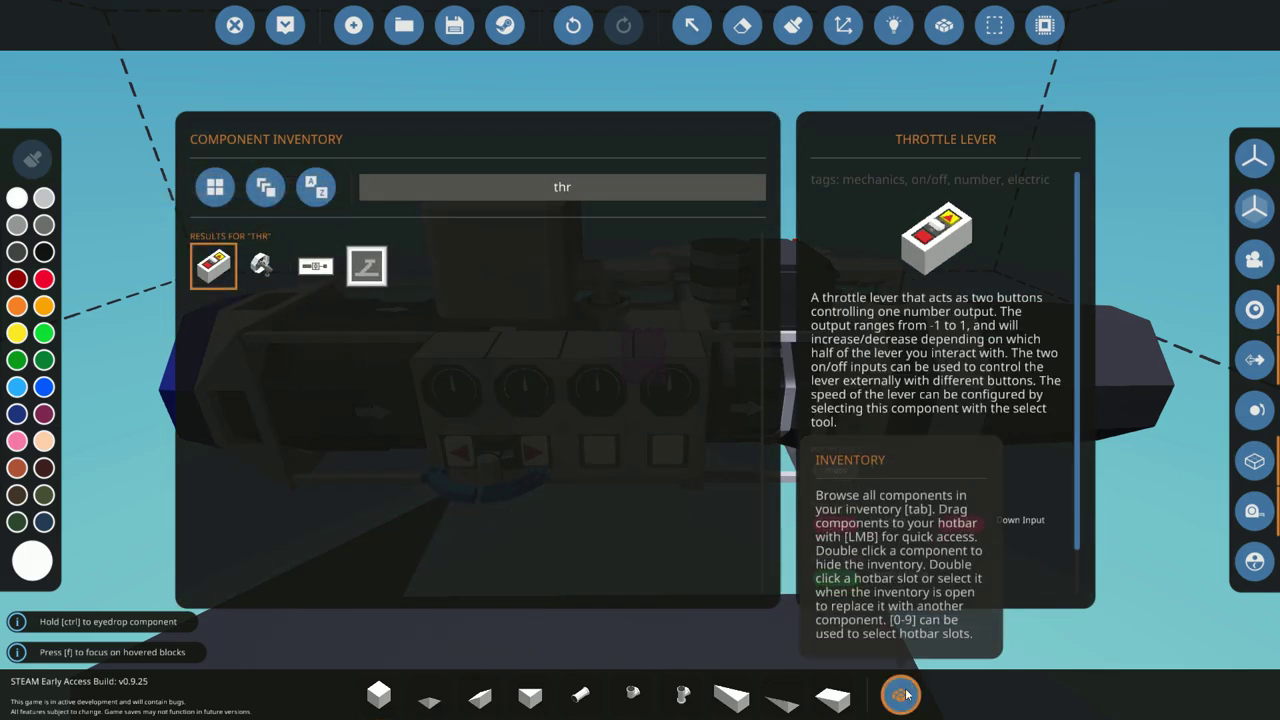
pyautogui.click(902, 694)
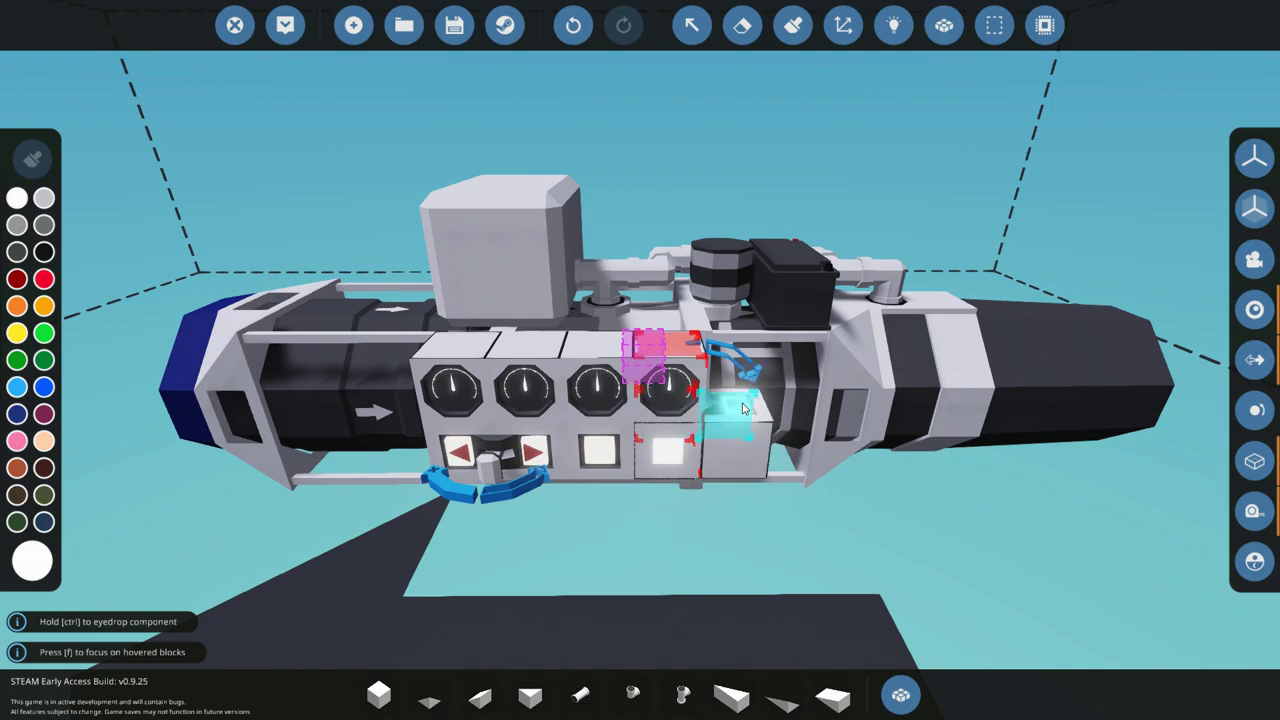
pyautogui.press('u')
pyautogui.press('u')
pyautogui.press('i')
pyautogui.press('i')
pyautogui.press('j')
pyautogui.press('j')
pyautogui.press('u')
pyautogui.press('u')
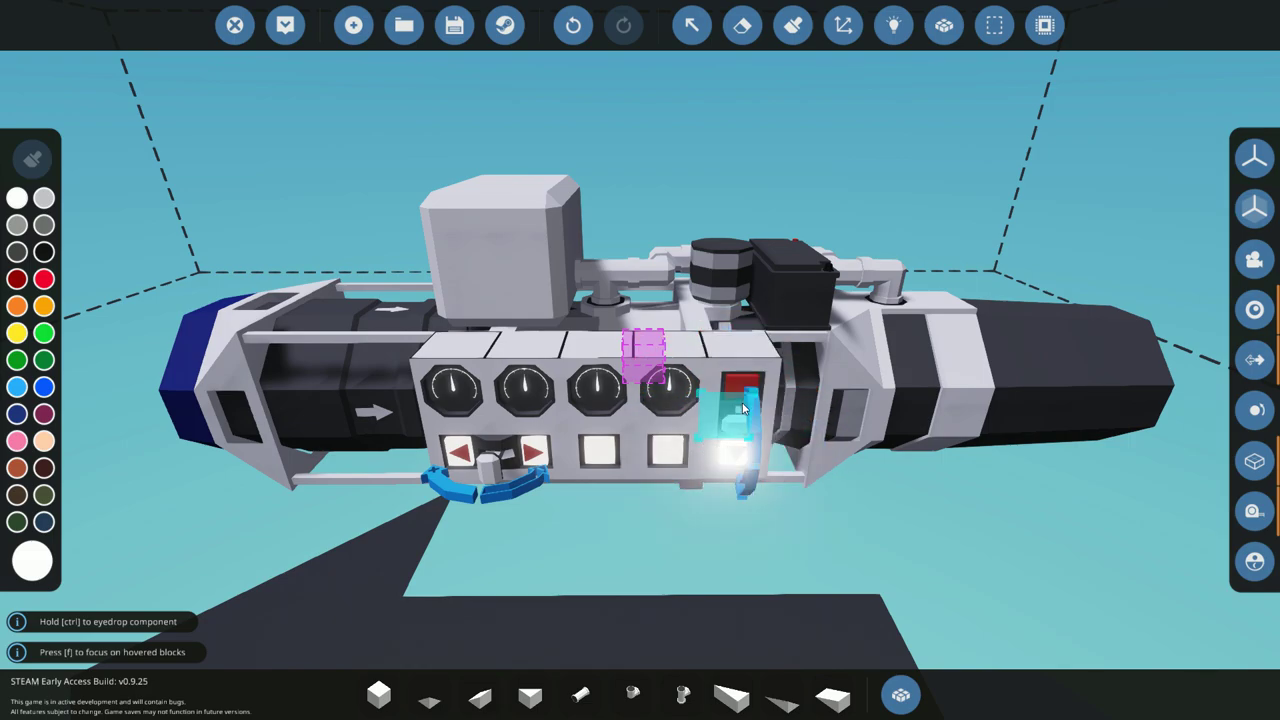
# - Set the upright throttle lever's display name to thrust Spoiler and its start value to 1
pyautogui.click(893, 25)
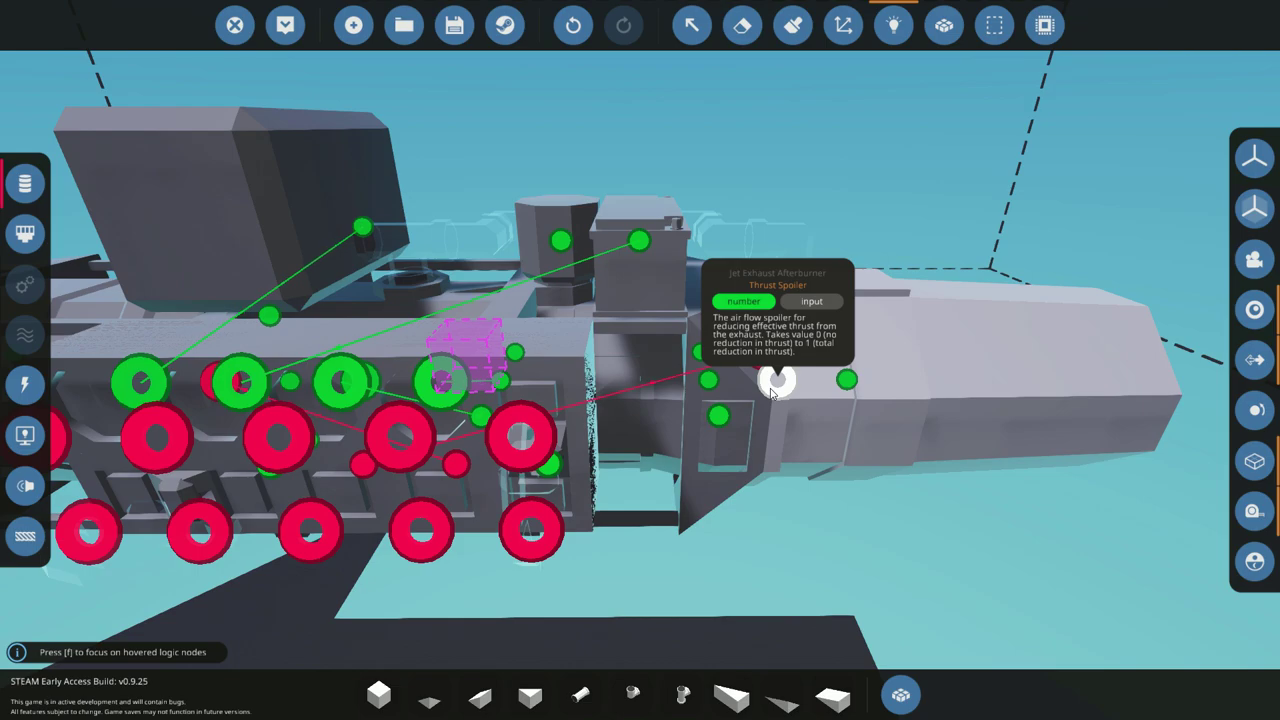
pyautogui.click(692, 25)
pyautogui.click(534, 438)
pyautogui.click(534, 437)
pyautogui.click(222, 126)
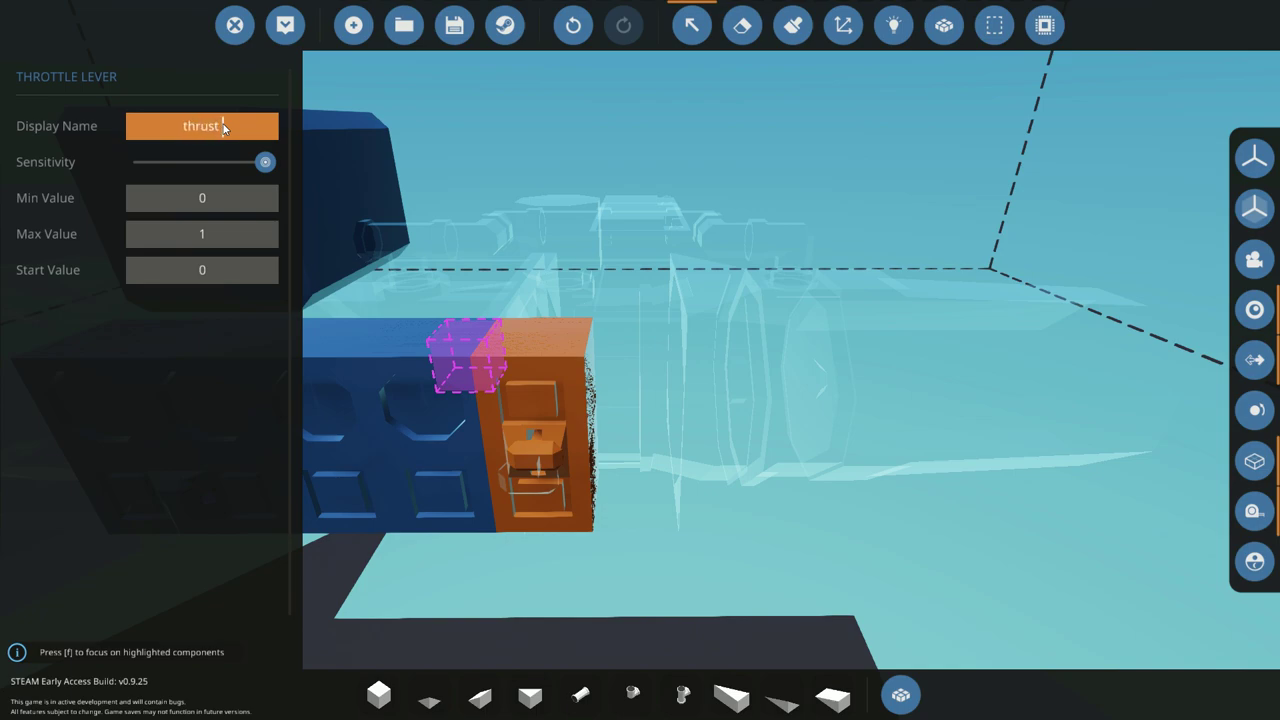
pyautogui.write('thrust Spoiler')
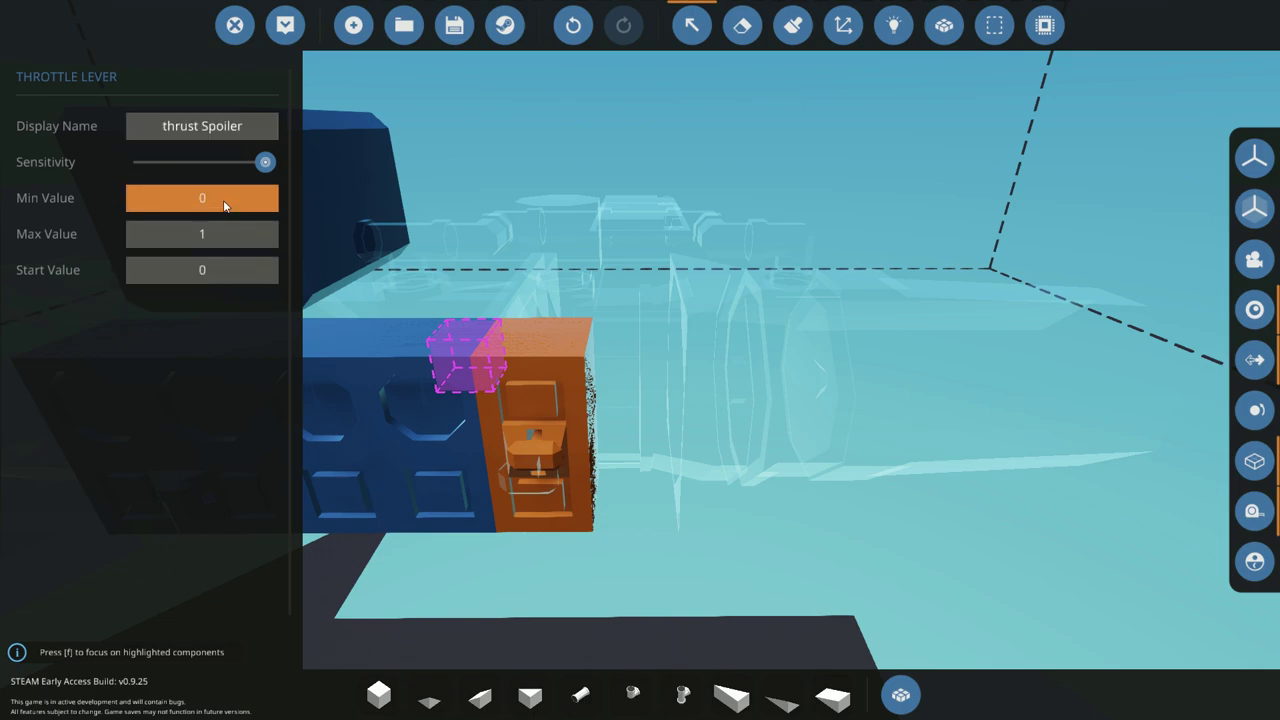
pyautogui.moveTo(224, 276); pyautogui.dragTo(175, 277)
pyautogui.write('1')
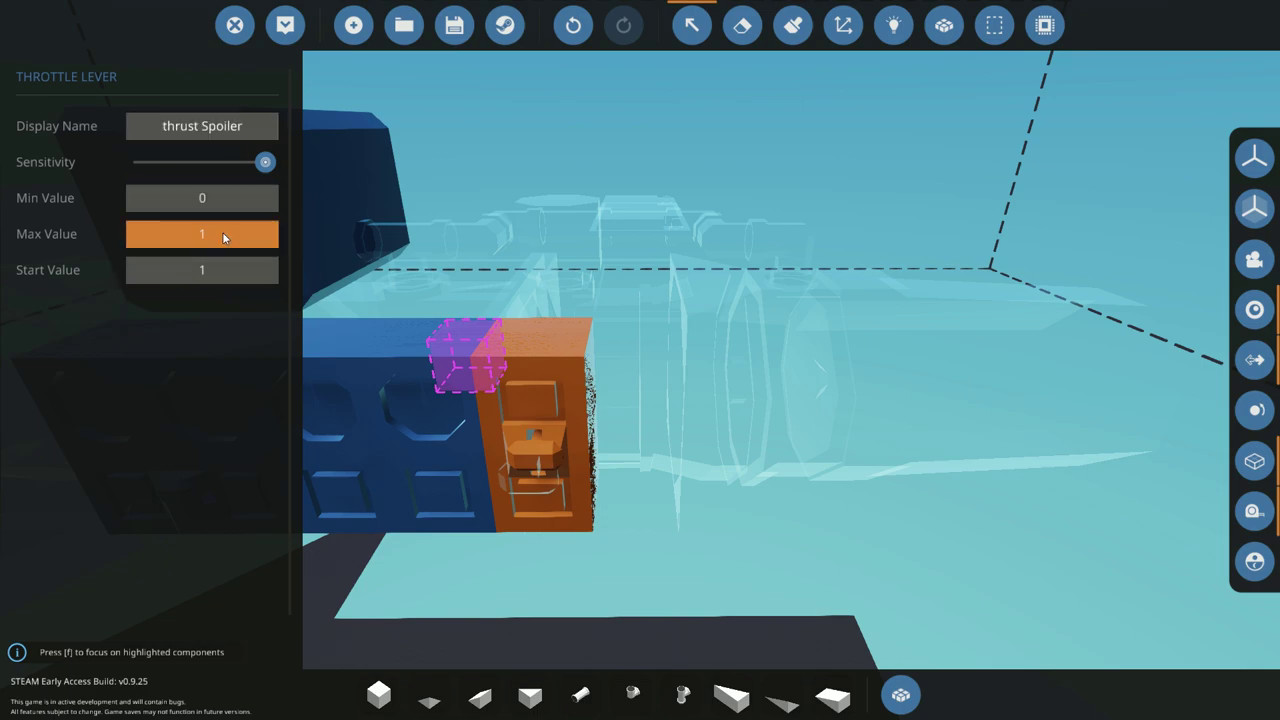
pyautogui.click(691, 28)
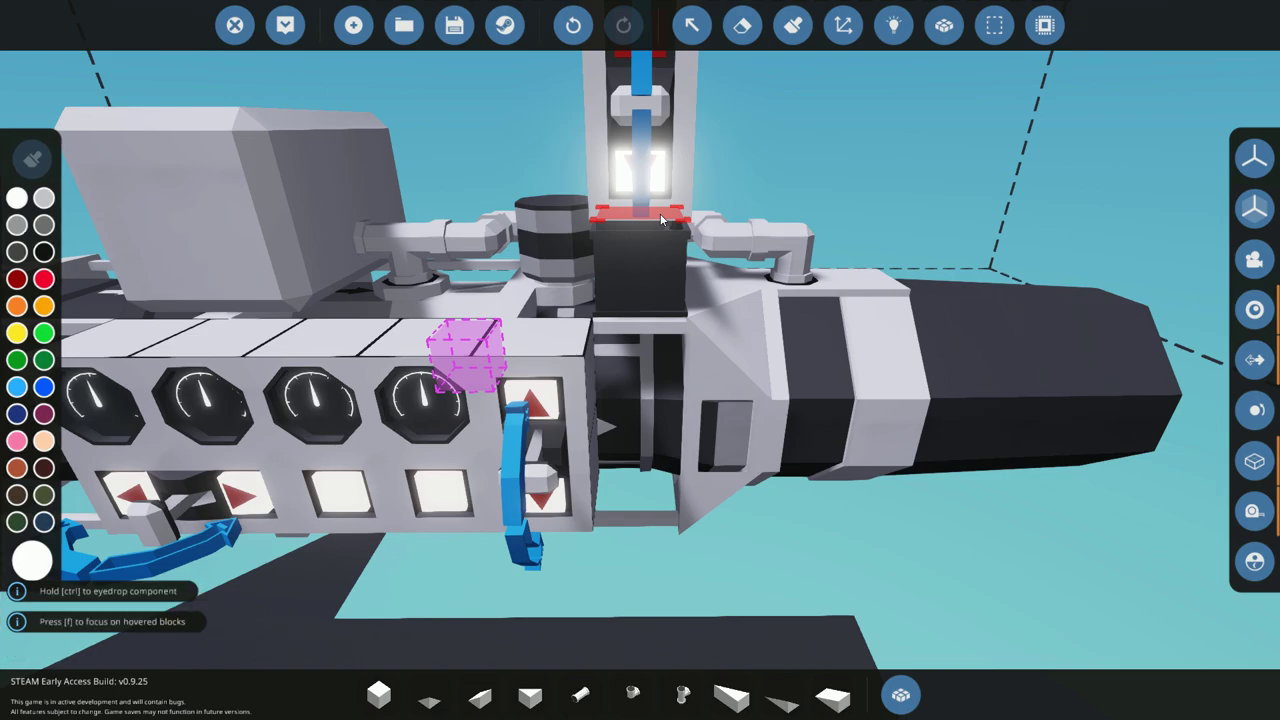
pyautogui.click(691, 25)
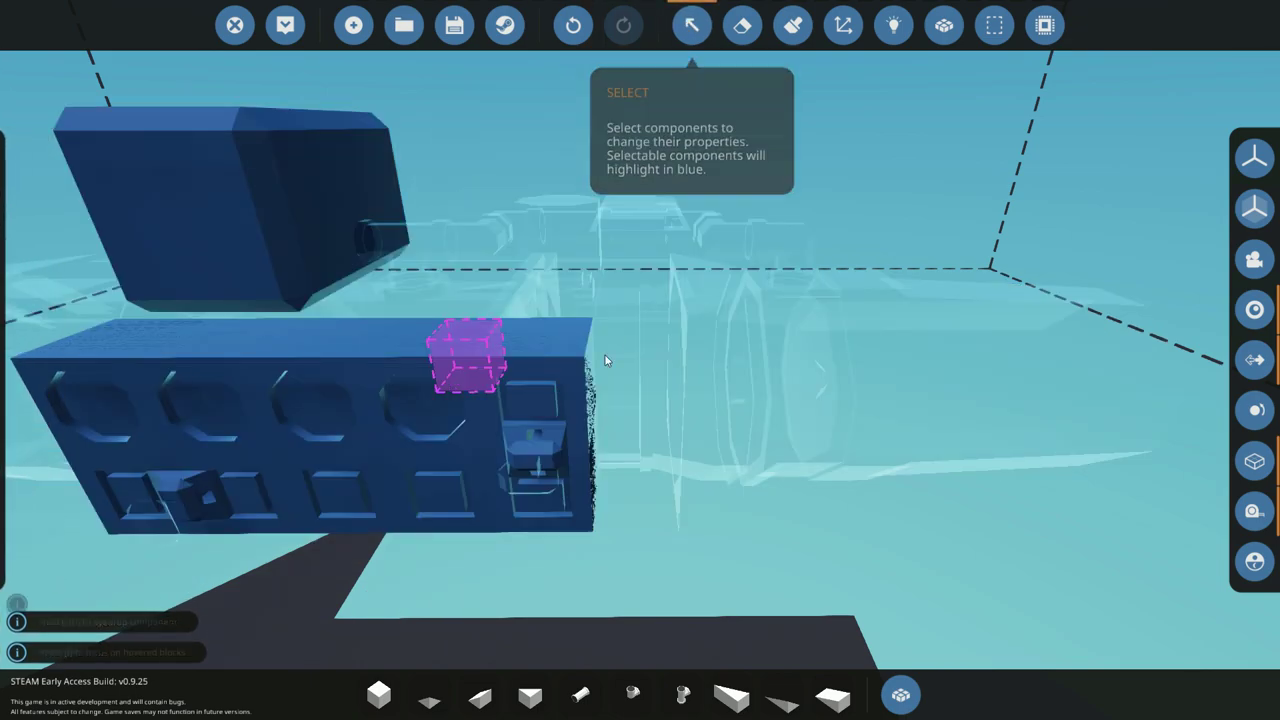
pyautogui.click(529, 431)
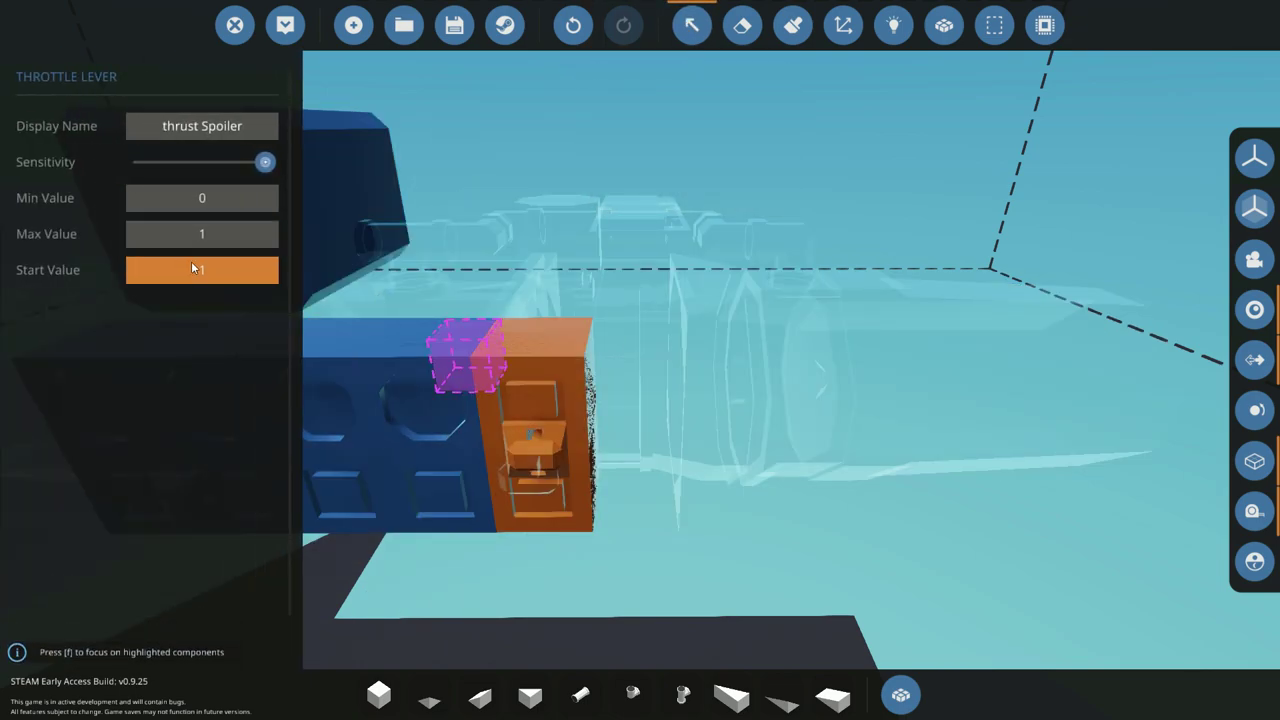
pyautogui.click(693, 27)
# - Search the component inventory for "whe" and choose the twin-wheel component for the engine's underside
pyautogui.press('s')
pyautogui.click(379, 695)
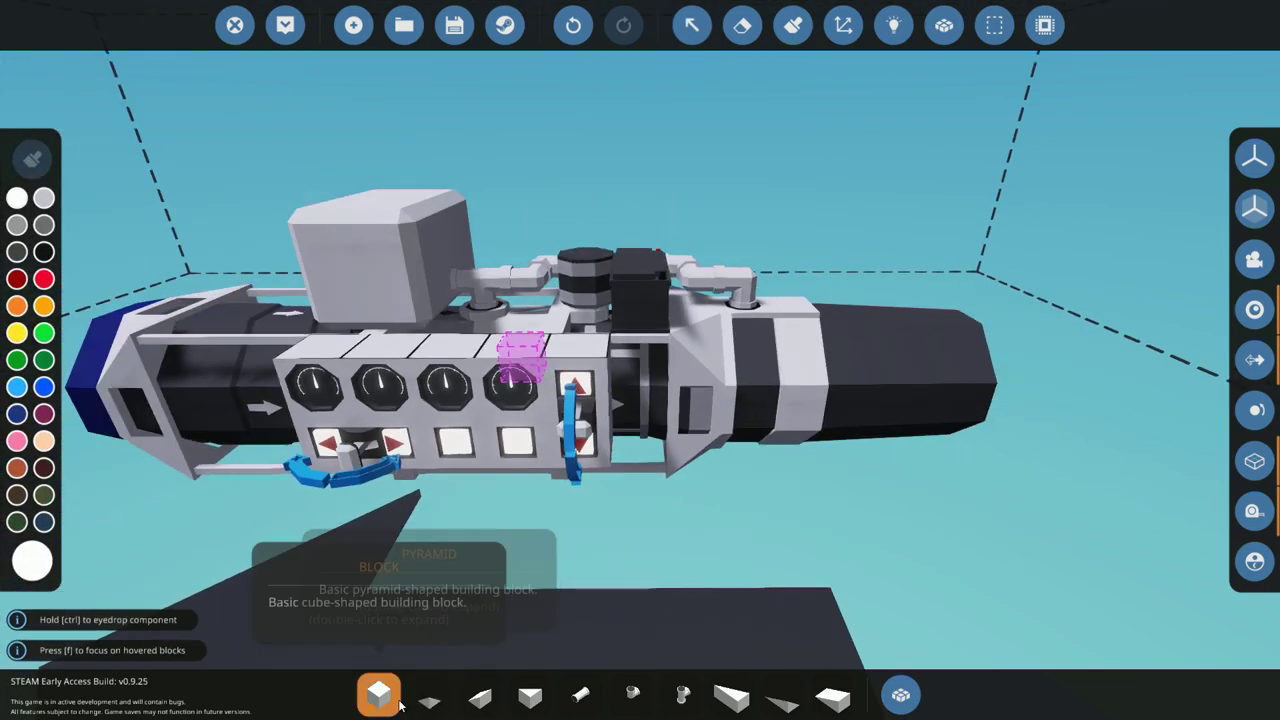
pyautogui.press('a')
pyautogui.press('a')
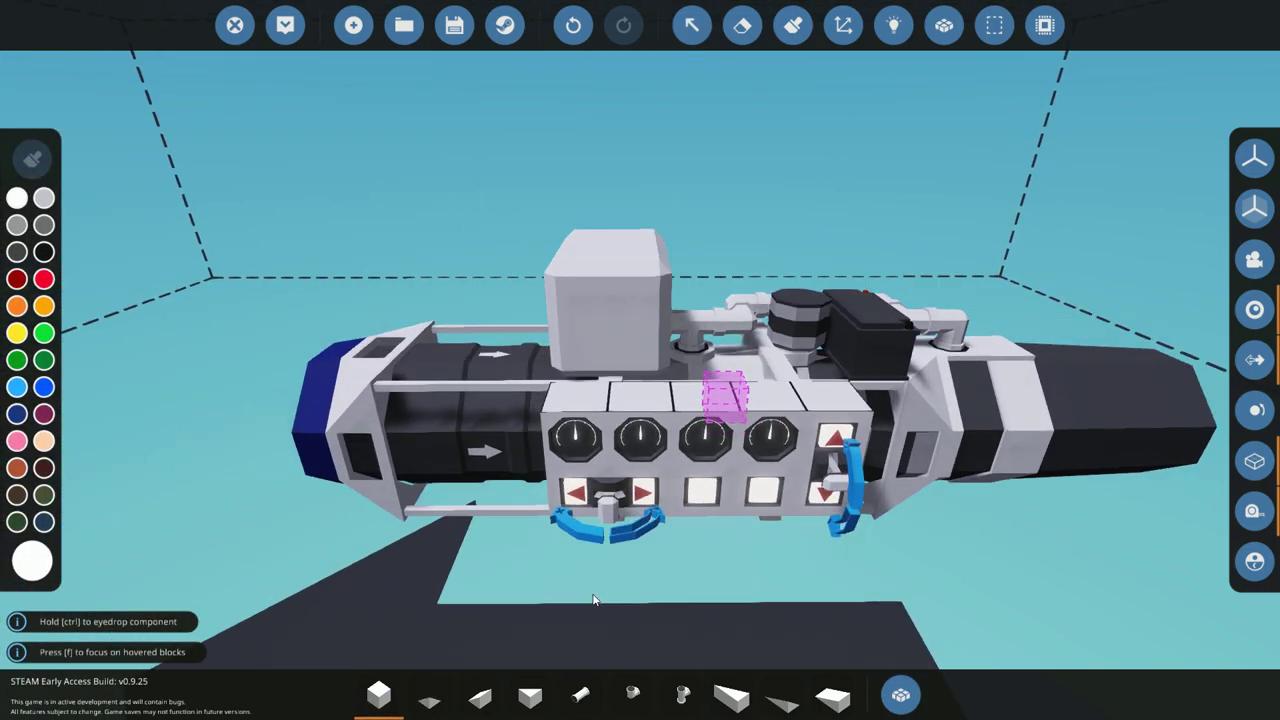
pyautogui.press('d')
pyautogui.press('w')
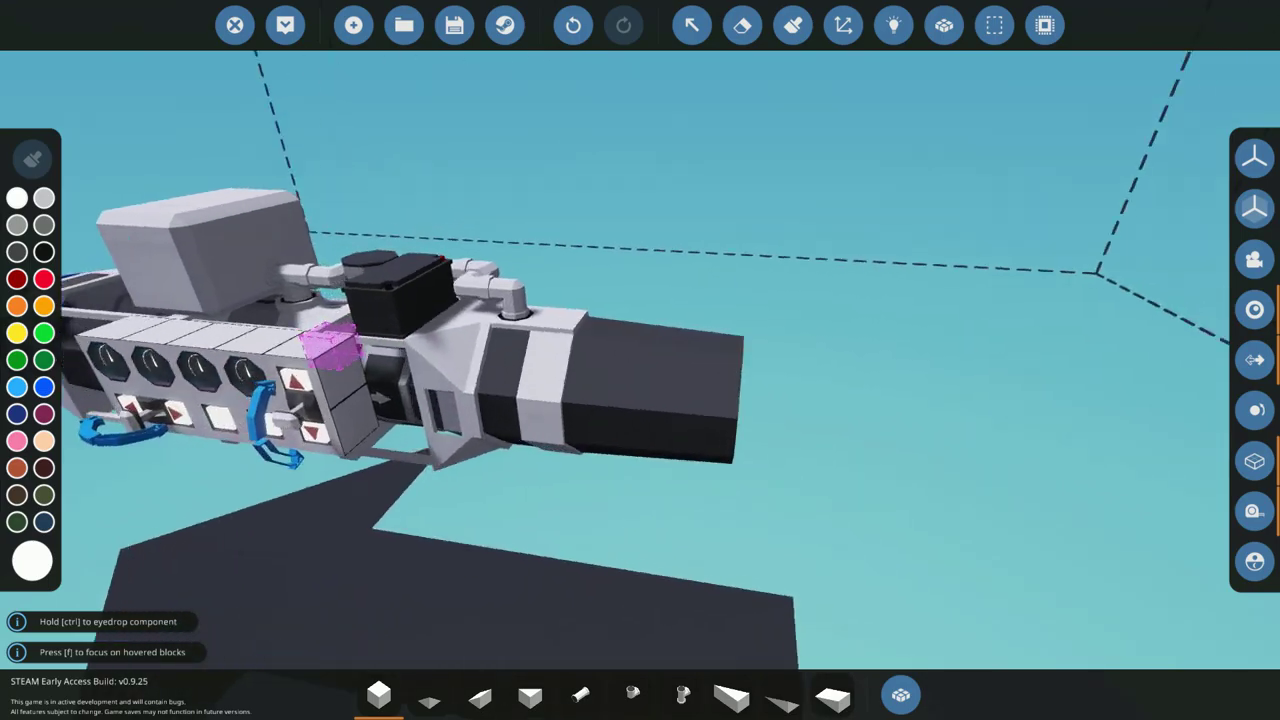
pyautogui.press('a')
pyautogui.press('w')
pyautogui.moveTo(872, 665); pyautogui.dragTo(900, 694)
pyautogui.click(900, 694)
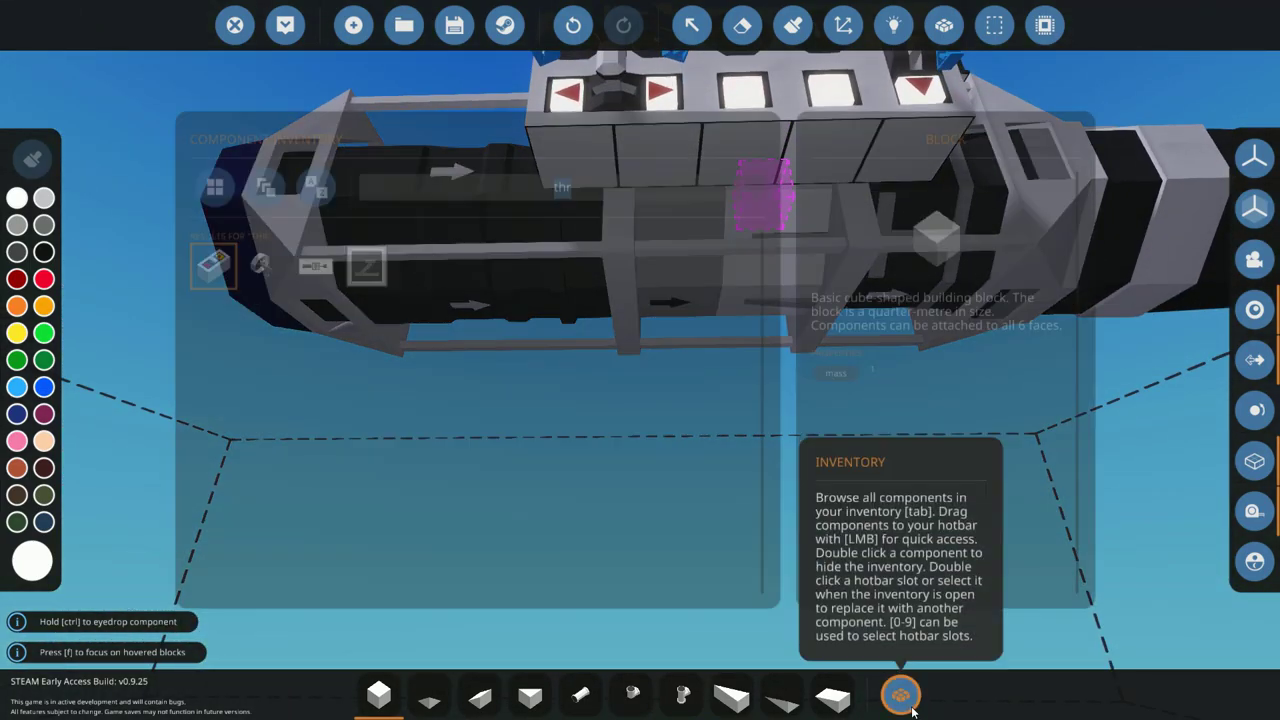
pyautogui.write('whe')
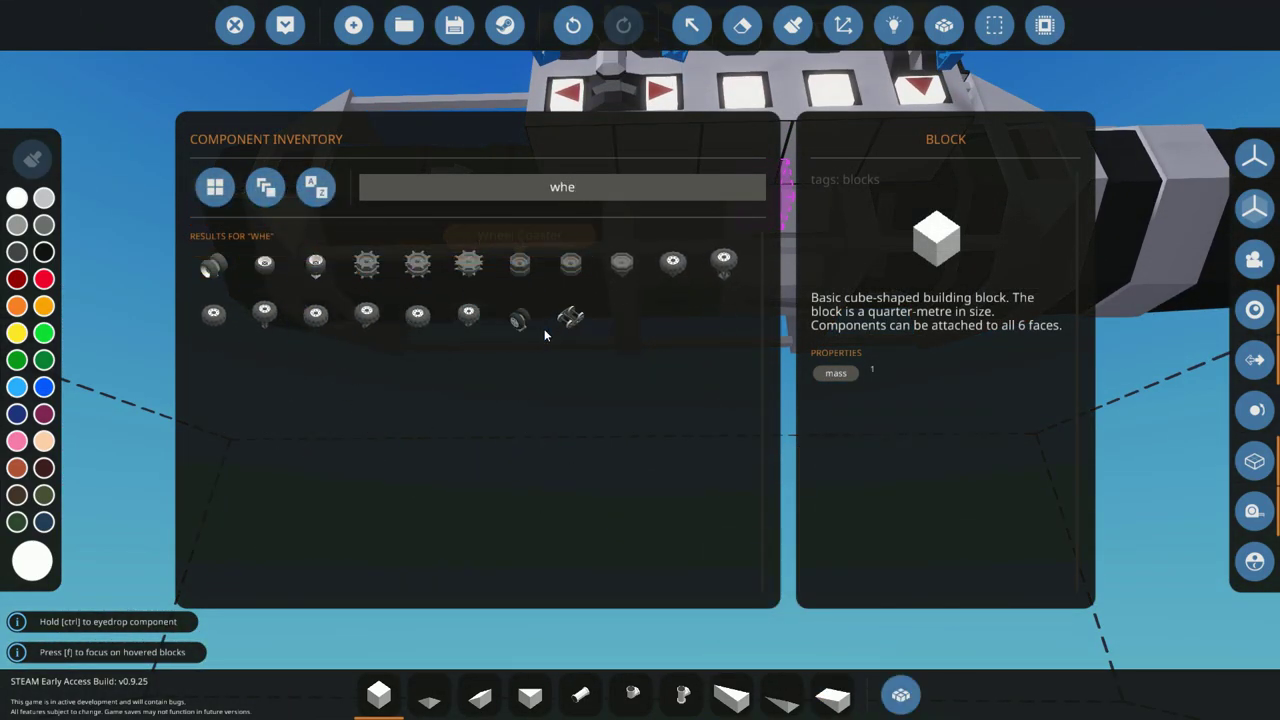
pyautogui.click(519, 317)
pyautogui.click(908, 696)
# - Enable the red symmetry plane for mirrored placement of the wheels under the engine
pyautogui.moveTo(870, 420); pyautogui.dragTo(864, 340)
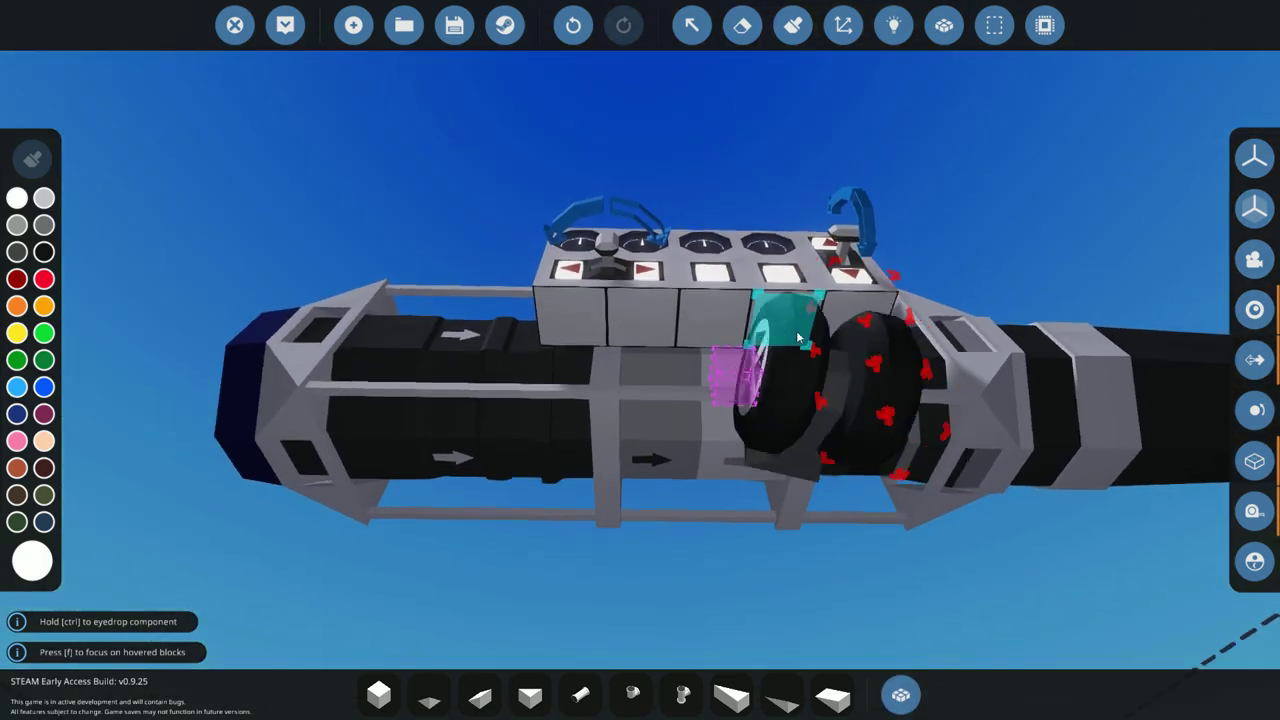
pyautogui.press('s')
pyautogui.click(1252, 160)
pyautogui.click(1040, 157)
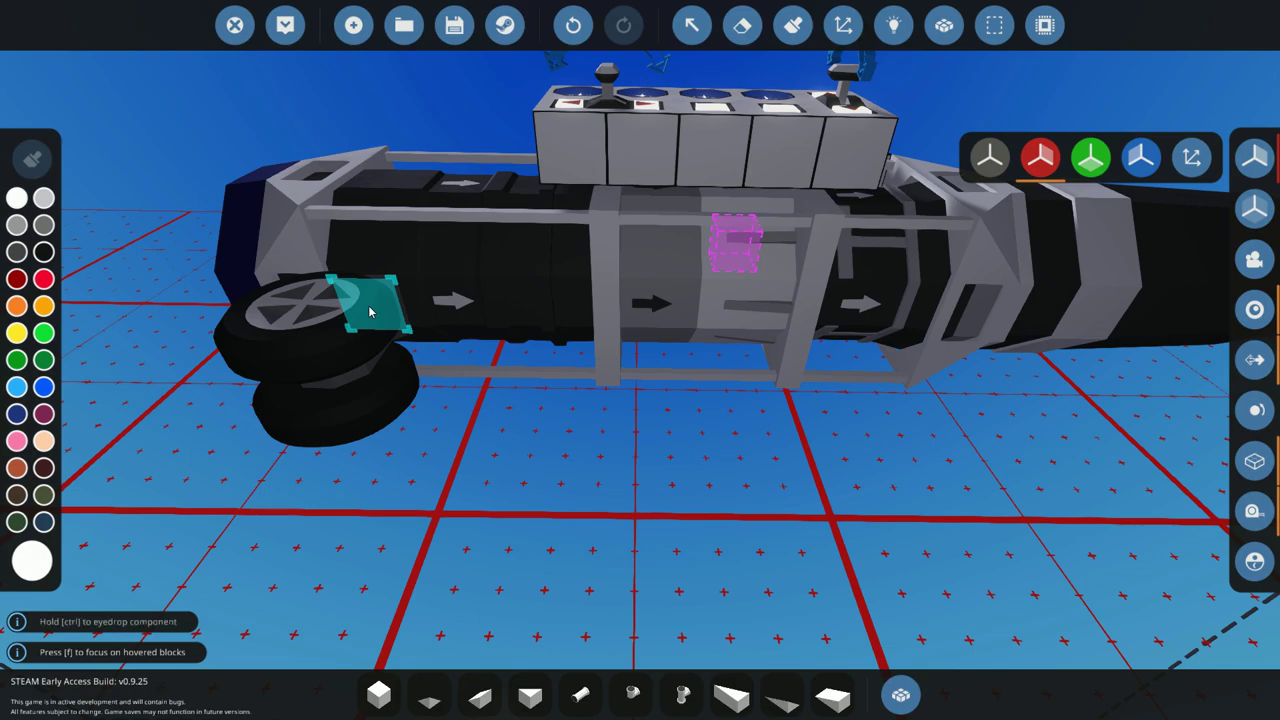
# - Place the twin wheels under the engine's front end with mirrored placement, and turn the symmetry off
pyautogui.click(371, 311)
pyautogui.press('d')
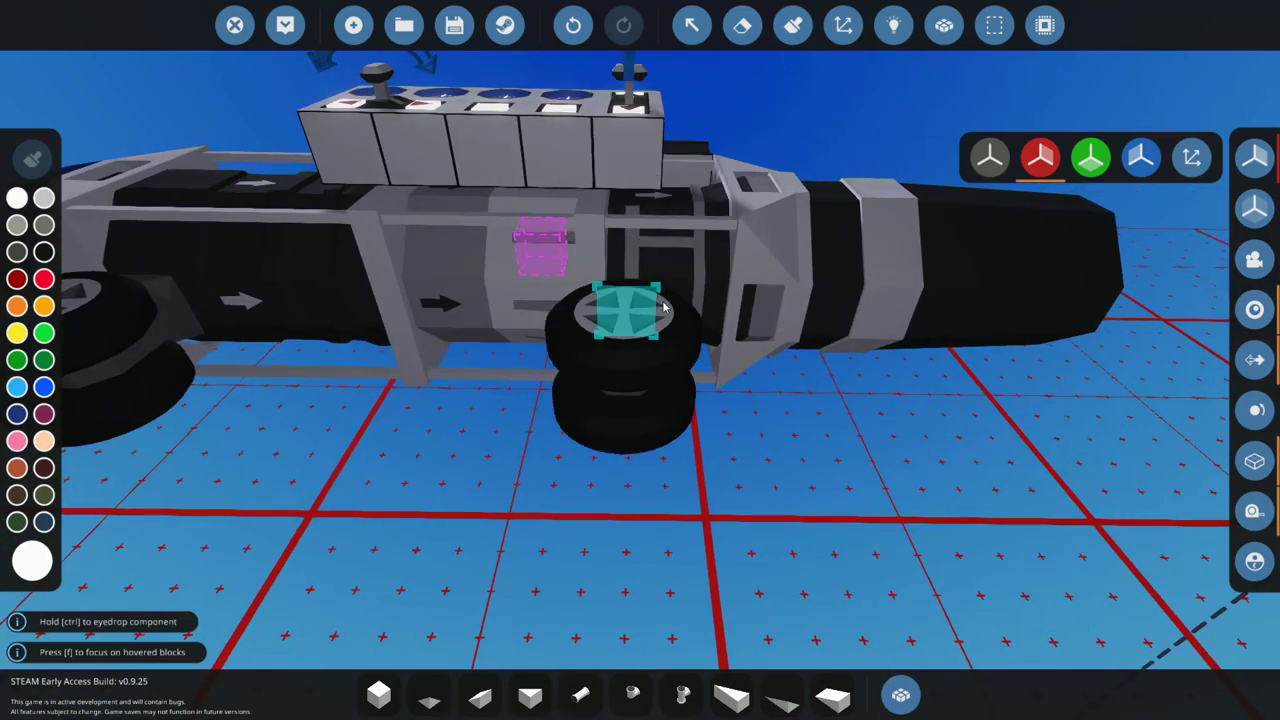
pyautogui.click(989, 157)
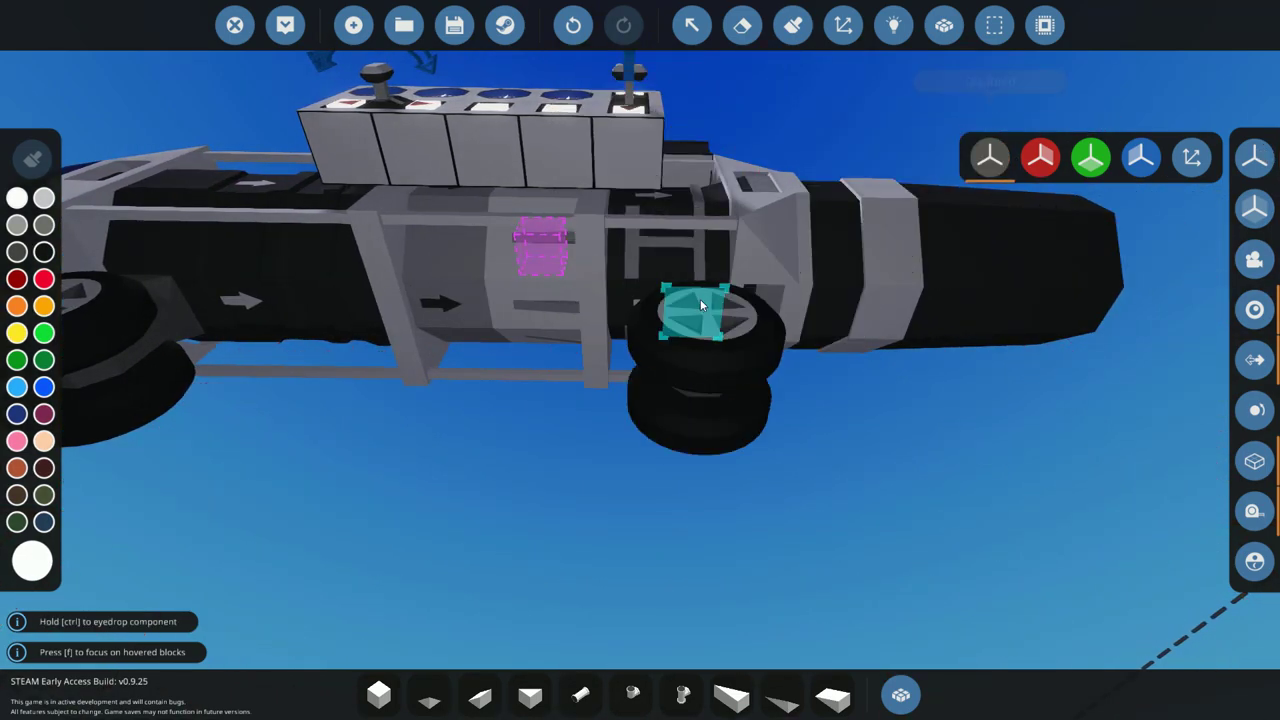
pyautogui.click(700, 299)
pyautogui.click(700, 348)
pyautogui.rightClick(708, 247)
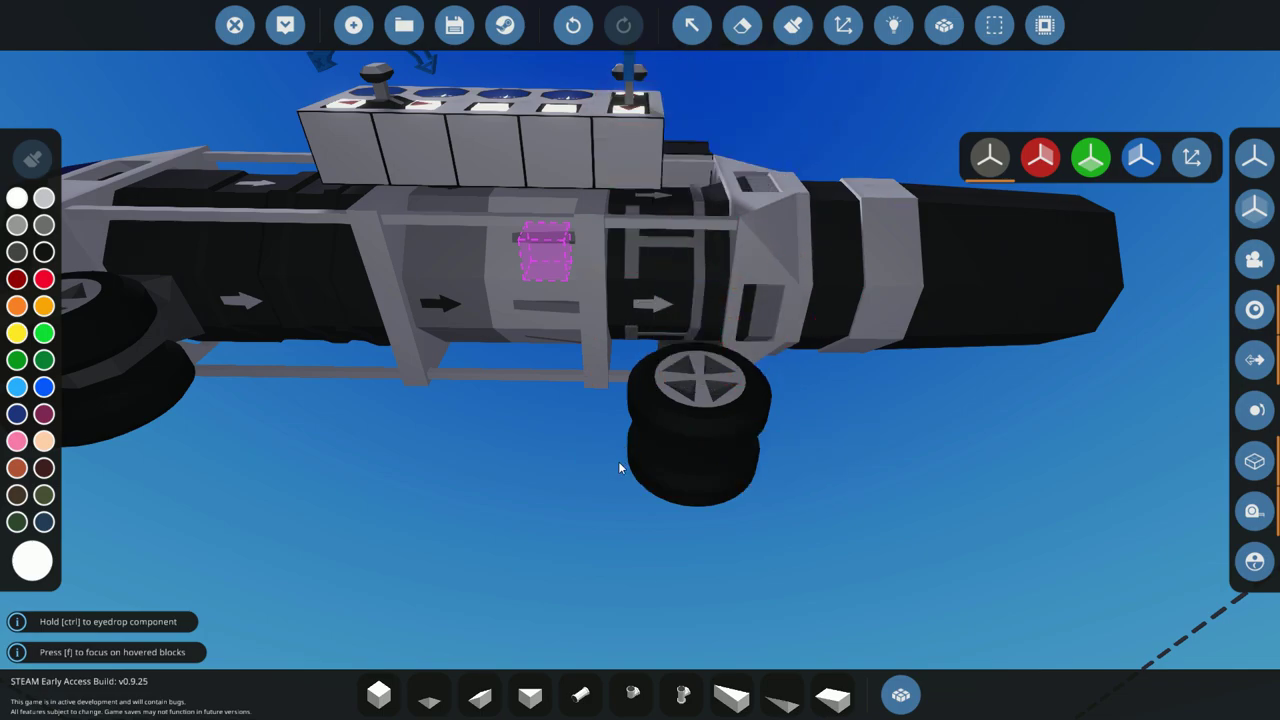
pyautogui.rightClick(696, 404)
pyautogui.click(620, 405)
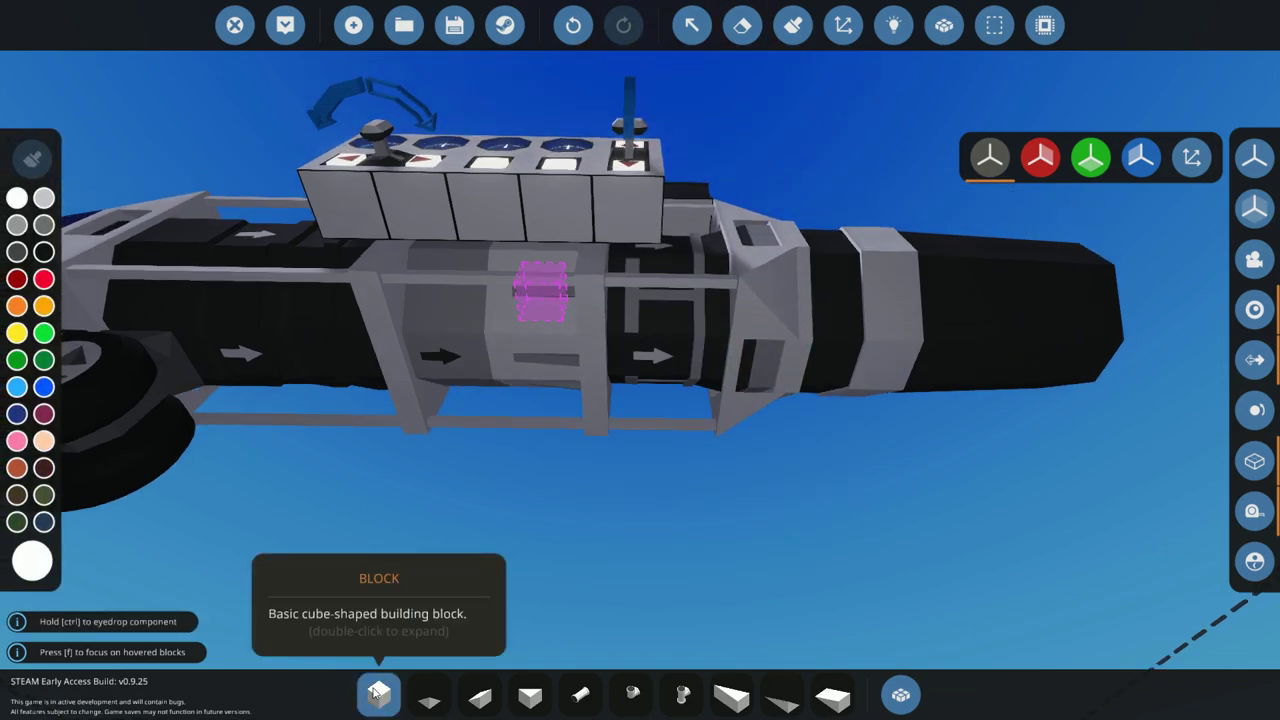
# - Place a block on each side beneath the rear frame and mount copies of the front twin wheels on both blocks
pyautogui.click(378, 694)
pyautogui.click(614, 210)
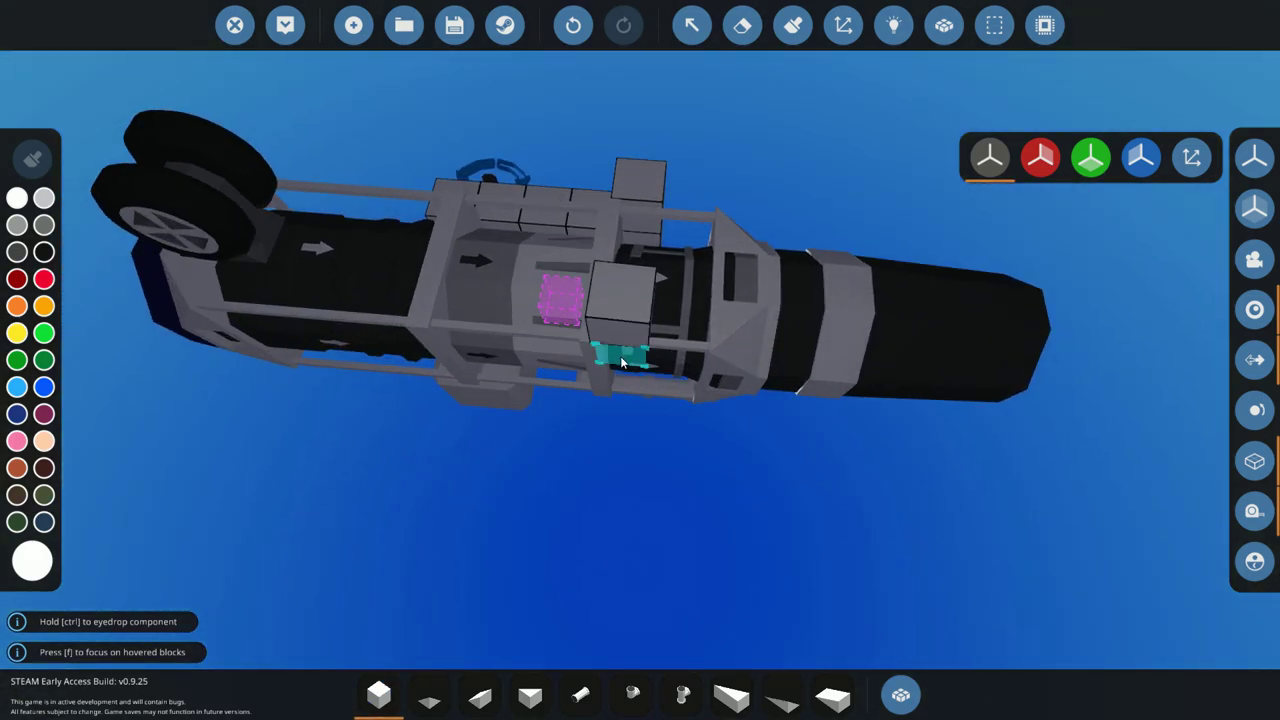
pyautogui.click(610, 356)
pyautogui.rightClick(608, 320)
pyautogui.keyDown('ctrl'); pyautogui.click(208, 208); pyautogui.keyUp('ctrl')
pyautogui.click(644, 190)
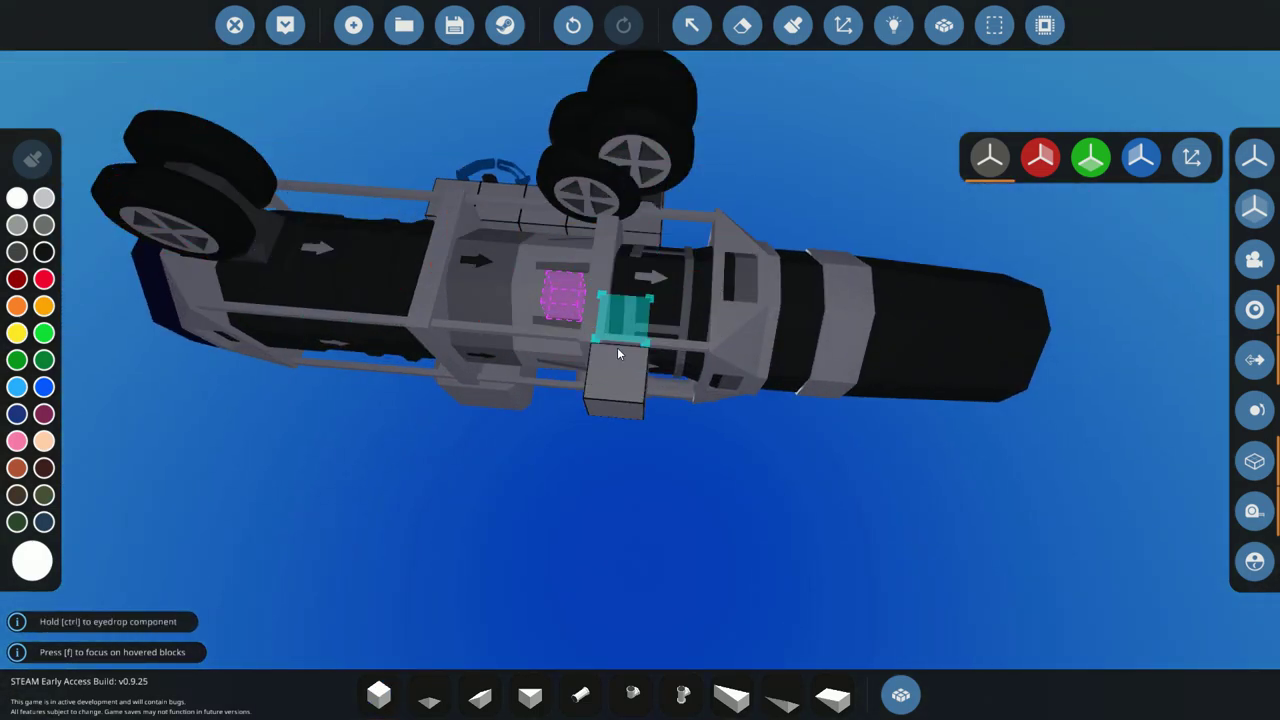
pyautogui.click(616, 364)
# - Move the whole vehicle down so its wheels sit close to the floor arrow of the edit grid
pyautogui.press('space')
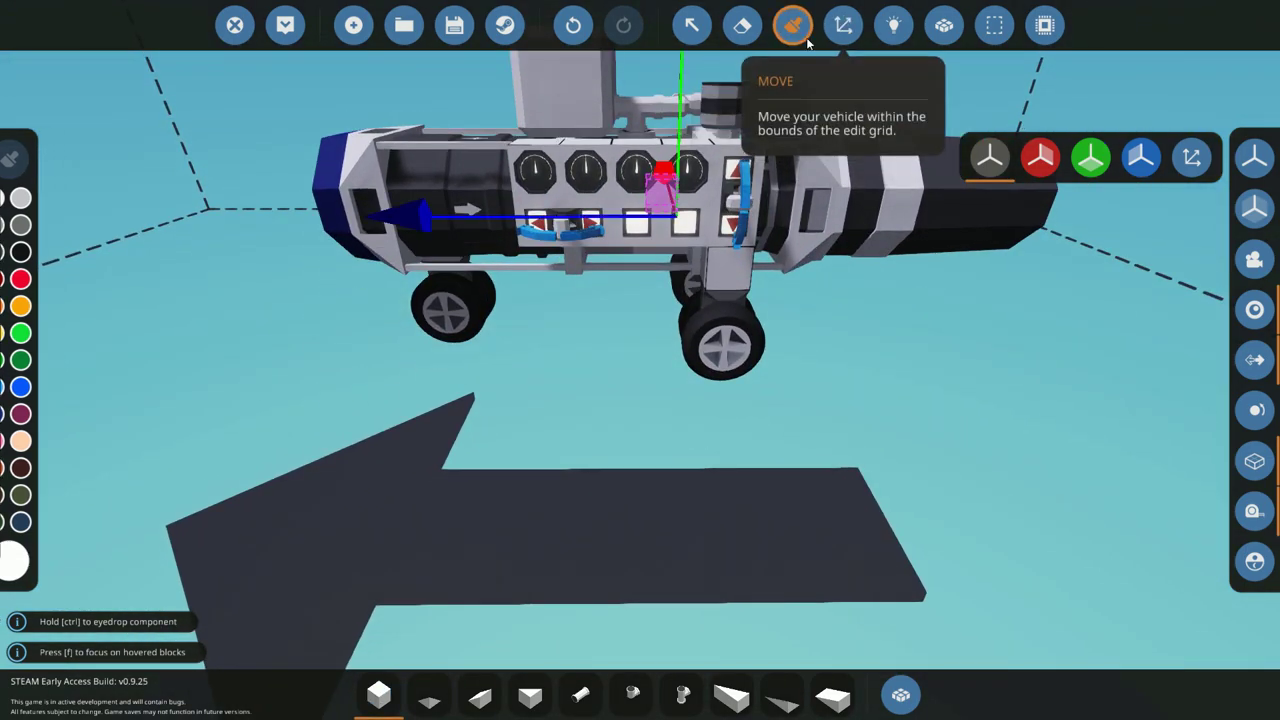
pyautogui.click(843, 25)
pyautogui.moveTo(647, 451); pyautogui.dragTo(660, 250)
pyautogui.click(843, 25)
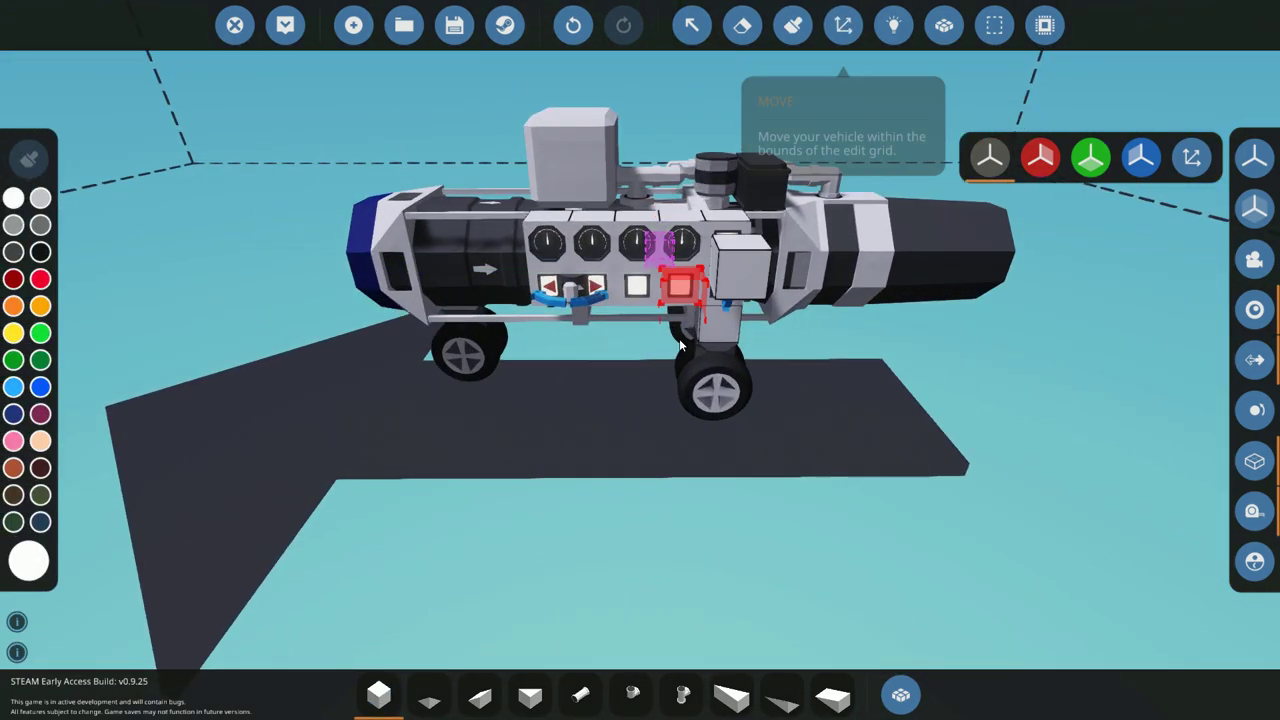
# - Connect the thrust Spoiler lever's Throttle Value output to the number input on the engine's rear exhaust section
pyautogui.press('w')
pyautogui.press('space')
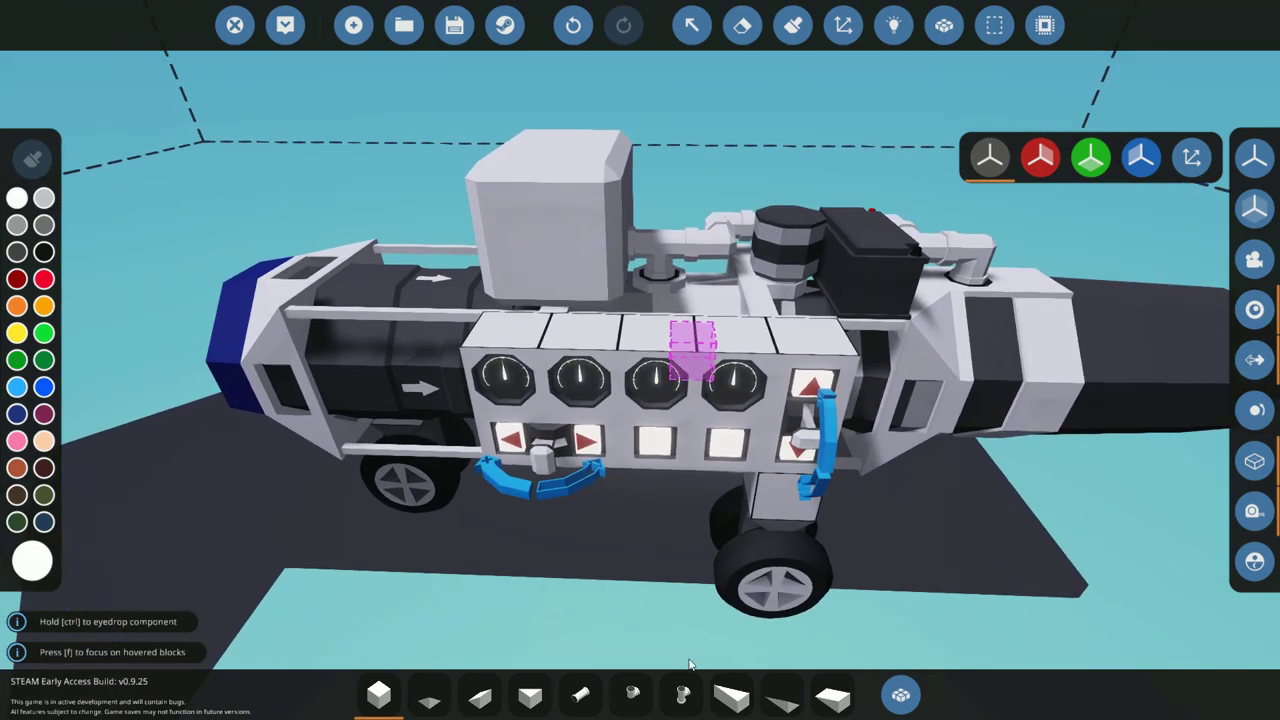
pyautogui.click(940, 28)
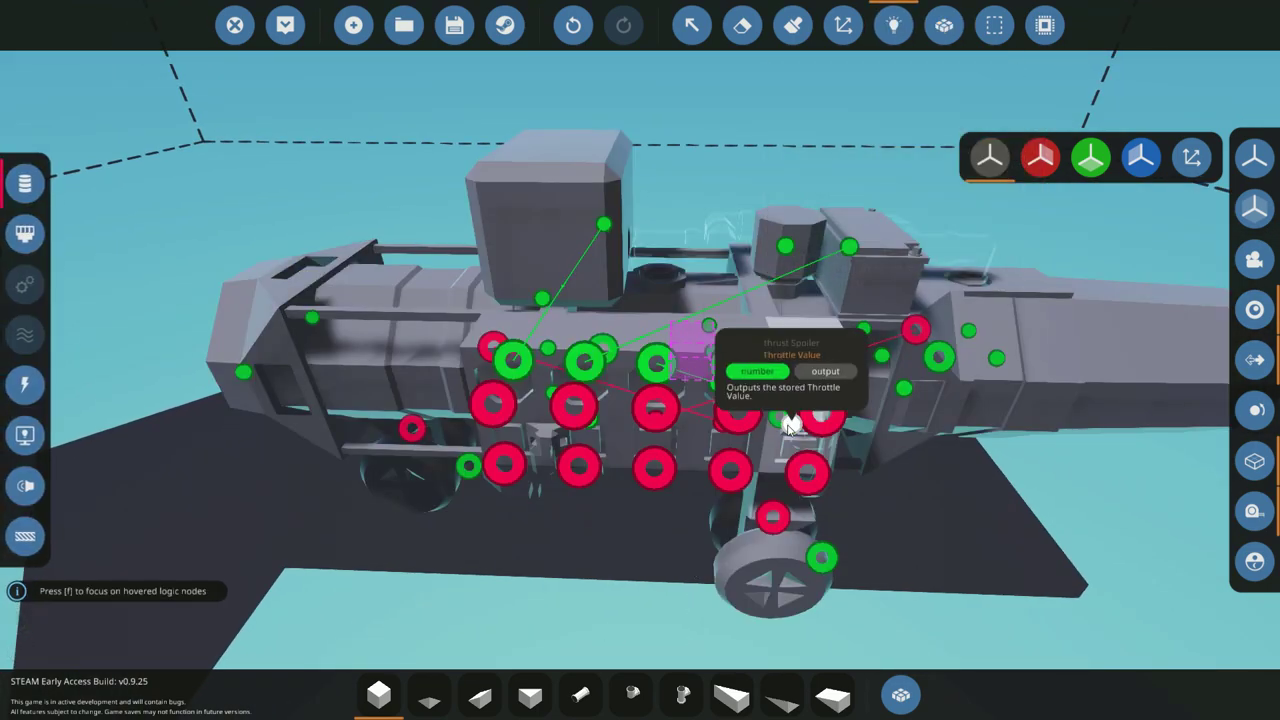
pyautogui.moveTo(790, 424); pyautogui.dragTo(930, 372)
# - Examine the Wheel Coaster's Brake input and the Jet Combustion Chamber's RPS output and Throttle input
pyautogui.press('space')
pyautogui.press('a')
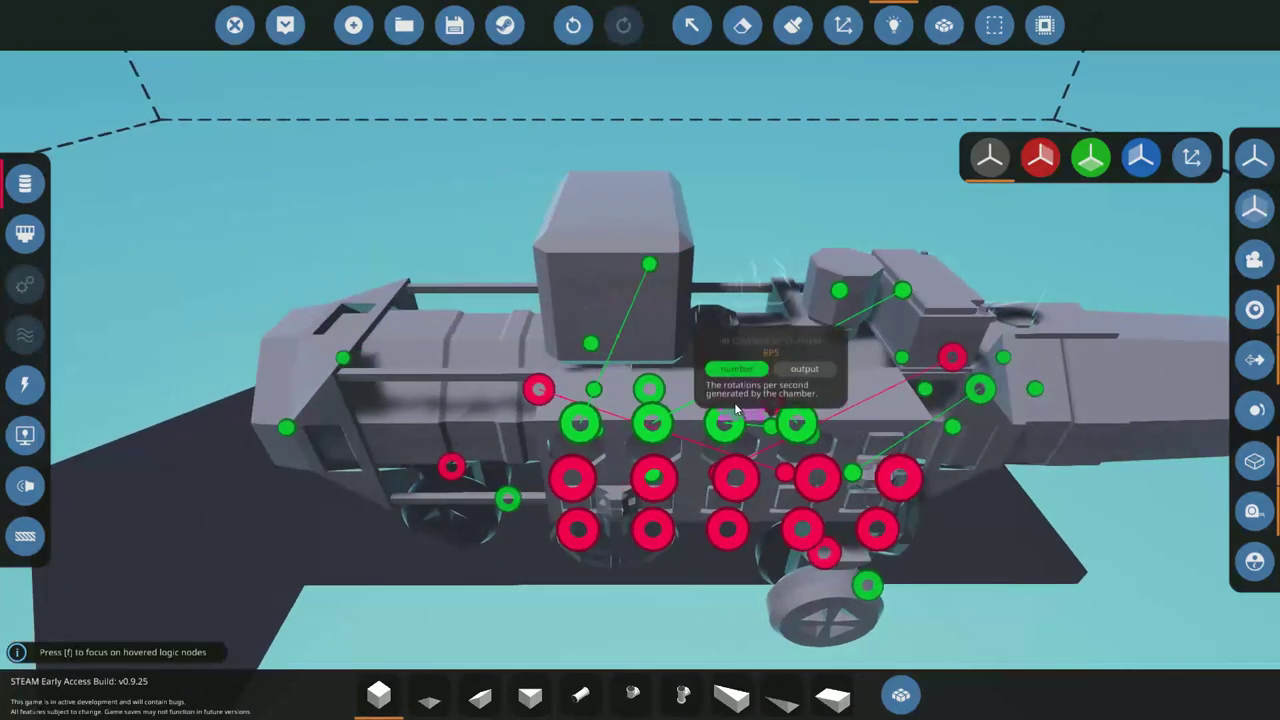
pyautogui.press('space')
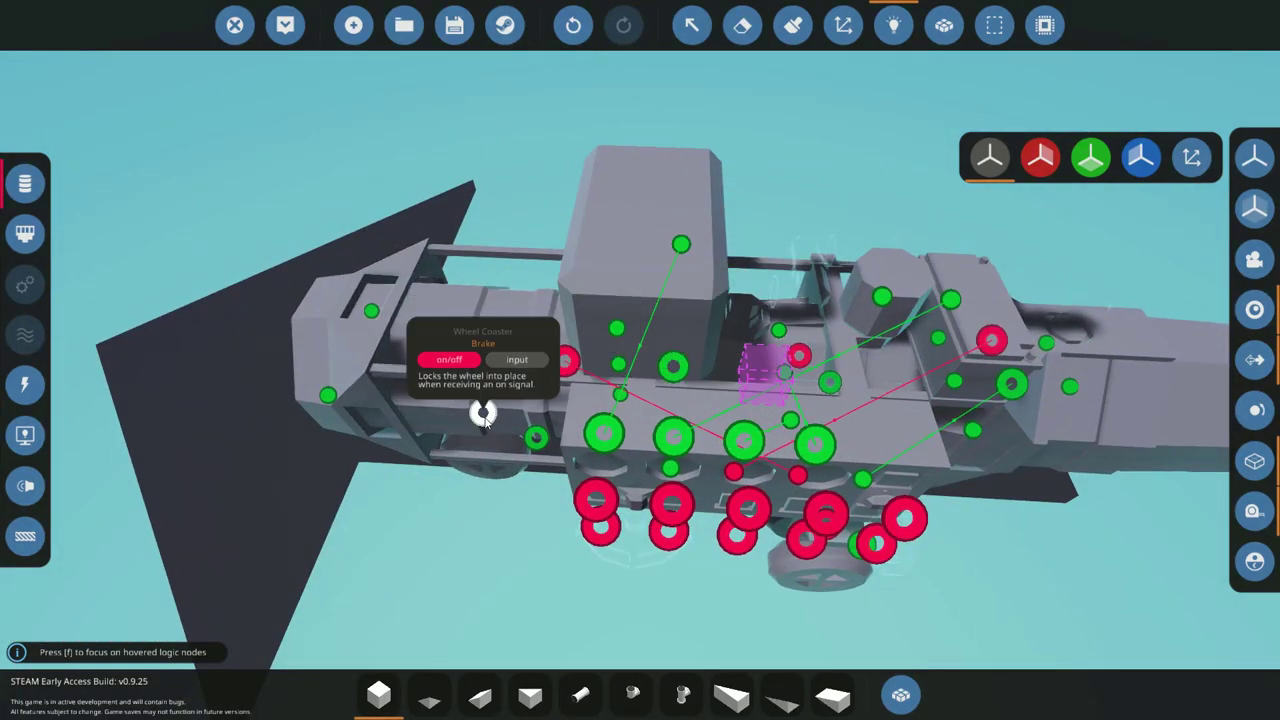
pyautogui.press('d')
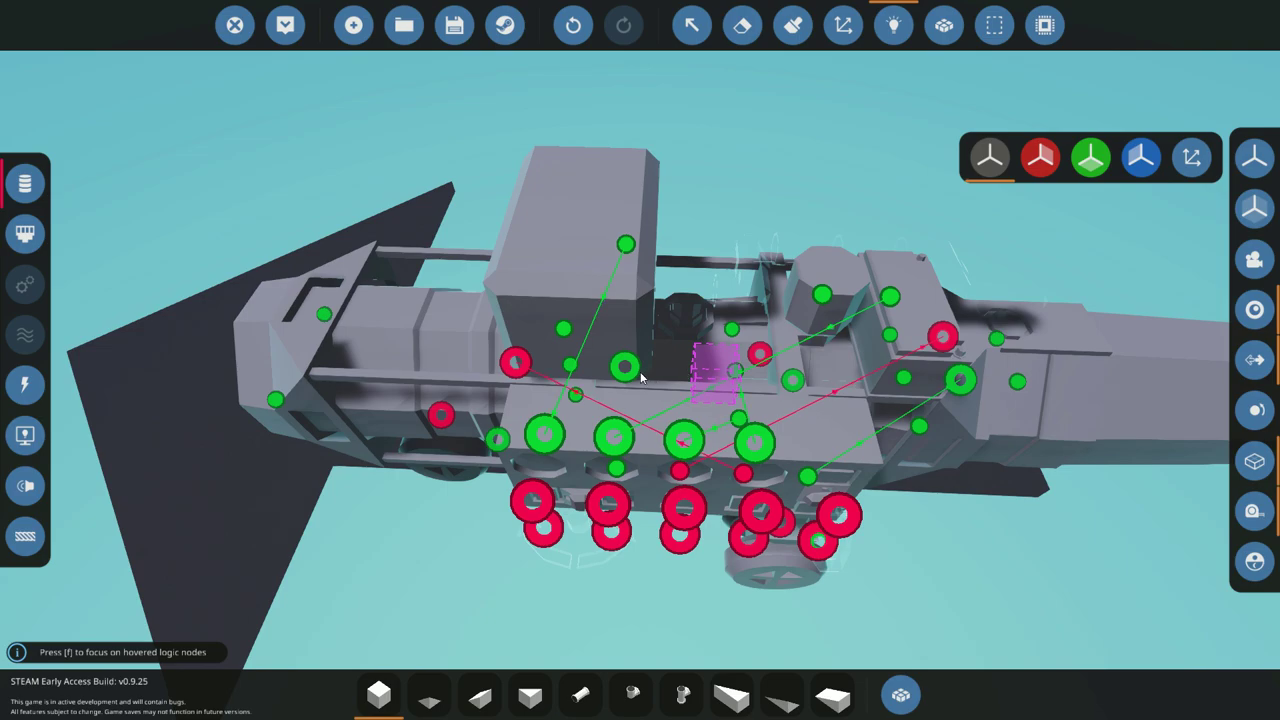
pyautogui.press('d')
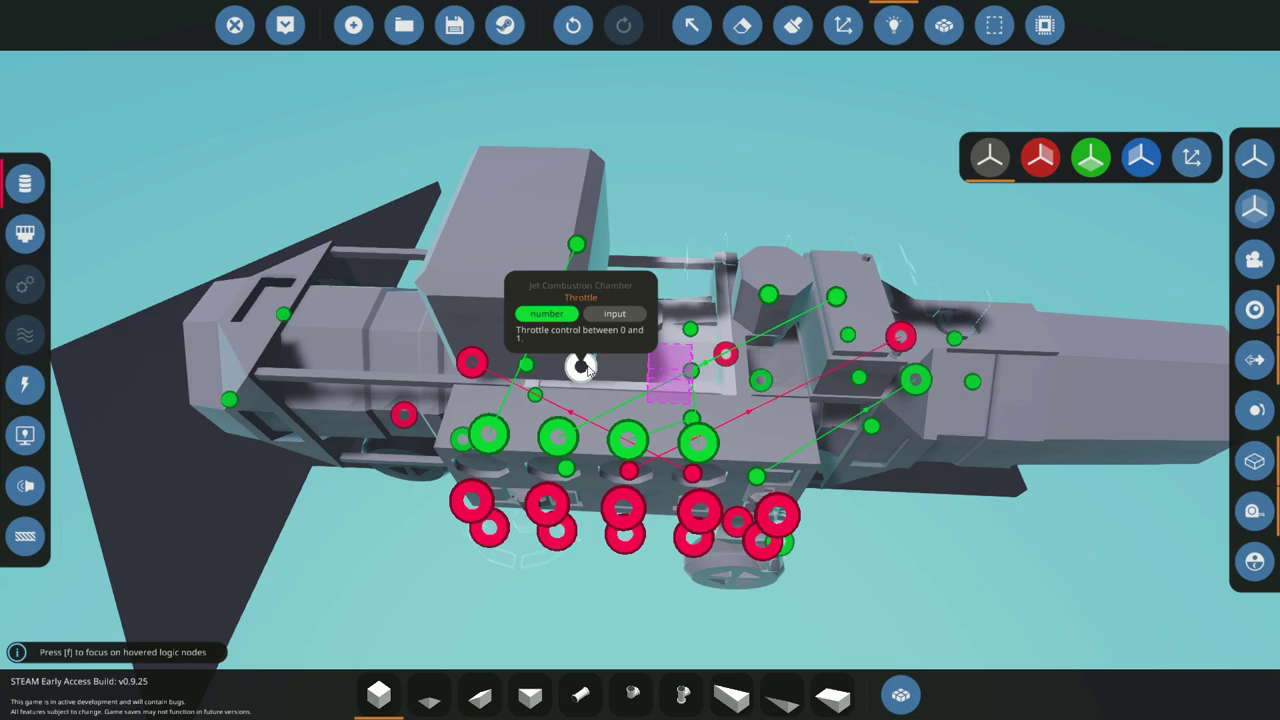
pyautogui.click(582, 366)
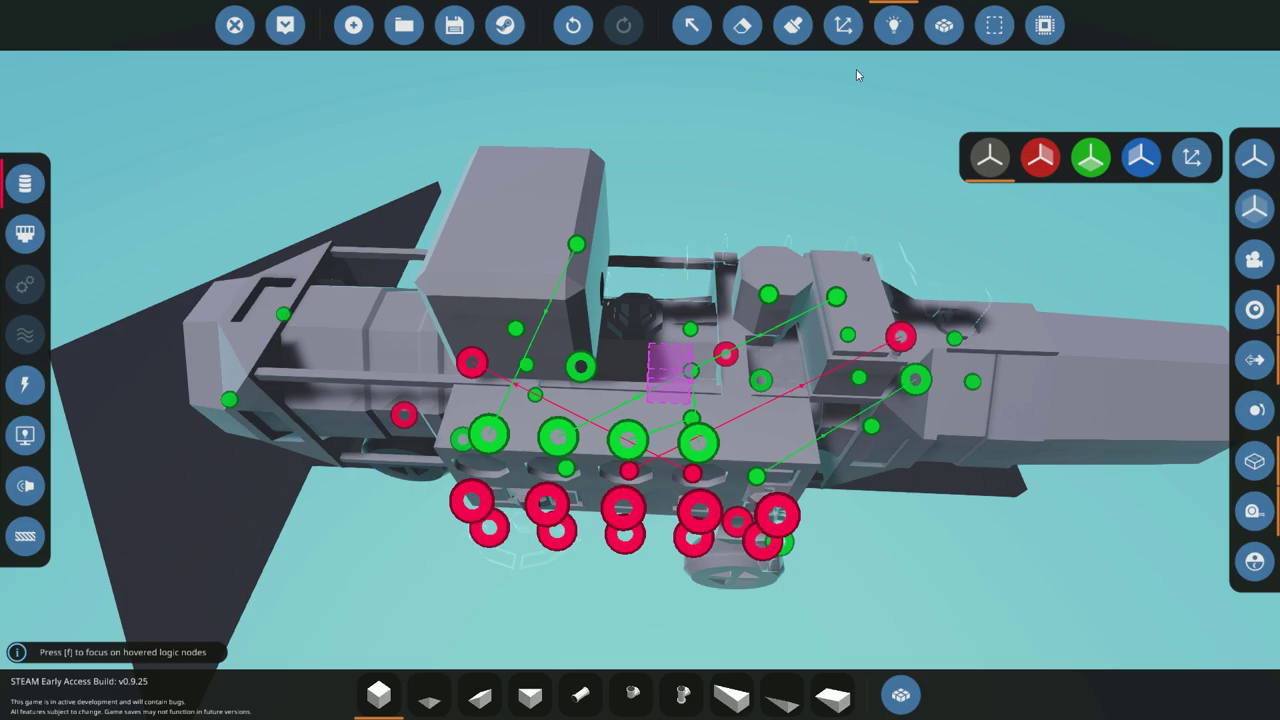
# - Search the component inventory for "pid" and place a PID Controller on the engine's side, in front of the control panel
pyautogui.click(893, 25)
pyautogui.click(900, 695)
pyautogui.write('pi')
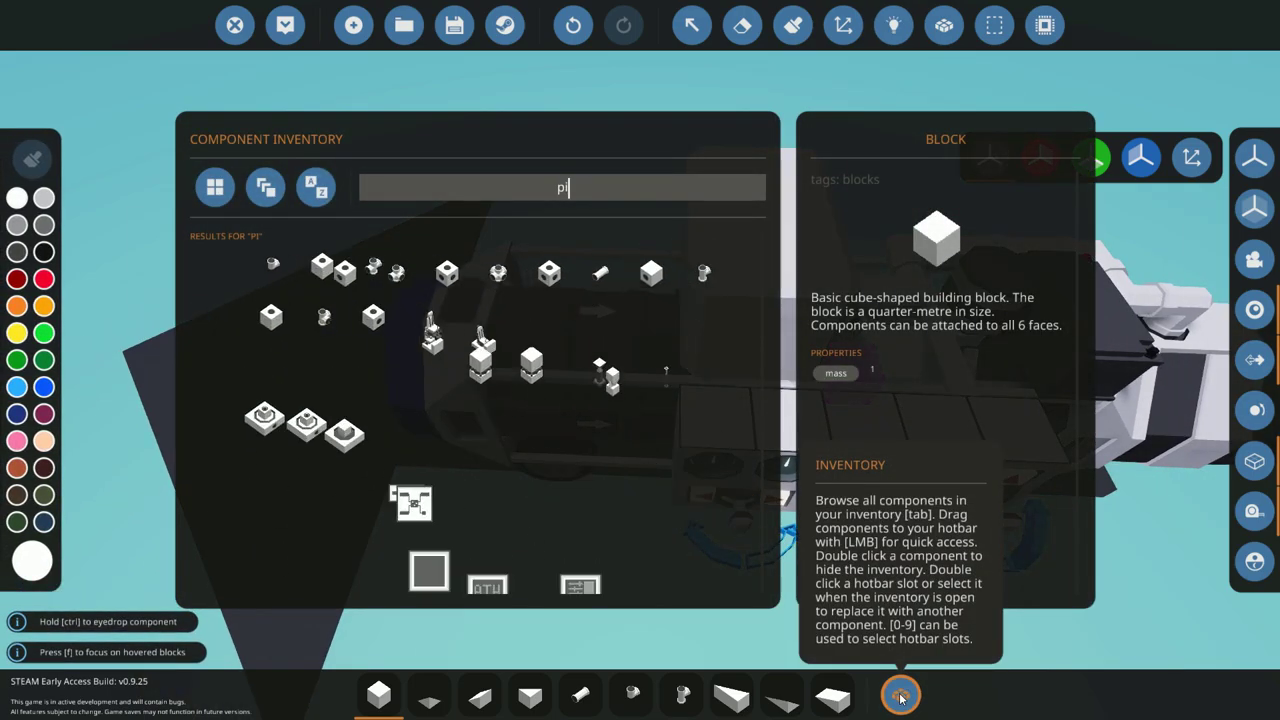
pyautogui.write('d')
pyautogui.click(220, 272)
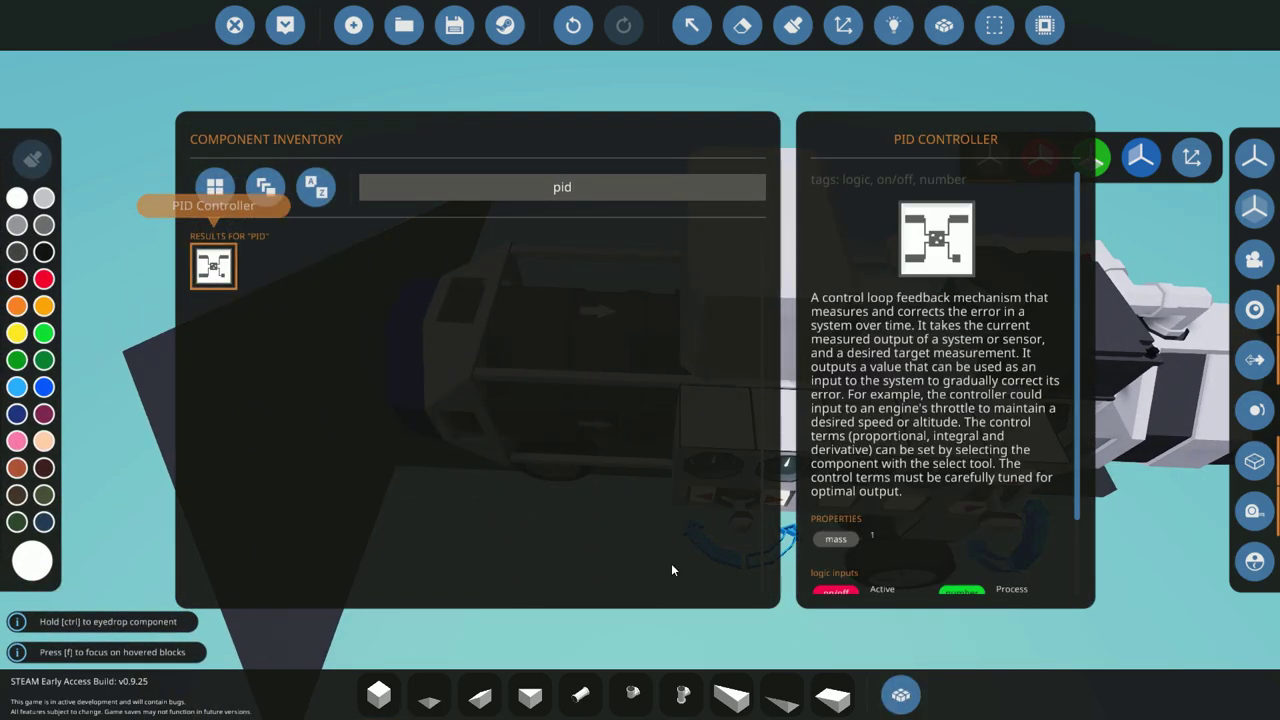
pyautogui.click(915, 692)
pyautogui.click(674, 369)
pyautogui.scroll(-5, 695, 519)
pyautogui.moveTo(658, 521); pyautogui.dragTo(655, 528)
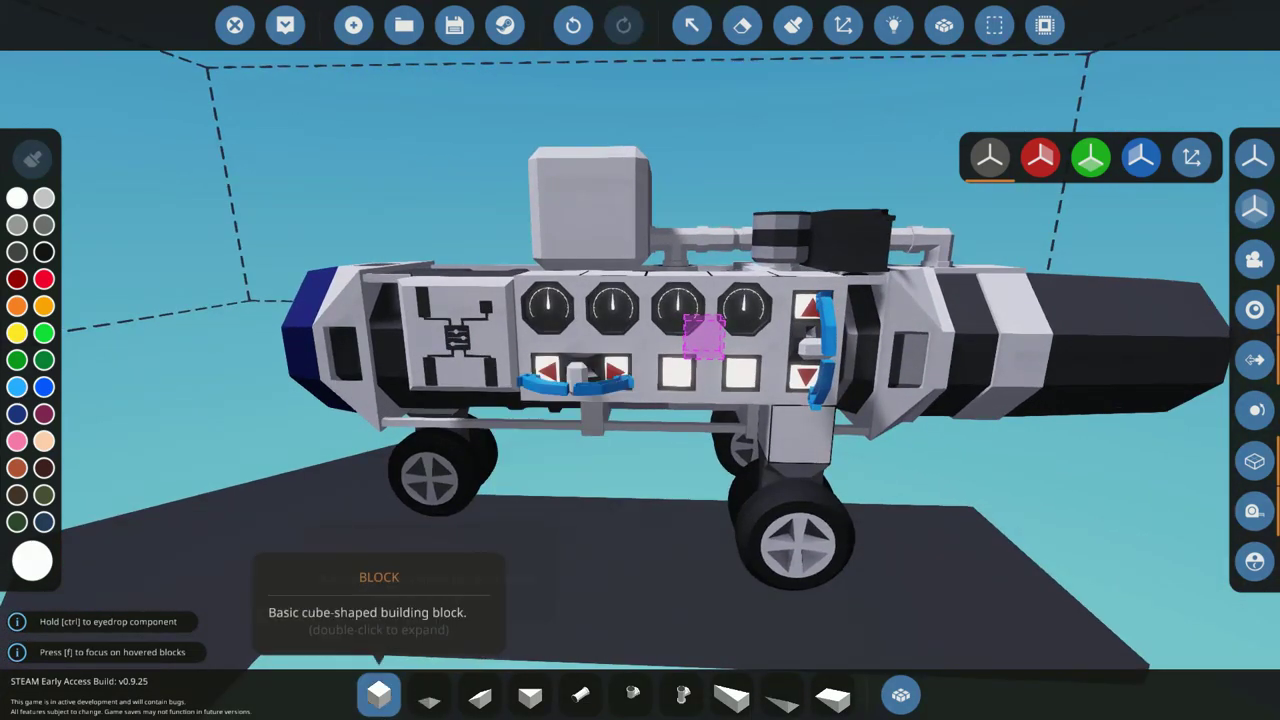
pyautogui.click(378, 693)
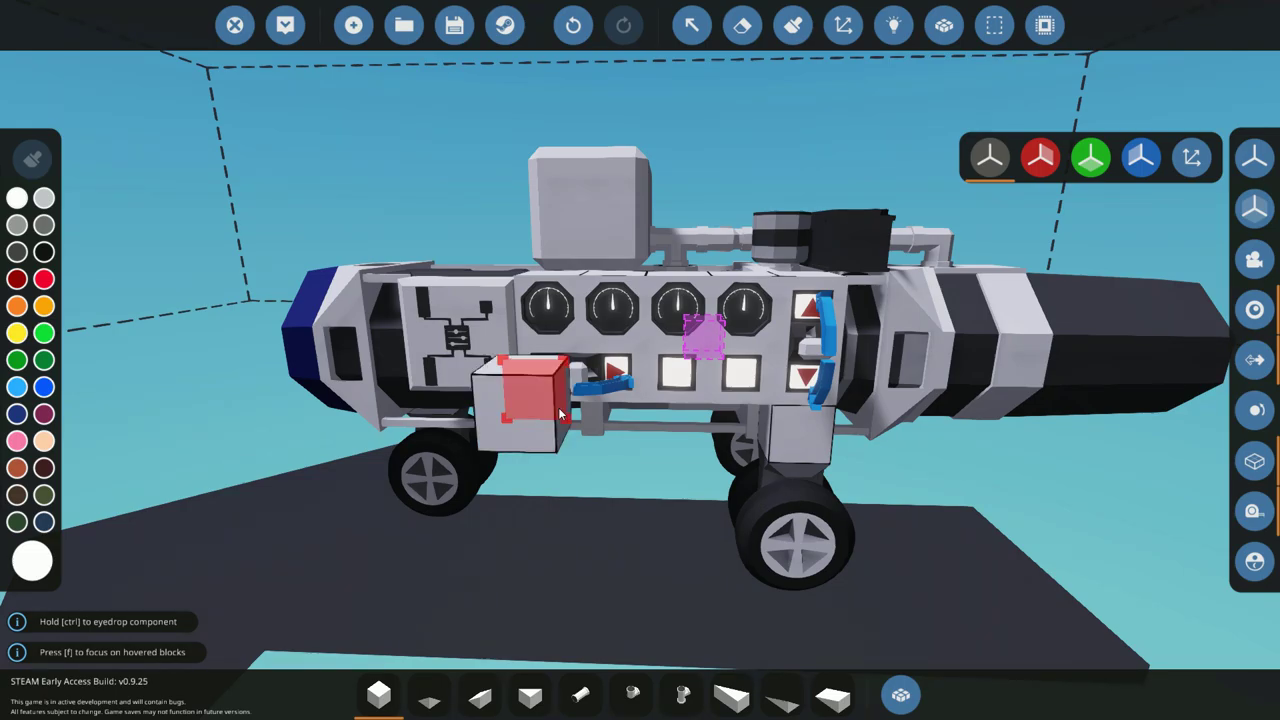
pyautogui.moveTo(564, 533)
pyautogui.mouseDown()
pyautogui.moveTo(540, 572)
pyautogui.moveTo(560, 536)
pyautogui.mouseUp()
pyautogui.scroll(-3, 540, 572)
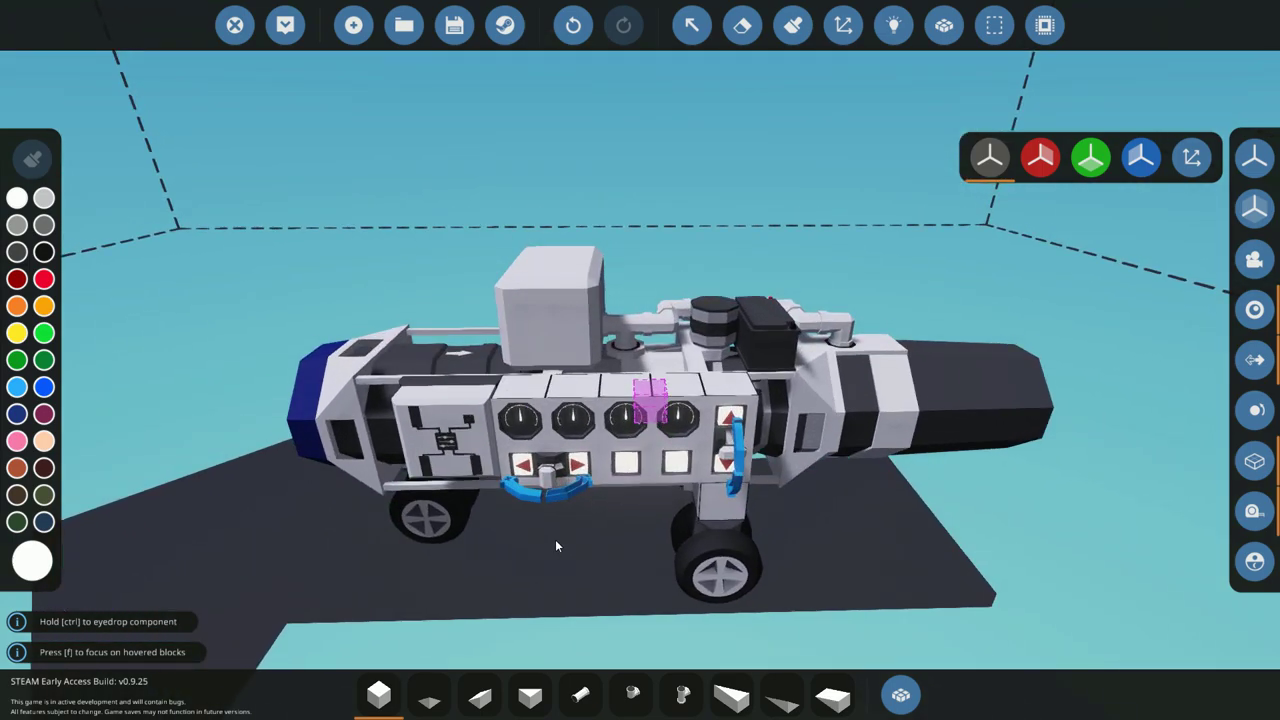
pyautogui.press('w')
pyautogui.press('a')
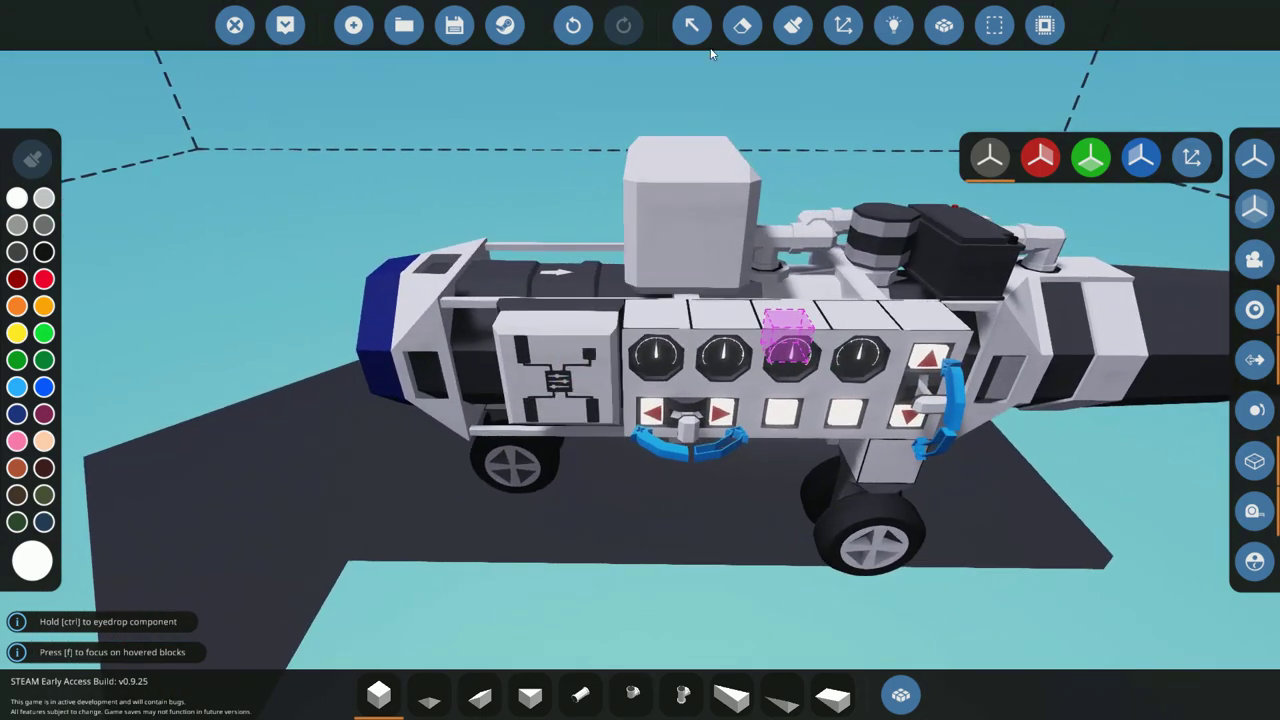
pyautogui.press('d')
pyautogui.click(893, 27)
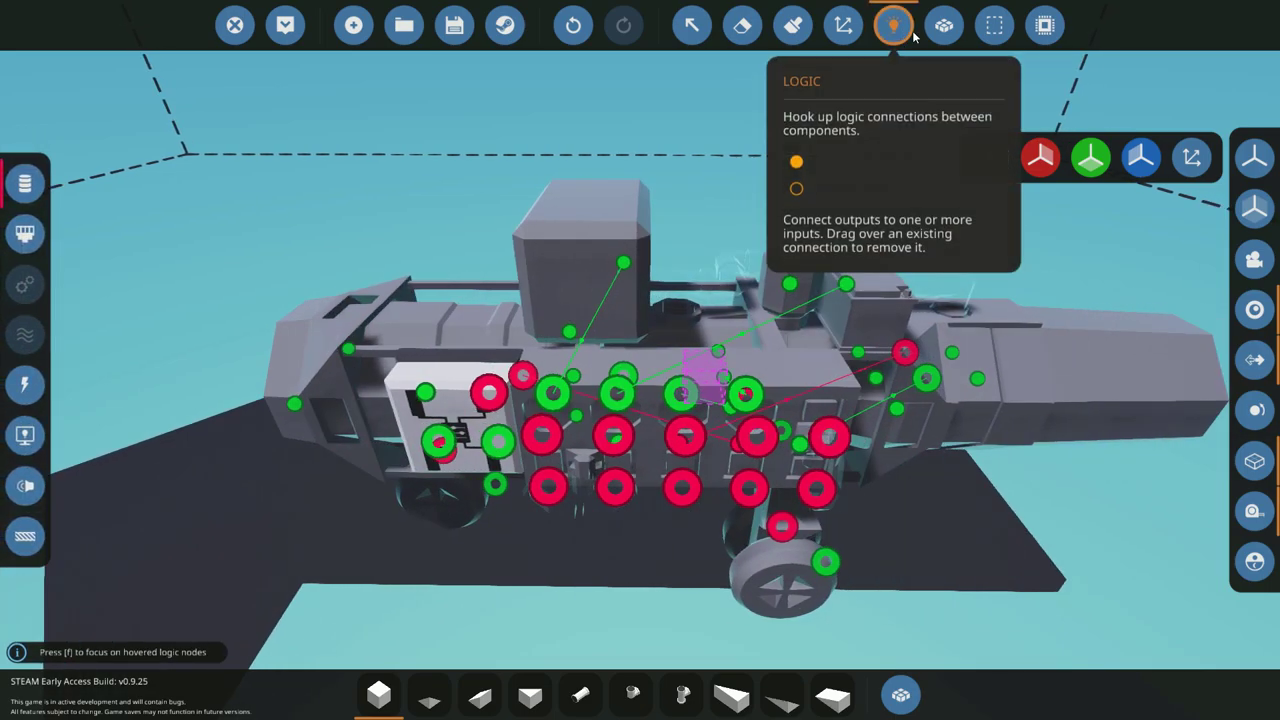
pyautogui.click(910, 34)
# - Open the PID Controller's properties and review its proportional, integral and derivative gains
pyautogui.press('a')
pyautogui.press('d')
pyautogui.press('a')
pyautogui.moveTo(836, 158); pyautogui.dragTo(980, 155)
pyautogui.moveTo(760, 240); pyautogui.dragTo(822, 167)
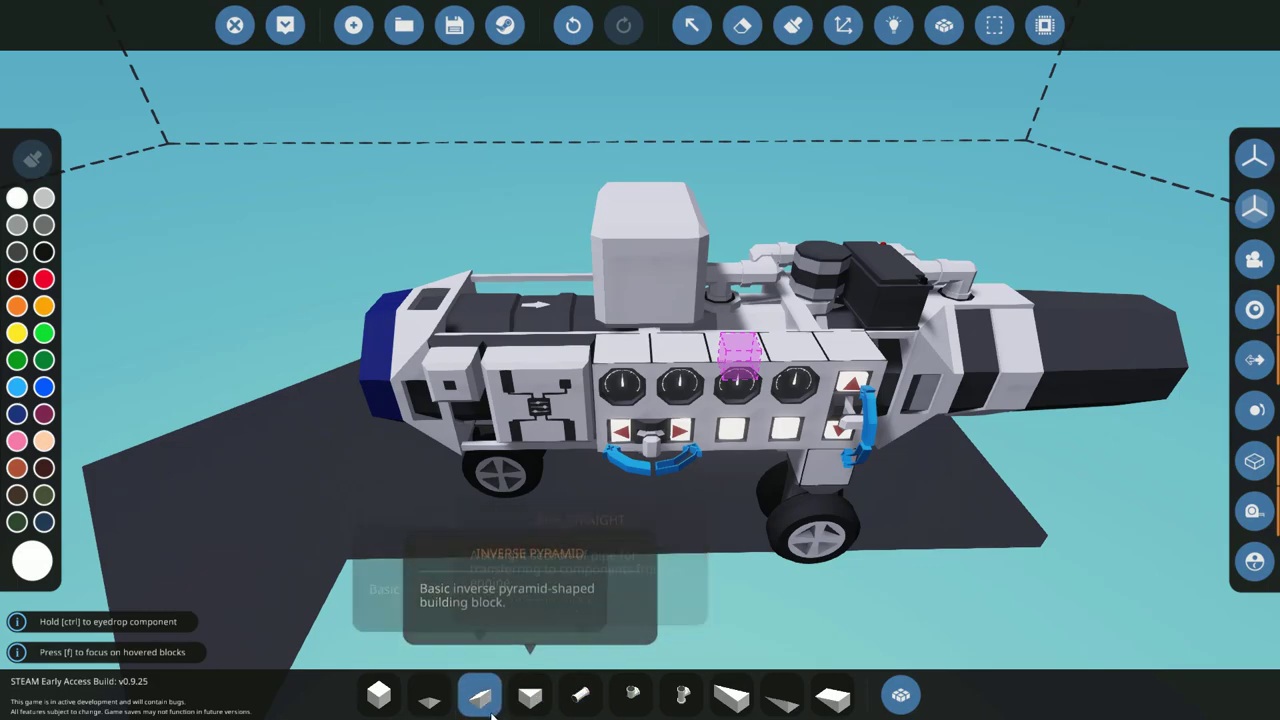
pyautogui.click(691, 25)
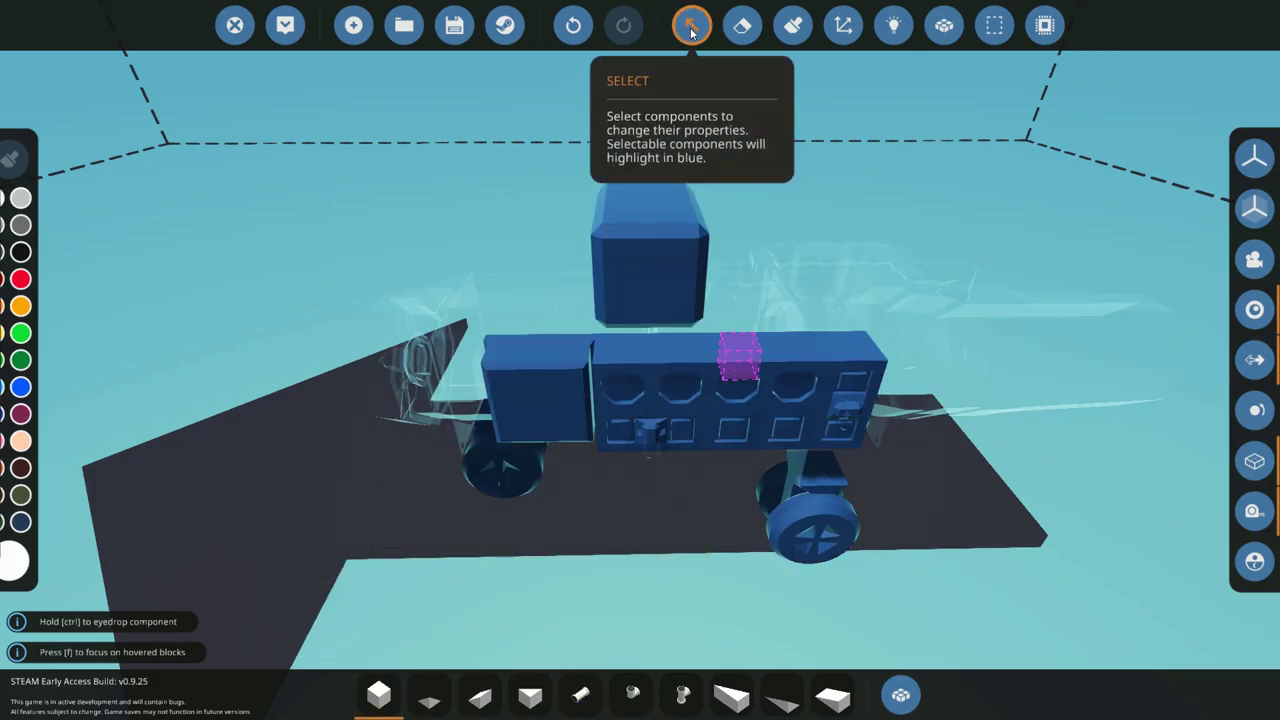
pyautogui.click(540, 386)
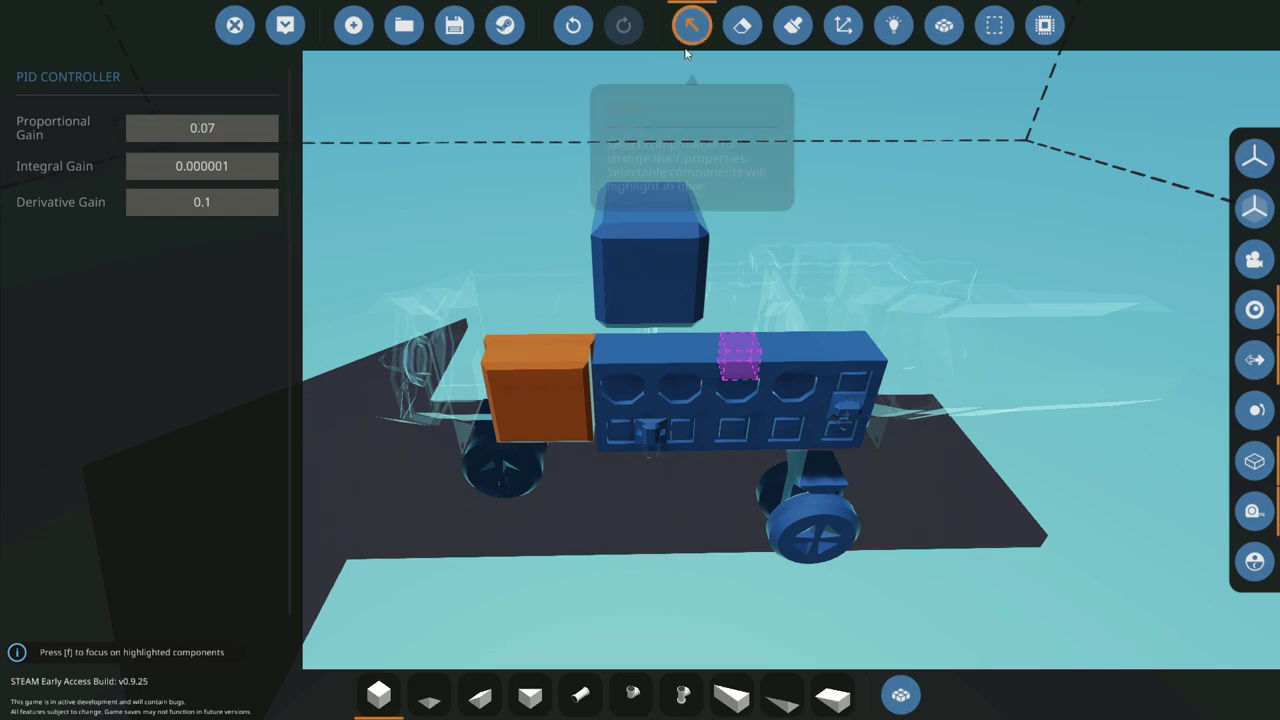
# - Connect the PID Controller's number output to the Jet Combustion Chamber's Throttle input
pyautogui.click(893, 25)
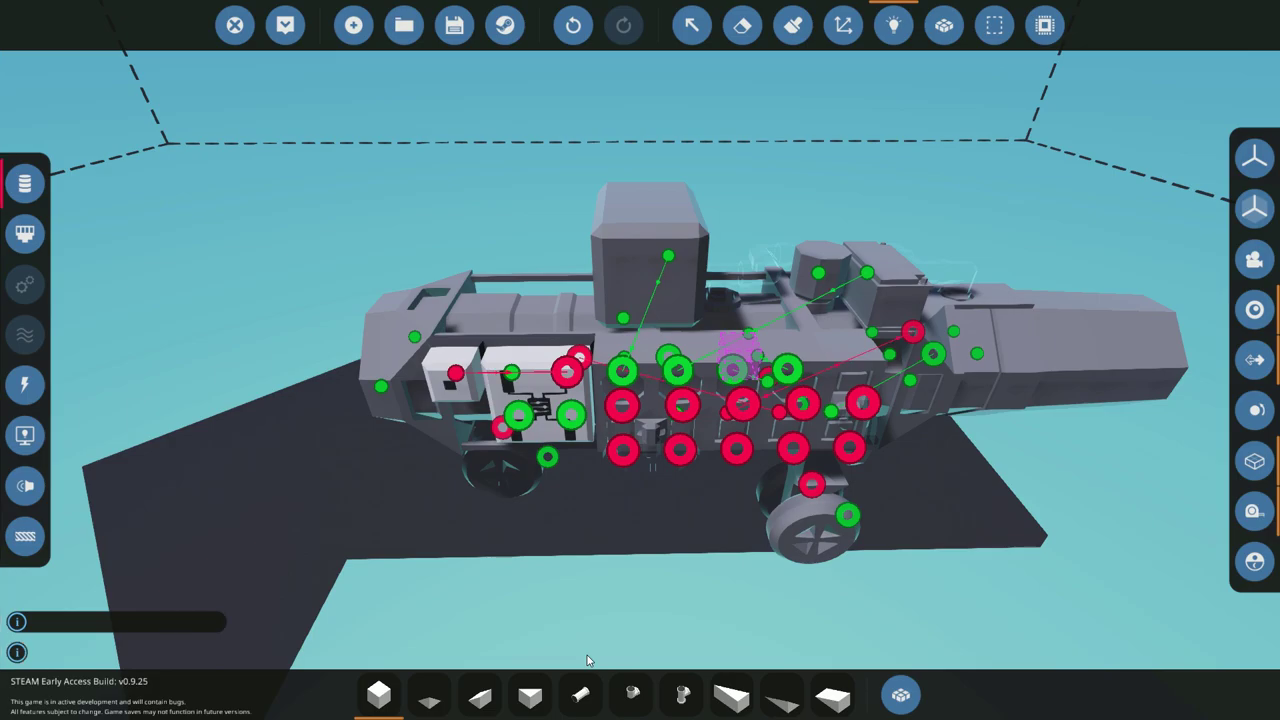
pyautogui.moveTo(587, 655); pyautogui.dragTo(639, 616)
pyautogui.scroll(4, 639, 616)
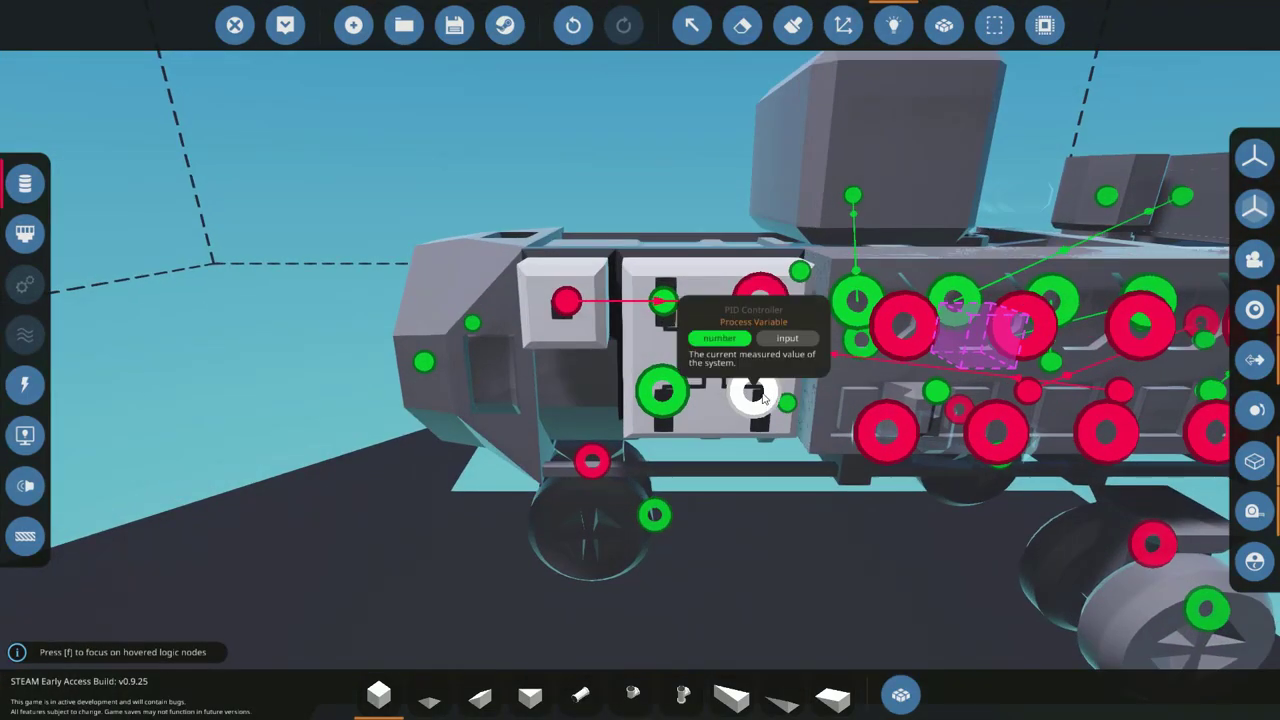
pyautogui.press('f')
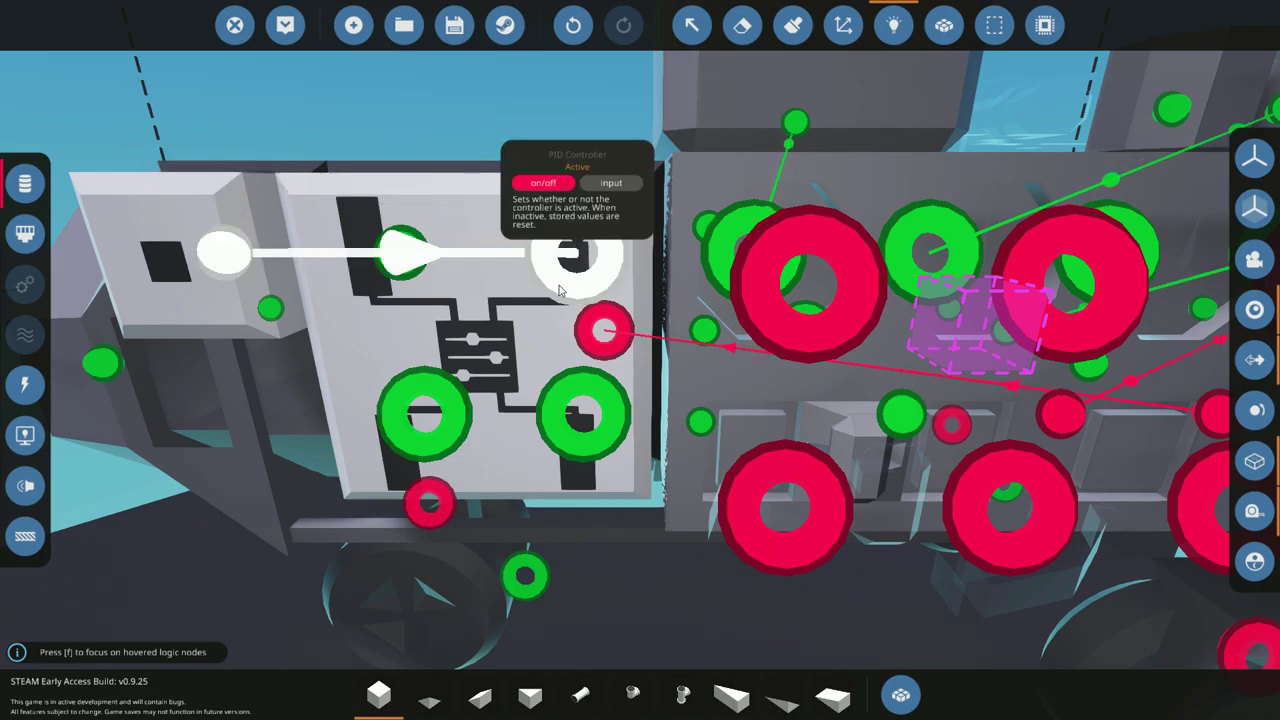
pyautogui.scroll(-2, 447, 318)
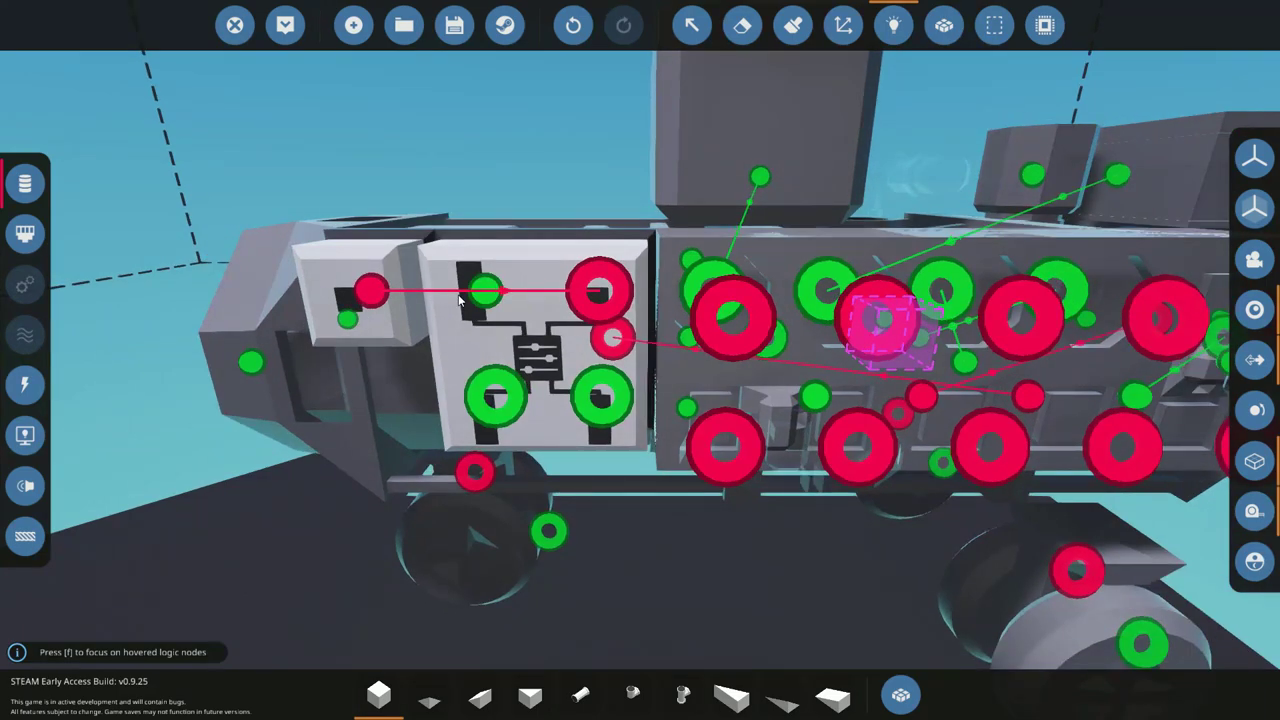
pyautogui.scroll(3, 462, 300)
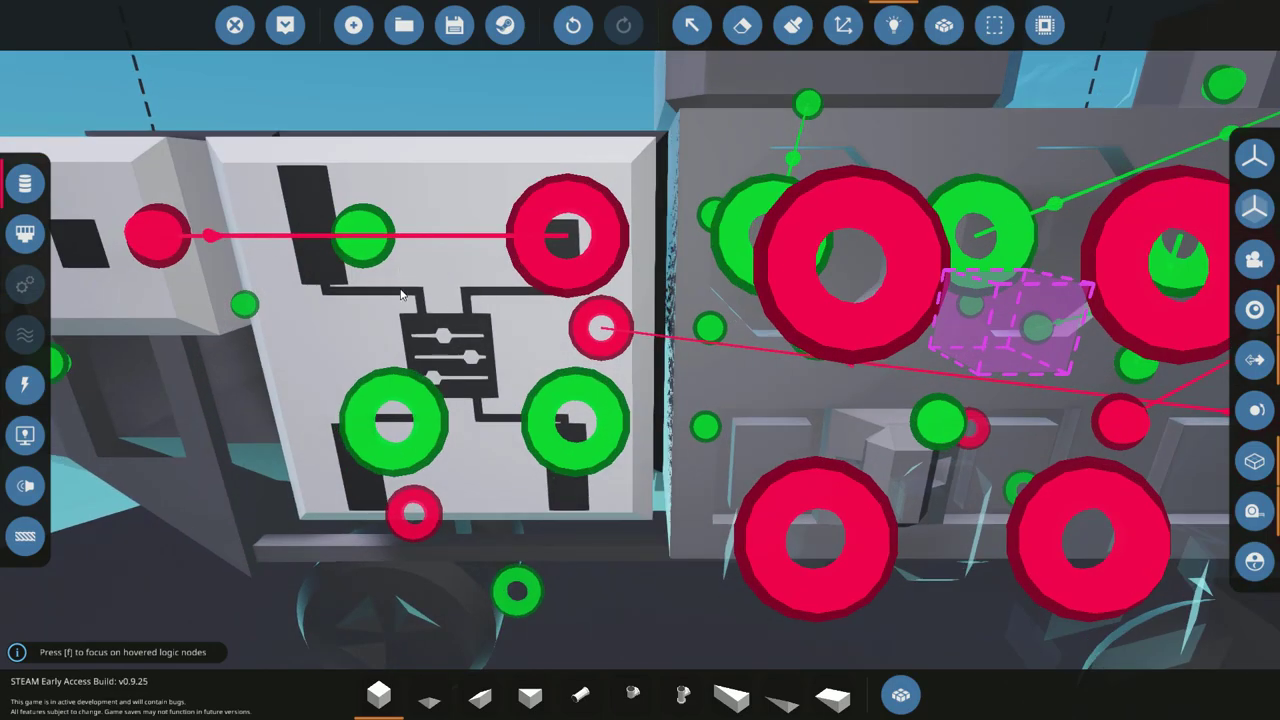
pyautogui.scroll(-3, 402, 295)
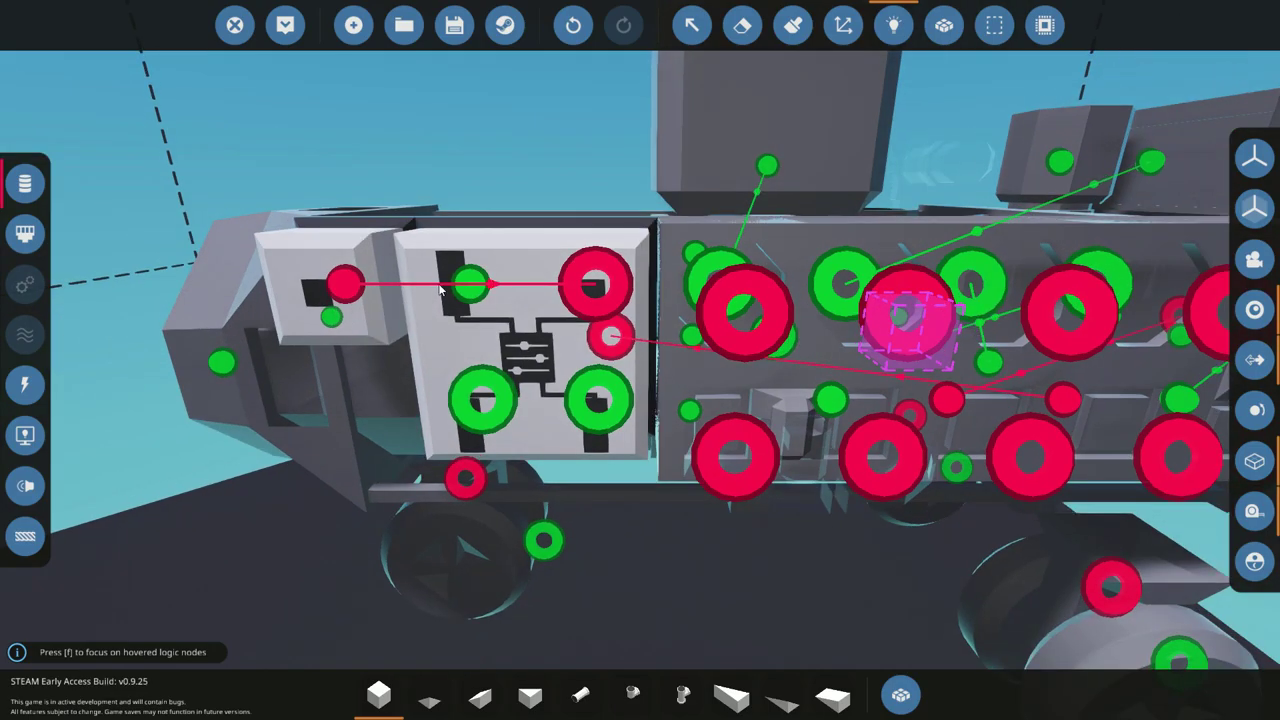
pyautogui.scroll(-3, 474, 300)
pyautogui.moveTo(472, 284); pyautogui.dragTo(557, 388)
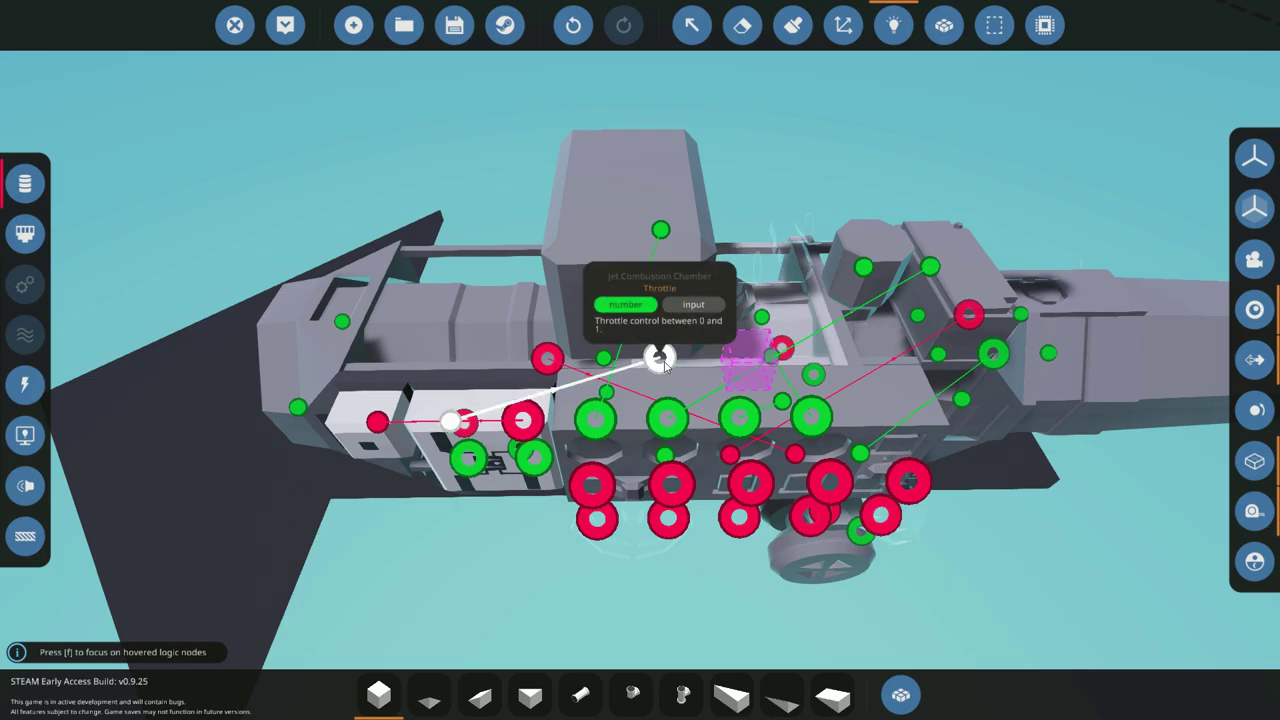
# - Connect the front throttle lever's value output on the control panel to the PID Controller's Setpoint input
pyautogui.press('a')
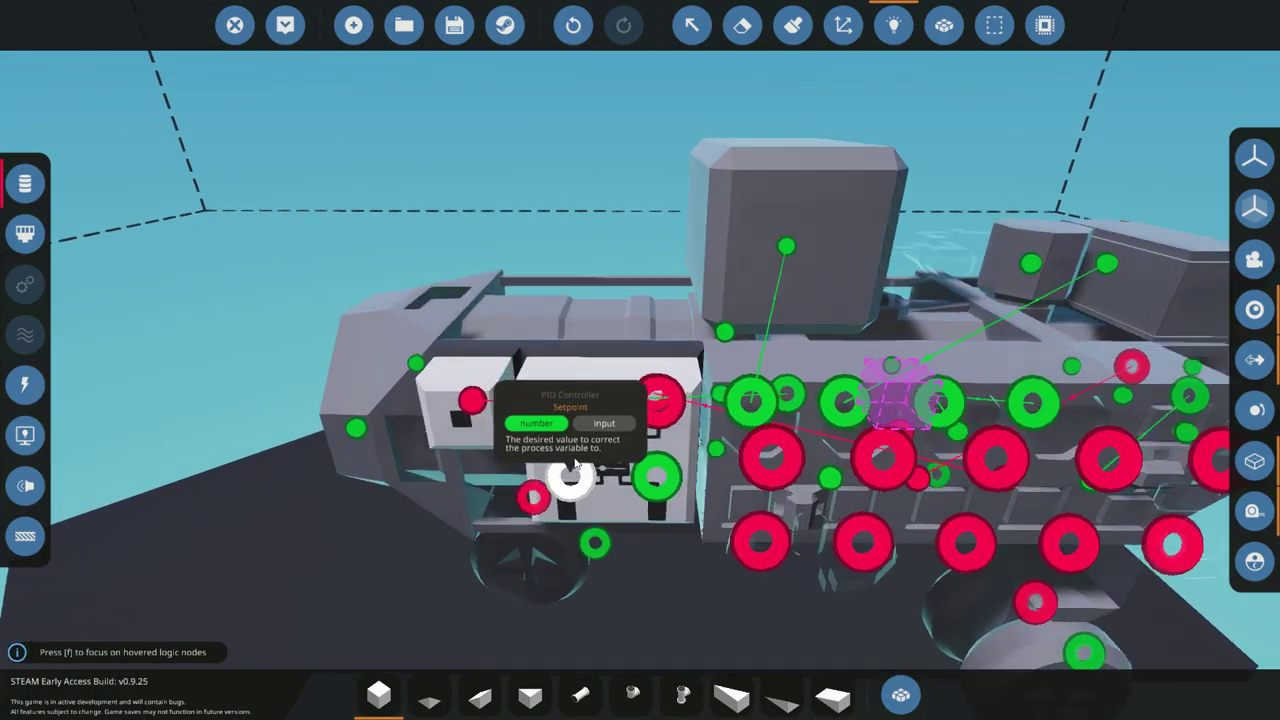
pyautogui.scroll(3, 576, 463)
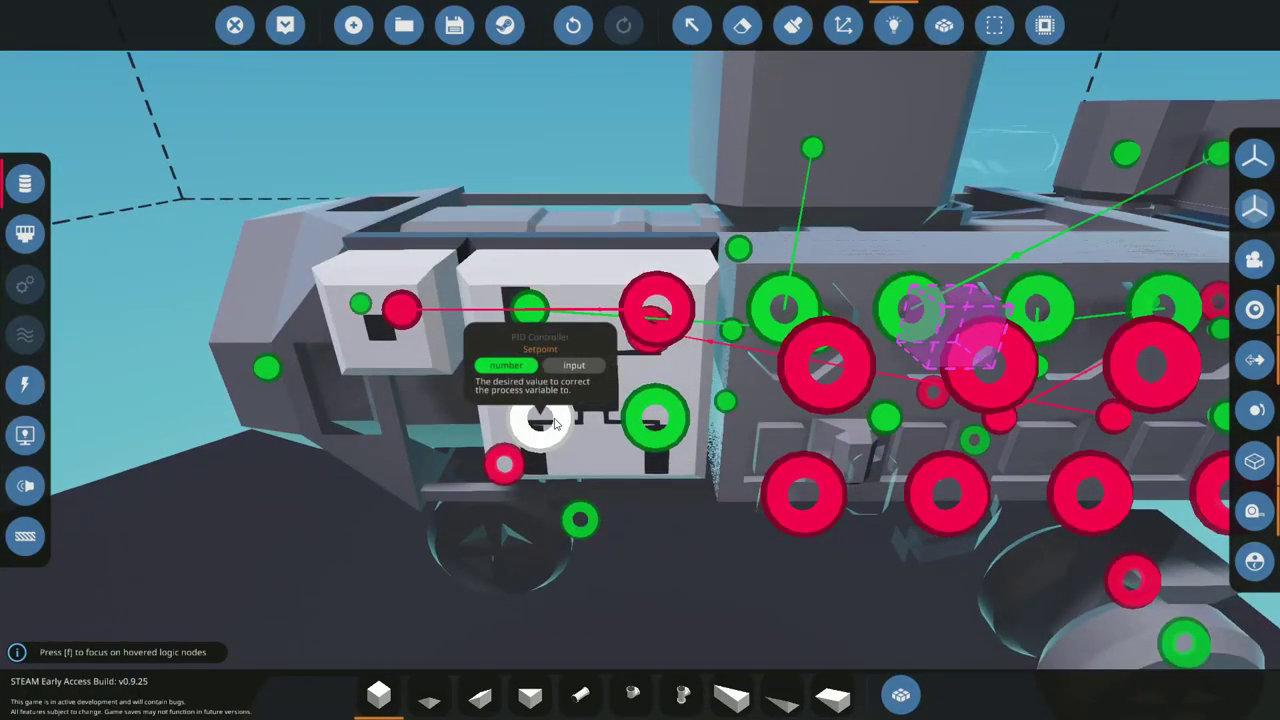
pyautogui.moveTo(555, 423); pyautogui.dragTo(666, 420)
pyautogui.press('d')
pyautogui.press('a')
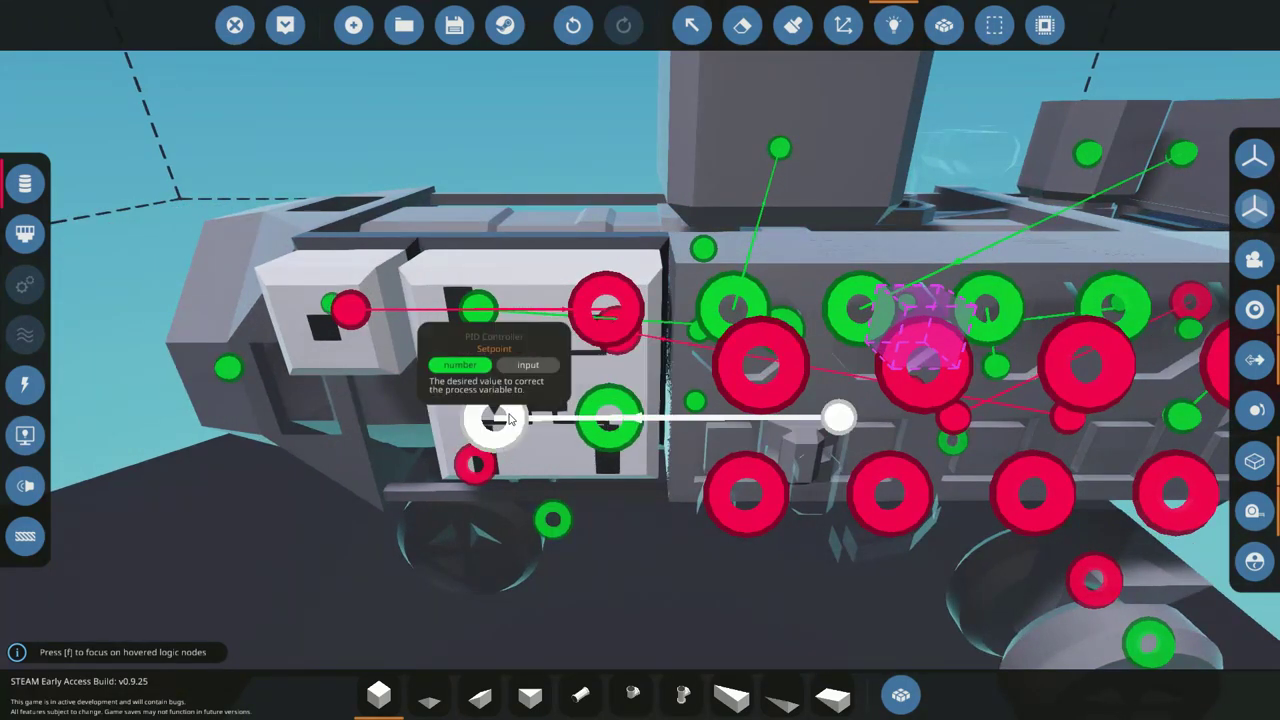
# - Connect the combustion chamber's RPS output to the PID Controller's process variable input and check the controller's links
pyautogui.moveTo(613, 414); pyautogui.dragTo(674, 493)
pyautogui.press('d')
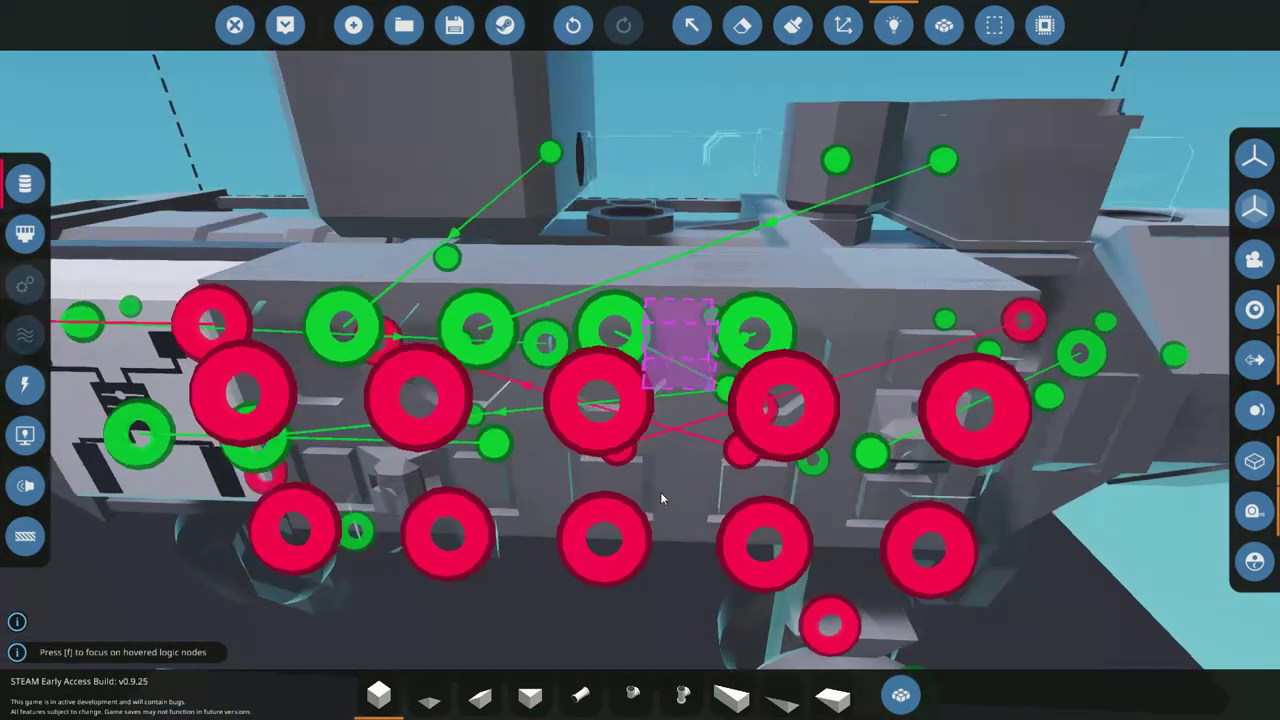
pyautogui.press('a')
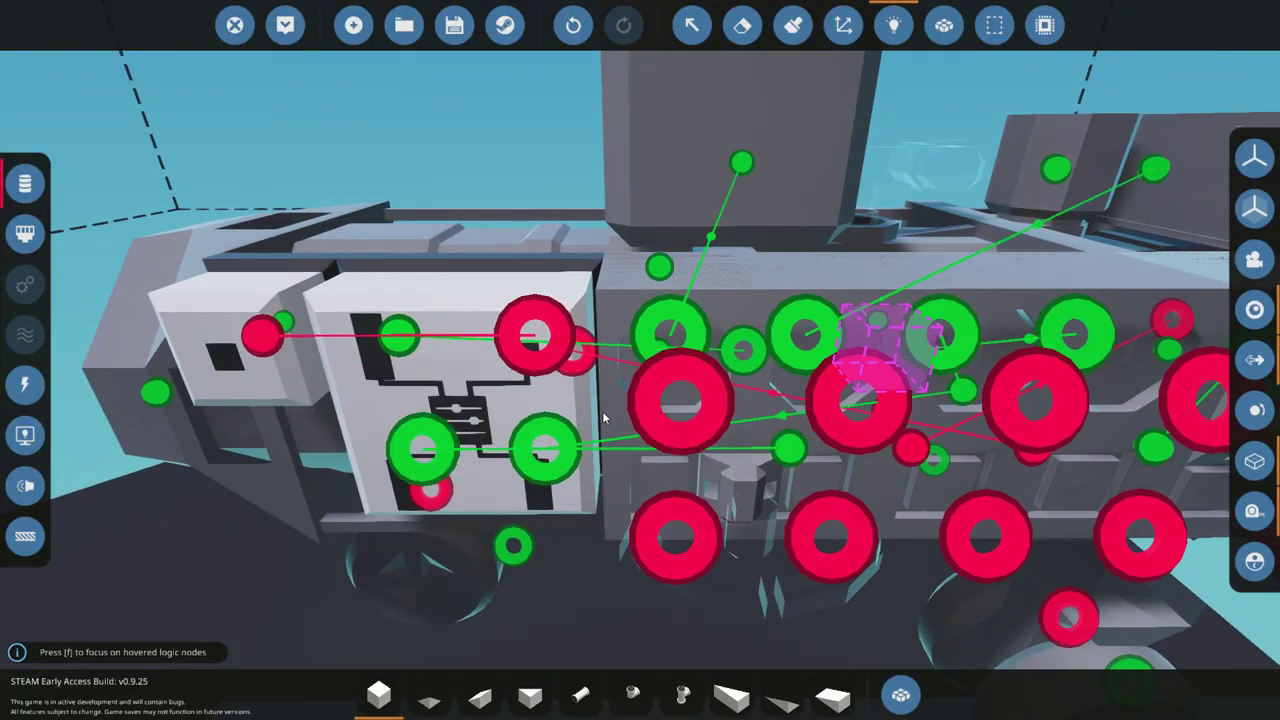
pyautogui.scroll(-5, 730, 434)
pyautogui.scroll(4, 584, 415)
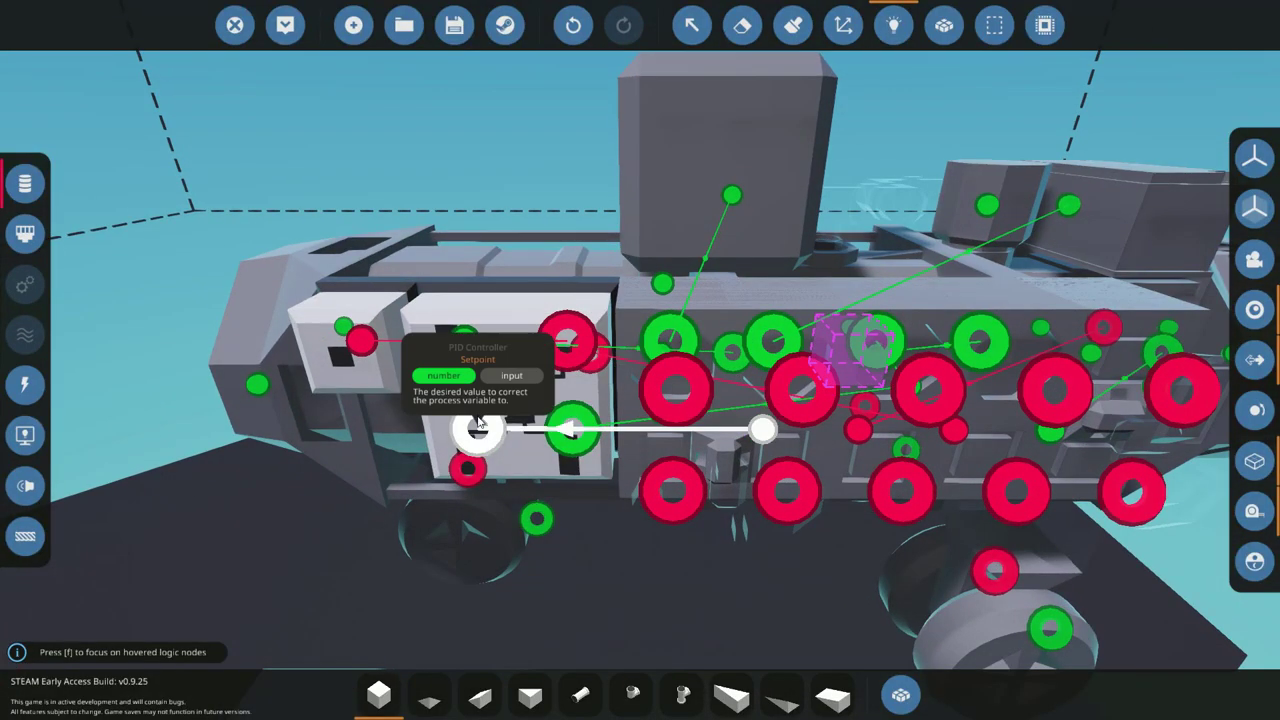
pyautogui.moveTo(478, 420); pyautogui.dragTo(466, 332)
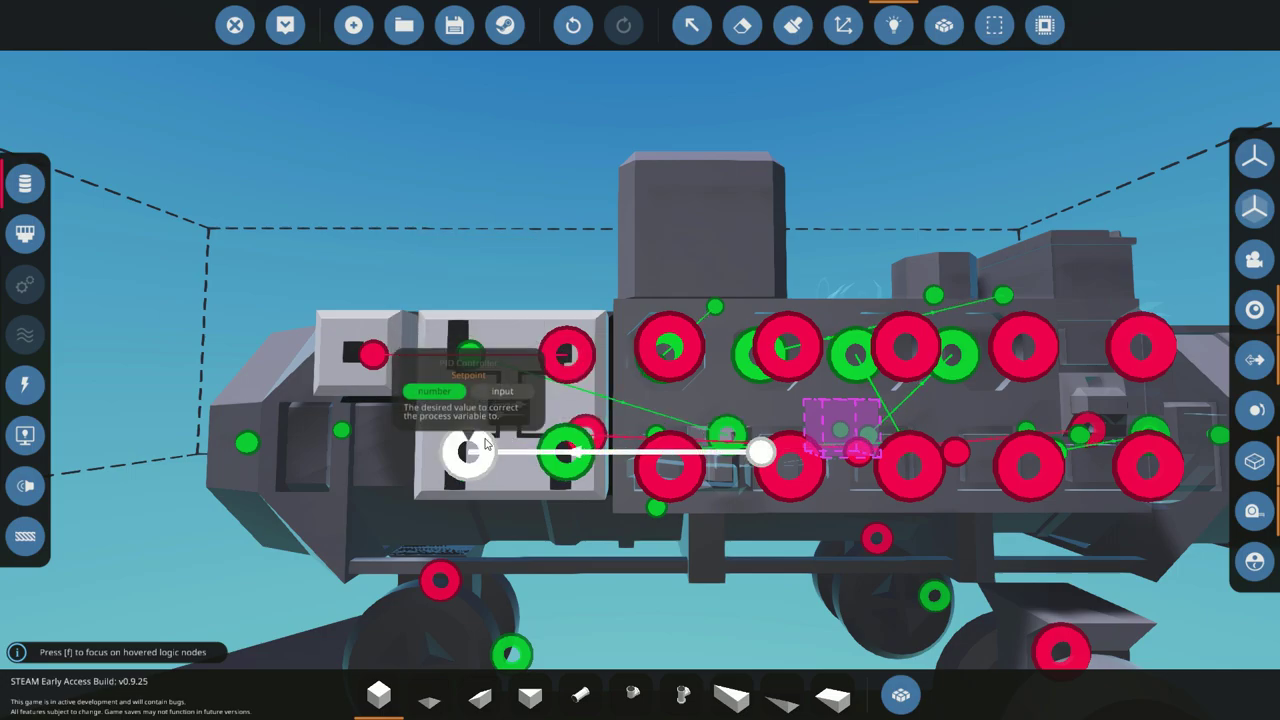
pyautogui.press('d')
pyautogui.moveTo(533, 402); pyautogui.dragTo(697, 425)
pyautogui.press('a')
pyautogui.moveTo(117, 441); pyautogui.dragTo(117, 441)
# - Chain the electrical connections of the control panel's four dials and four buttons and link them to the battery-powered engine circuit
pyautogui.click(25, 384)
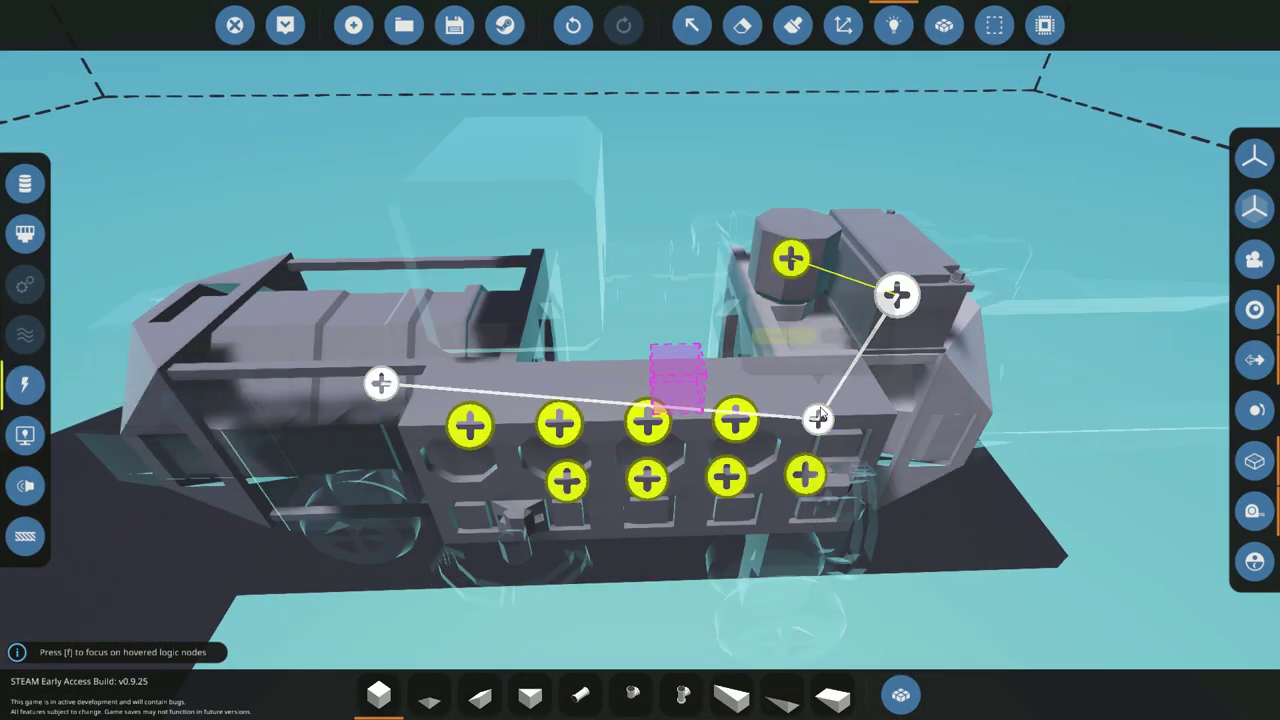
pyautogui.moveTo(818, 419); pyautogui.dragTo(770, 378)
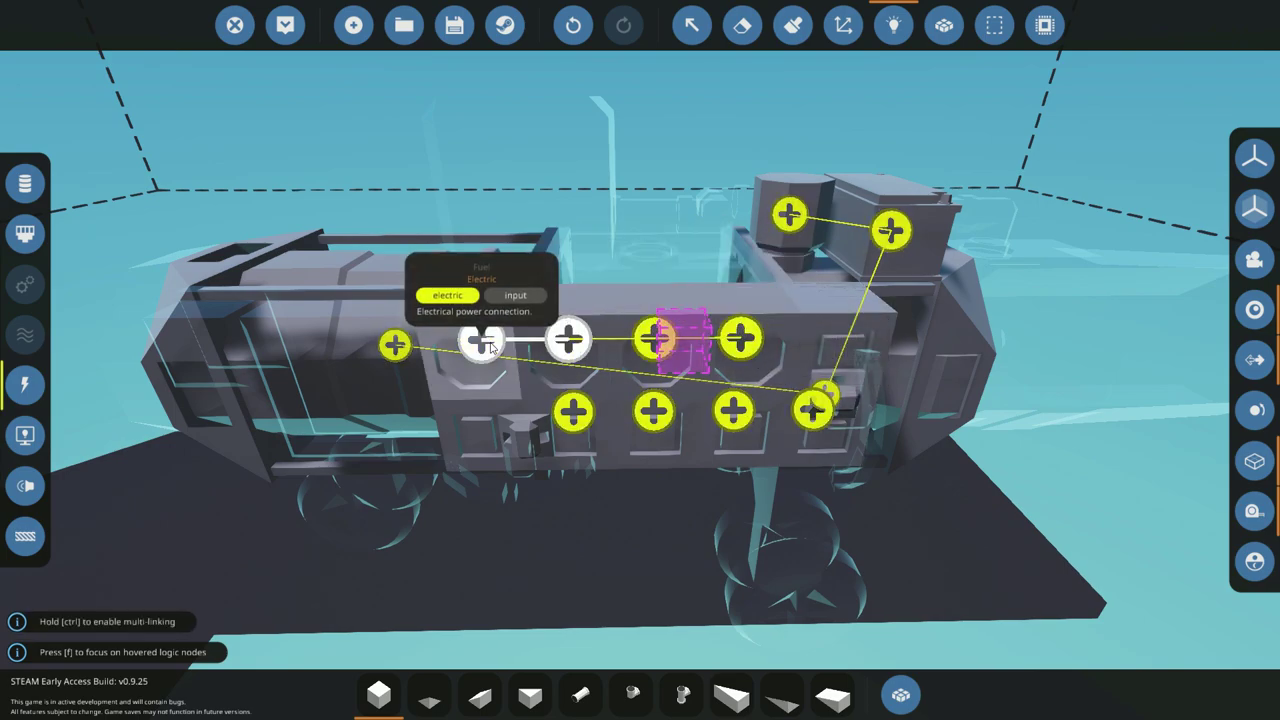
pyautogui.moveTo(641, 412); pyautogui.dragTo(655, 412)
pyautogui.moveTo(655, 412); pyautogui.dragTo(822, 391)
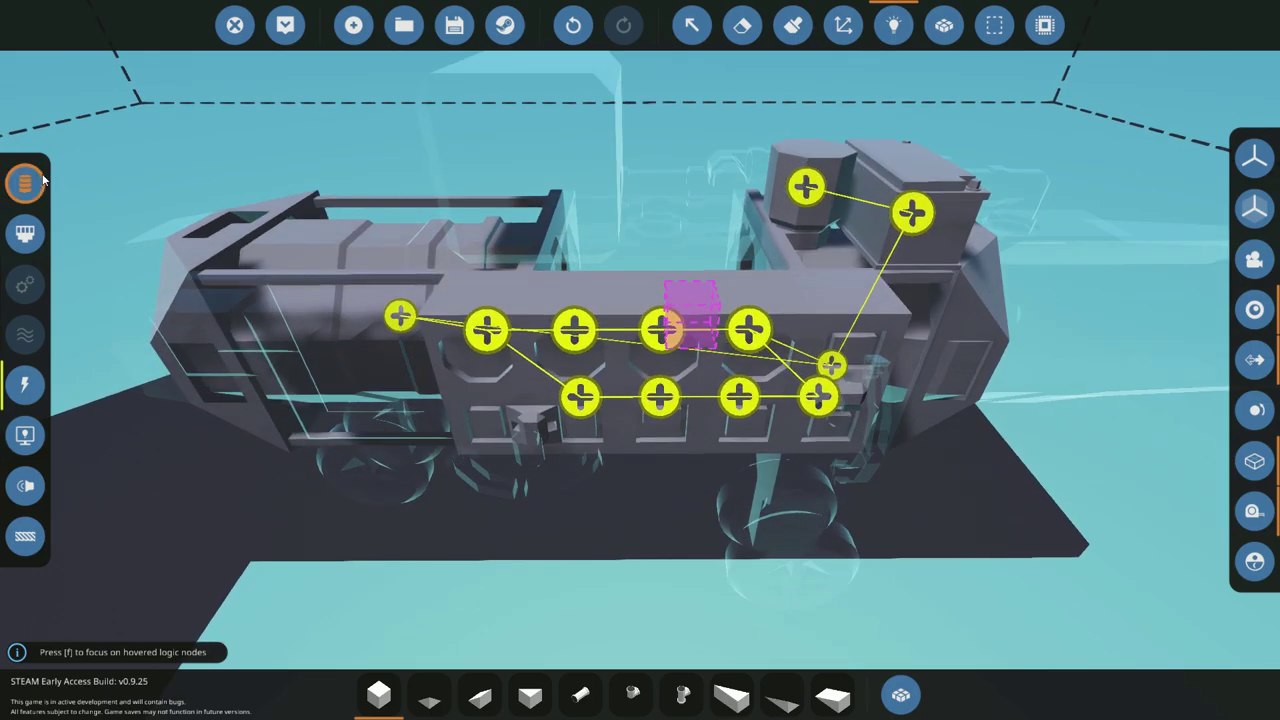
pyautogui.click(25, 183)
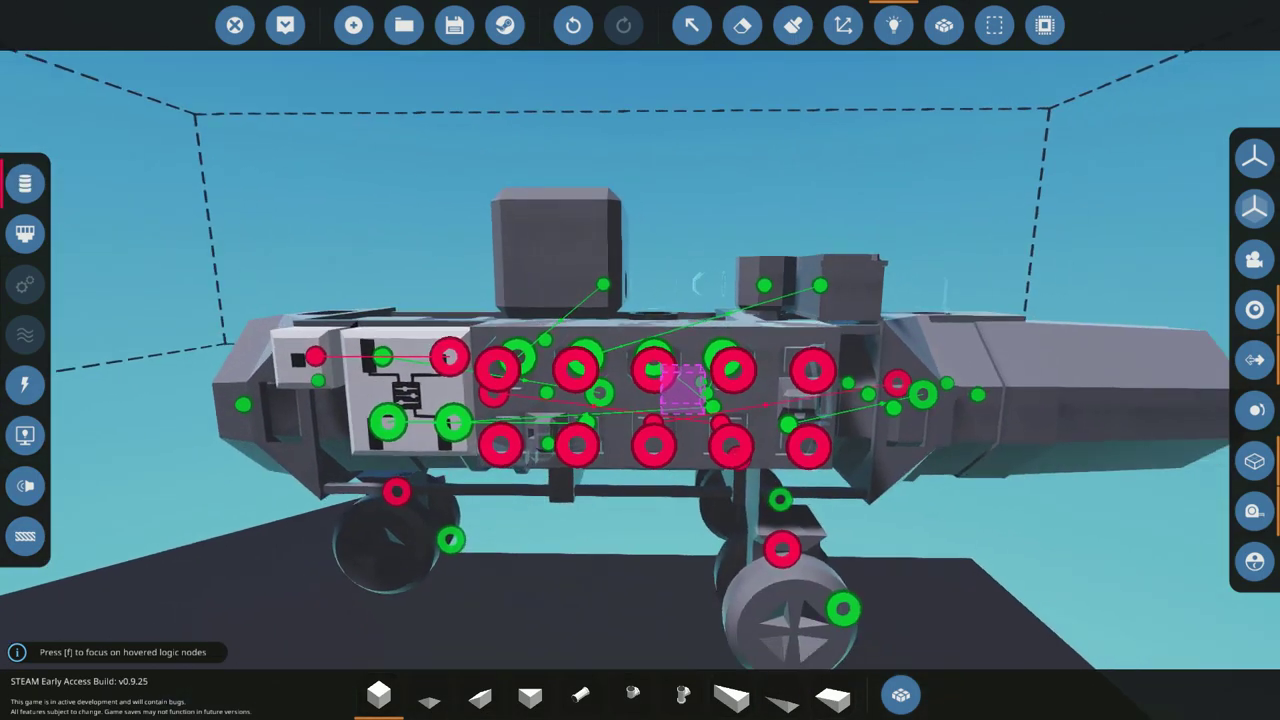
pyautogui.press('a')
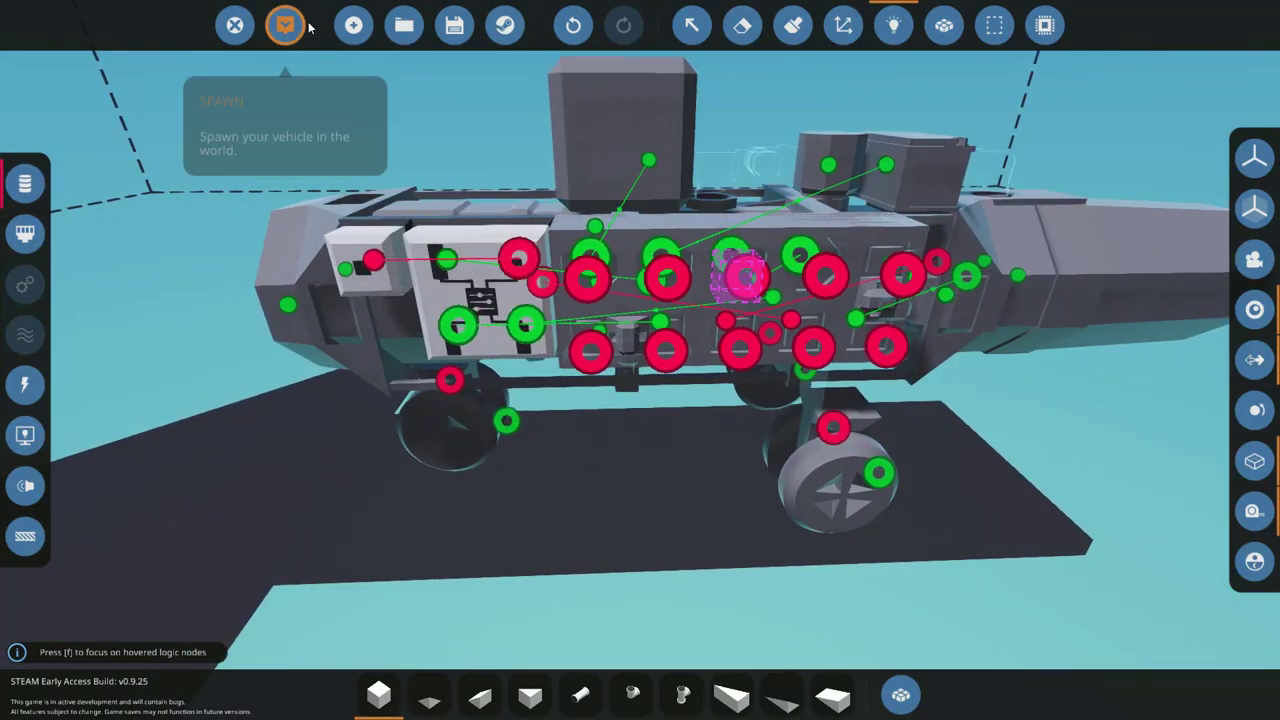
# - Spawn the vehicle in the world and walk up to the control panel on its side
pyautogui.click(286, 25)
pyautogui.press('w')
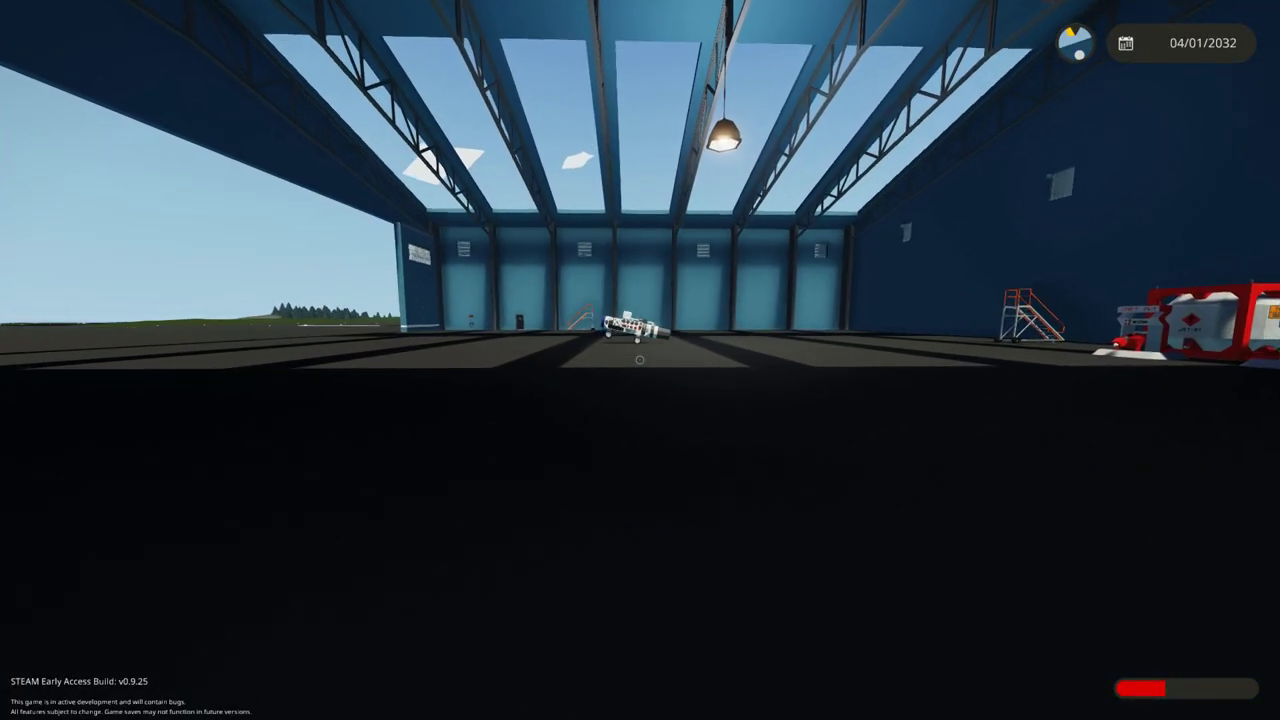
pyautogui.press('w')
pyautogui.press('s')
pyautogui.press('a')
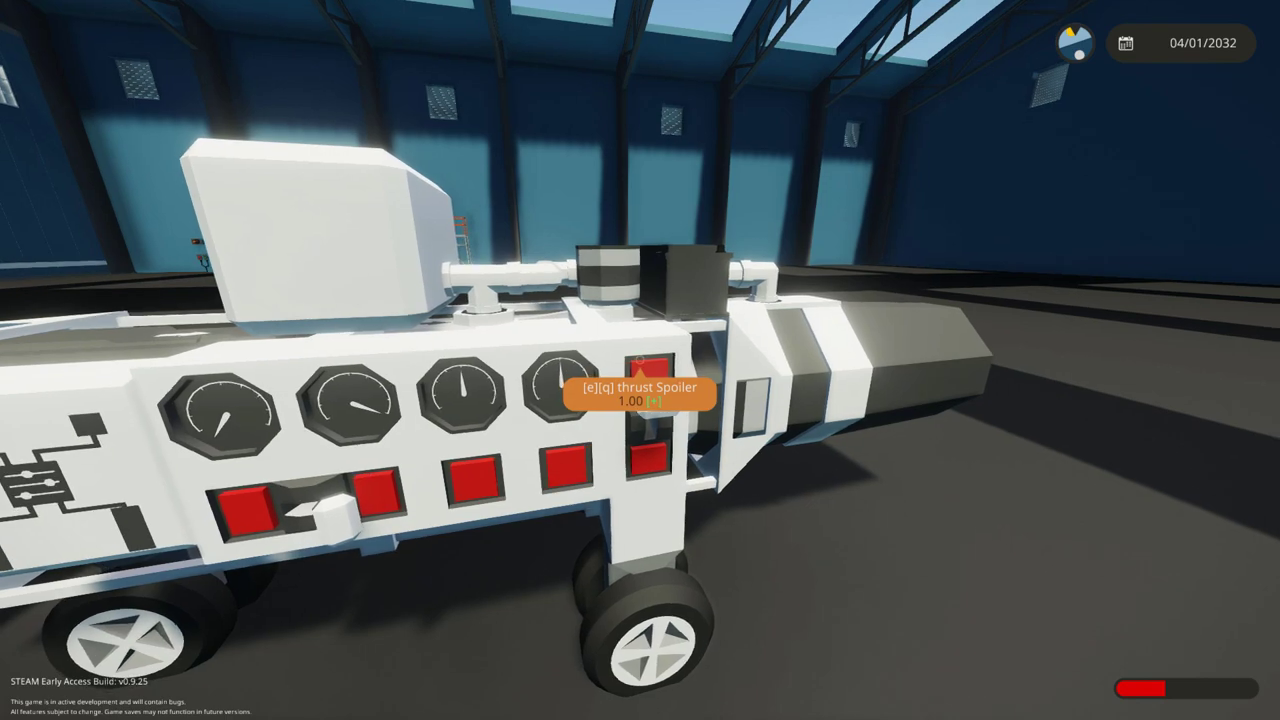
# - Switch on the Compressor on the engine's control panel
pyautogui.press('a')
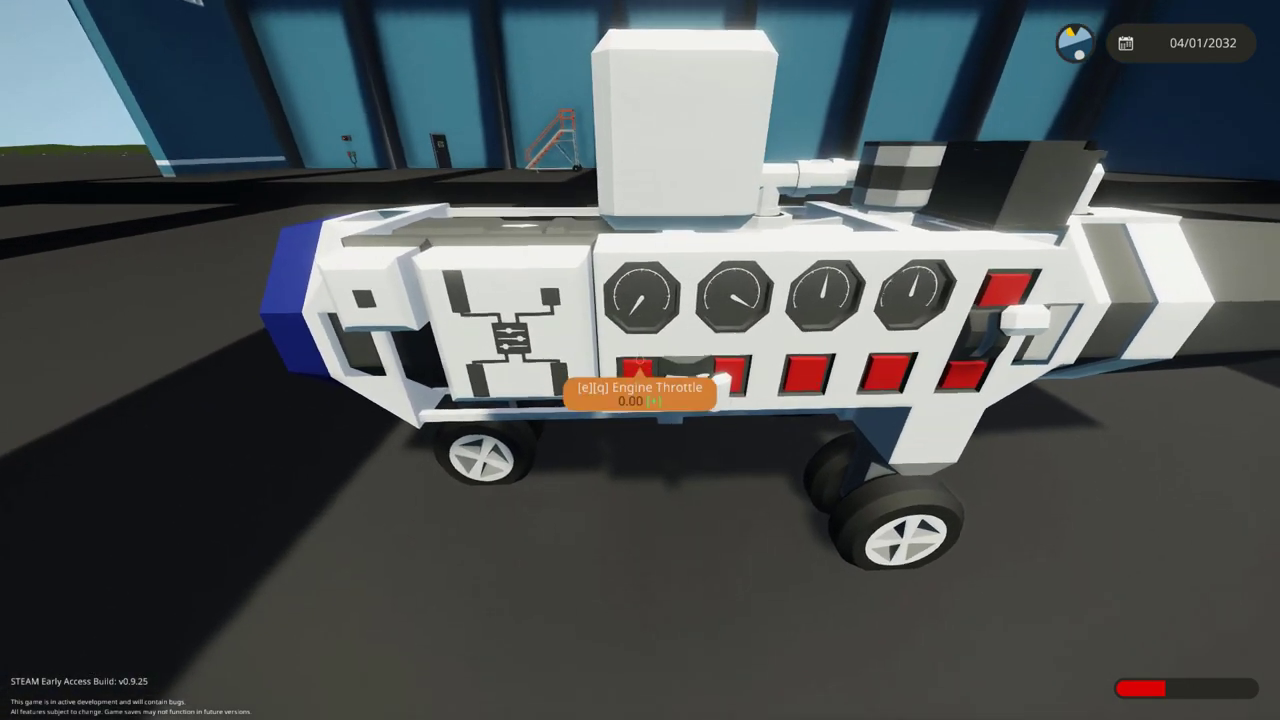
pyautogui.press('d')
pyautogui.press('d')
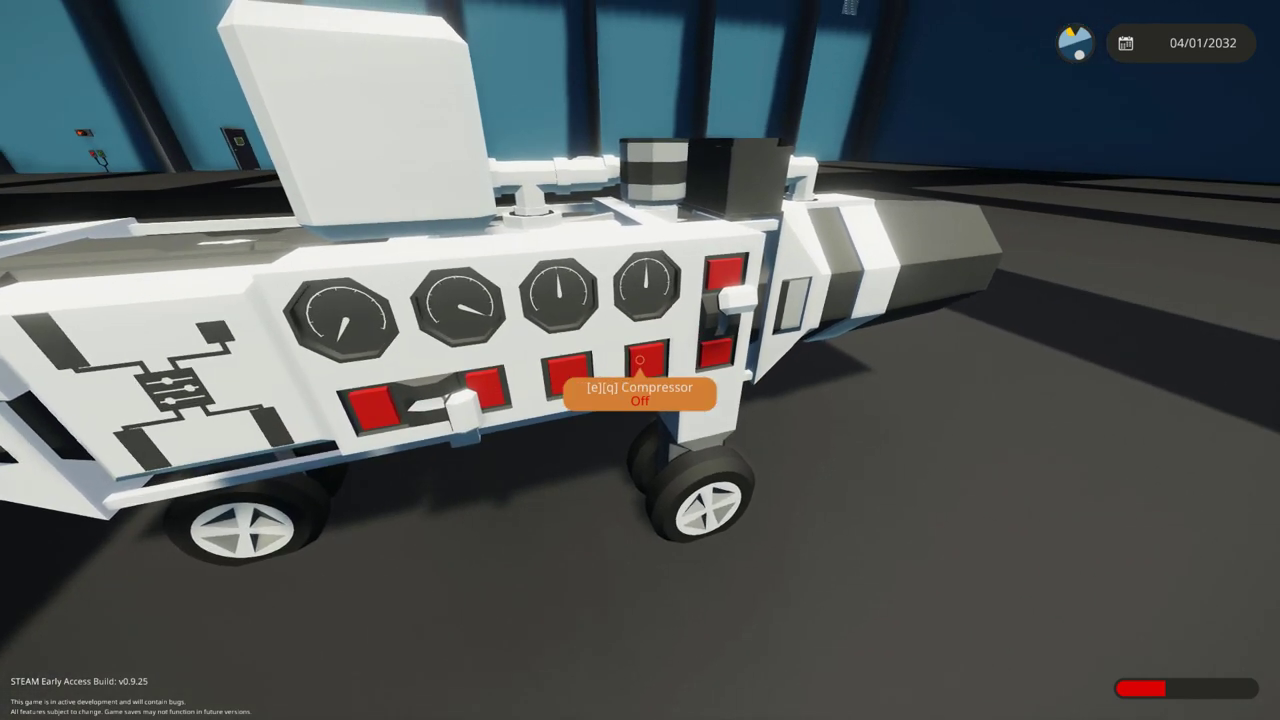
pyautogui.press('q')
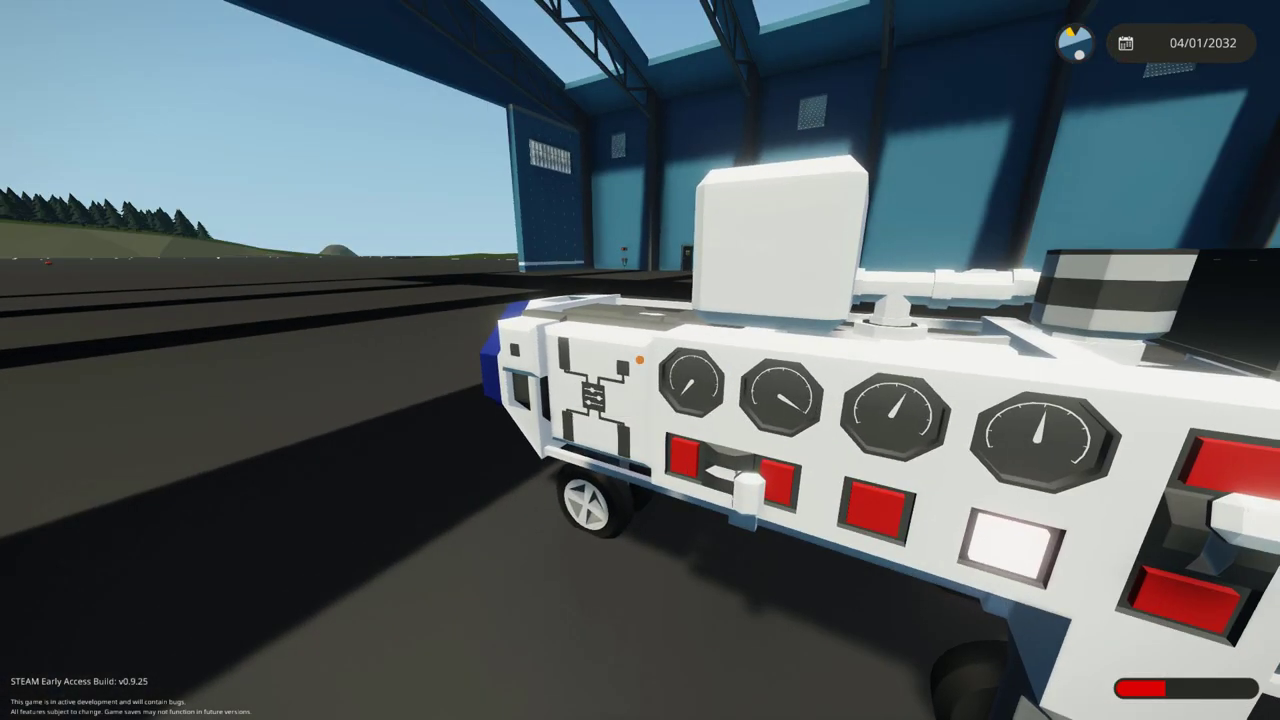
# - Set the Engine Throttle to 25.50 and switch the Compressor off
pyautogui.press('a')
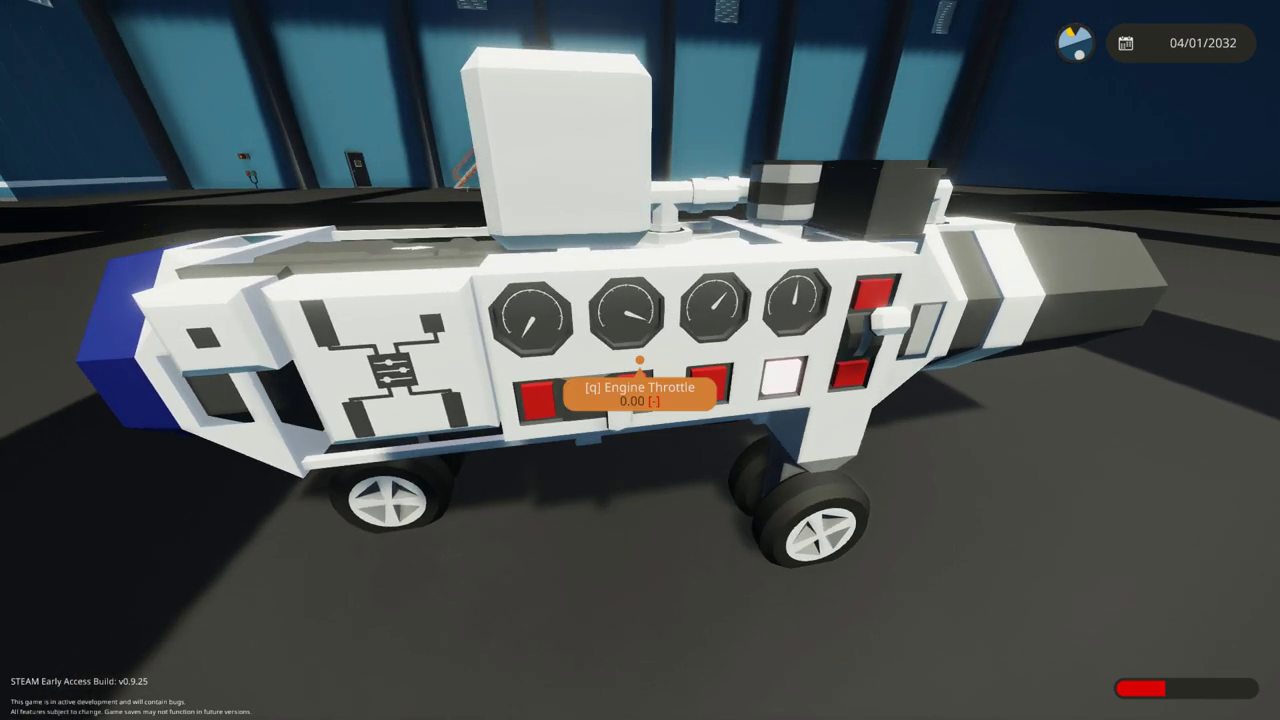
pyautogui.press('d')
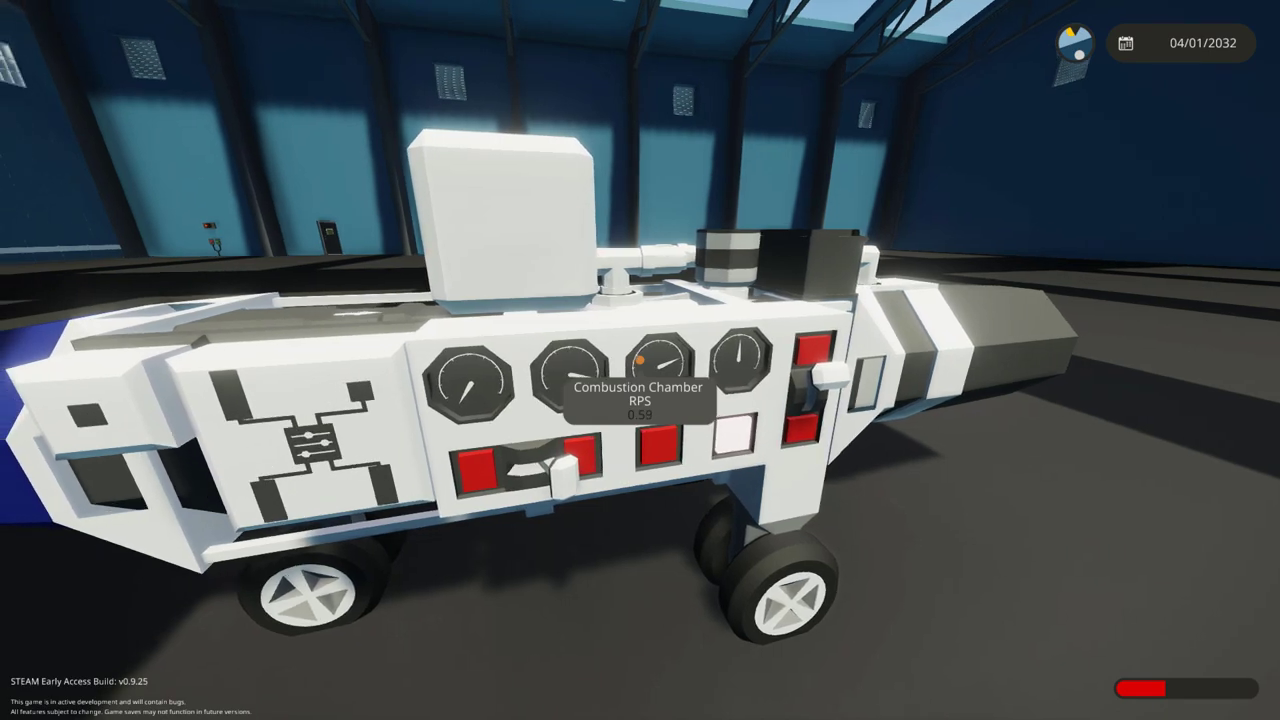
pyautogui.press('e')
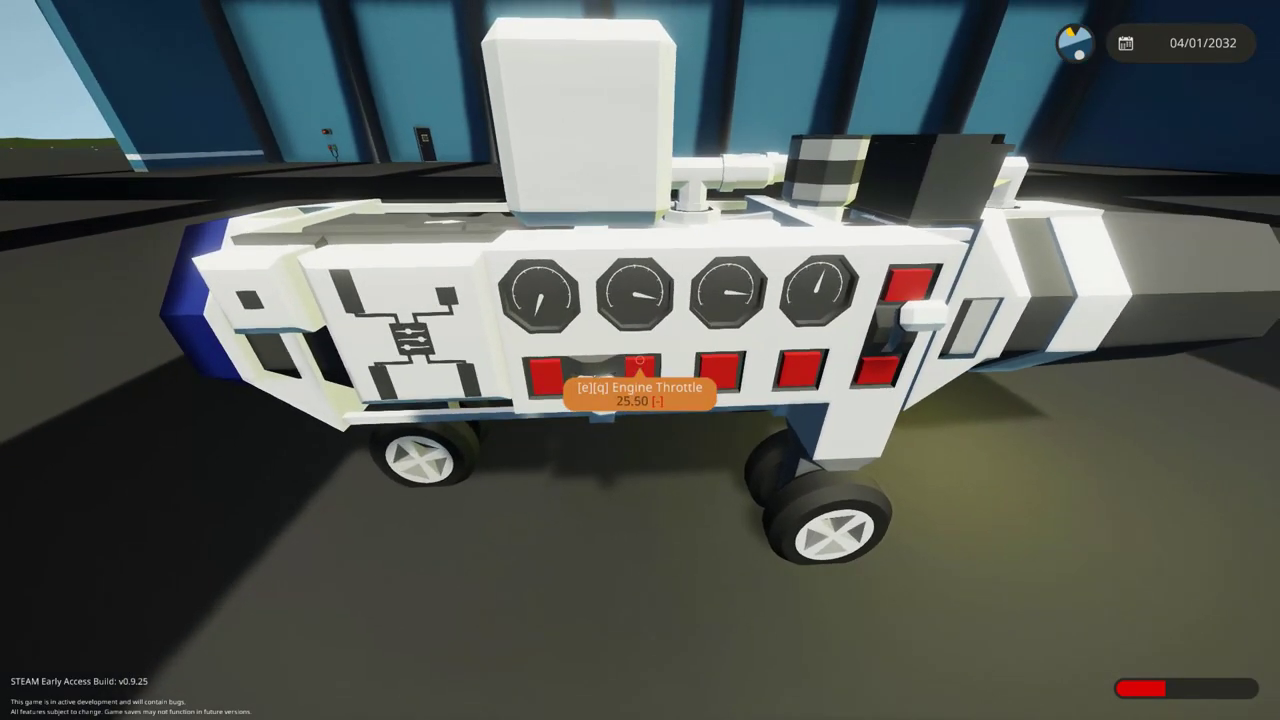
# - Inspect the exhaust plume behind the engine and read the Combustion Chamber RPS dial
pyautogui.press('w')
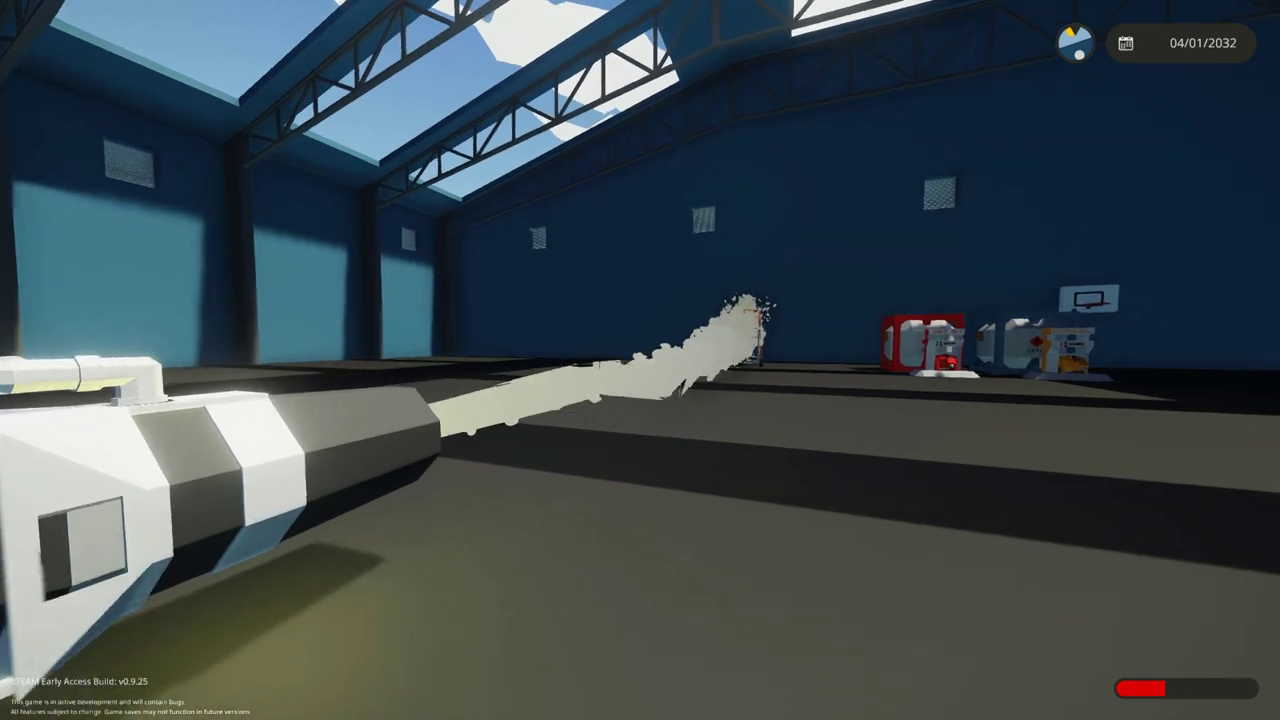
pyautogui.press('s')
pyautogui.press('d')
pyautogui.press('w')
pyautogui.press('a')
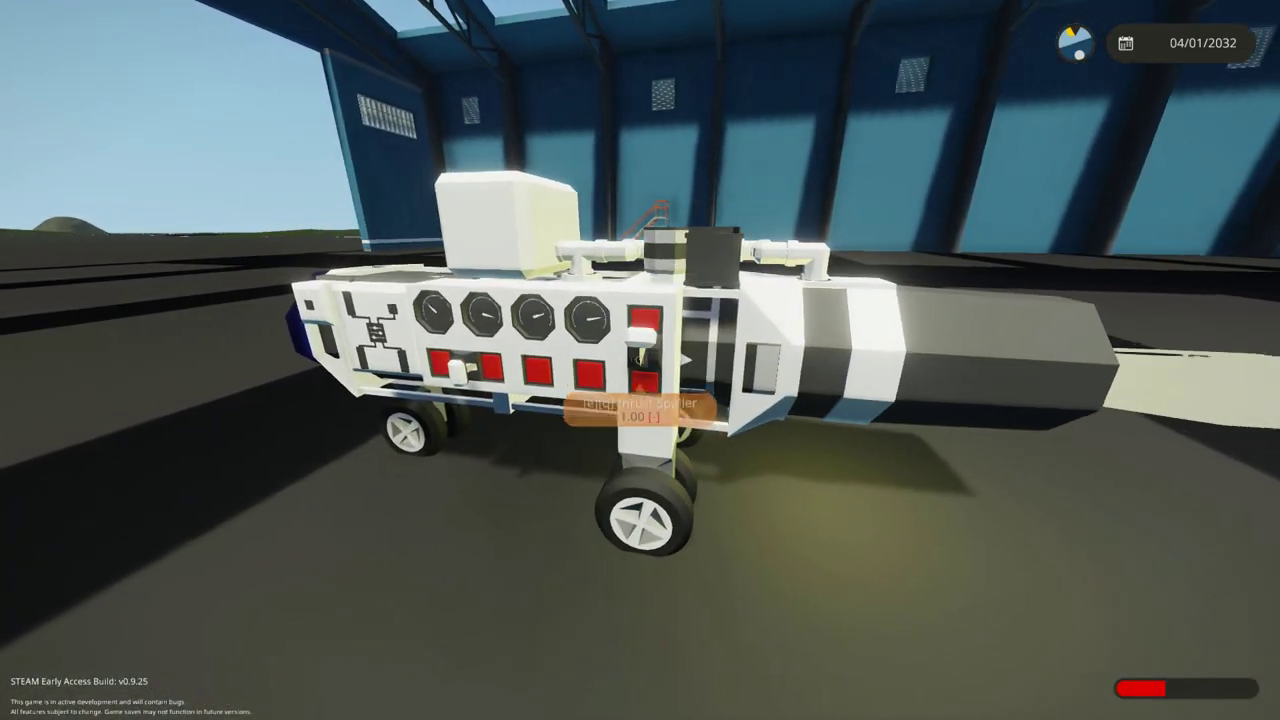
pyautogui.press('a')
pyautogui.press('d')
pyautogui.press('w')
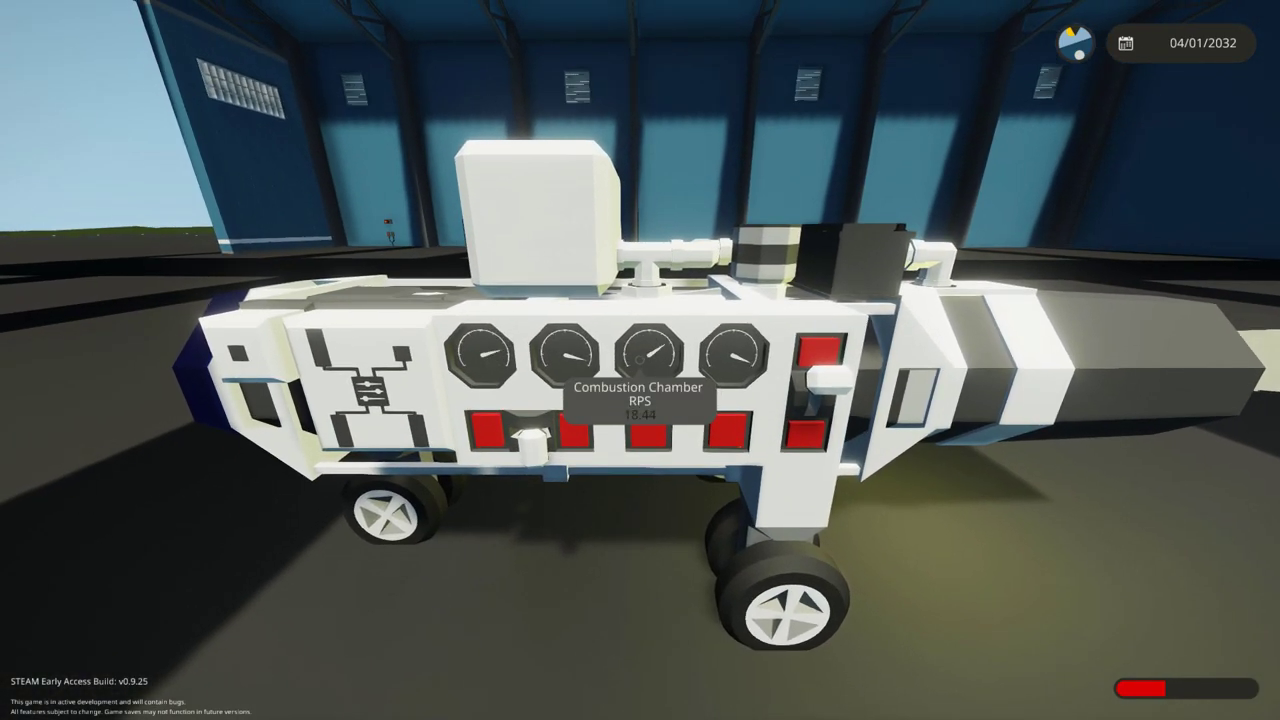
pyautogui.press('s')
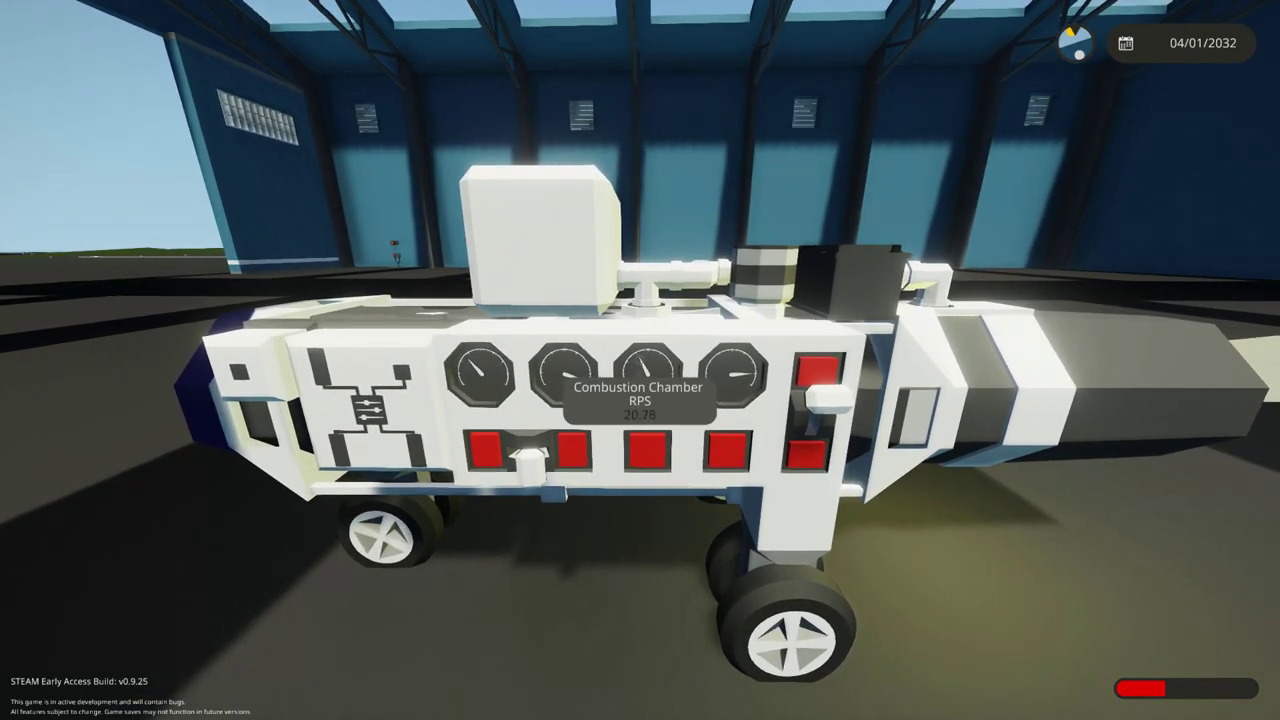
# - Raise the Engine Throttle to about 70.83 and check the Combustion Chamber RPS dial
pyautogui.press('w')
pyautogui.press('s')
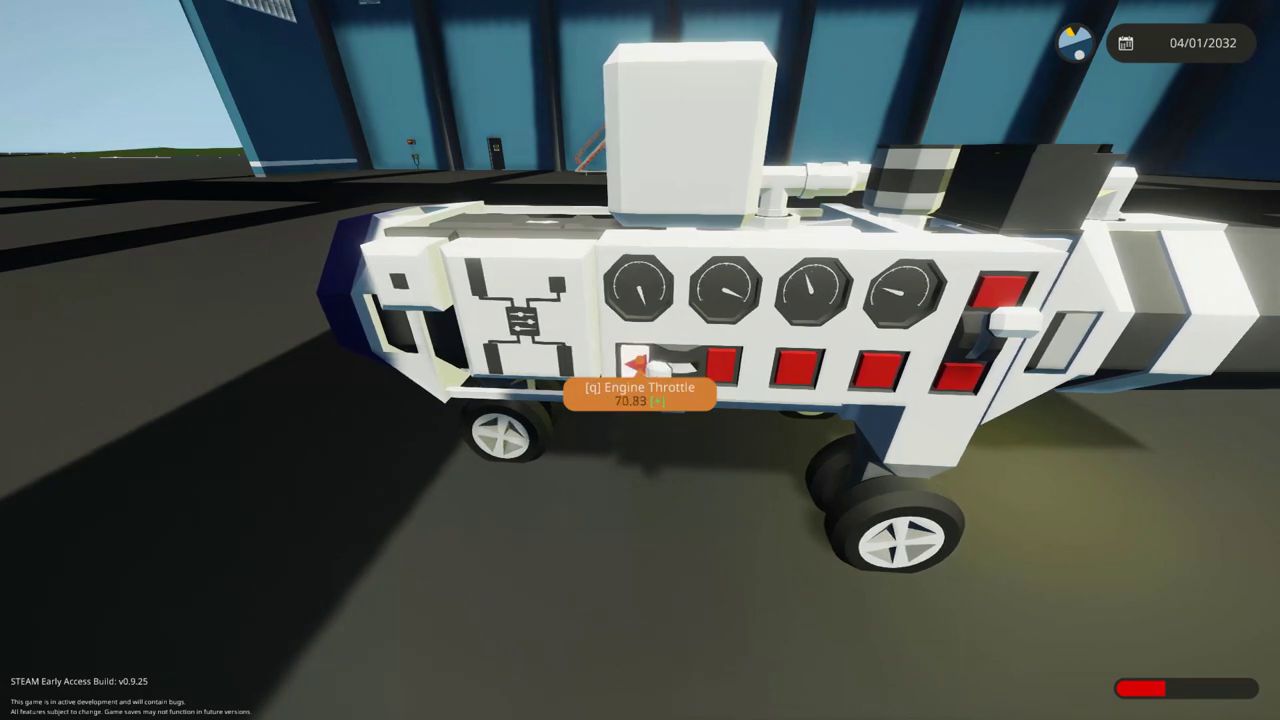
pyautogui.press('s')
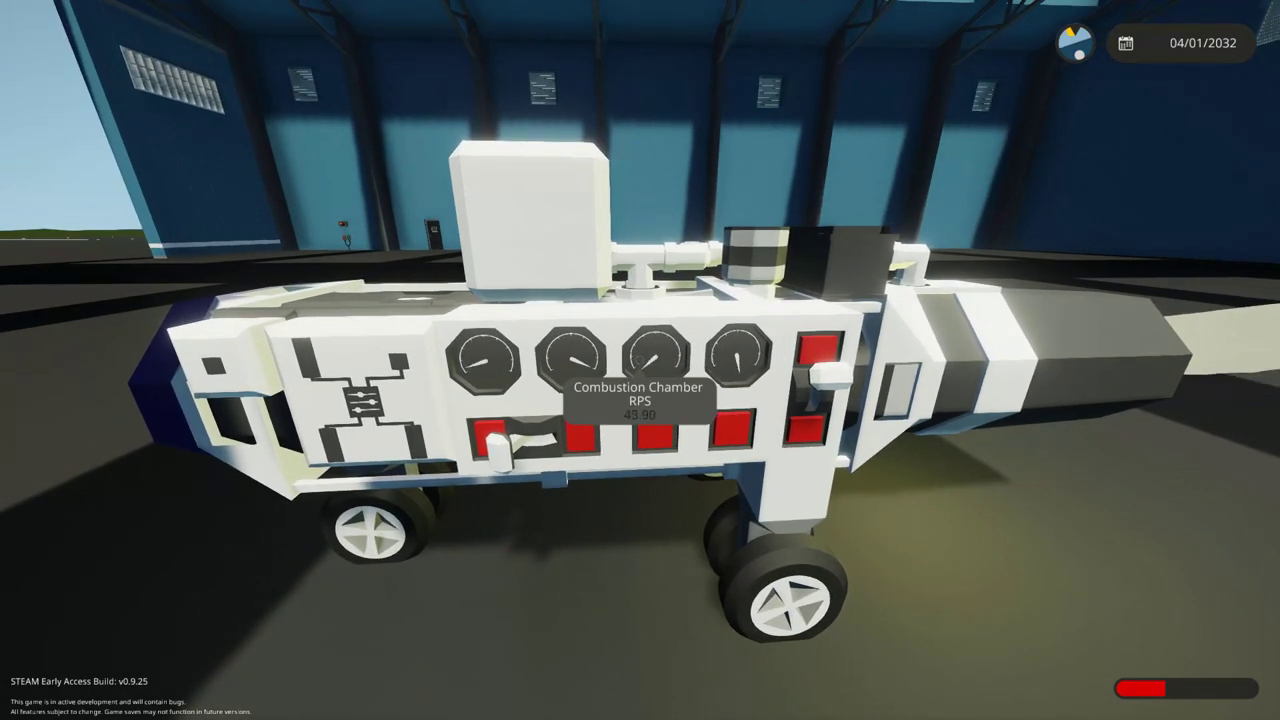
# - Lower the Engine Throttle to 62.33 and read the Engine Temp dial
pyautogui.press('w')
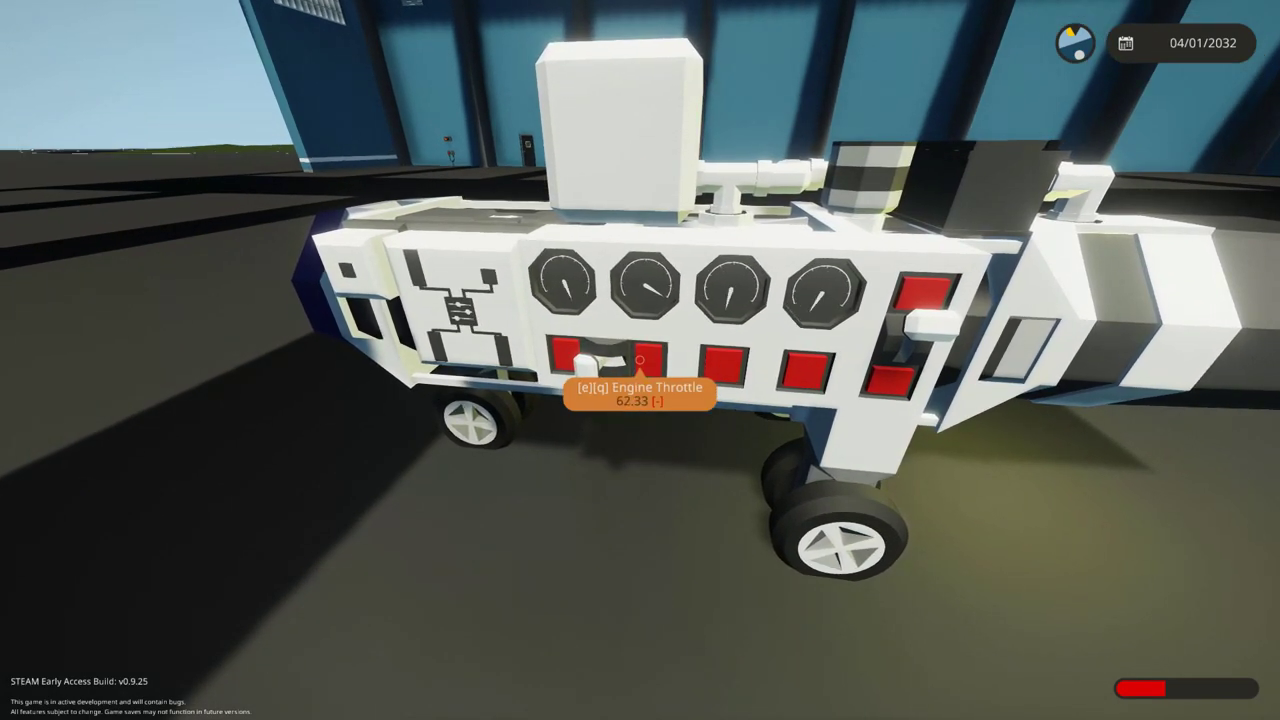
pyautogui.press('s')
pyautogui.press('a')
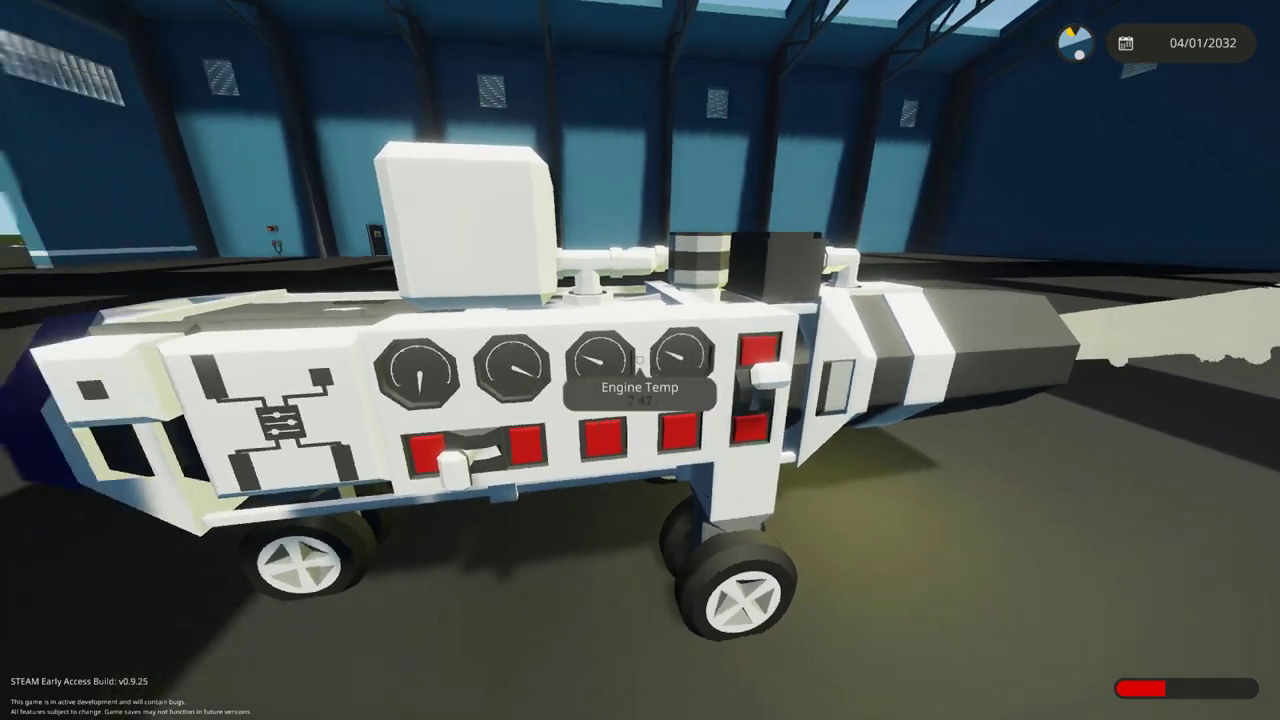
pyautogui.press('w')
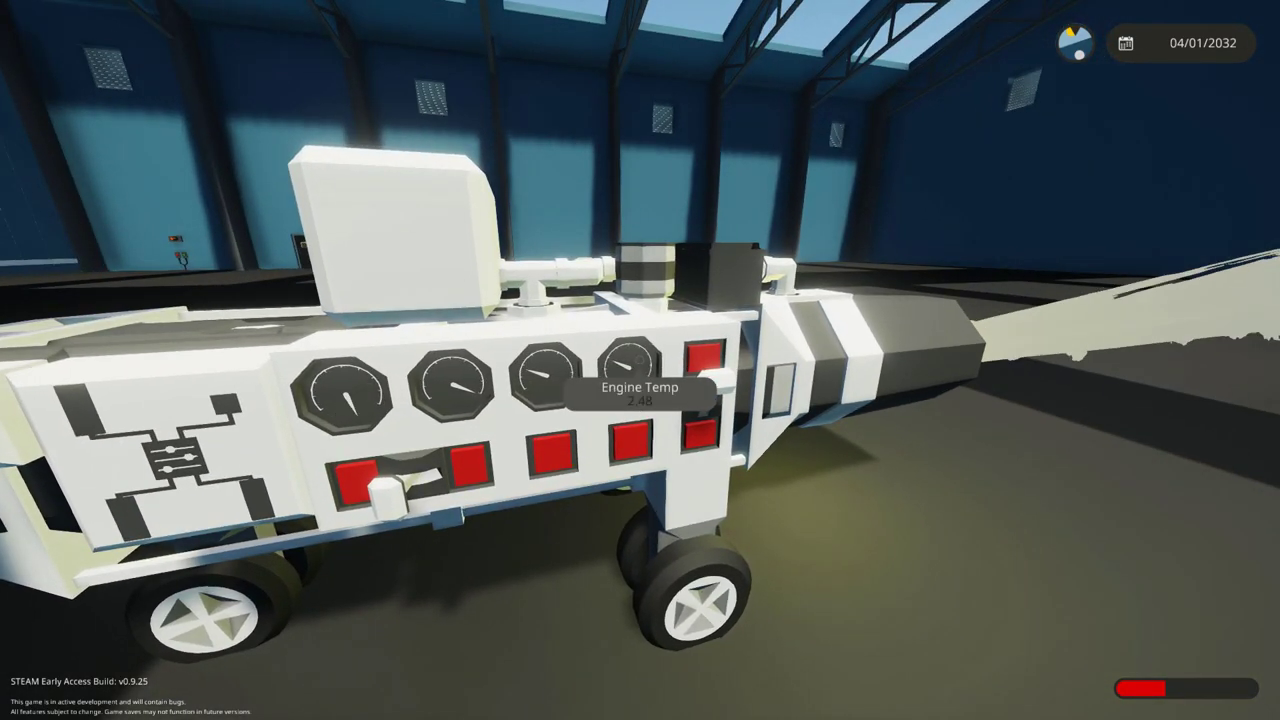
# - Walk around to the front of the engine and inspect the spinning intake
pyautogui.press('w')
pyautogui.press('s')
pyautogui.press('d')
pyautogui.press('a')
pyautogui.press('a')
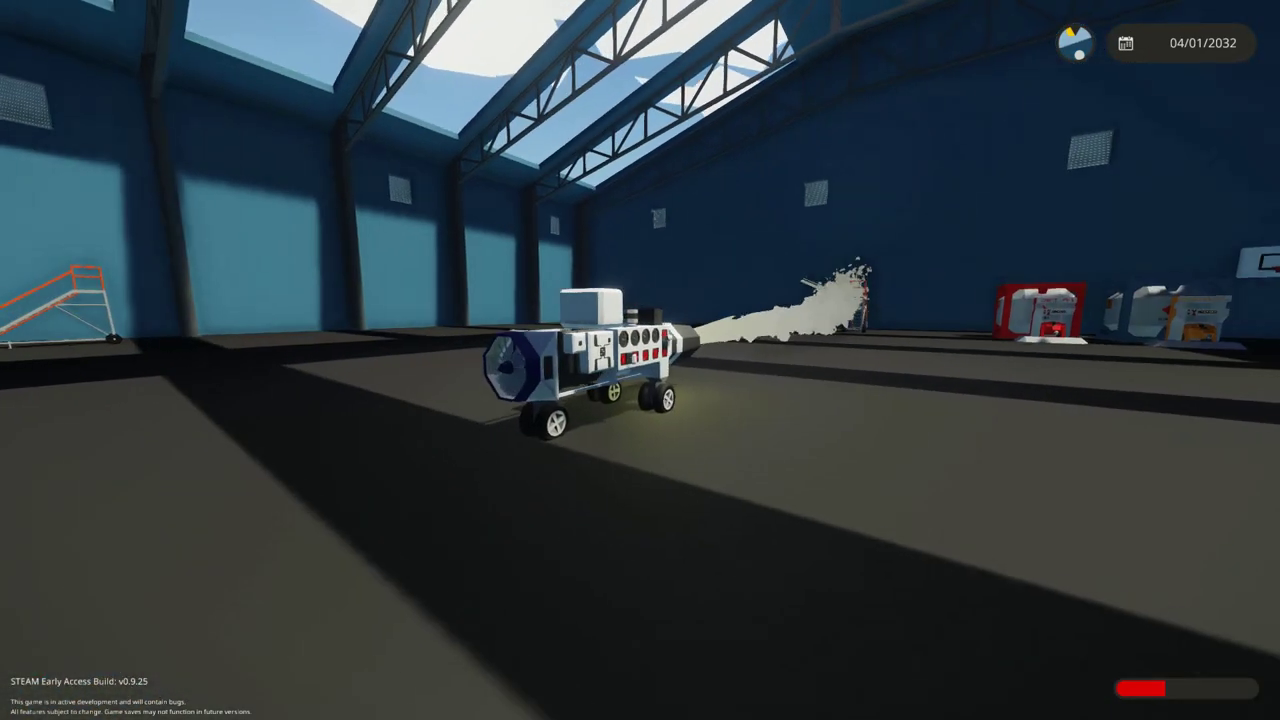
pyautogui.press('w')
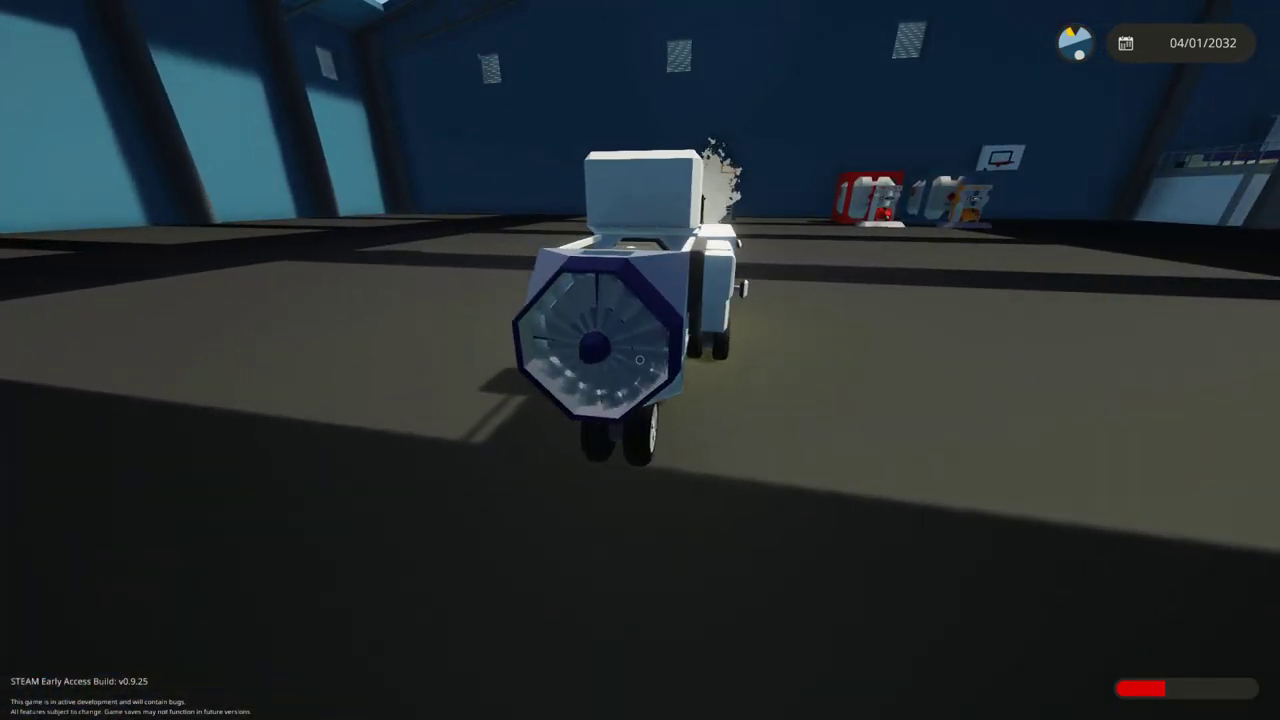
# - Return to the control panel and lower the Thrust Spoiler to release the engine's thrust
pyautogui.press('d')
pyautogui.press('w')
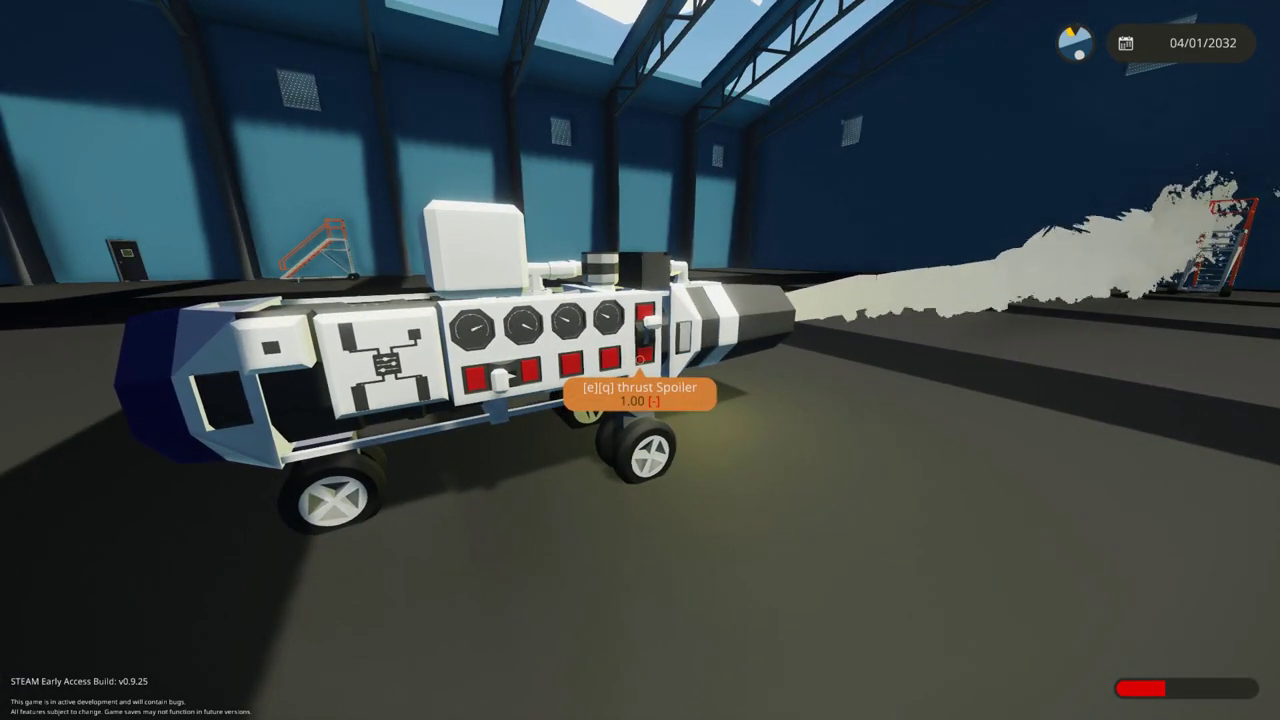
pyautogui.press('q')
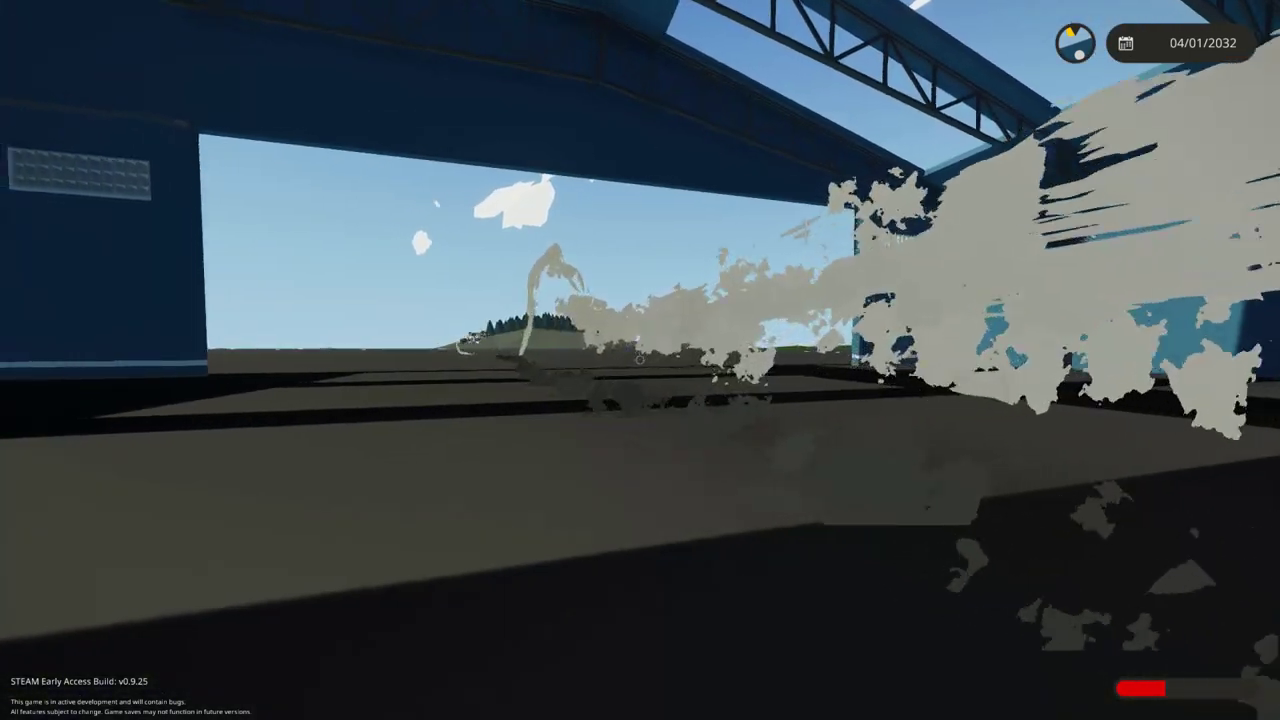
# - Follow the engine's flight outside the hangar with the zoomed-in view
pyautogui.press('z')
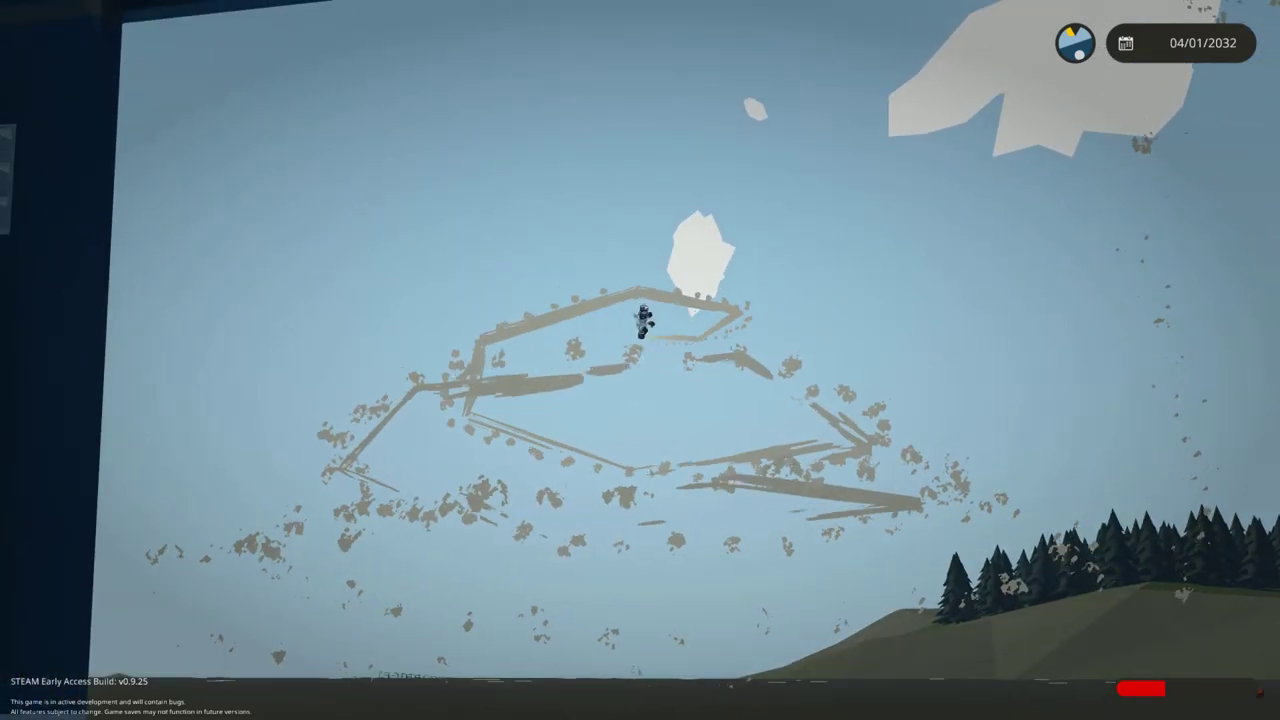
pyautogui.press('s')
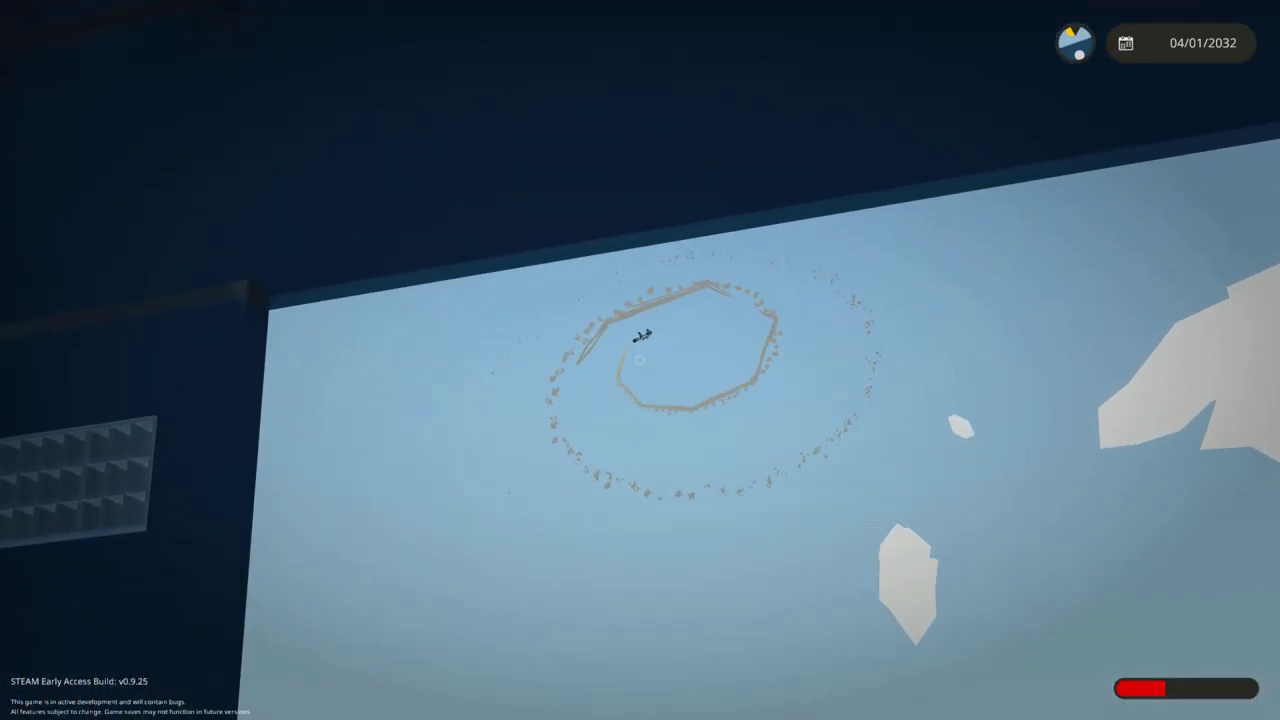
pyautogui.press('z')
pyautogui.press('w')
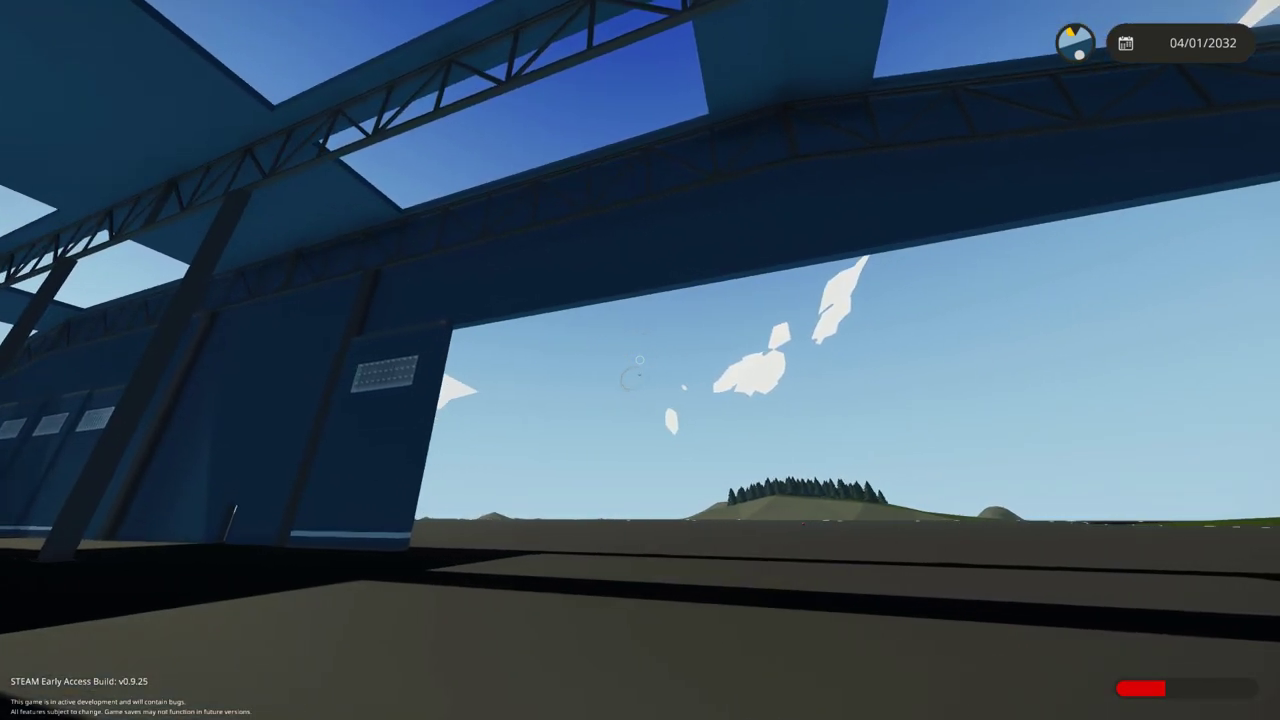
pyautogui.press('z')
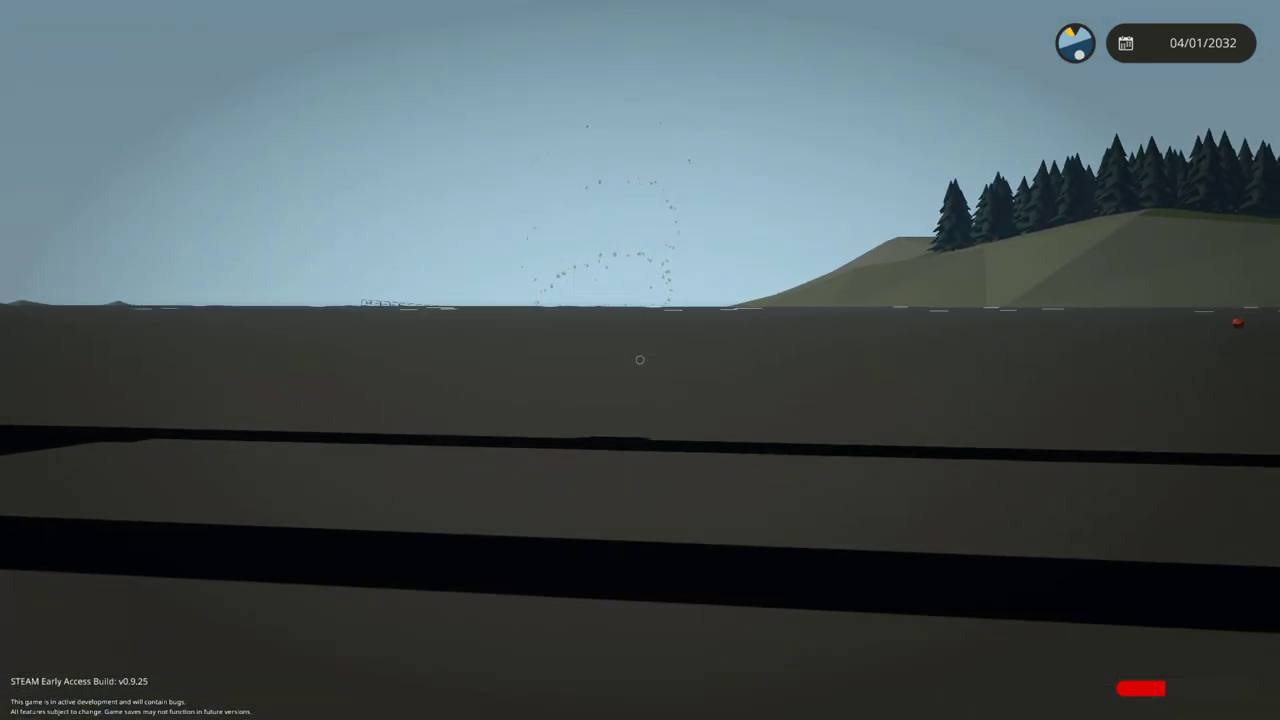
pyautogui.scroll(-3, 640, 360)
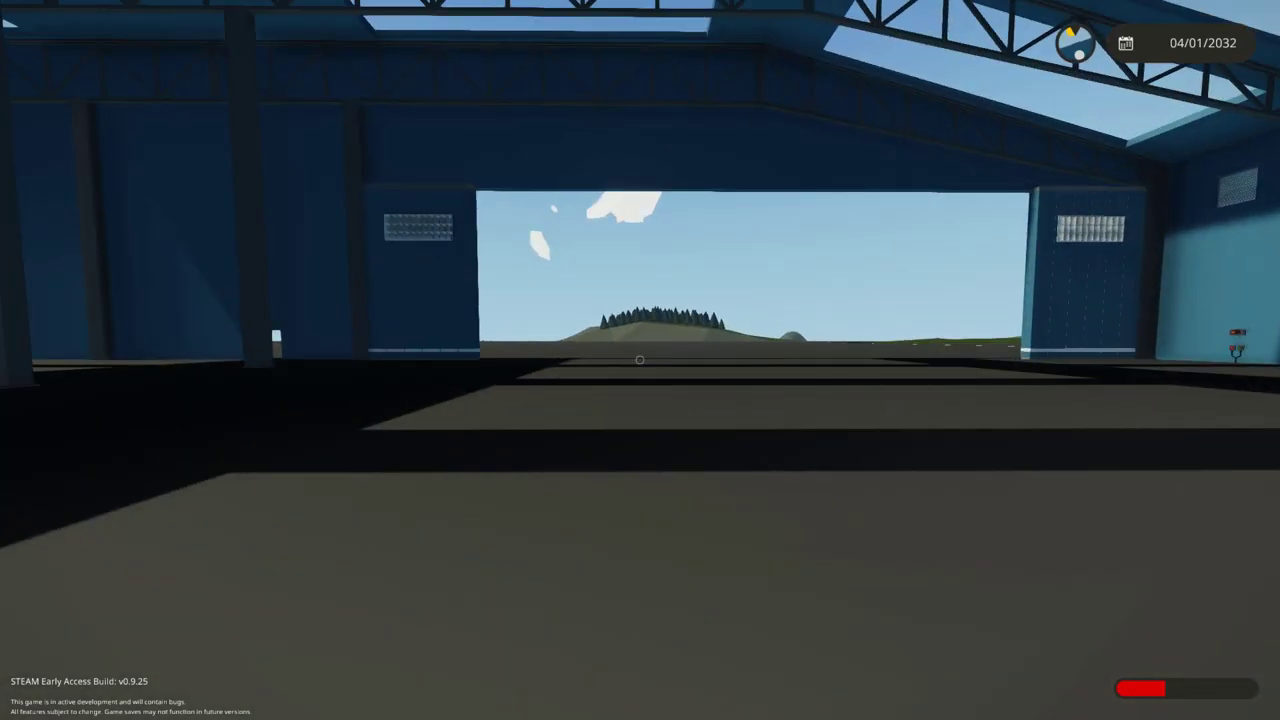
# - Locate the runaway engine vehicle on the island map
pyautogui.press('m')
pyautogui.scroll(-4, 806, 109)
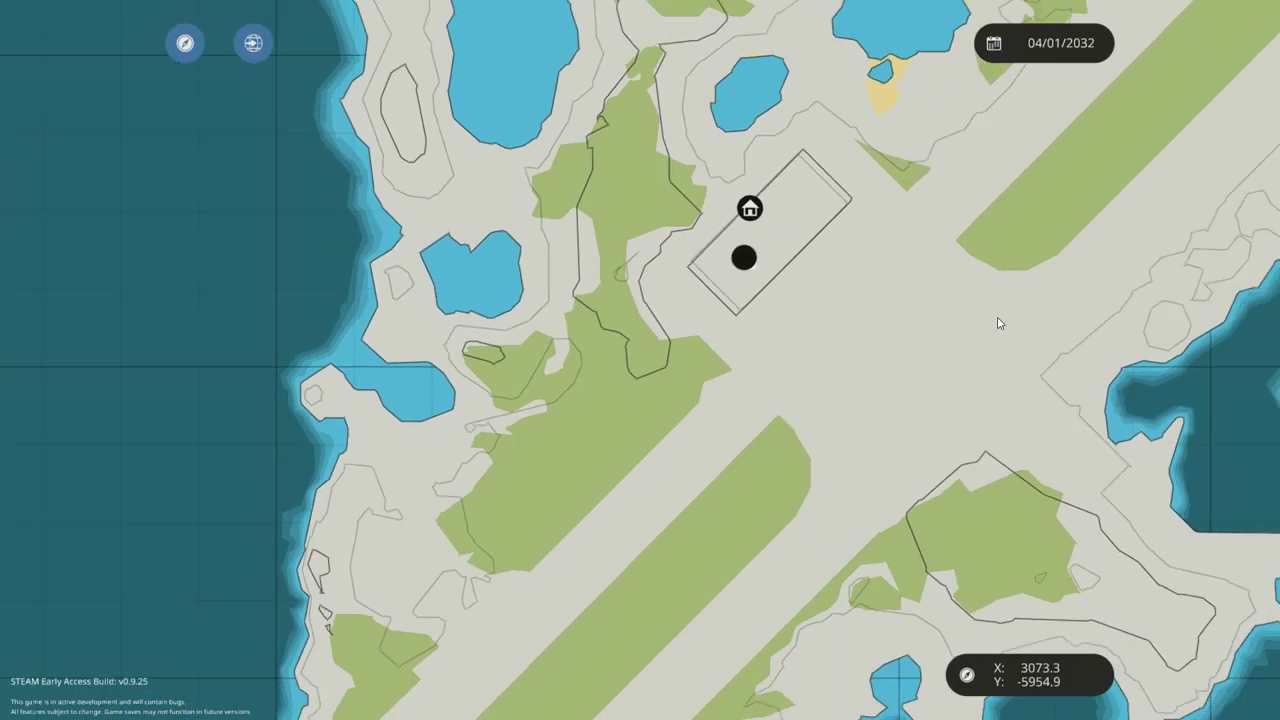
pyautogui.scroll(-2, 1003, 330)
pyautogui.moveTo(896, 424); pyautogui.dragTo(639, 249)
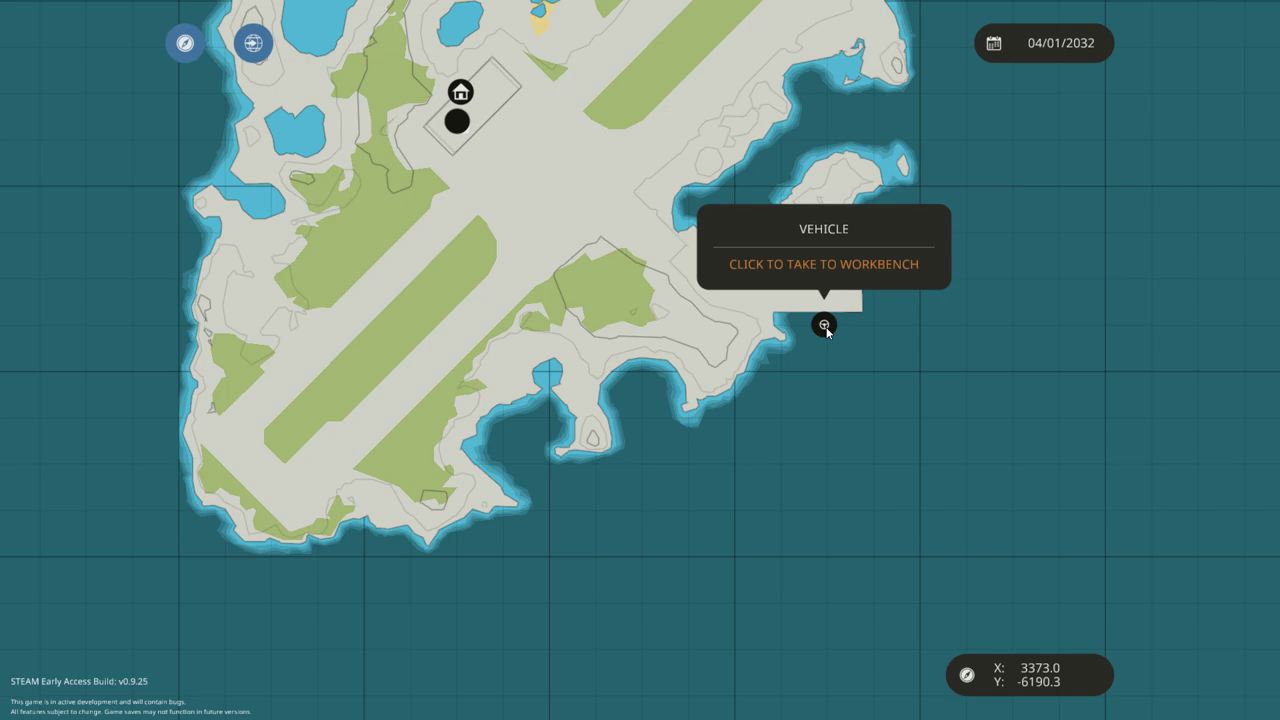
pyautogui.scroll(-5, 735, 441)
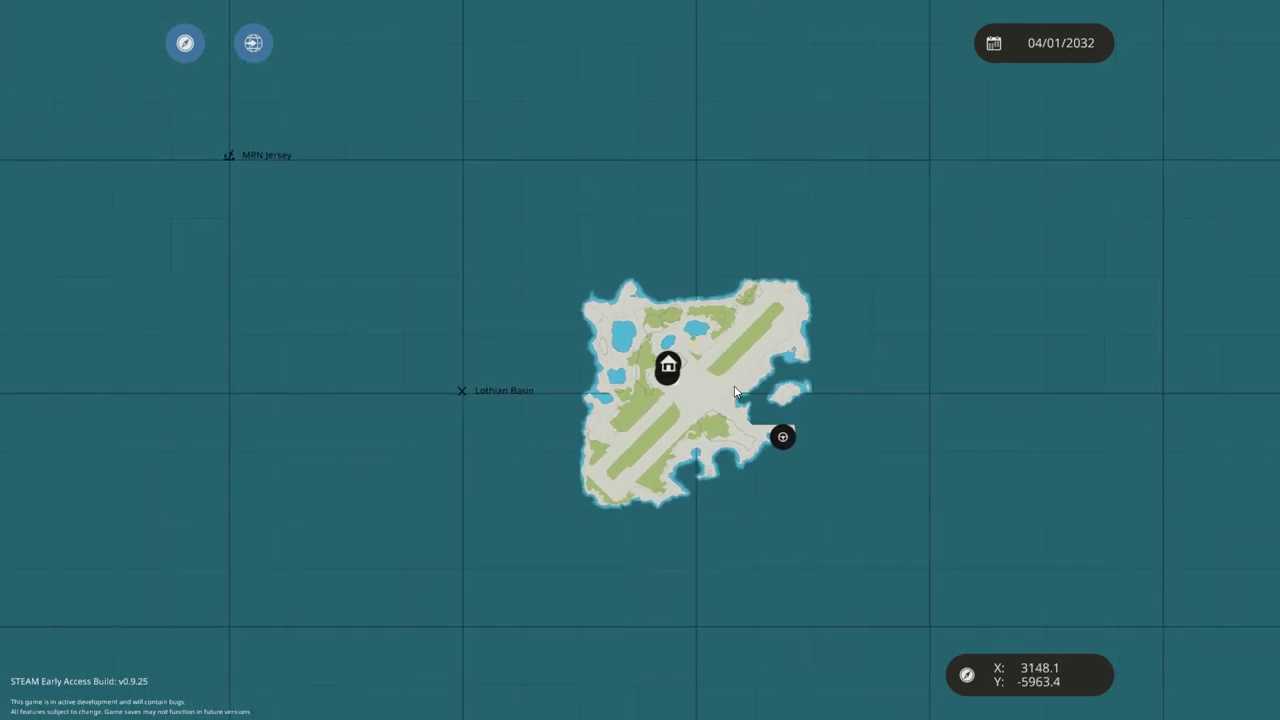
pyautogui.scroll(2, 735, 390)
pyautogui.press('m')
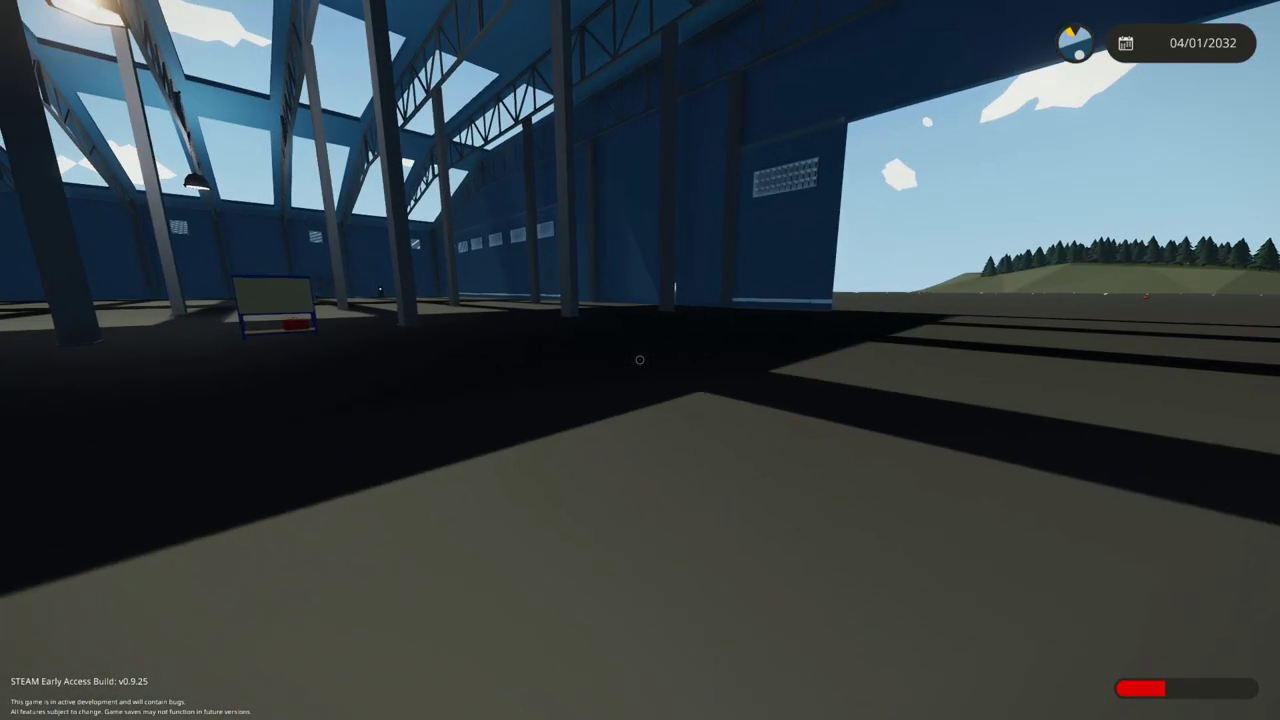
# - Walk to the hangar workbench and load the most recently saved jet engine vehicle into the editor
pyautogui.press('w')
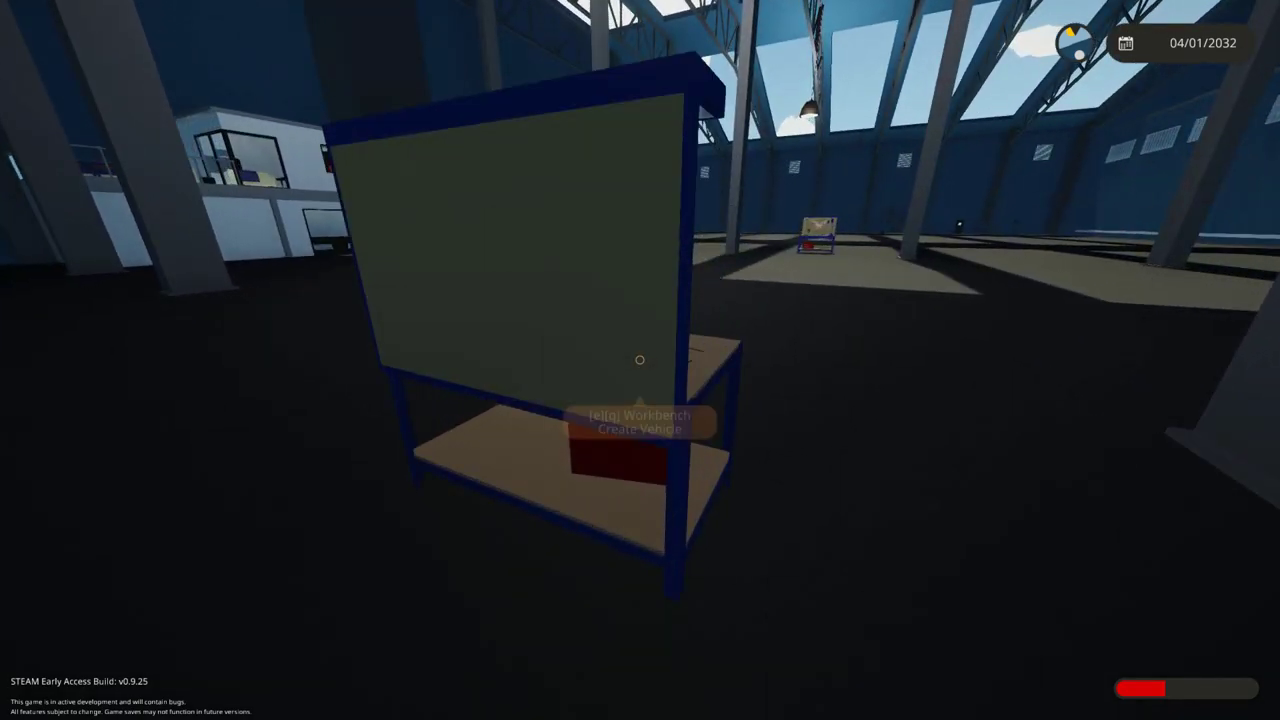
pyautogui.press('e')
pyautogui.click(404, 12)
pyautogui.click(323, 264)
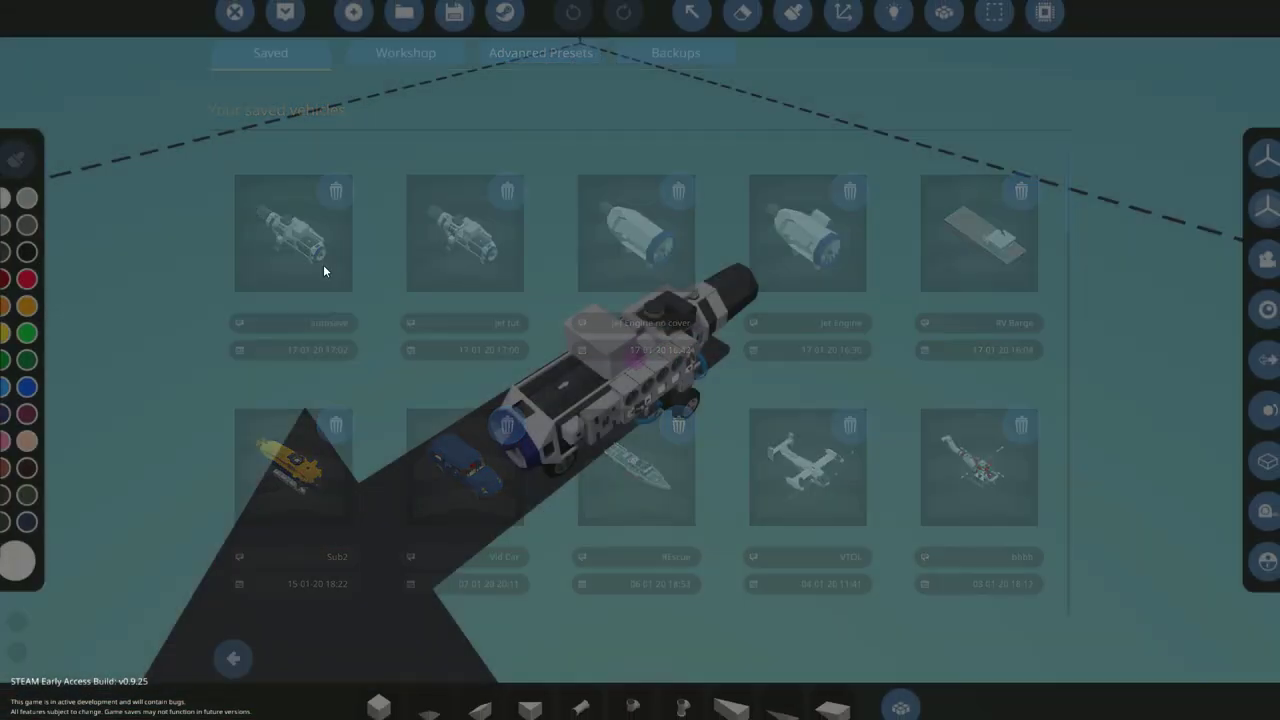
# - Examine the engine's logic connections, then inspect its control panel and exterior in the normal build view
pyautogui.click(893, 25)
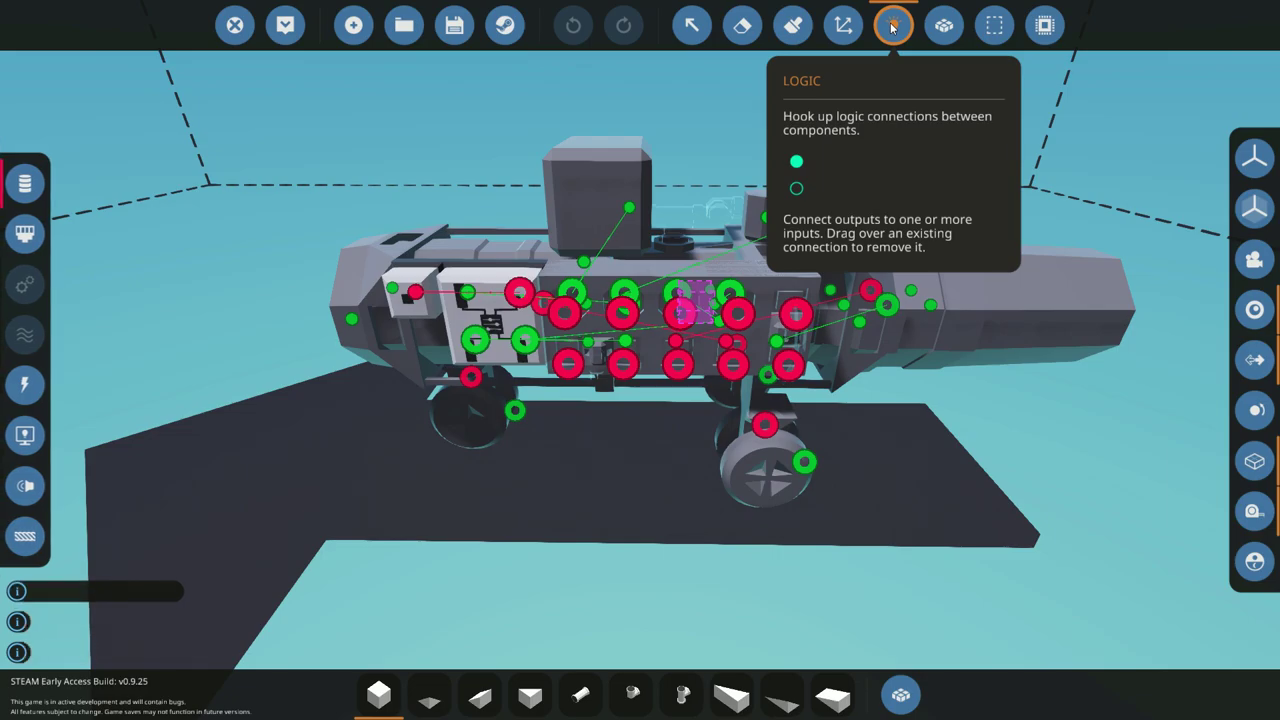
pyautogui.click(892, 28)
pyautogui.moveTo(735, 340)
pyautogui.mouseDown()
pyautogui.moveTo(640, 440)
pyautogui.moveTo(560, 430)
pyautogui.moveTo(782, 502)
pyautogui.mouseUp()
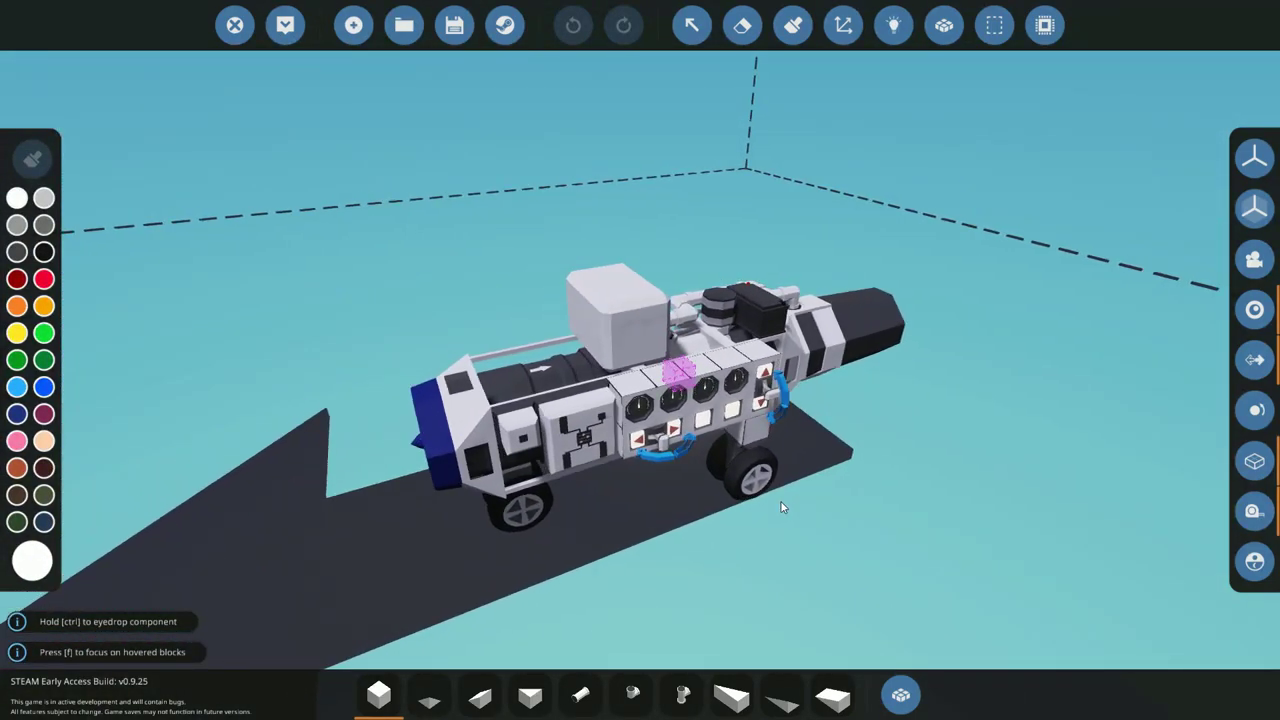
pyautogui.moveTo(766, 541); pyautogui.dragTo(735, 582)
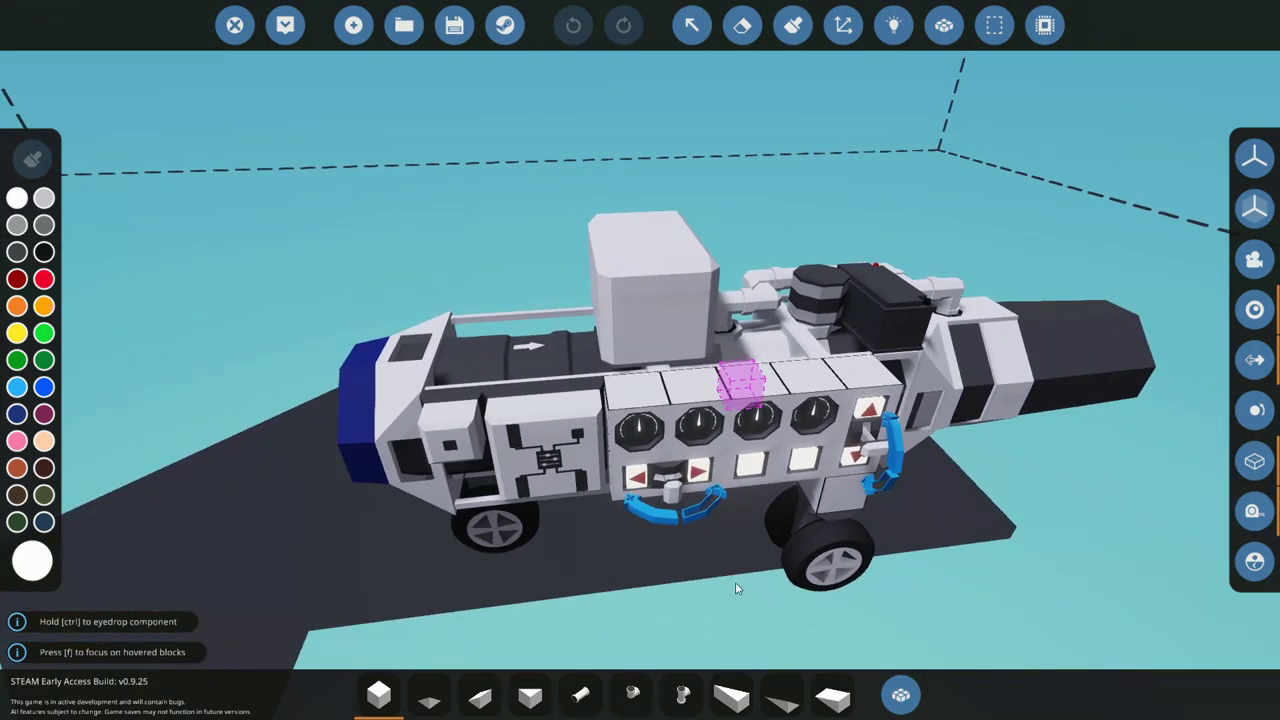
pyautogui.click(668, 382)
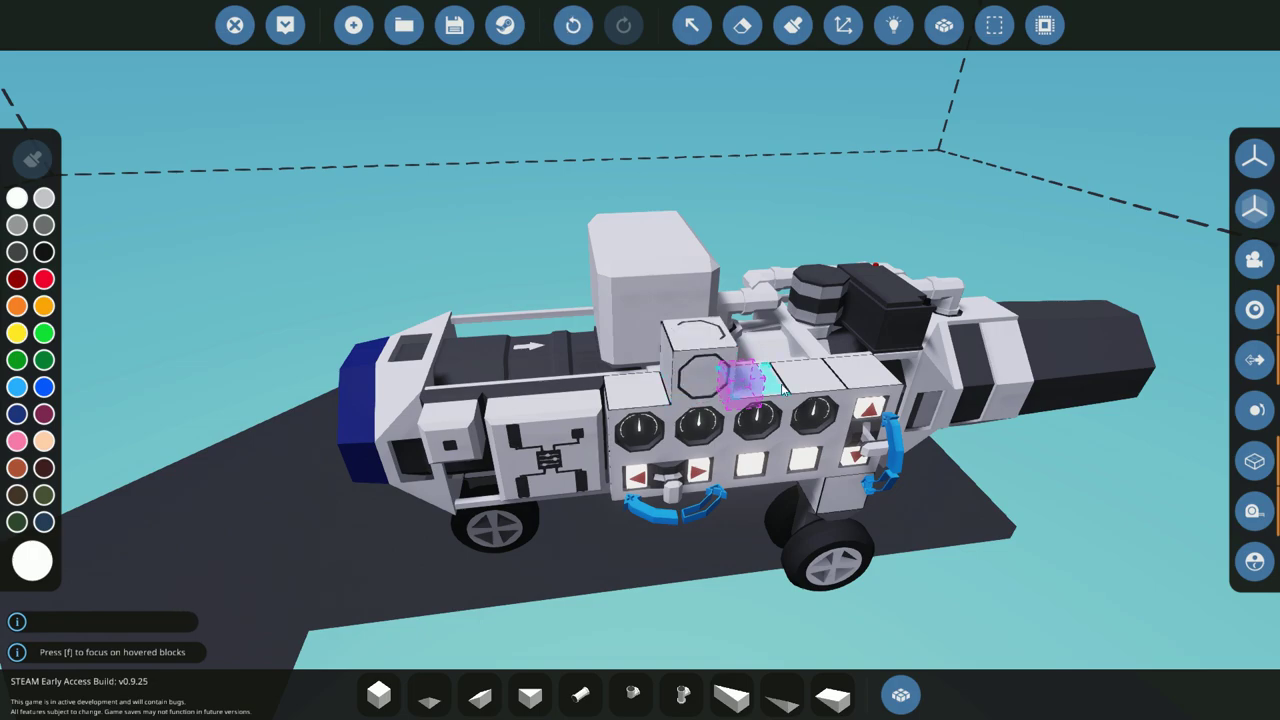
pyautogui.keyDown('shift'); pyautogui.click(704, 350); pyautogui.keyUp('shift')
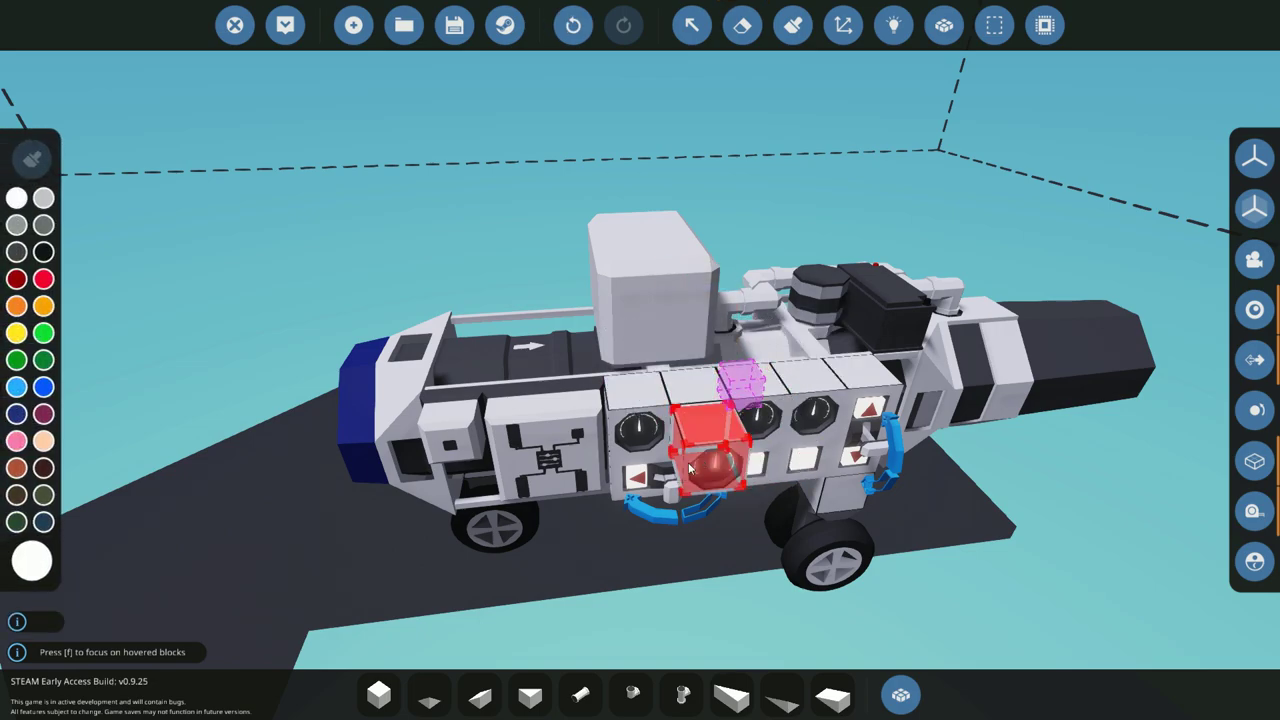
pyautogui.moveTo(636, 488); pyautogui.dragTo(792, 557)
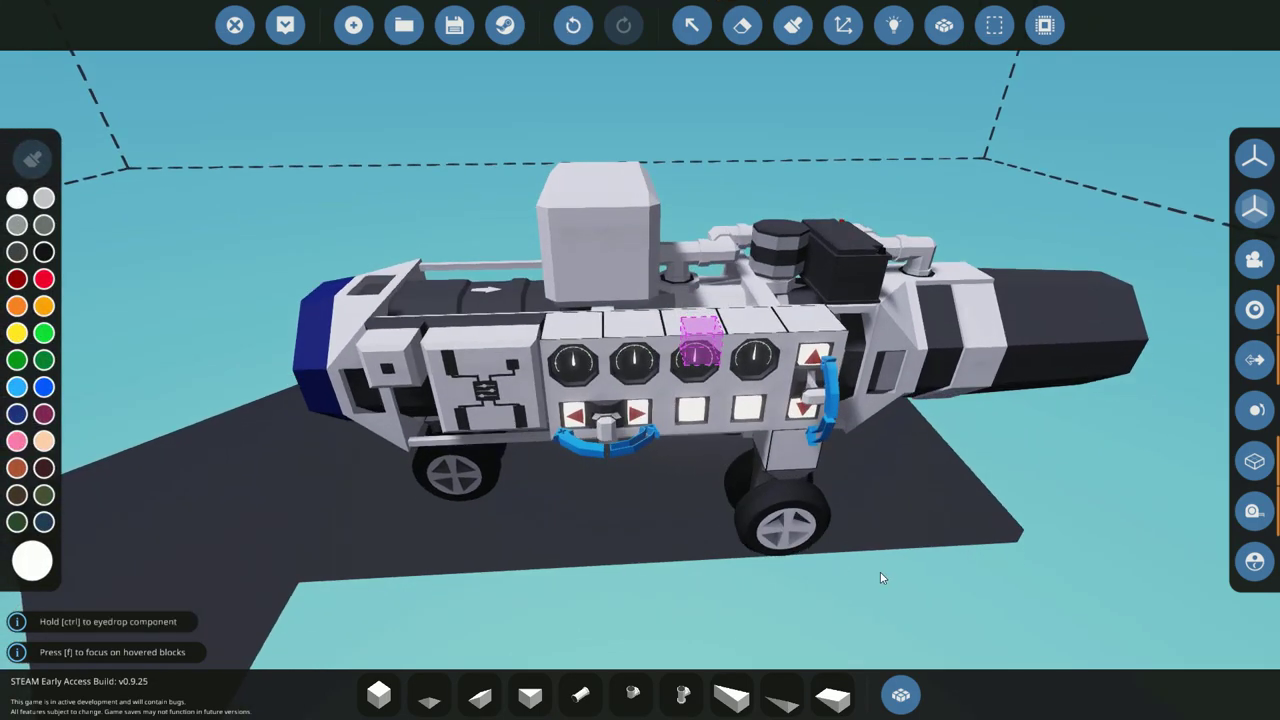